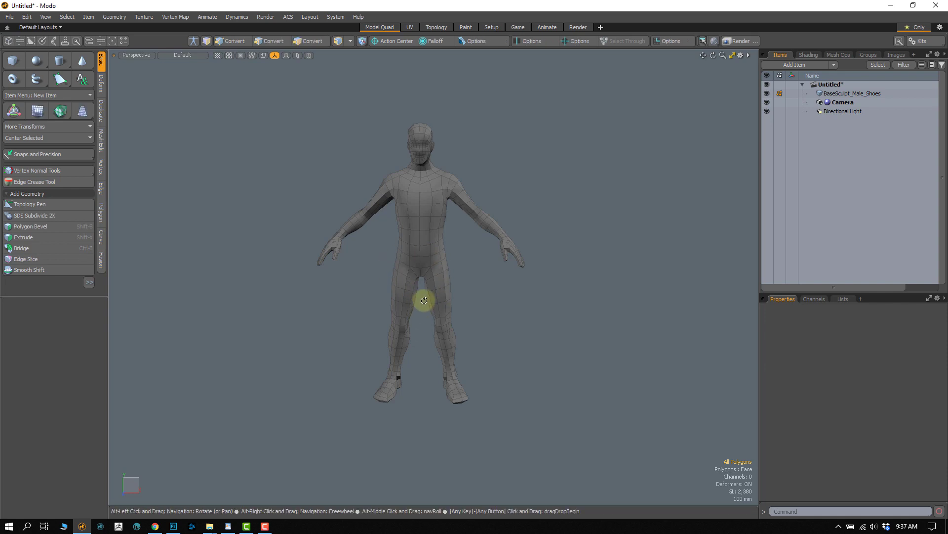
Move the whole body mesh to -1.345 m along X and clear the selection
double_click(426, 254)
key(w)
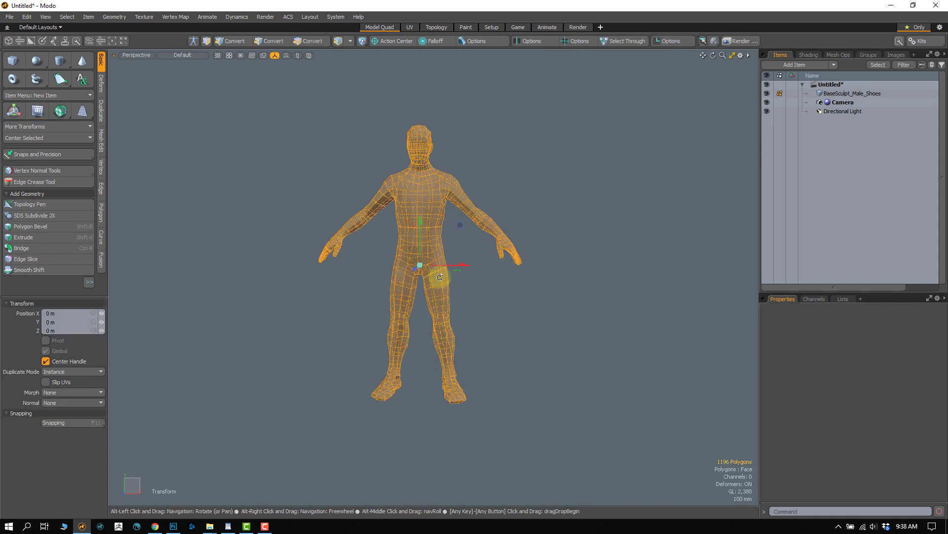
drag(449, 266, 212, 261)
alt+shift+drag(299, 270, 334, 277)
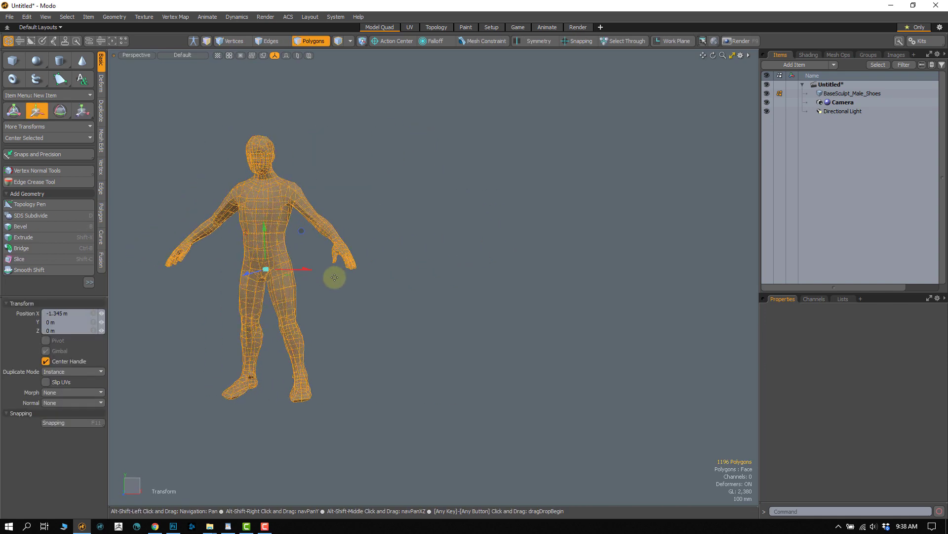
key(q)
click(343, 327)
Select the figure's left hand polygons up to the wrist and delete them
alt+drag(343, 328, 500, 238)
scroll(440, 284, up, 5)
click(442, 291)
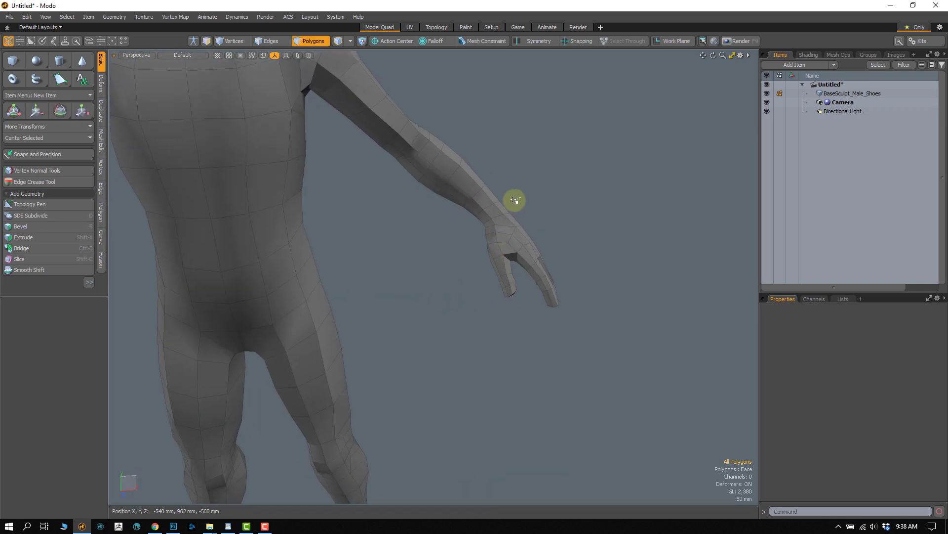
right_drag(455, 305, 635, 252)
key(Delete)
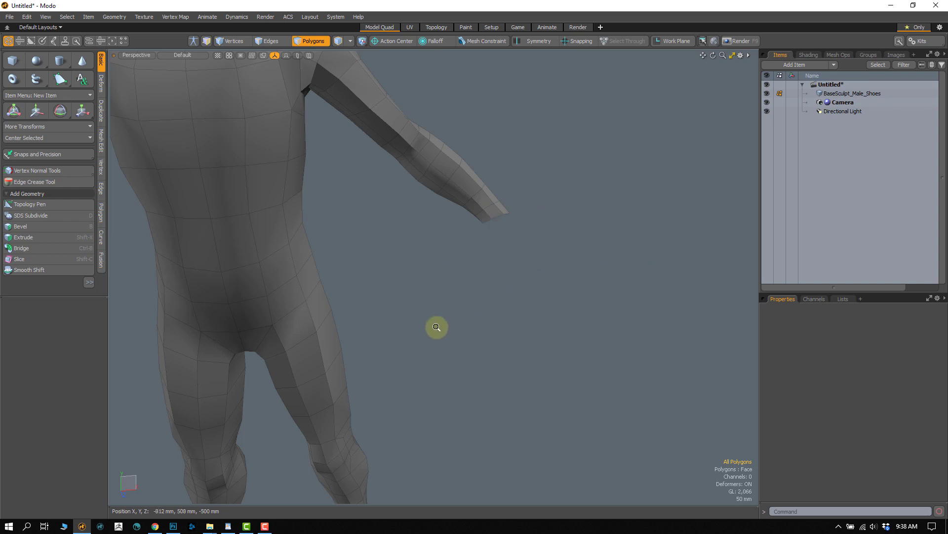
Select the figure's right hand polygons up to the wrist and delete them
scroll(437, 328, down, 5)
alt+shift+drag(414, 313, 543, 287)
scroll(350, 309, up, 4)
right_drag(423, 267, 383, 260)
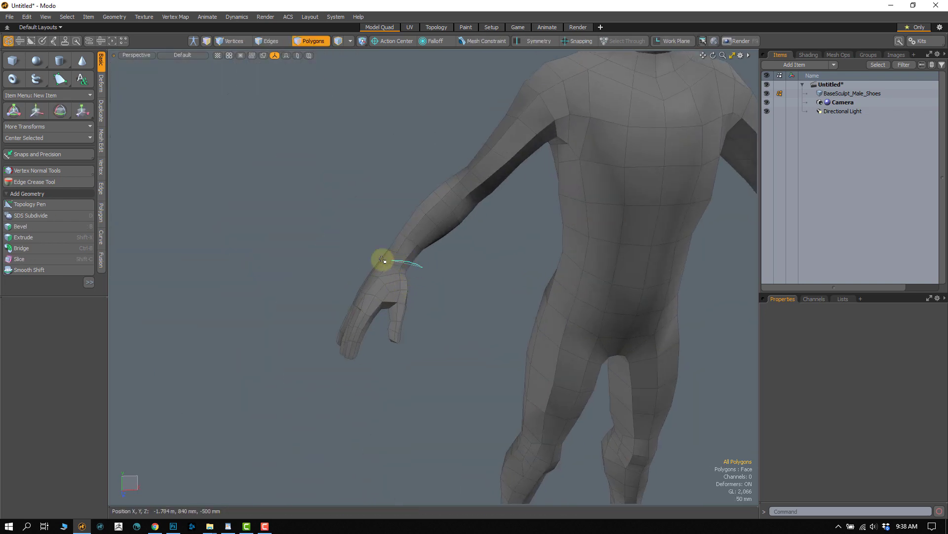
right_drag(463, 333, 463, 335)
key(Delete)
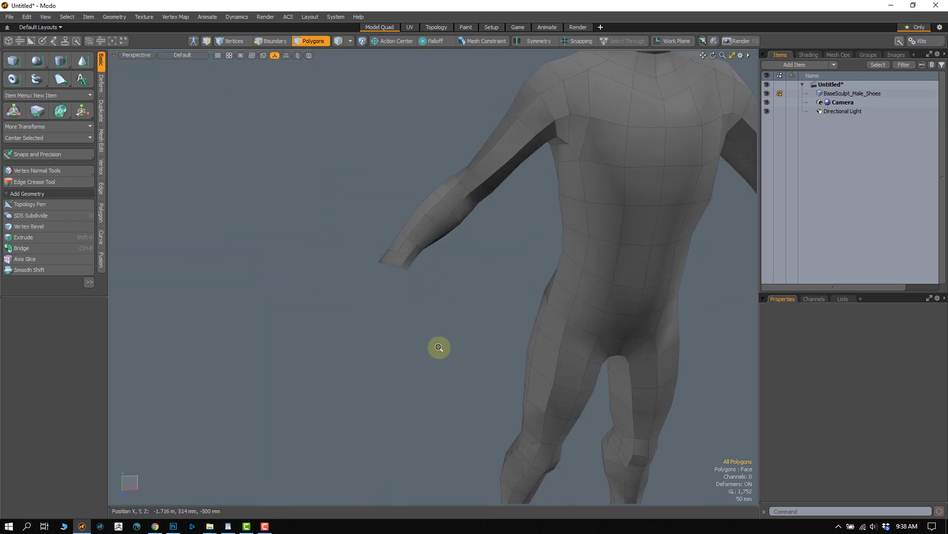
Select both feet up to the ankles and delete their polygons
scroll(410, 296, down, 5)
scroll(420, 328, up, 4)
alt+drag(426, 332, 448, 254)
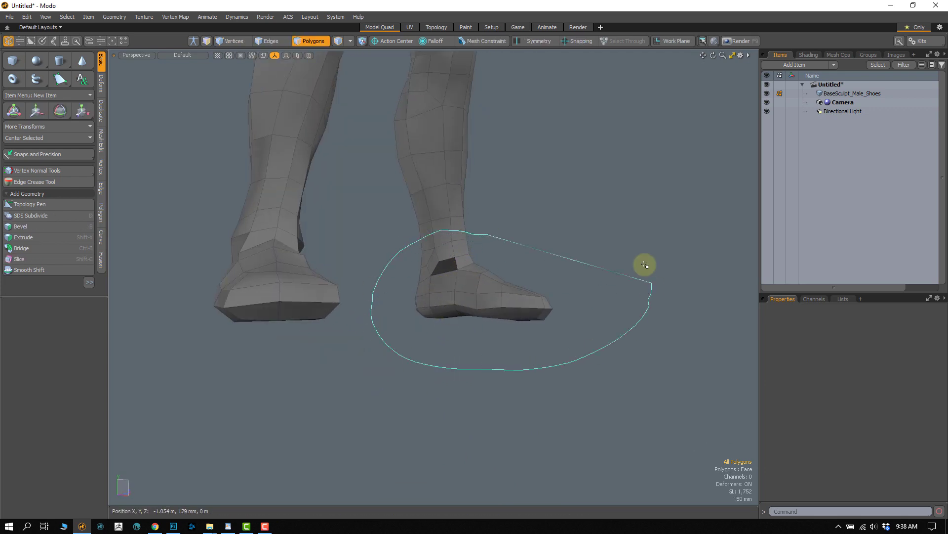
right_drag(645, 264, 627, 251)
mouse_move(474, 287)
alt+mouse_down()
mouse_move(307, 292)
mouse_move(382, 258)
alt+mouse_up()
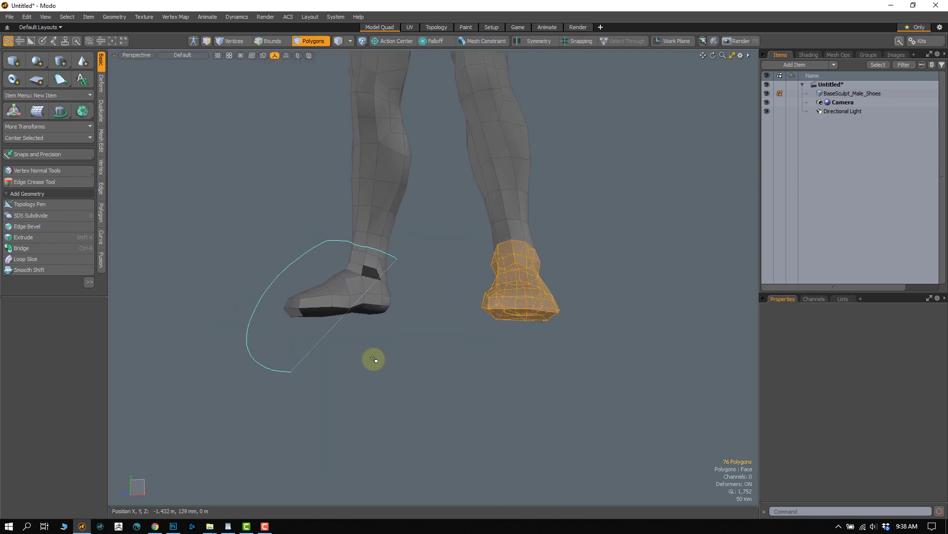
shift+right_drag(373, 359, 434, 301)
key(Delete)
scroll(420, 331, down, 5)
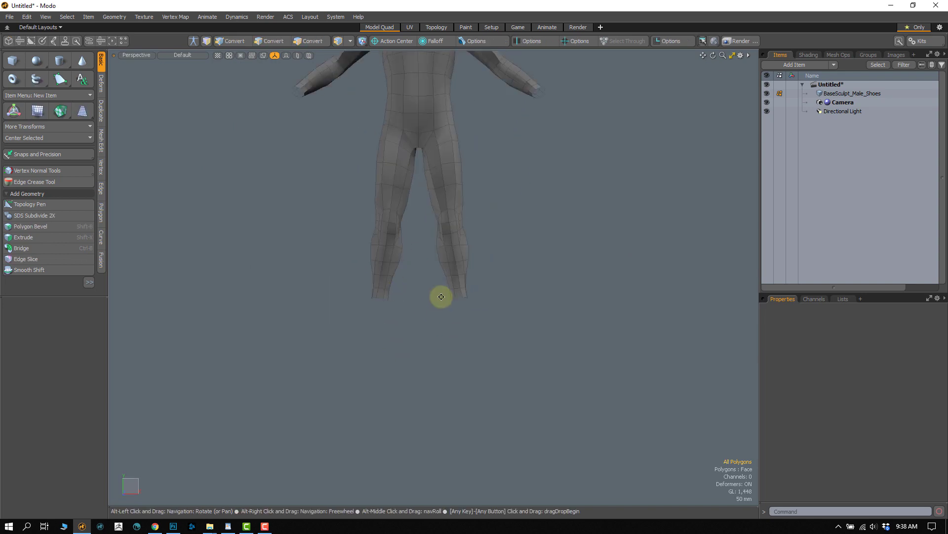
Cut the figure's left arm off at the shoulder, paste it back and shift it slightly away from the body
alt+shift+drag(440, 297, 423, 323)
alt+shift+drag(431, 264, 419, 293)
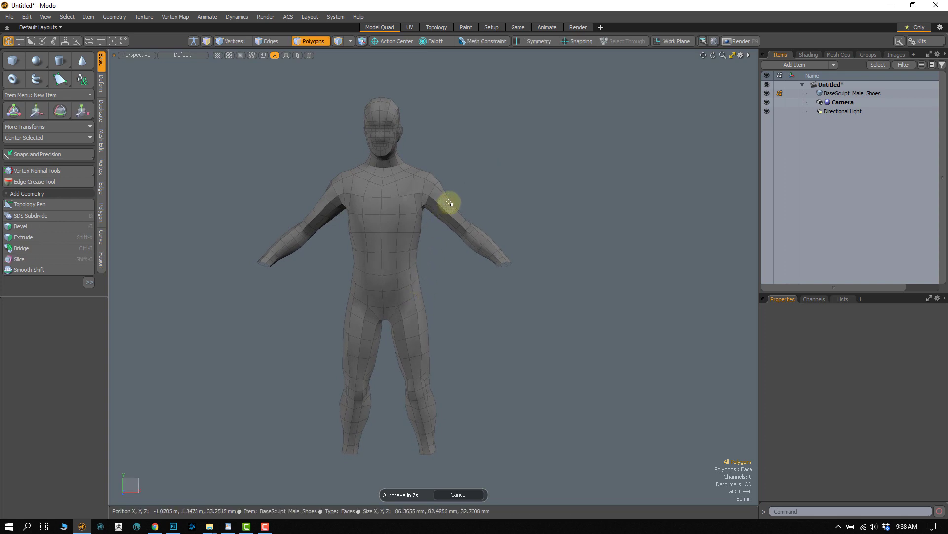
right_drag(592, 266, 593, 271)
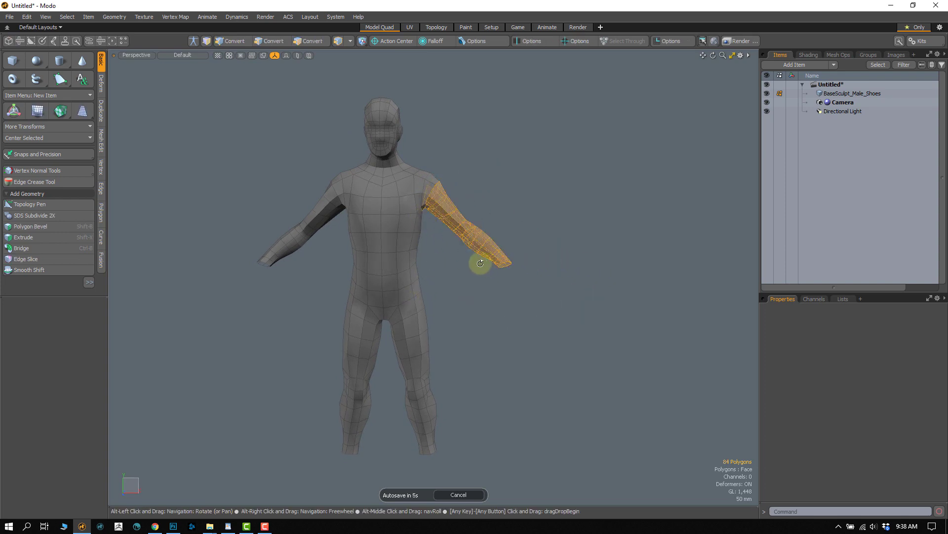
mouse_move(479, 262)
alt+mouse_down()
mouse_move(339, 237)
mouse_move(431, 209)
mouse_move(464, 290)
mouse_move(444, 282)
mouse_move(462, 271)
alt+mouse_up()
key(Delete)
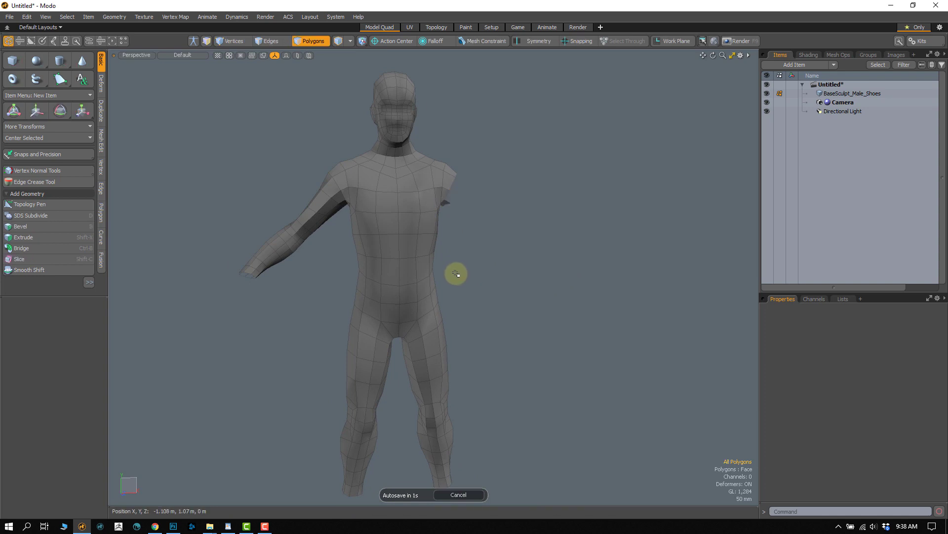
key(ctrl+v)
key(w)
alt+drag(545, 184, 542, 188)
key(q)
alt+drag(457, 258, 422, 227)
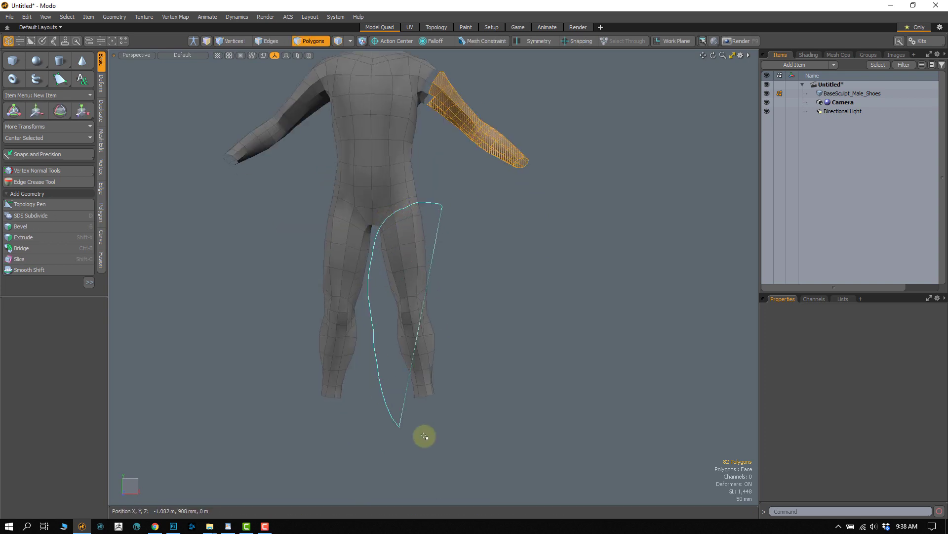
Lasso-select the polygons of the figure's left leg and then those of the torso
right_drag(425, 435, 430, 430)
alt+drag(478, 332, 459, 320)
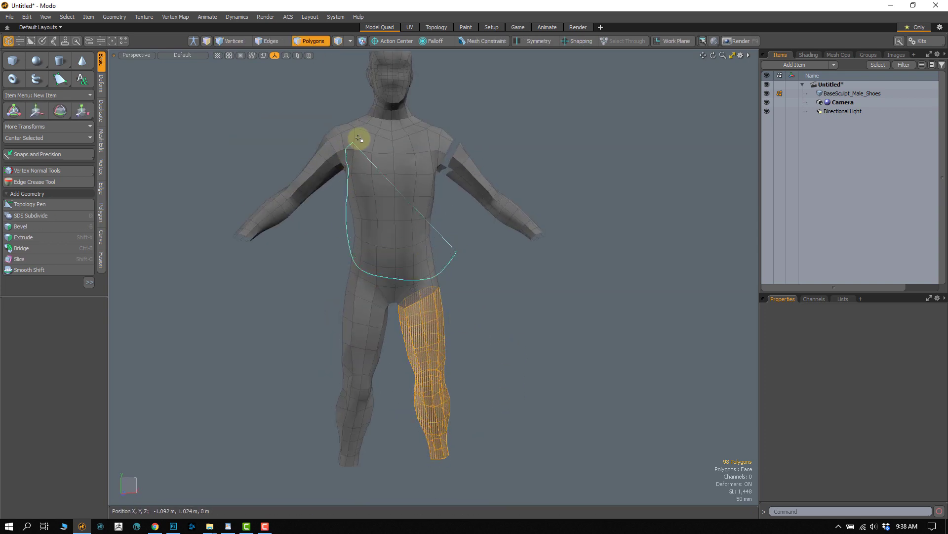
right_drag(360, 138, 500, 141)
mouse_move(390, 152)
alt+shift+mouse_down()
mouse_move(404, 188)
mouse_move(457, 190)
alt+shift+mouse_up()
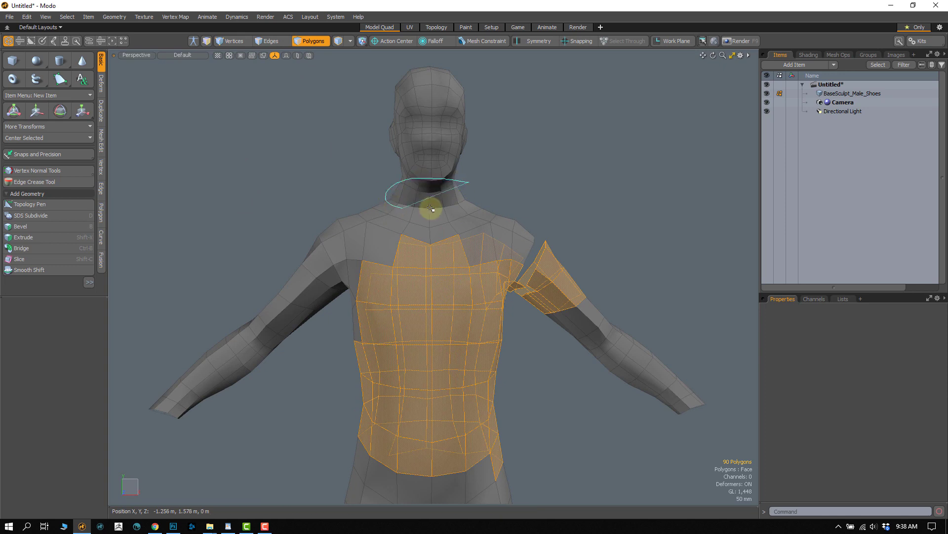
Lasso-select the neck polygons, try lassoing the head from the side, and clear the selection
right_drag(430, 209, 428, 208)
mouse_move(429, 207)
alt+mouse_down()
mouse_move(422, 220)
mouse_move(454, 203)
alt+mouse_up()
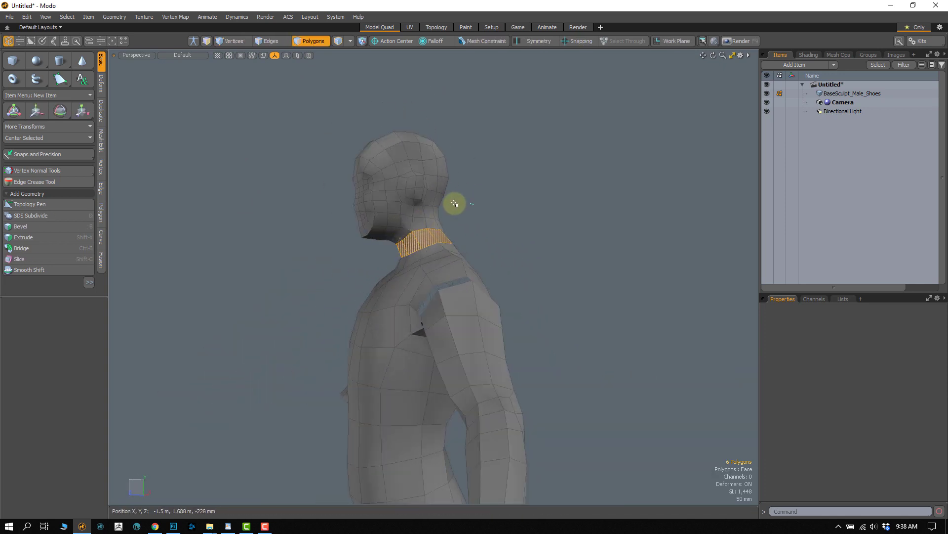
right_drag(333, 153, 475, 205)
click(477, 207)
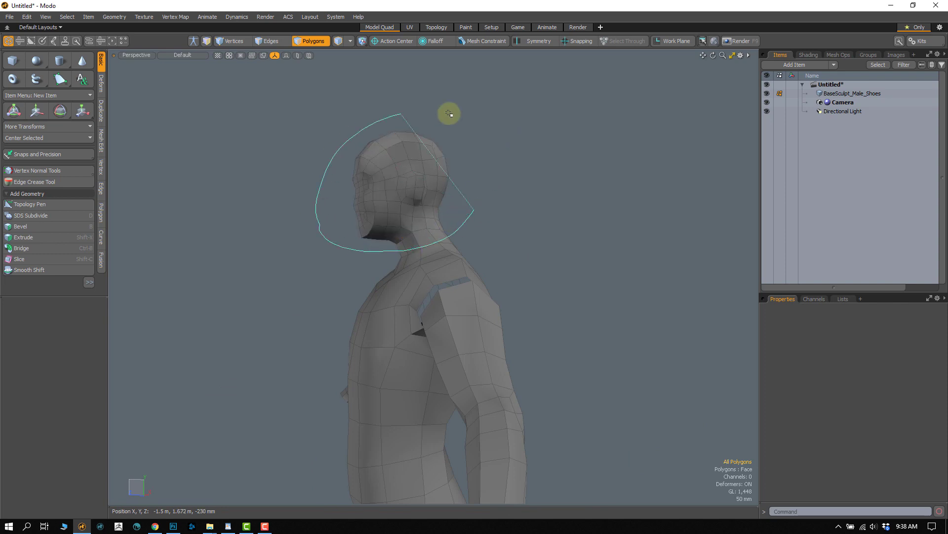
right_drag(449, 113, 505, 165)
click(458, 185)
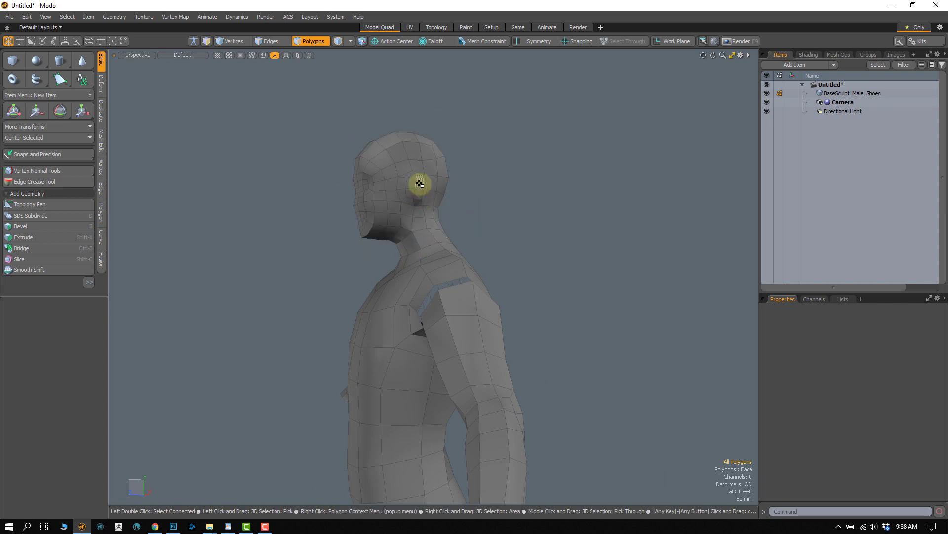
alt+drag(420, 183, 378, 190)
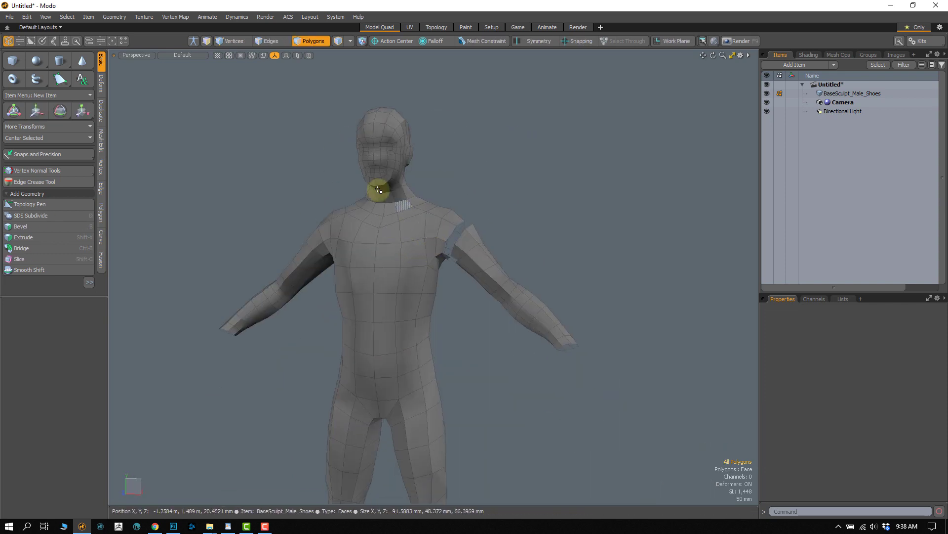
Undo the selections, the arm separation and the hand and foot deletions to restore the complete figure
key(ctrl+z)
key(ctrl+z)
key(ctrl+z)
key(ctrl+z)
key(ctrl+z)
key(ctrl+z)
key(ctrl+z)
key(ctrl+z)
key(ctrl+z)
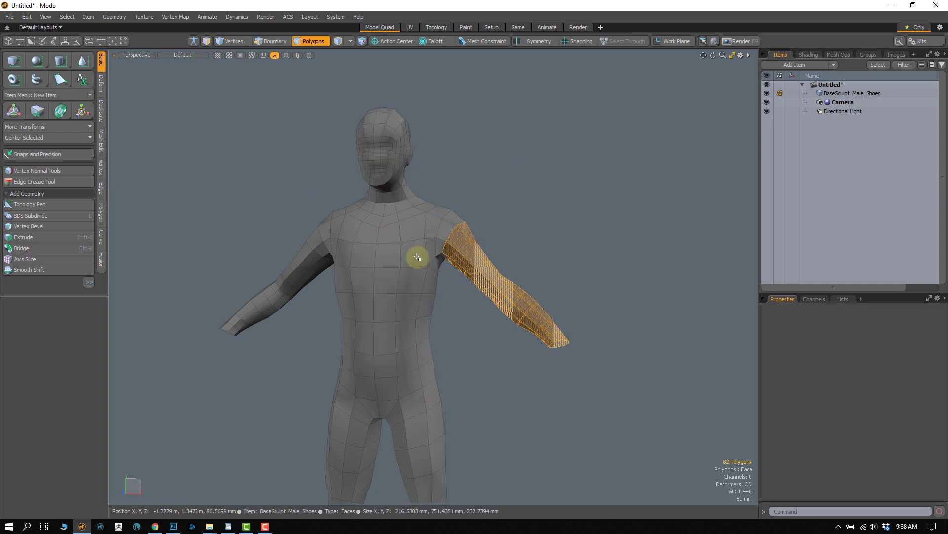
key(ctrl+z)
key(ctrl+z)
key(ctrl+z)
alt+drag(374, 318, 418, 288)
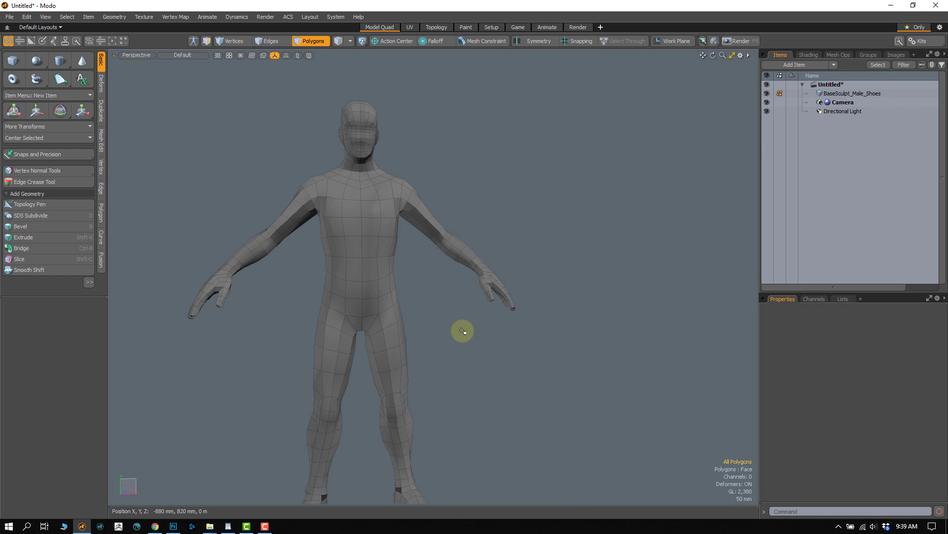
Lasso-select the left arm and torso sections in turn as a demonstration, and clear the selection
alt+shift+drag(462, 328, 418, 197)
middle_drag(423, 247, 428, 245)
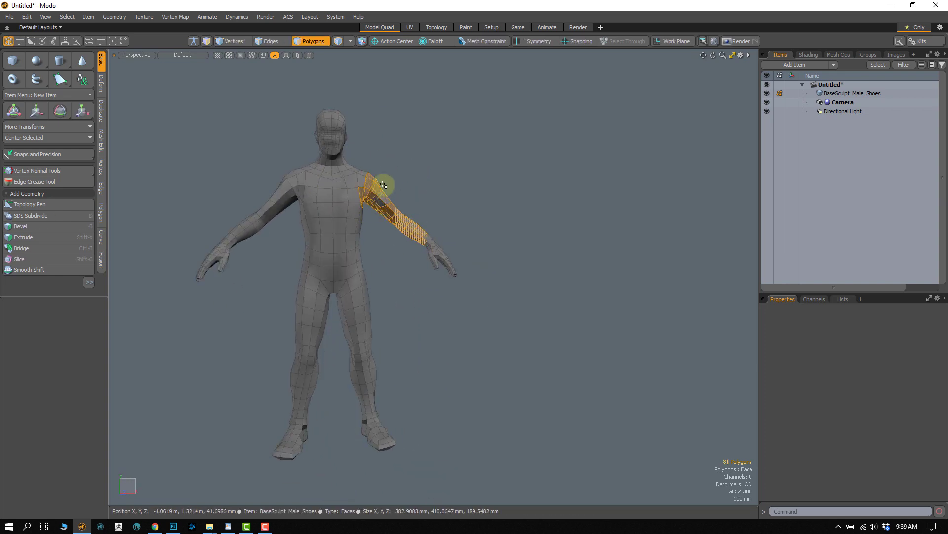
middle_drag(384, 185, 355, 281)
shift+middle_drag(338, 160, 376, 257)
mouse_move(429, 277)
alt+mouse_down()
mouse_move(438, 284)
mouse_move(410, 307)
mouse_move(400, 291)
alt+mouse_up()
click(439, 333)
alt+shift+drag(465, 281, 393, 275)
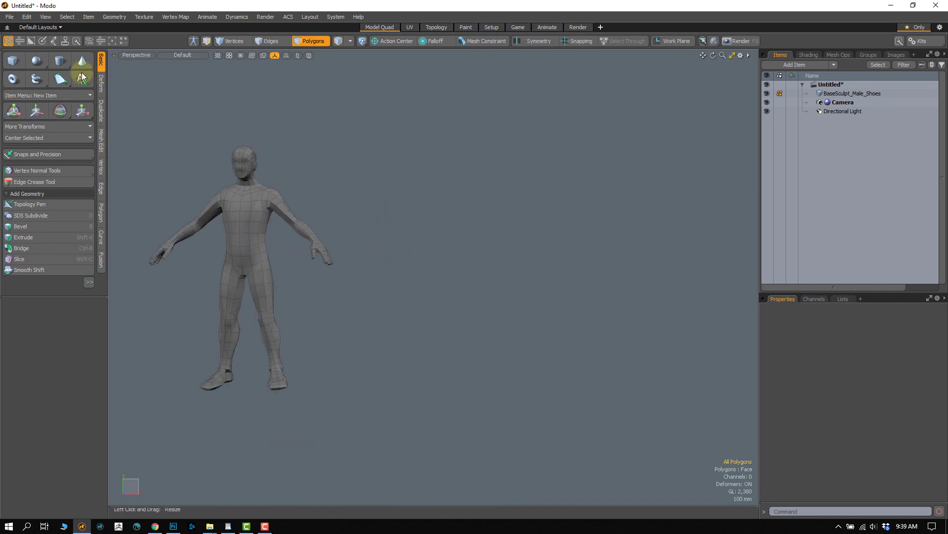
Create a 12-sided cylinder at the origin with radii of 500 mm in X and Z and 750 mm in Y
click(59, 61)
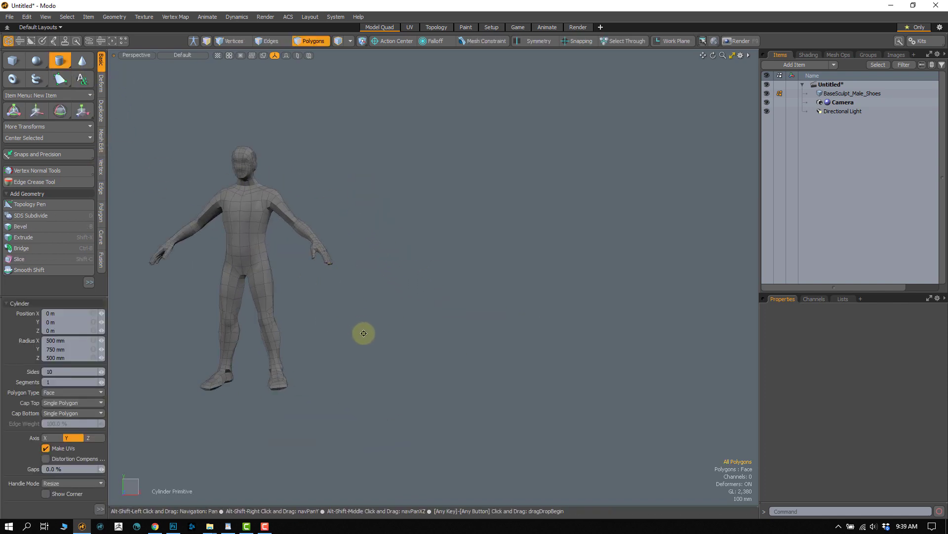
alt+shift+drag(362, 333, 390, 298)
middle_click(418, 281)
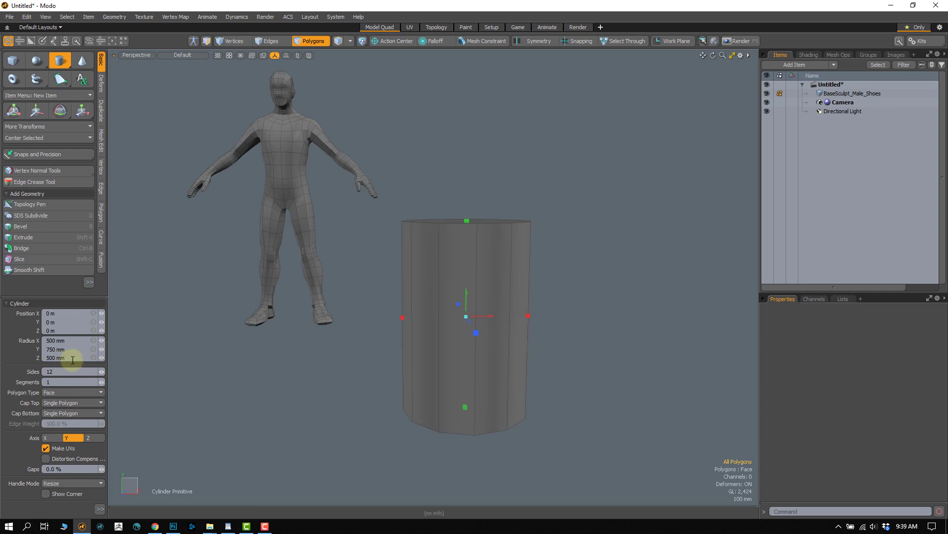
mouse_move(398, 314)
alt+mouse_down()
mouse_move(400, 328)
mouse_move(389, 318)
alt+mouse_up()
key(q)
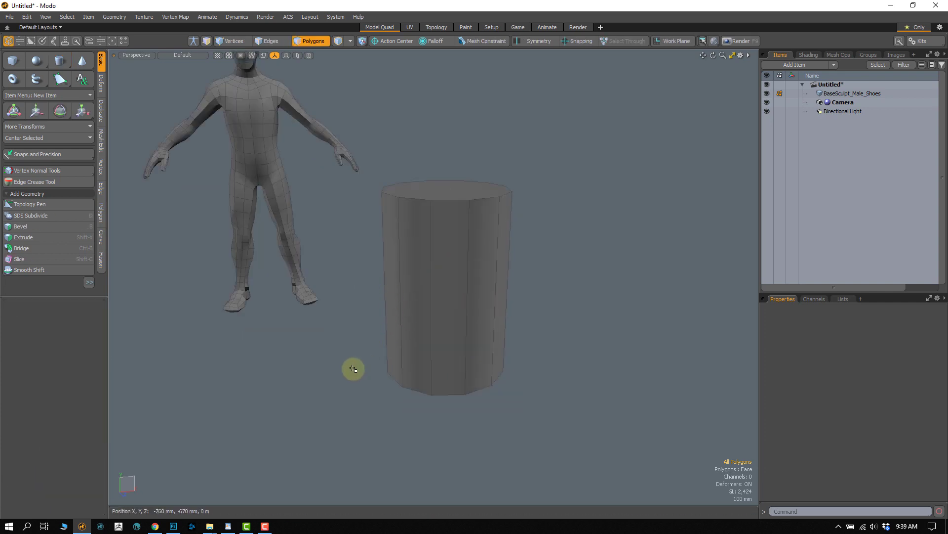
Scale the whole cylinder down to torso proportions and raise it 1.295 m along Y
alt+drag(401, 357, 369, 336)
double_click(440, 284)
alt+drag(440, 284, 392, 355)
key(r)
key(w)
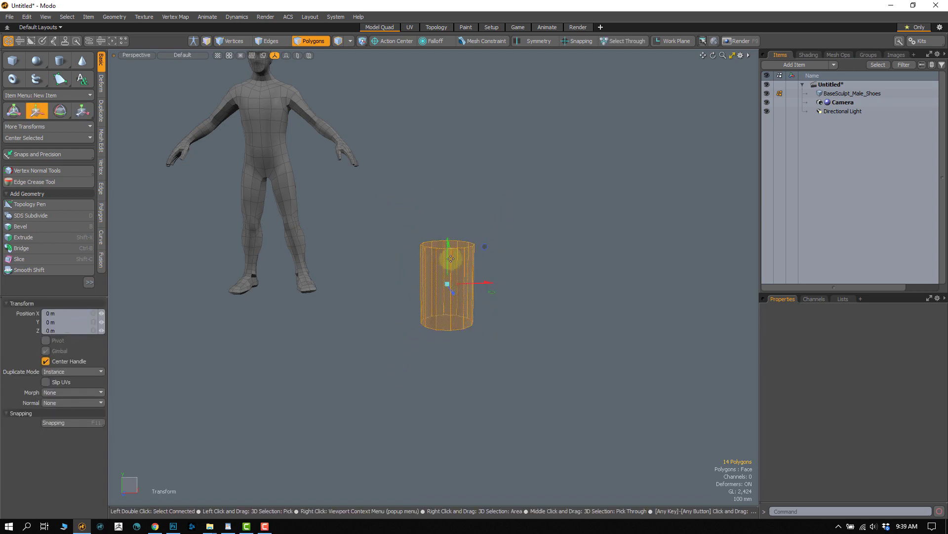
drag(448, 244, 452, 116)
alt+drag(406, 212, 442, 195)
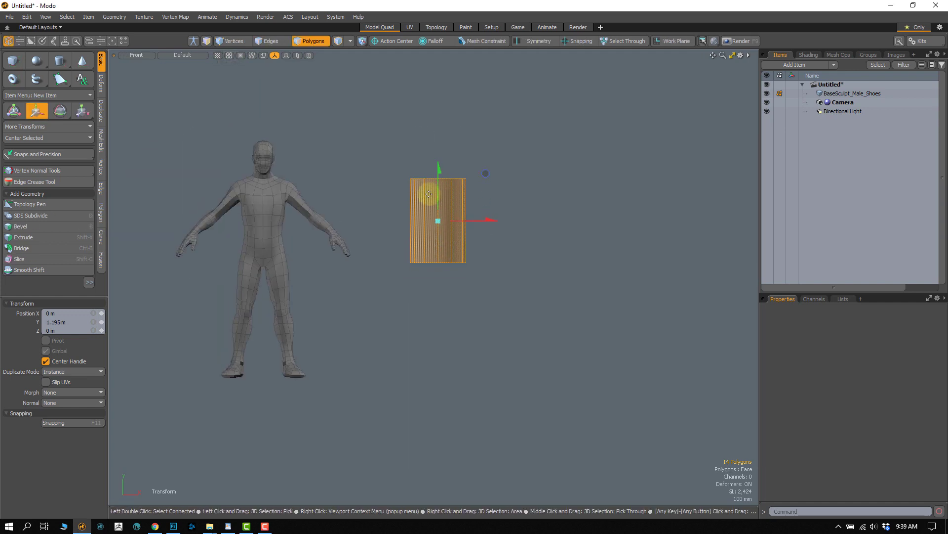
Scale the cylinder's height to 83.5% in the front view
scroll(399, 274, up, 2)
drag(448, 194, 446, 195)
key(r)
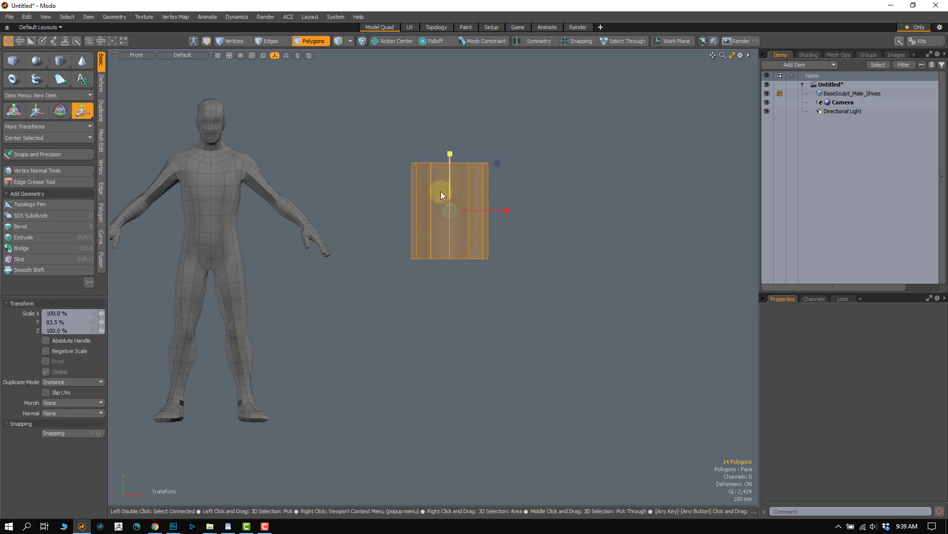
key(space)
Select the cylinder's top ring of vertices and move it down slightly
key(space)
key(w)
drag(489, 122, 261, 139)
key(ctrl+z)
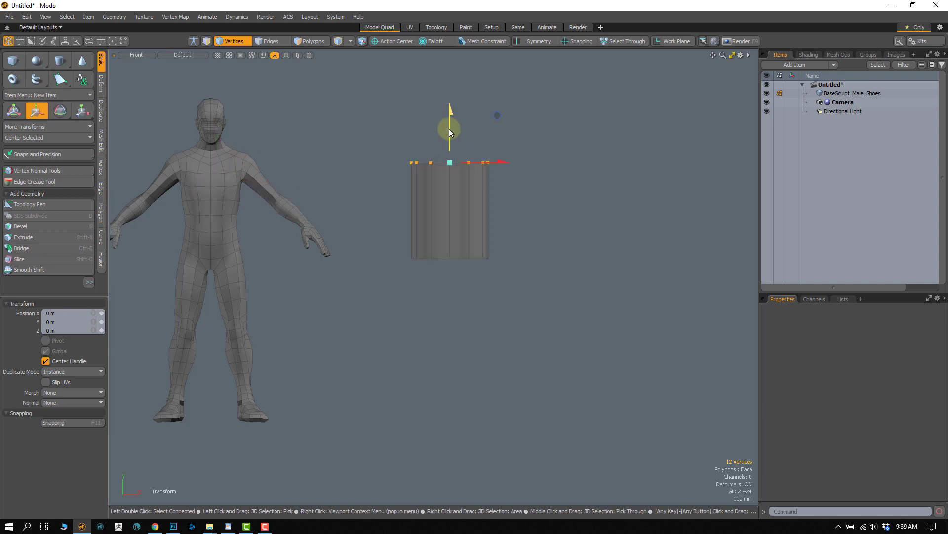
drag(452, 141, 451, 143)
key(space)
Select the cylinder's bottom ring of vertices and move it up slightly
right_drag(441, 227, 464, 240)
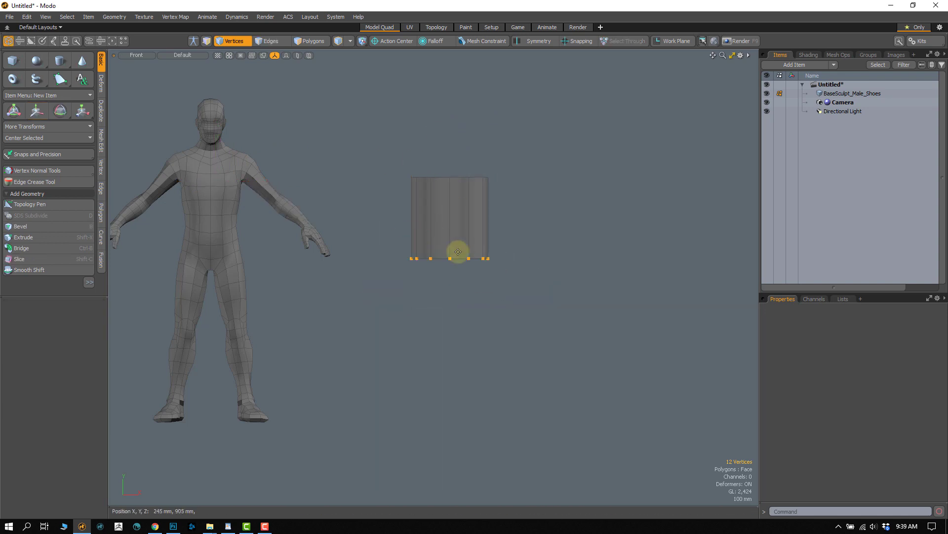
key(w)
drag(451, 237, 452, 229)
key(space)
key(3)
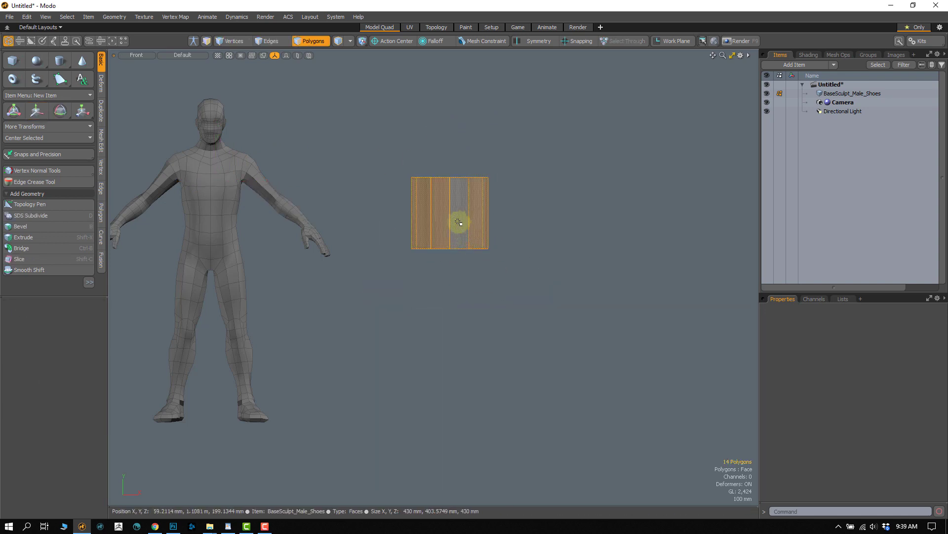
Select all the cylinder's vertices and scale it narrower in X and Z in the perspective view
double_click(459, 222)
key(1)
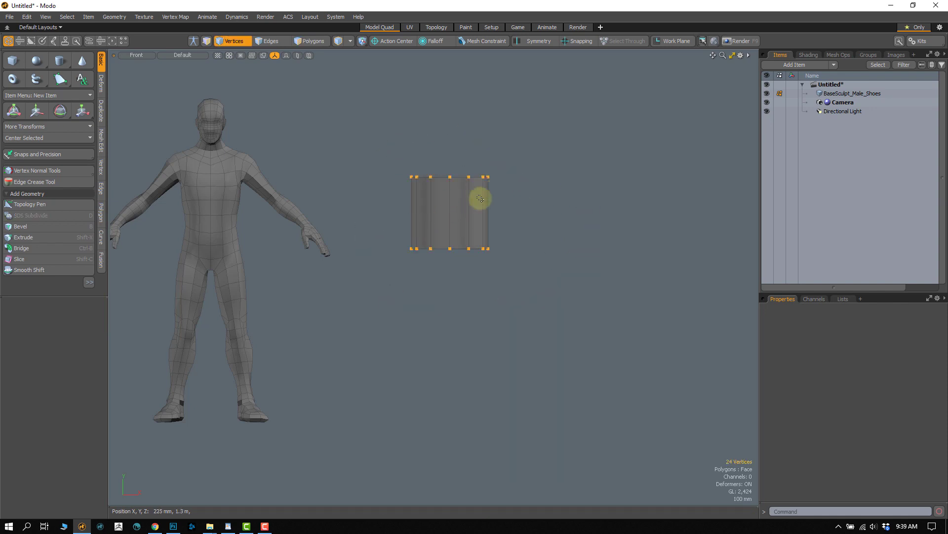
key(y)
key(ctrl+space)
click(483, 247)
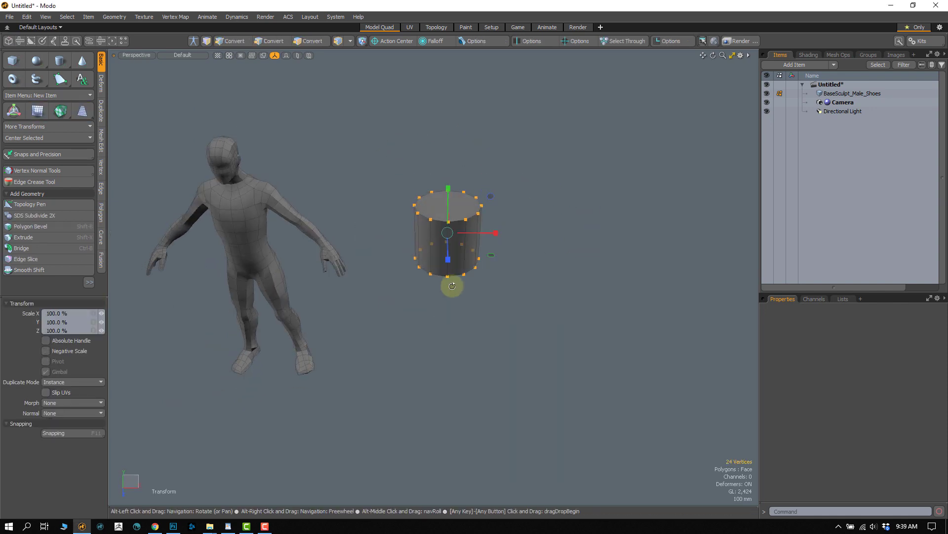
drag(489, 267, 385, 262)
Select the torso cylinder's bottom cap polygon and scale it to 86.5% in X in the front view
key(1)
right_drag(480, 184, 483, 177)
alt+drag(438, 248, 436, 187)
key(3)
click(425, 259)
mouse_move(426, 260)
alt+mouse_down()
mouse_move(418, 287)
mouse_move(465, 299)
alt+mouse_up()
key(KP_2)
scroll(447, 341, down, 3)
key(w)
key(r)
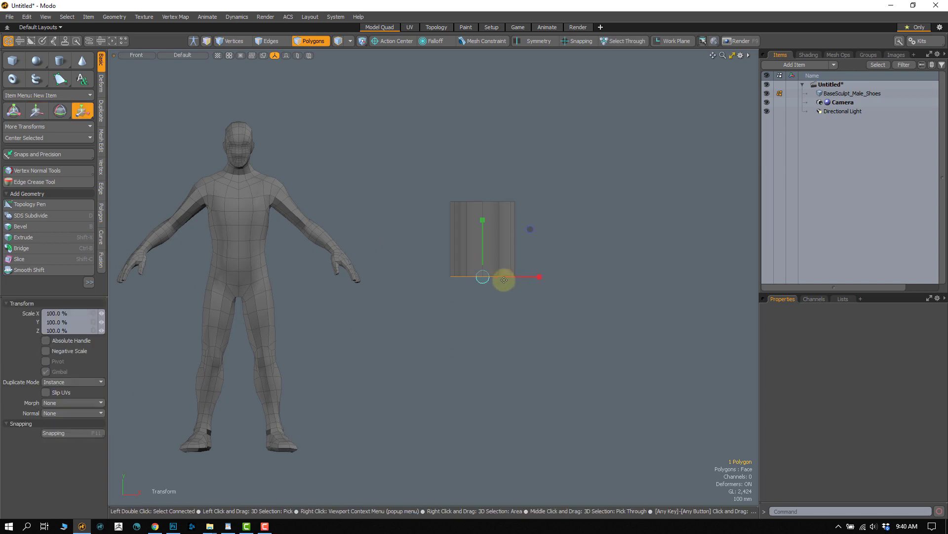
drag(501, 275, 501, 276)
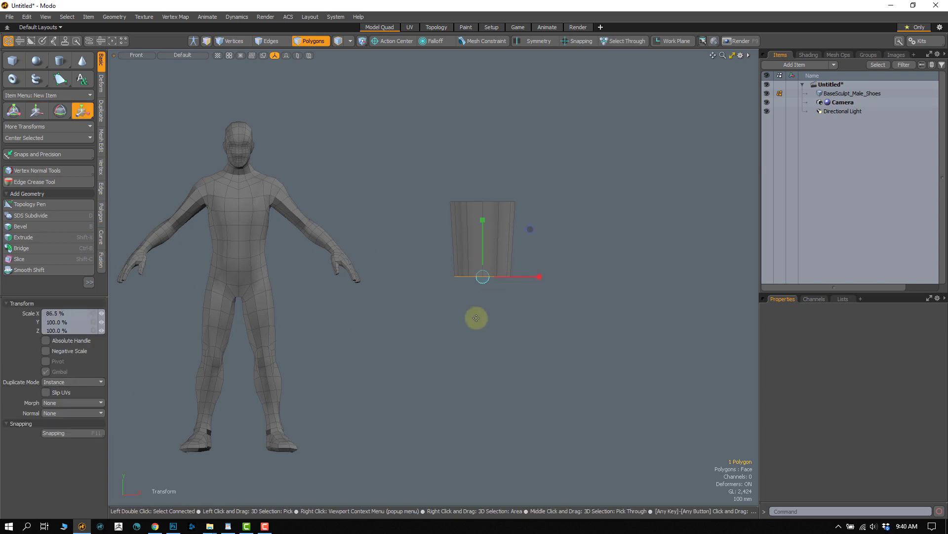
key(space)
click(477, 317)
Select the full loop of side polygons around the torso cylinder to examine its number of sides
alt+drag(490, 311, 533, 320)
key(KP_Decimal)
mouse_move(486, 299)
alt+mouse_down()
mouse_move(430, 304)
mouse_move(493, 280)
alt+mouse_up()
mouse_move(515, 205)
middle_down()
mouse_move(468, 184)
mouse_move(525, 277)
middle_up()
alt+drag(475, 269, 434, 319)
scroll(456, 267, up, 4)
key(2)
key(3)
click(448, 245)
shift+click(463, 263)
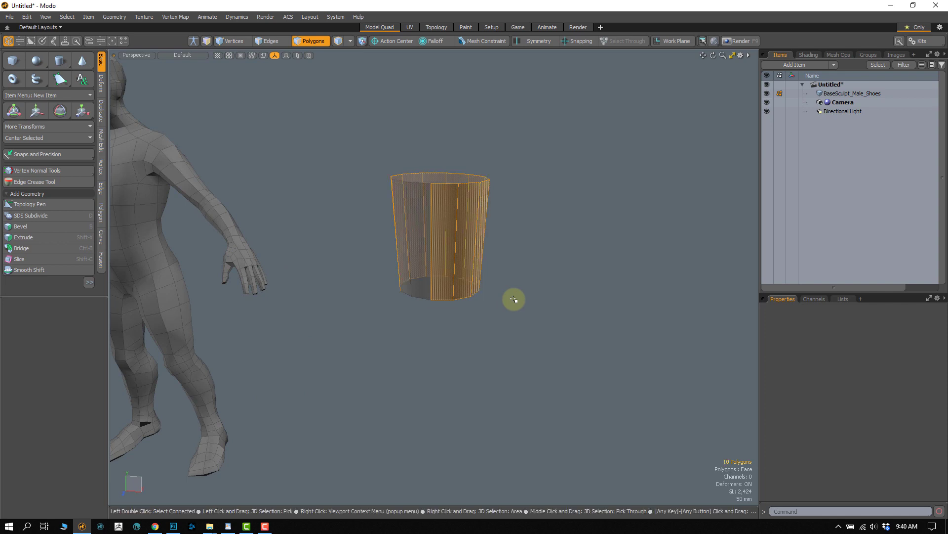
key(Up)
alt+drag(438, 298, 461, 335)
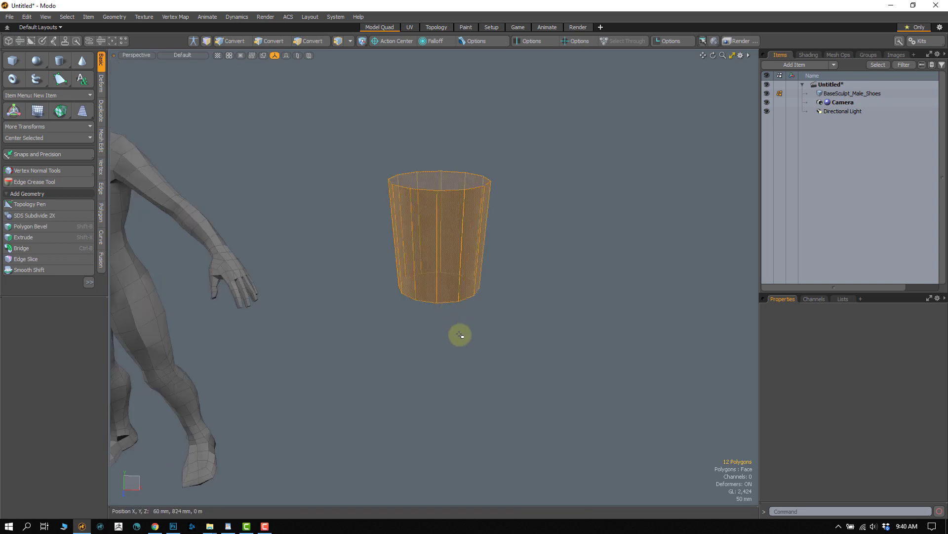
click(461, 335)
Delete the top and bottom cap polygons of the tapered torso cylinder
alt+drag(444, 280, 446, 212)
scroll(421, 288, down, 2)
click(468, 268)
alt+drag(468, 269, 478, 184)
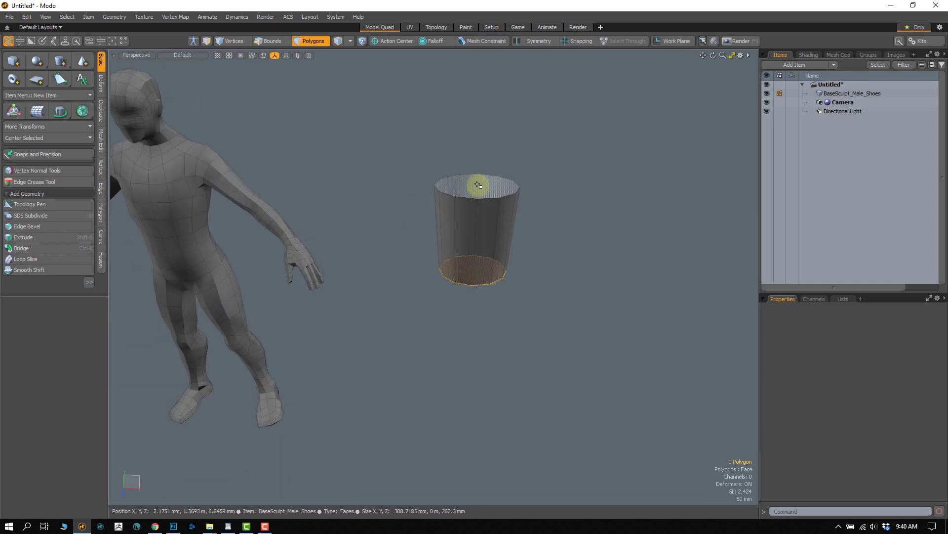
click(446, 290)
mouse_move(446, 290)
alt+mouse_down()
mouse_move(449, 260)
mouse_move(458, 279)
mouse_move(446, 303)
mouse_move(447, 285)
alt+mouse_up()
scroll(441, 286, down, 2)
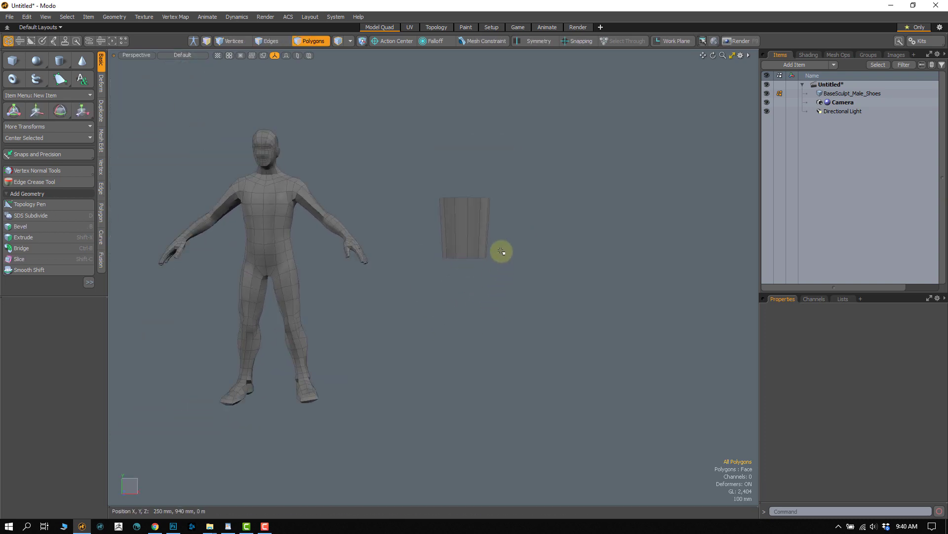
Create a second cylinder primitive with 8 sides below the torso cylinder
alt+drag(525, 224, 493, 265)
alt+drag(457, 294, 404, 239)
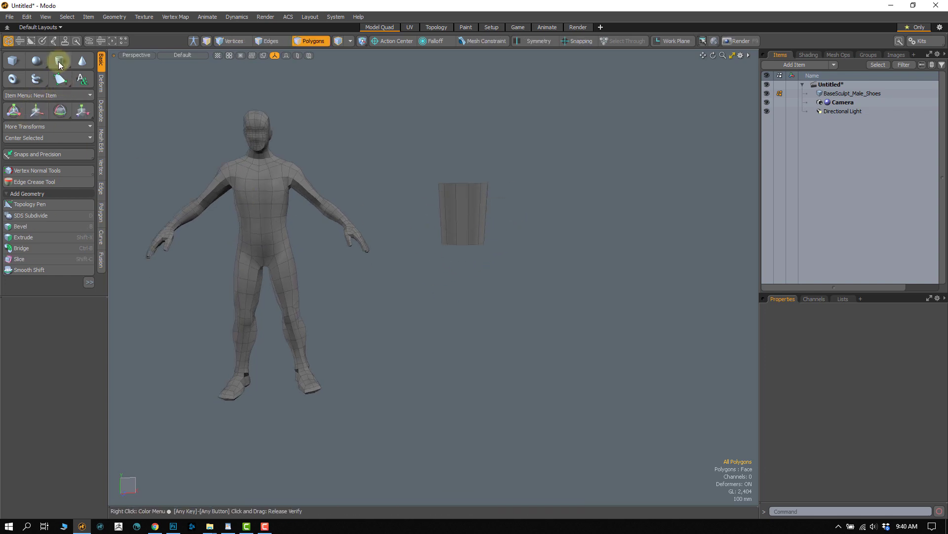
click(59, 63)
click(408, 312)
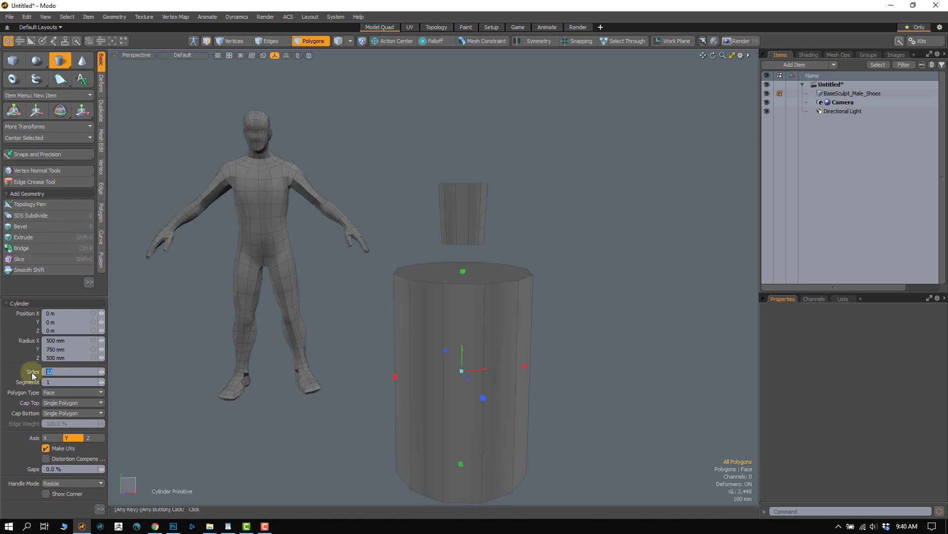
key(space)
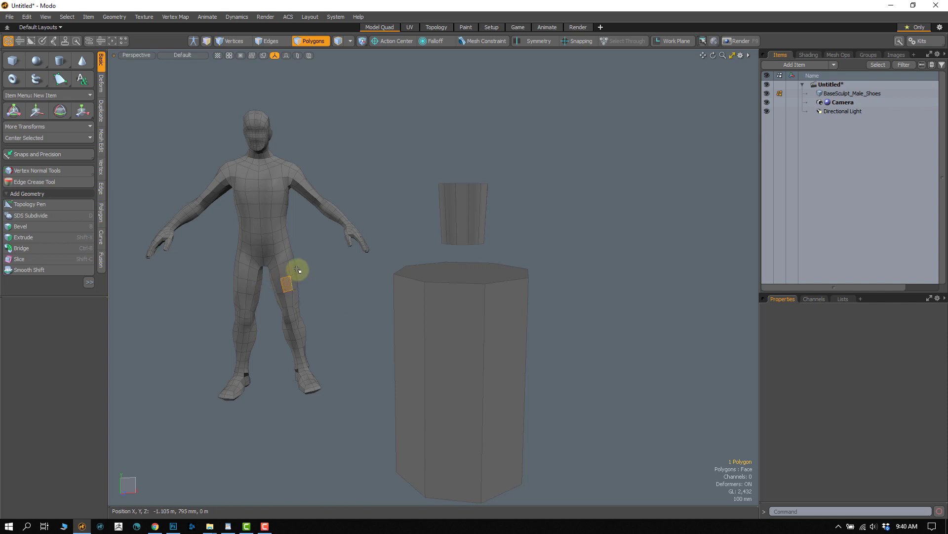
alt+shift+drag(272, 258, 262, 232)
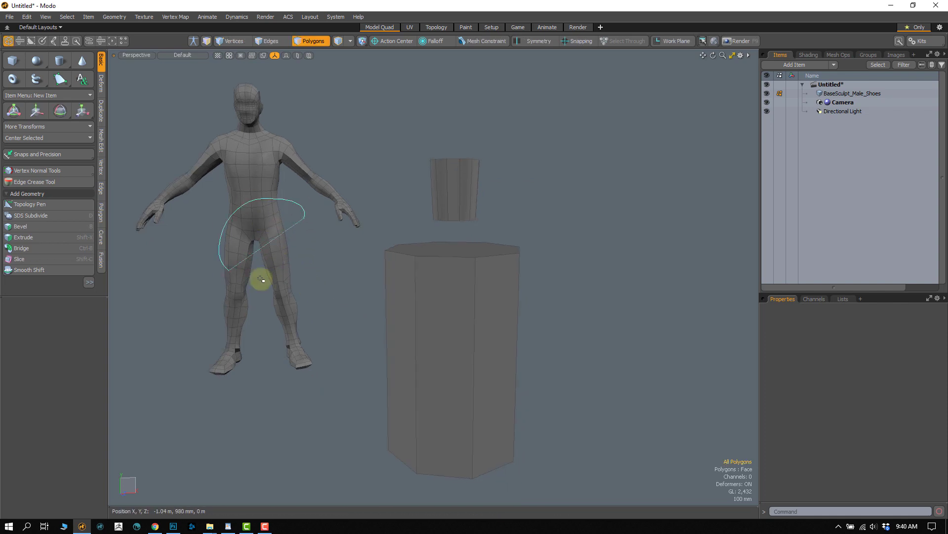
mouse_move(261, 279)
right_down()
mouse_move(299, 237)
mouse_move(293, 207)
right_up()
mouse_move(307, 141)
right_down()
mouse_move(206, 193)
mouse_move(316, 168)
right_up()
click(333, 152)
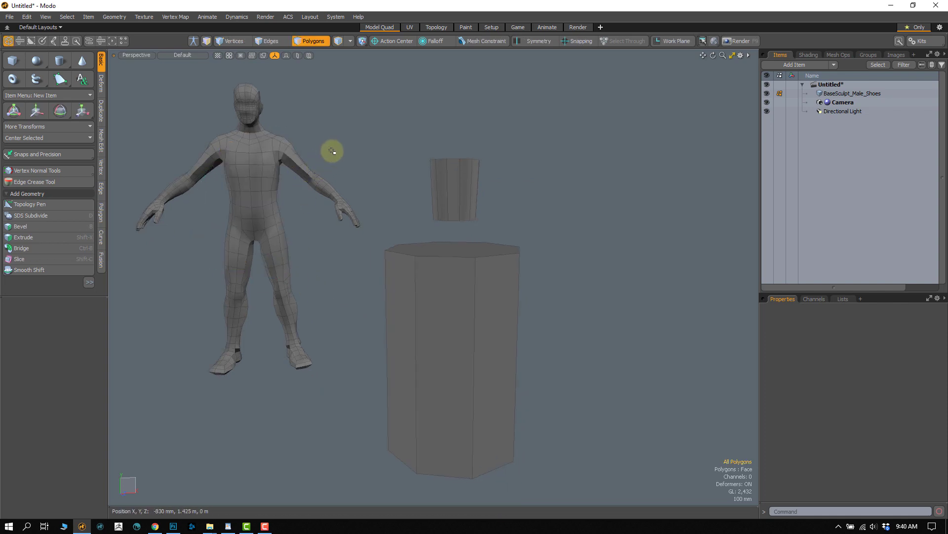
Select the new eight-sided cylinder's top and bottom cap polygons and delete them
alt+shift+drag(398, 314, 396, 291)
double_click(452, 323)
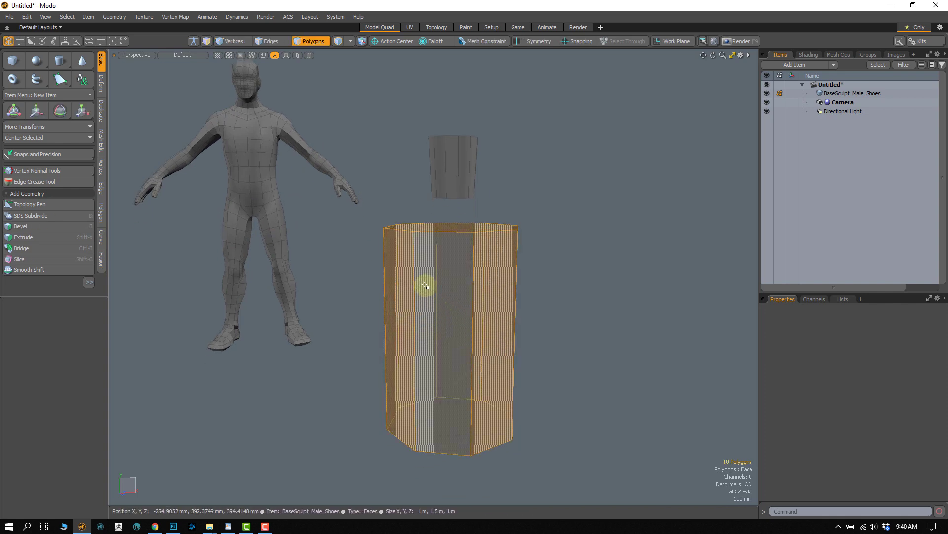
alt+drag(320, 262, 334, 260)
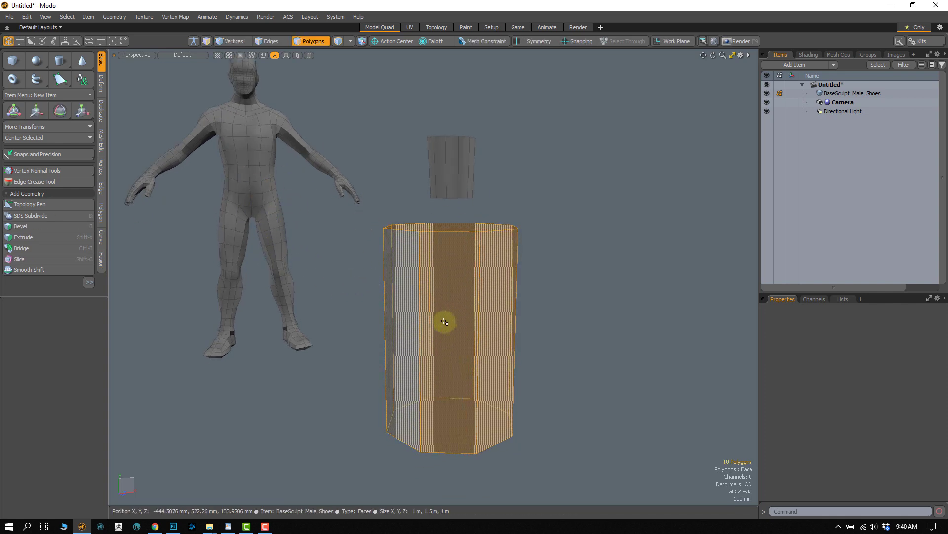
alt+drag(445, 322, 427, 240)
click(437, 193)
alt+drag(447, 192, 436, 393)
shift+click(436, 394)
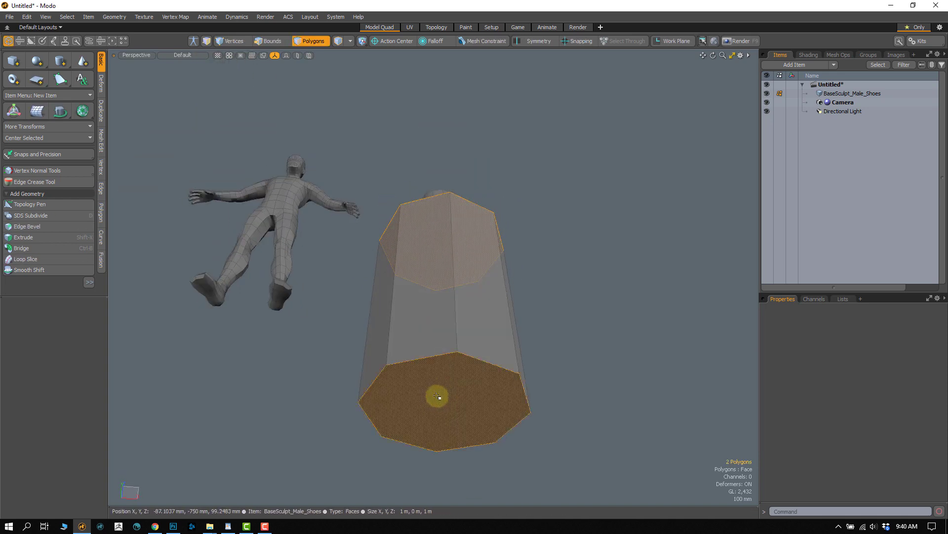
key(Delete)
Select the whole open cylinder, scale it to 11.5% in X and Z, and reduce its height
key(2)
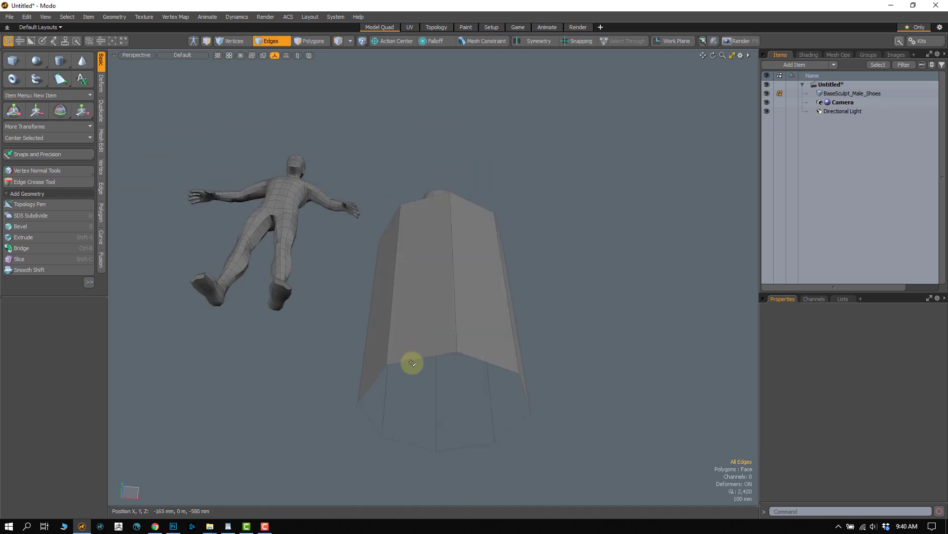
alt+drag(438, 360, 443, 413)
key(3)
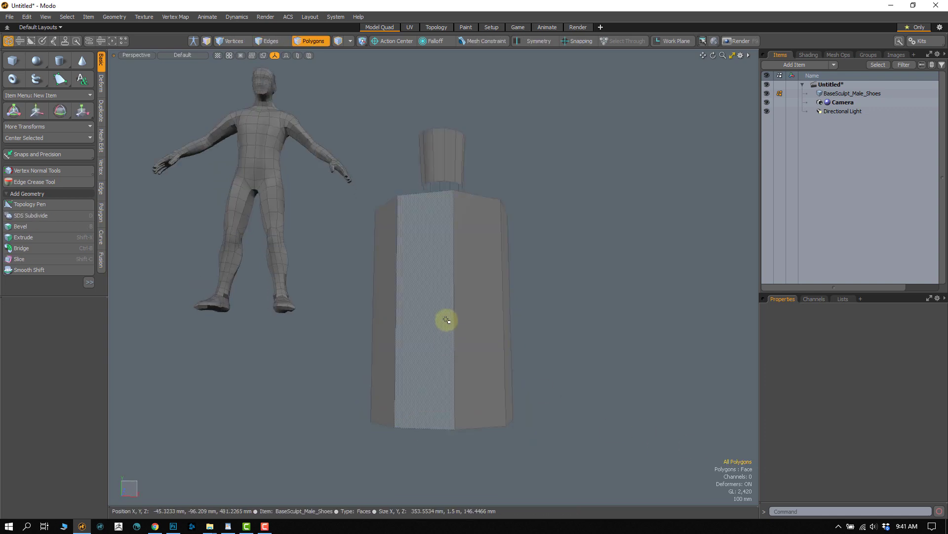
double_click(447, 320)
alt+drag(447, 322, 455, 375)
key(r)
alt+drag(452, 327, 418, 328)
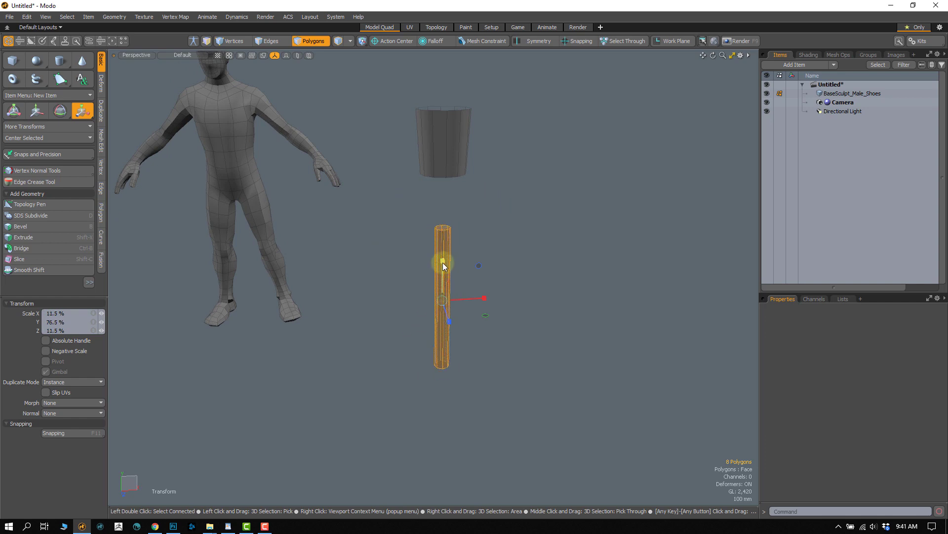
drag(439, 297, 440, 298)
Move the thin cylinder onto the reference figure's leg in the front view, offset -1.22 m in X and 455 mm in Y
key(KP_2)
key(q)
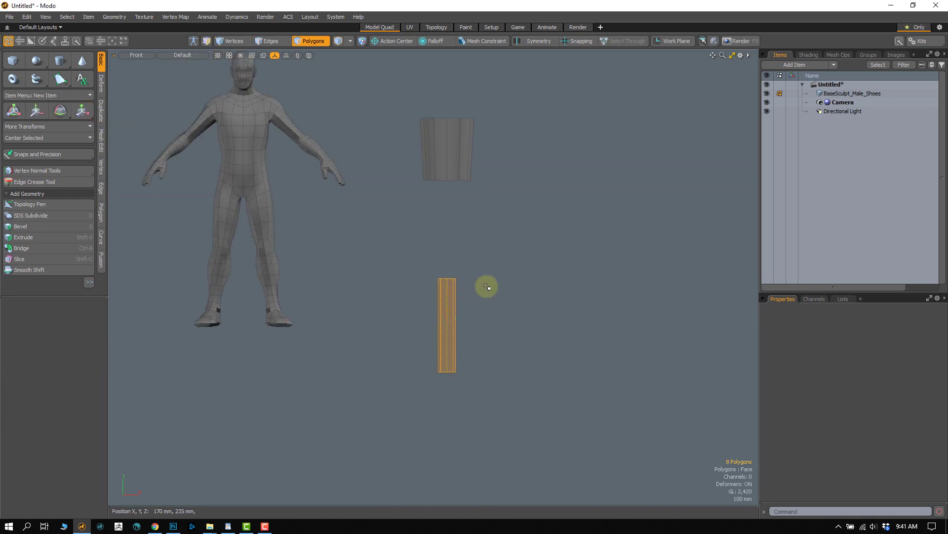
key(w)
drag(493, 277, 511, 214)
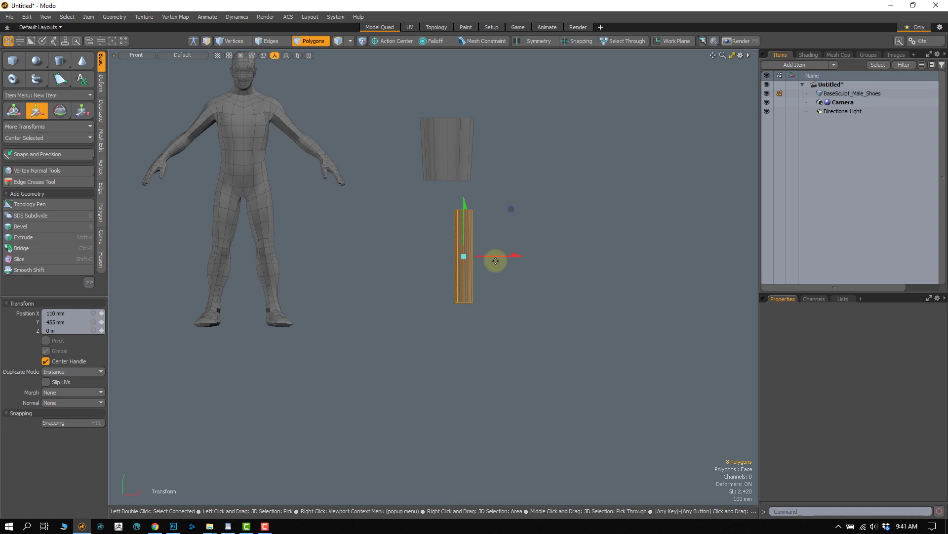
drag(493, 255, 294, 268)
alt+shift+drag(285, 227, 306, 236)
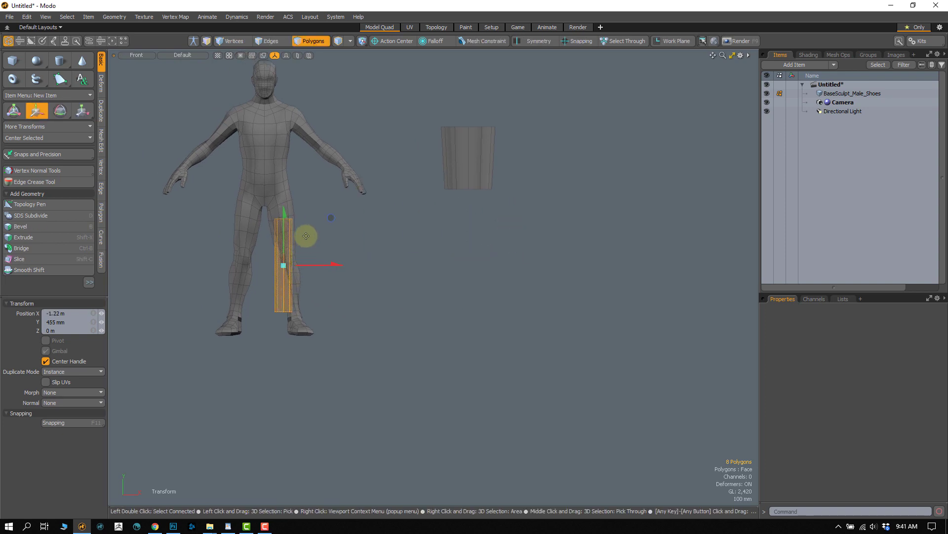
Stretch the leg cylinder in Y to the length of the figure's leg and move it up slightly
key(r)
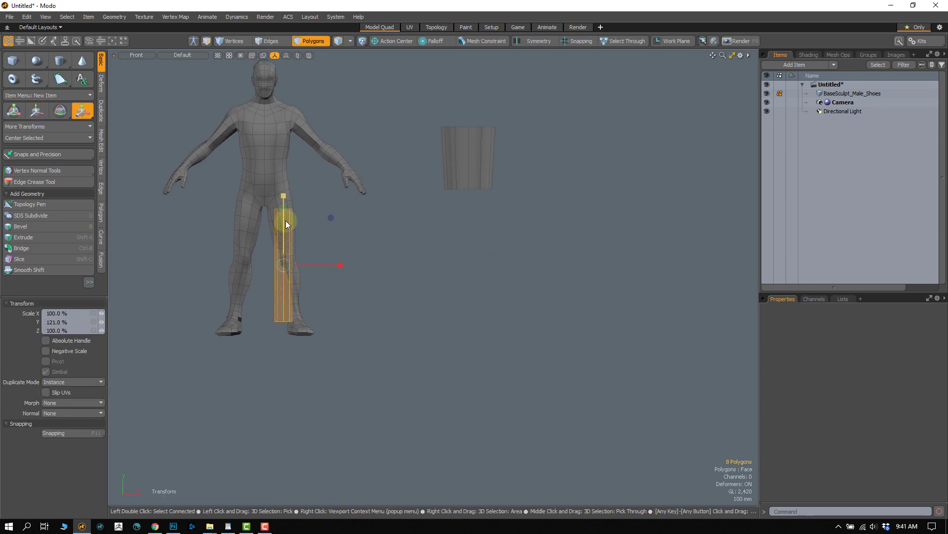
key(w)
drag(282, 236, 284, 232)
key(r)
Move the leg cylinder sideways in X back underneath the torso cylinder
key(w)
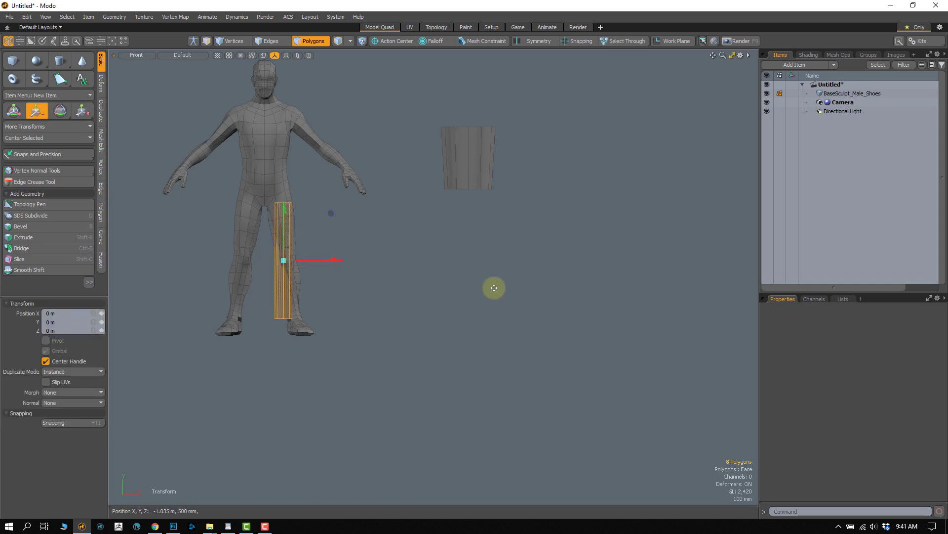
drag(313, 260, 505, 280)
key(space)
Move the leg cylinder's bottom ring of vertices slightly outward in X
key(1)
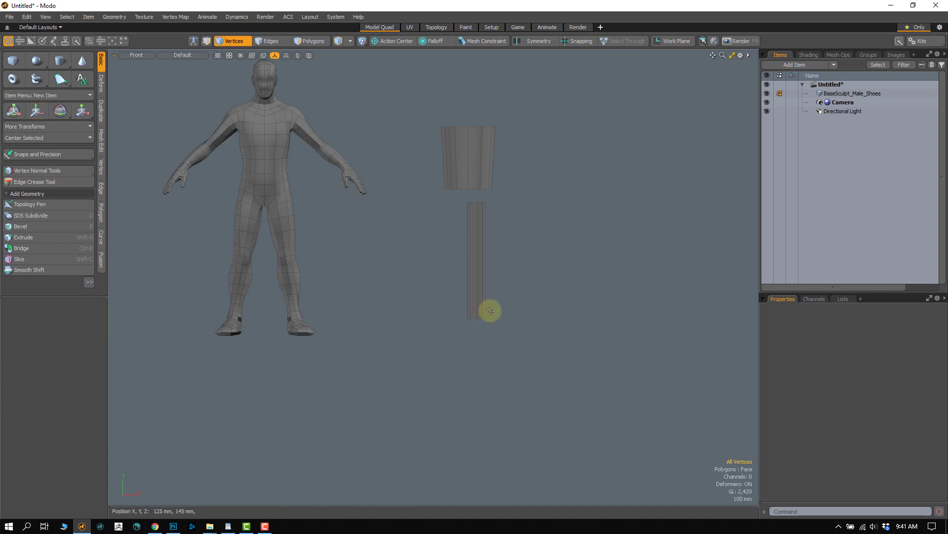
key(w)
drag(503, 318, 521, 318)
key(Escape)
Select the leg cylinder's top ring of vertices, scale it to 152.5% and shift it slightly outward
middle_drag(462, 196, 499, 214)
key(w)
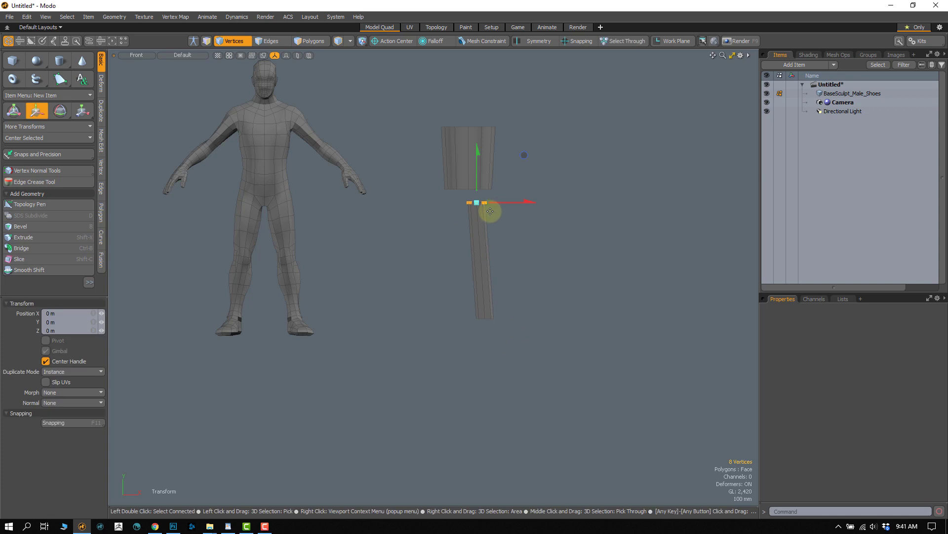
key(r)
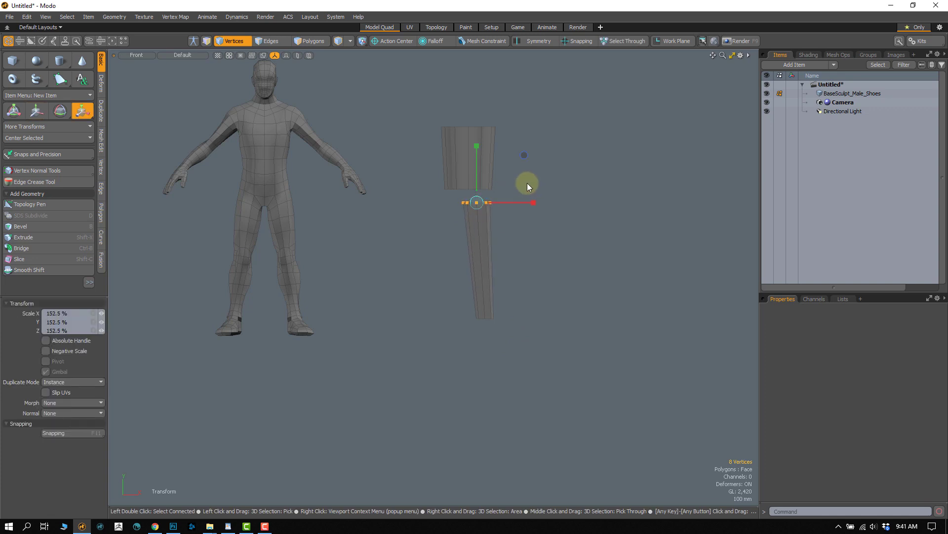
key(w)
drag(524, 155, 526, 162)
key(Escape)
key(Escape)
Show the work plane grid and select the leg cylinder's top ring of vertices
key(ctrl+6)
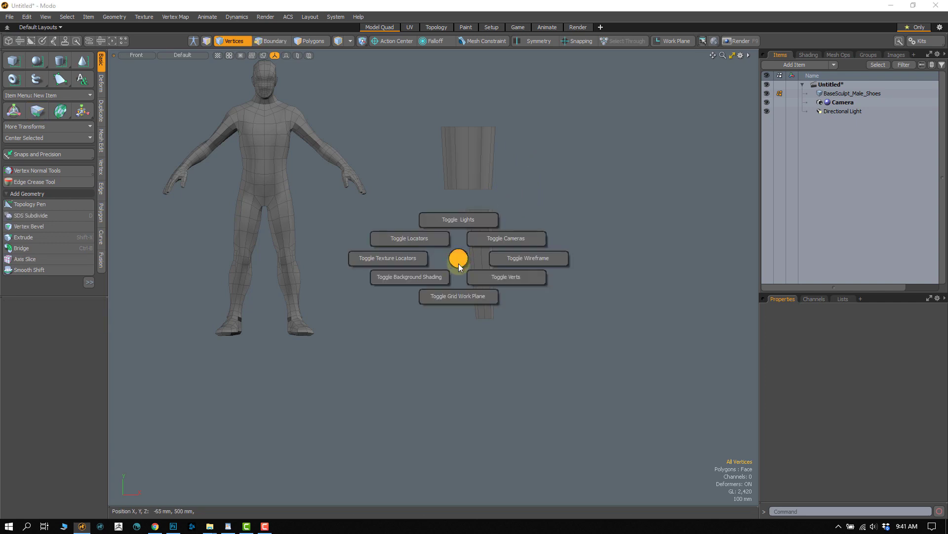
click(455, 296)
ctrl+alt+drag(469, 225, 496, 198)
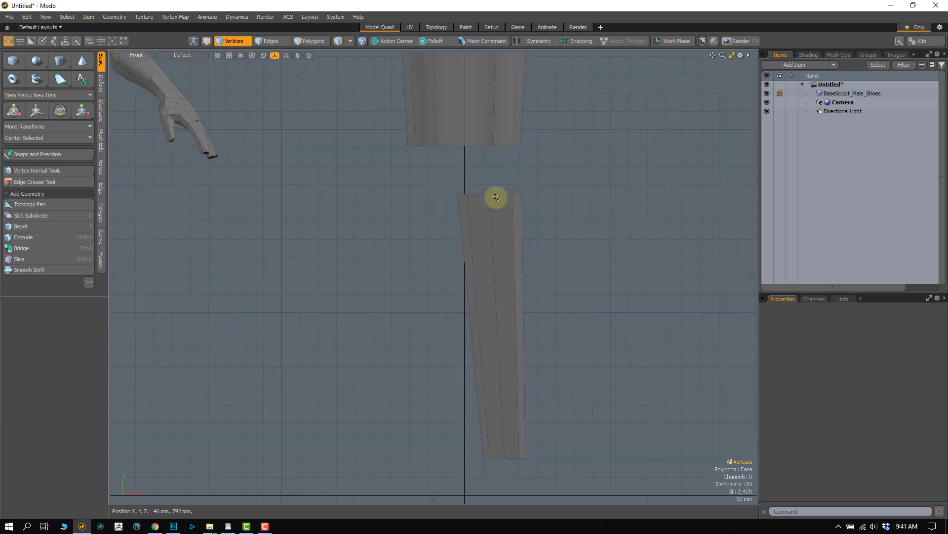
right_drag(545, 214, 543, 213)
key(w)
ctrl+alt+drag(494, 207, 529, 164)
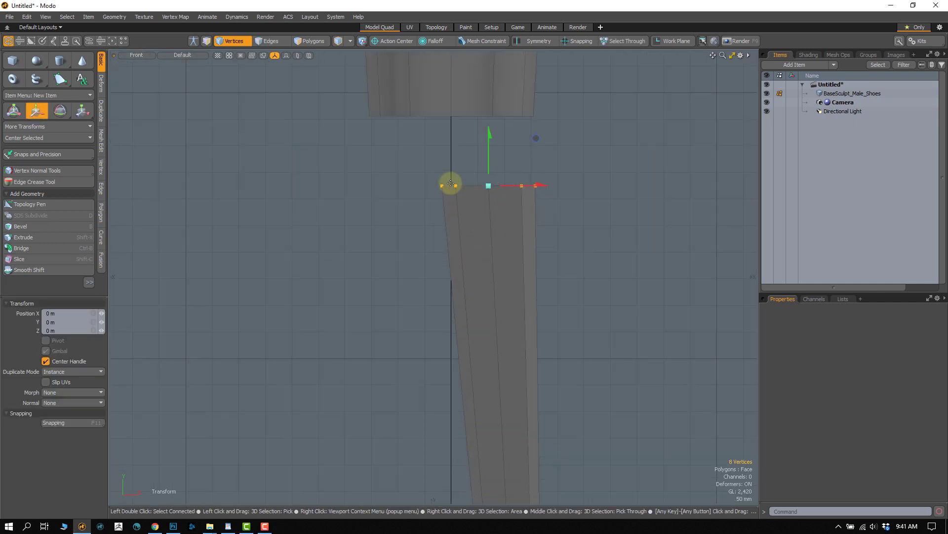
Try to move seven of the leg's top vertices outward past the grid's vertical centre line
key(space)
right_drag(426, 179, 424, 217)
right_drag(464, 178, 467, 185)
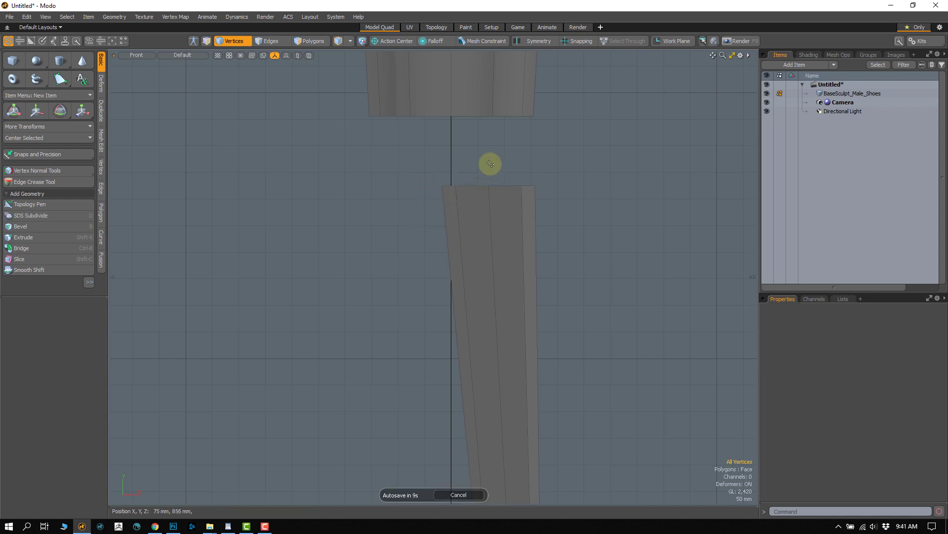
key(w)
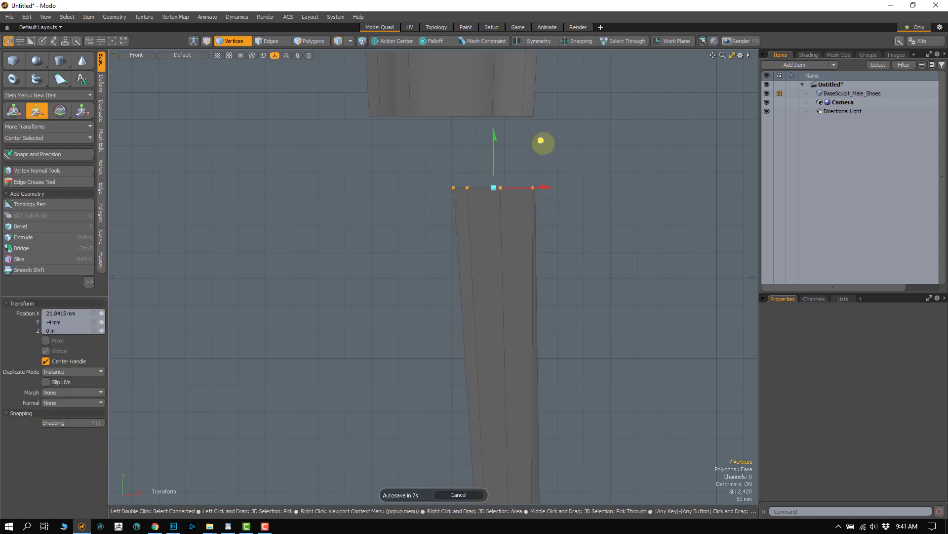
drag(541, 141, 529, 138)
key(space)
Move all eight top vertices of the leg outward to the grid's centre line and scale them in slightly
right_drag(510, 172, 479, 164)
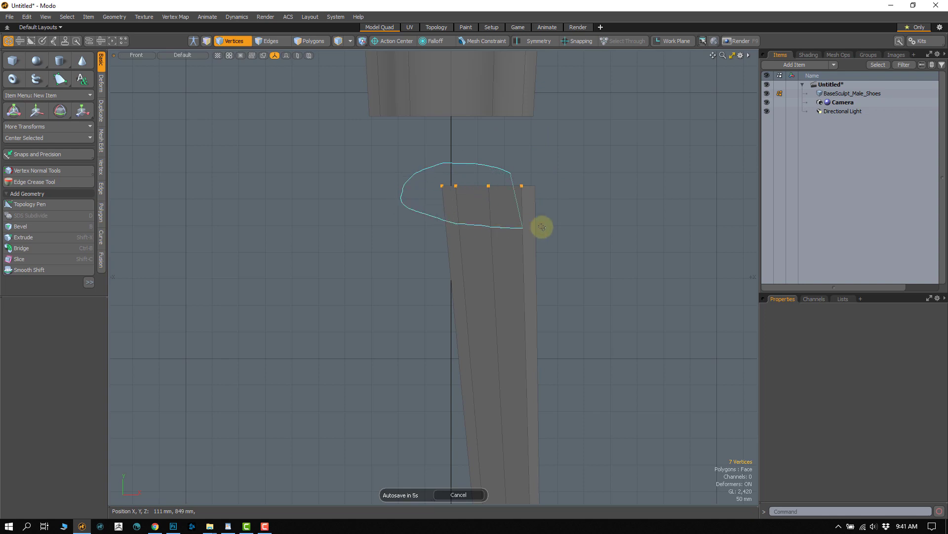
right_drag(542, 227, 542, 227)
key(w)
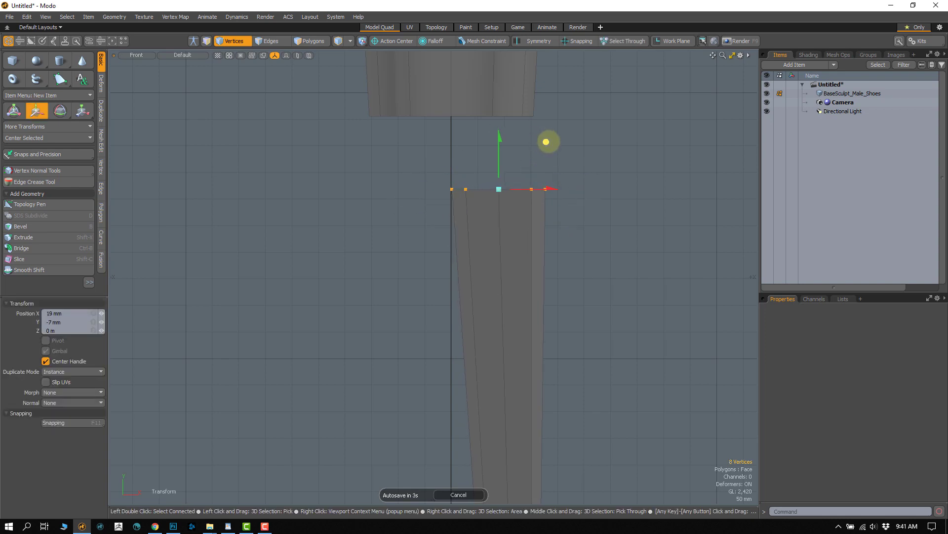
key(r)
key(space)
Select all the leg cylinder's polygons and duplicate them in place
scroll(497, 250, down, 6)
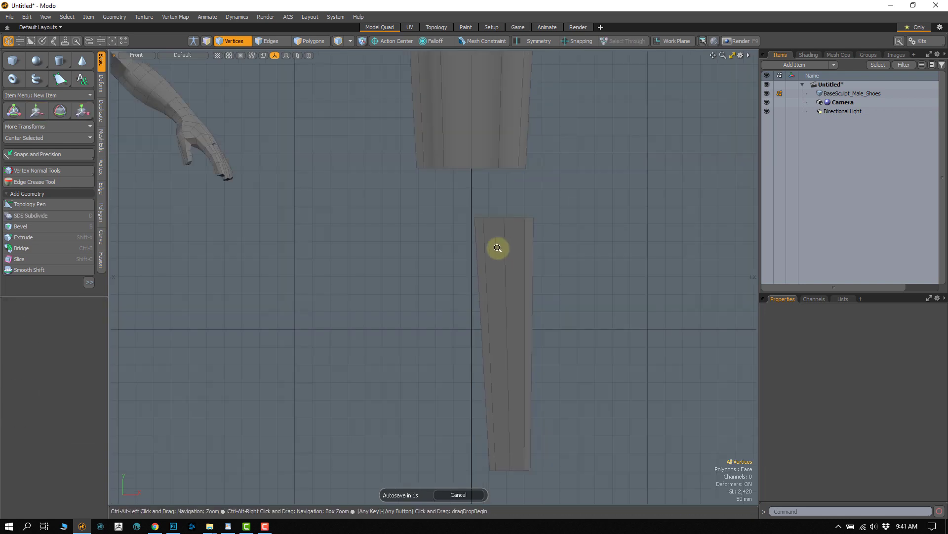
key(space)
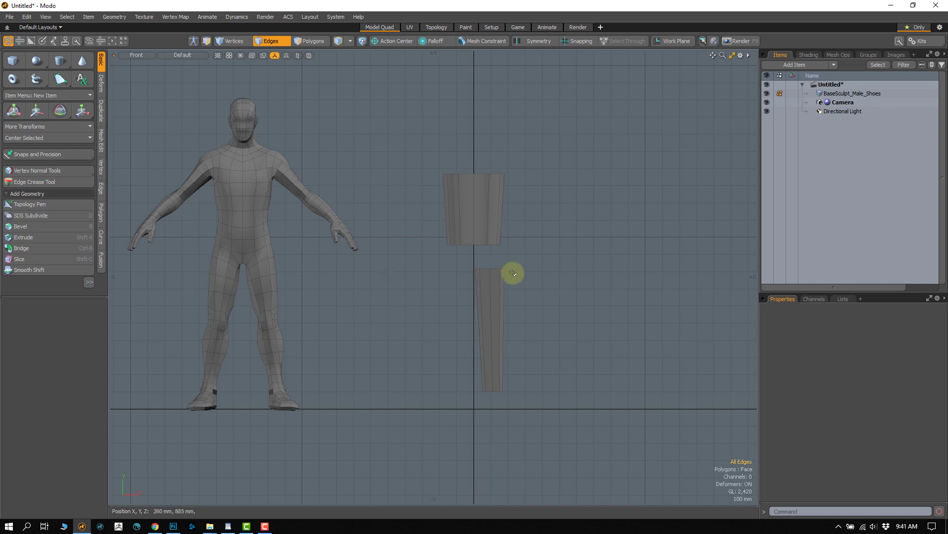
key(3)
double_click(492, 310)
alt+shift+drag(504, 306, 499, 306)
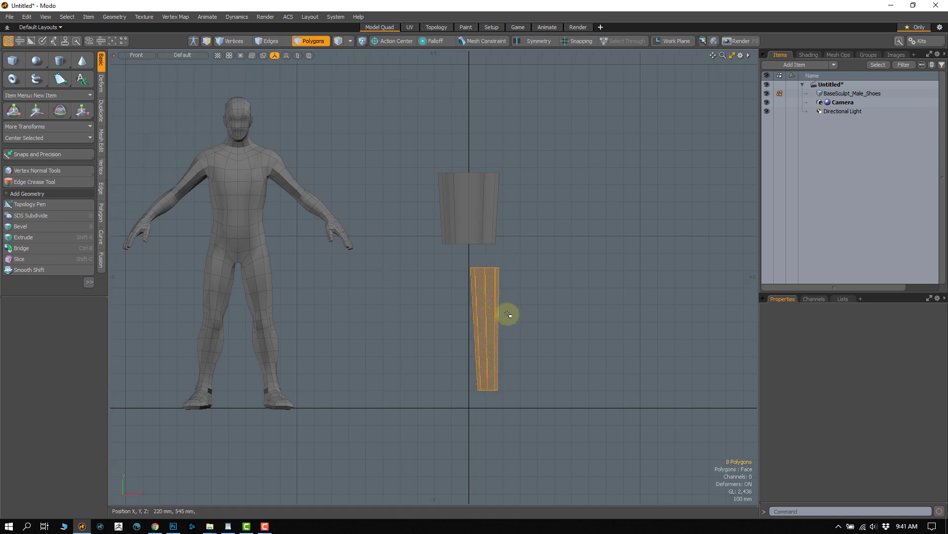
Paste a copy of the leg cylinder, move it up beside the torso and rotate it to slope outward like an arm
key(w)
key(ctrl+c)
key(ctrl+v)
key(w)
drag(532, 282, 576, 156)
key(e)
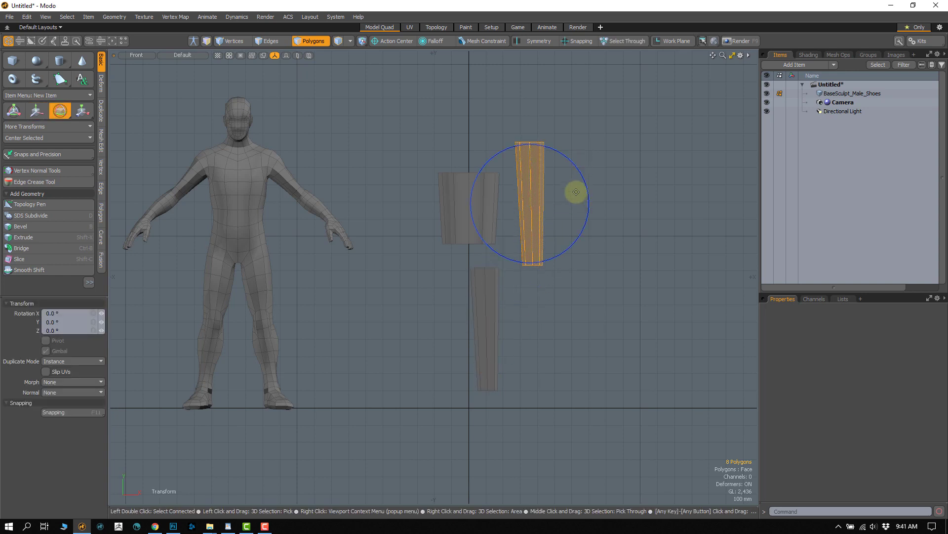
drag(588, 194, 557, 123)
Scale the arm cylinder uniformly to 82% and position it just beside the torso's upper edge
key(w)
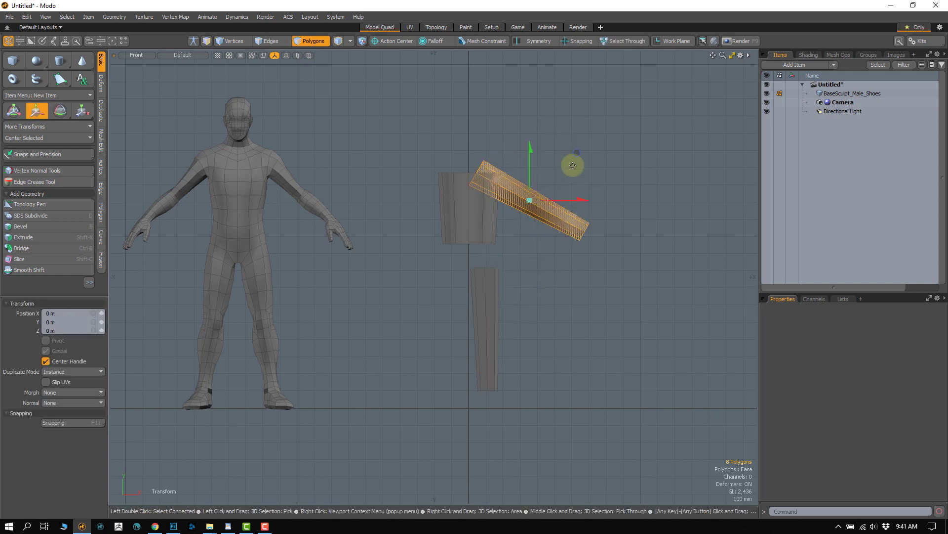
key(r)
drag(555, 206, 537, 222)
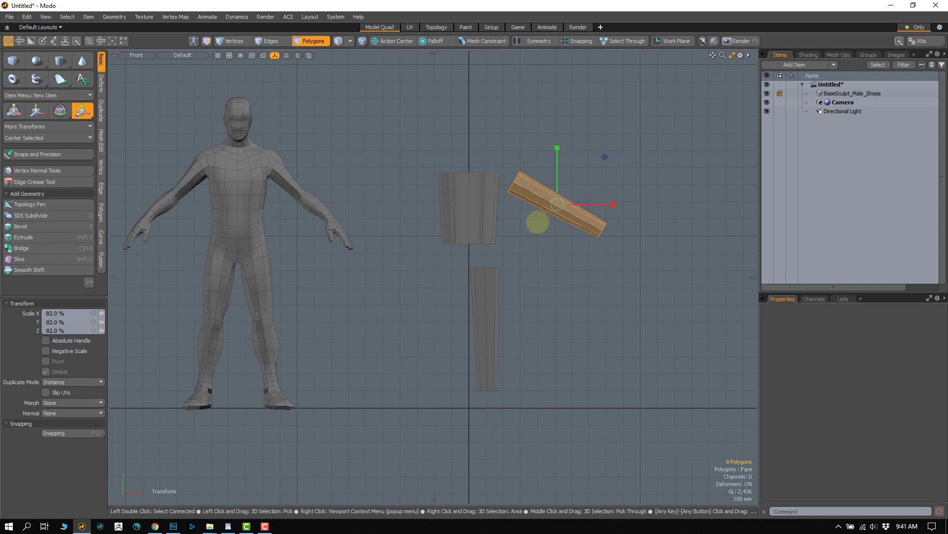
key(w)
mouse_move(595, 159)
mouse_down()
mouse_move(485, 196)
mouse_move(606, 168)
mouse_move(600, 158)
mouse_up()
key(q)
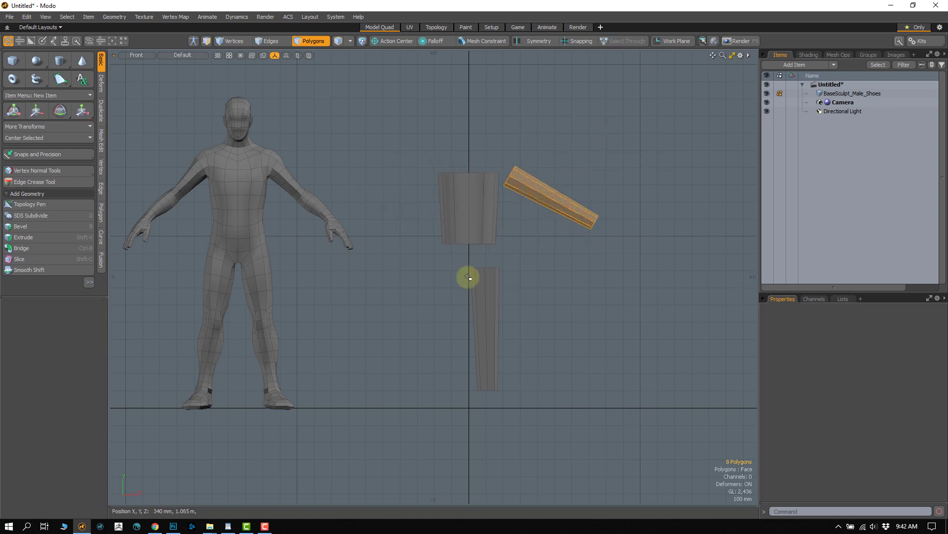
Move the arm cylinder over the reference figure's arm and rotate it to match that arm's angle
mouse_move(366, 211)
right_down()
mouse_move(653, 350)
mouse_move(385, 388)
right_up()
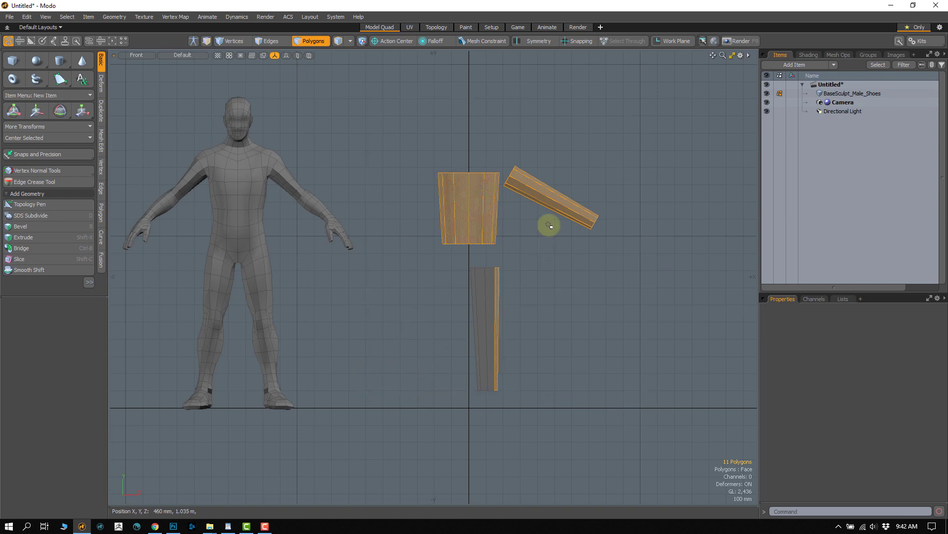
key(ctrl+z)
double_click(550, 198)
key(w)
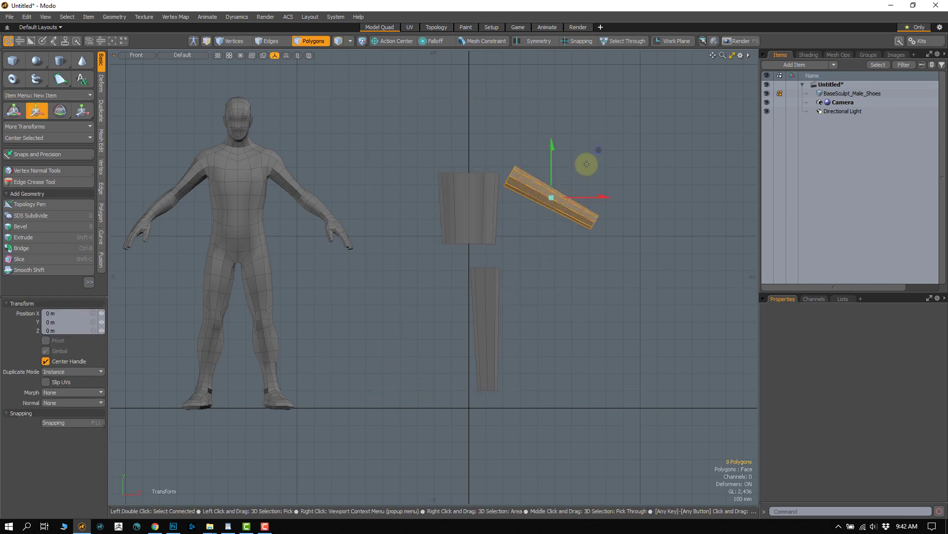
drag(598, 150, 365, 184)
key(e)
key(w)
drag(355, 143, 347, 147)
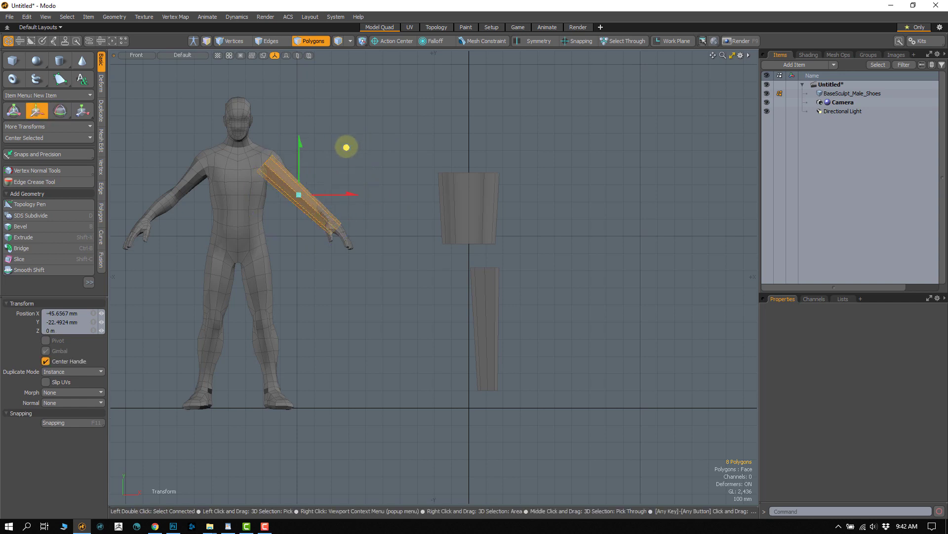
Scale the arm cylinder uniformly to 91%, realign it over the reference arm and clear the selection
key(r)
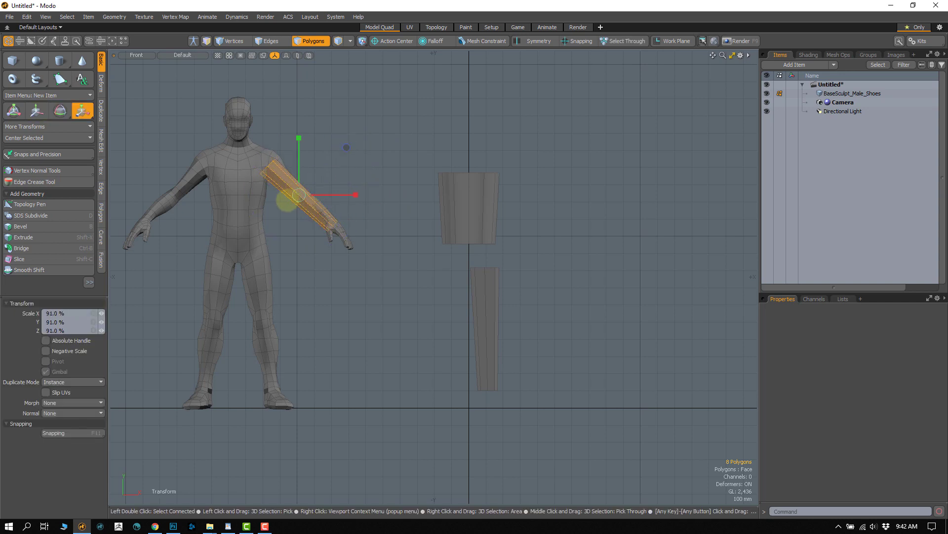
key(w)
drag(339, 153, 345, 144)
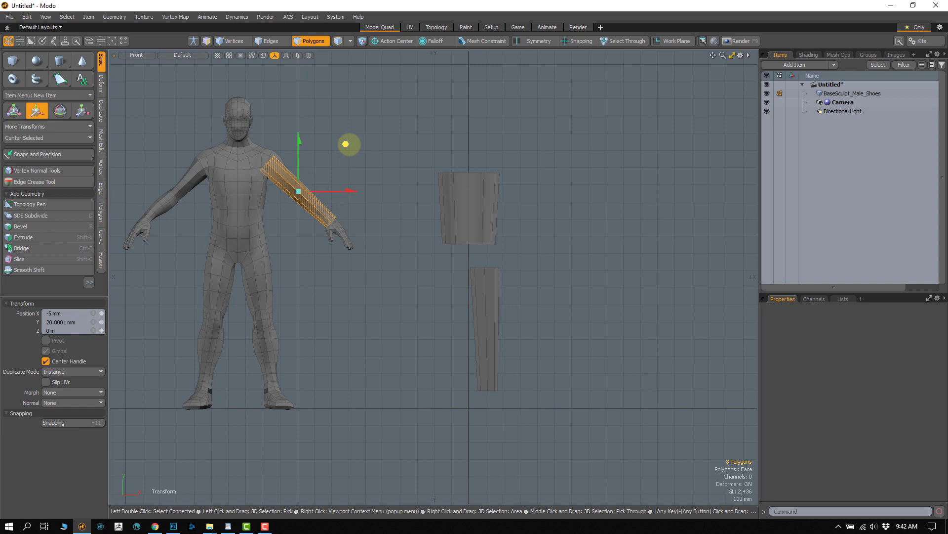
key(q)
click(346, 143)
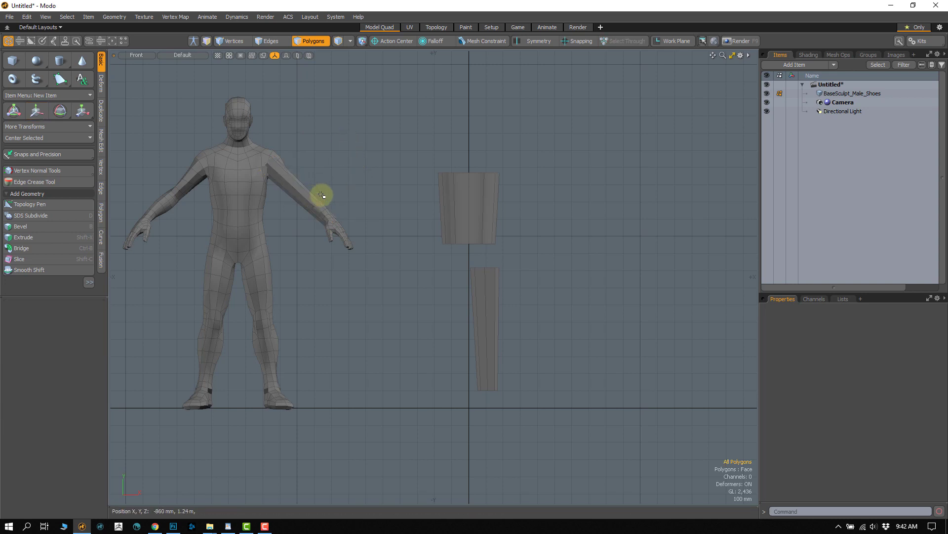
Move the arm cylinder back beside the torso, matching its height to the reference figure's arm
double_click(314, 195)
key(w)
drag(363, 162, 587, 159)
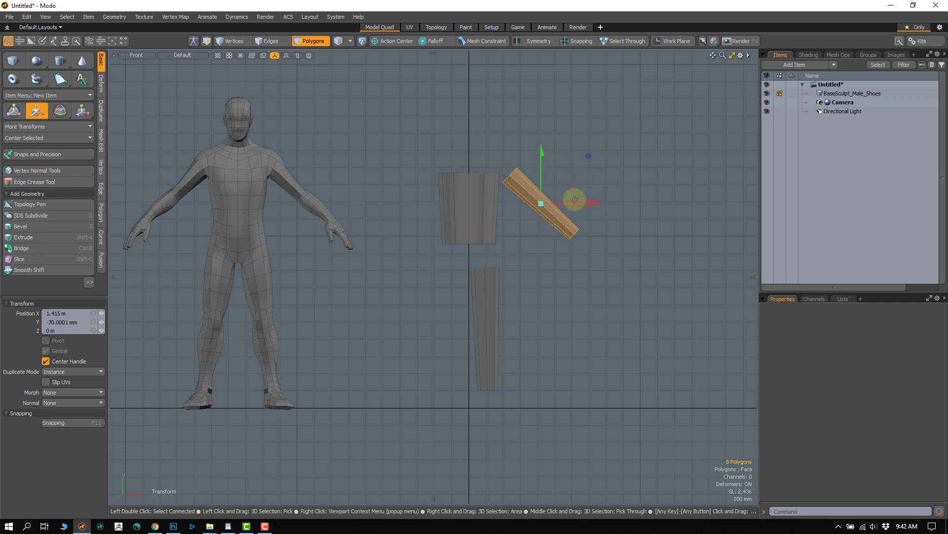
drag(573, 208, 343, 204)
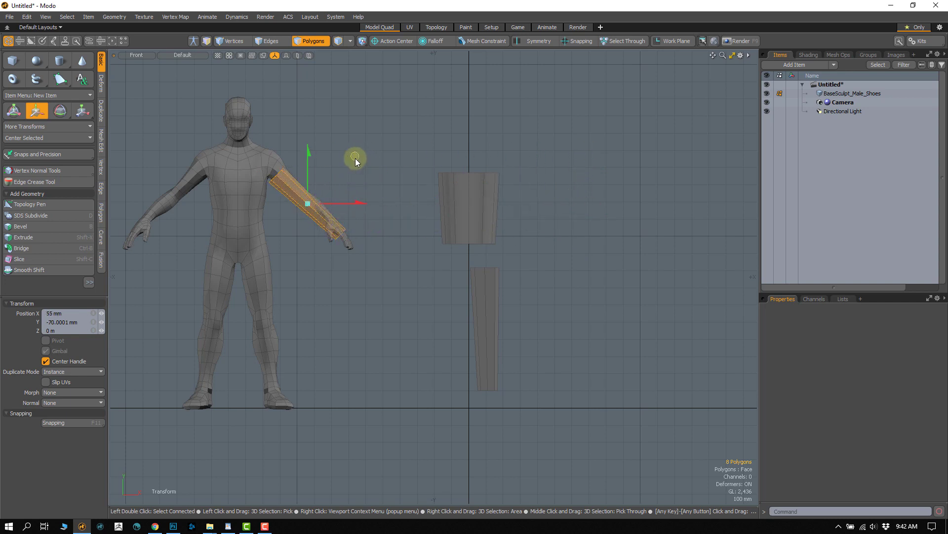
drag(355, 158, 356, 150)
drag(355, 197, 585, 213)
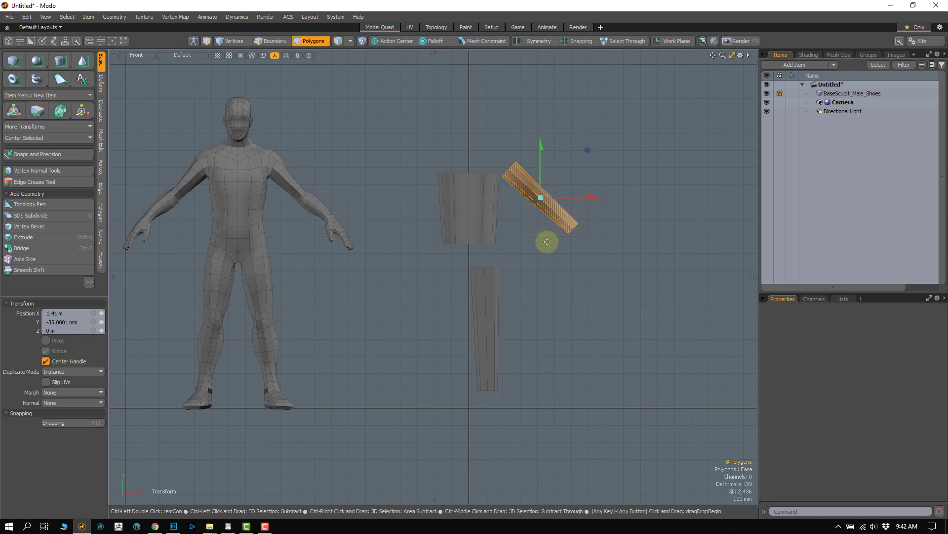
Select the edge loop around the torso's top opening and lower it by 30 mm
alt+drag(546, 239, 461, 194)
key(2)
double_click(457, 213)
key(w)
scroll(461, 194, up, 3)
alt+middle_drag(460, 194, 465, 189)
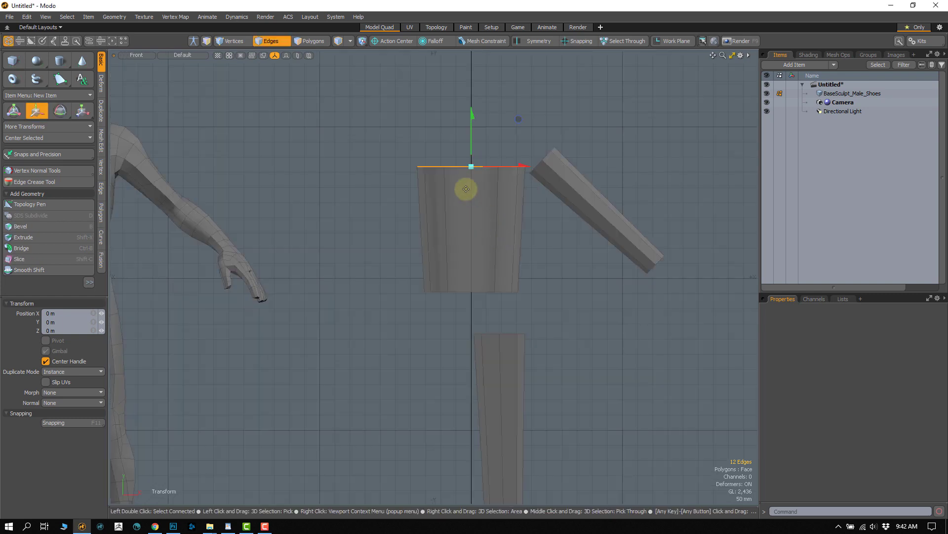
drag(473, 148, 469, 156)
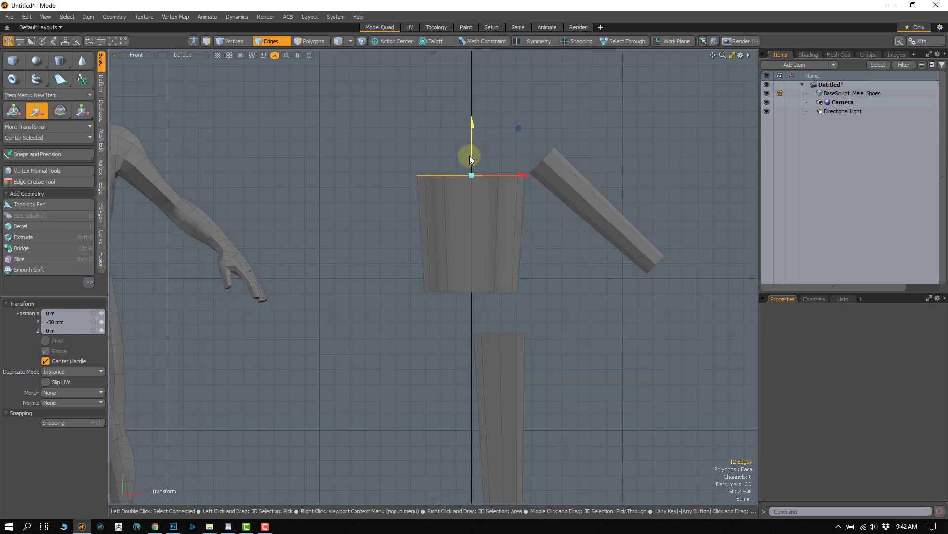
key(1)
click(526, 174)
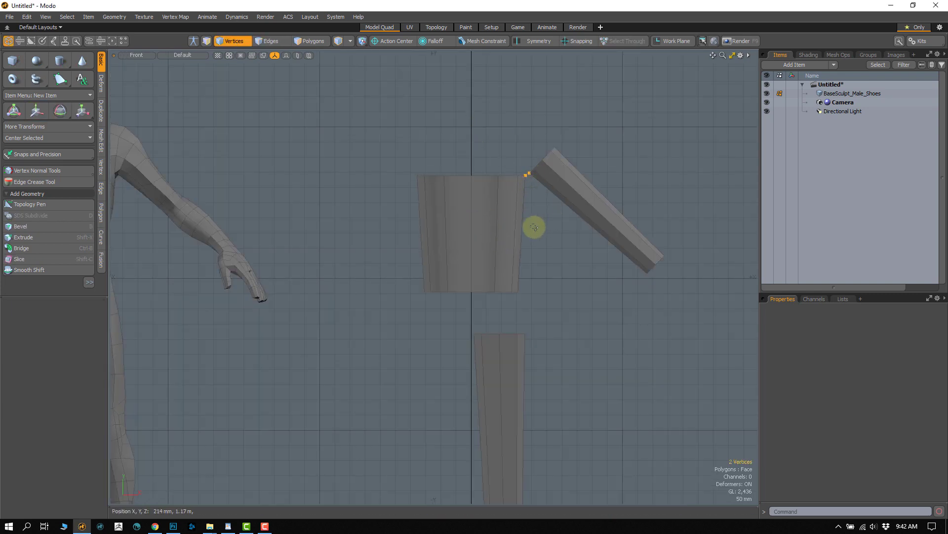
alt+drag(536, 226, 474, 290)
key(2)
click(511, 204)
Mirror all polygons of the leg and arm cylinders across the X axis to create the opposite limbs
key(3)
double_click(468, 307)
shift+double_click(541, 190)
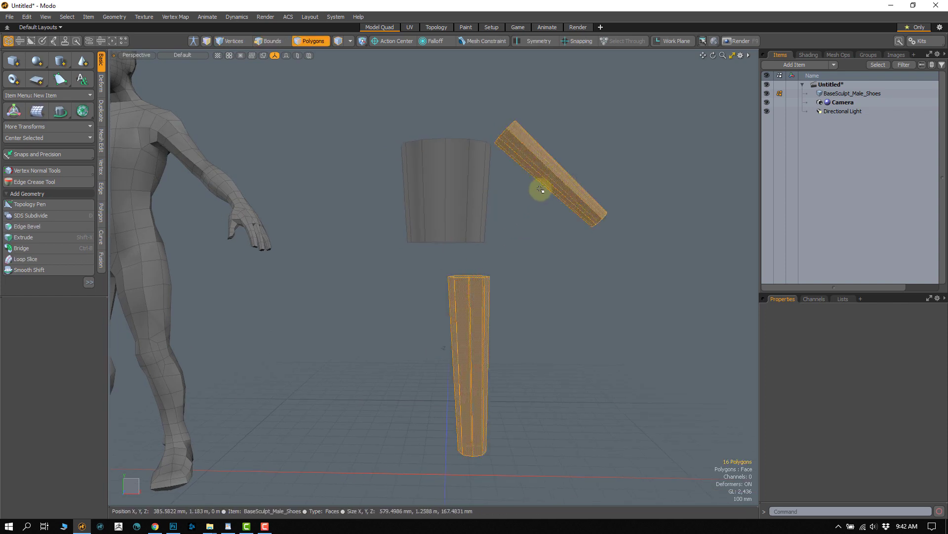
key(shift+v)
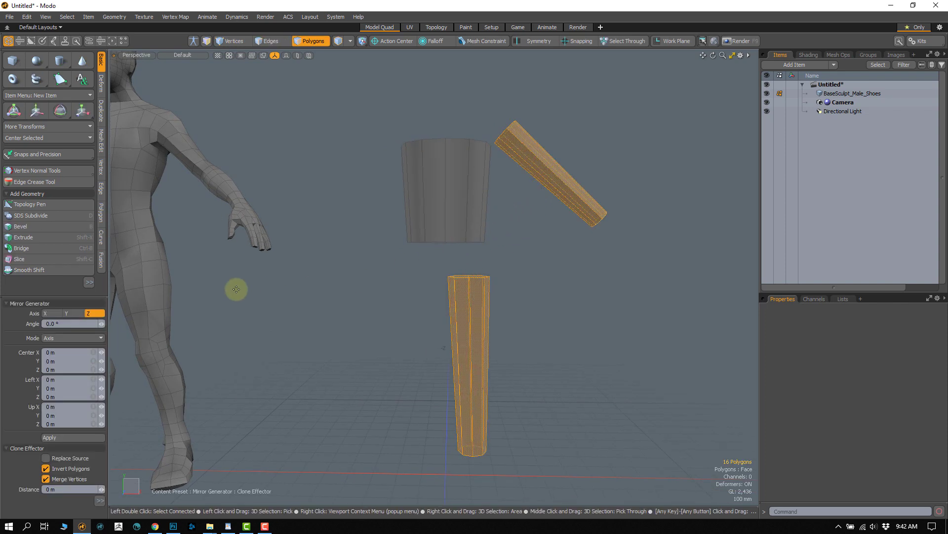
click(49, 313)
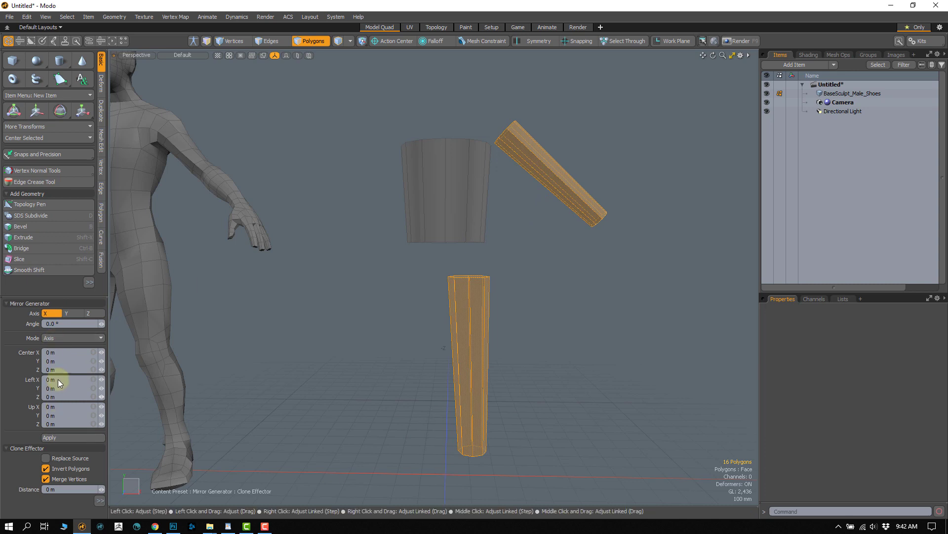
click(55, 437)
key(space)
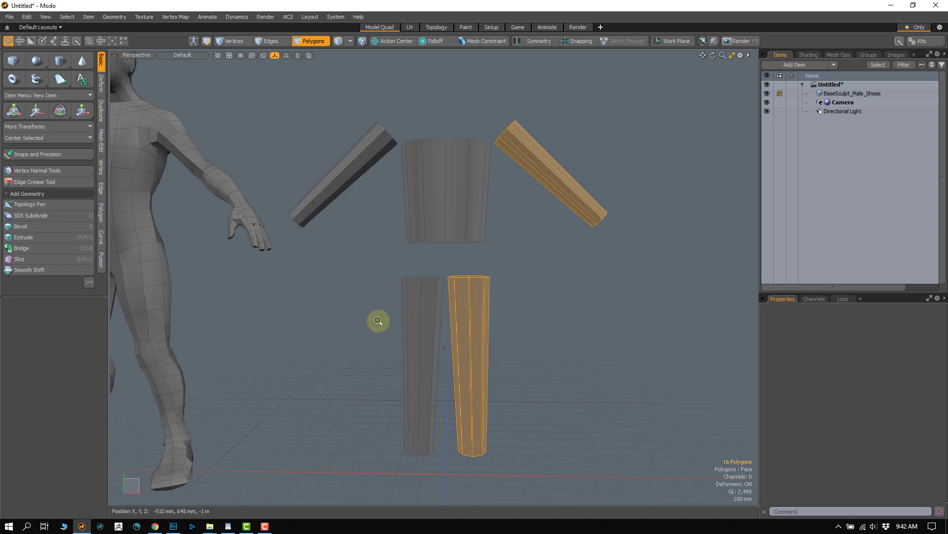
click(367, 329)
Examine the proportions of the blocked-out torso, arms and legs beside the reference figure
ctrl+alt+drag(367, 329, 376, 299)
alt+shift+drag(437, 298, 405, 281)
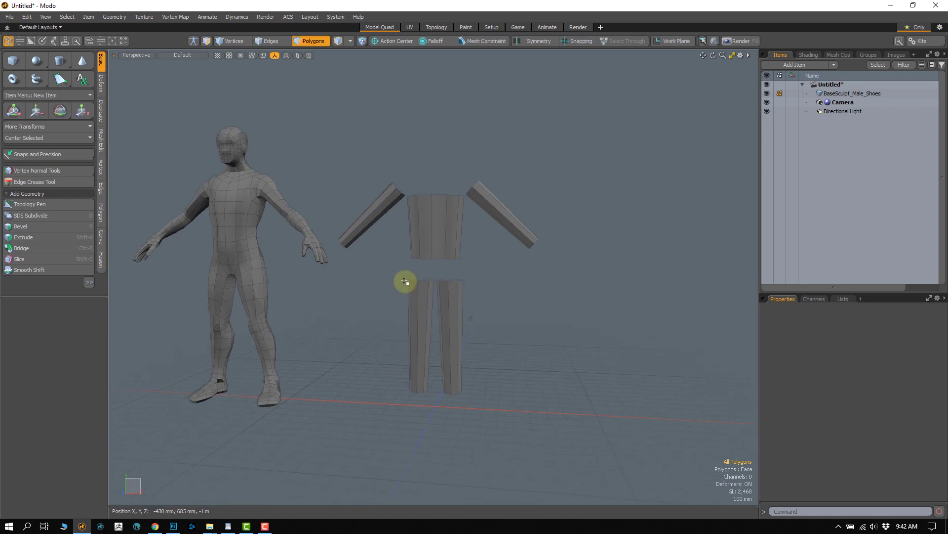
right_drag(508, 132, 512, 292)
click(508, 282)
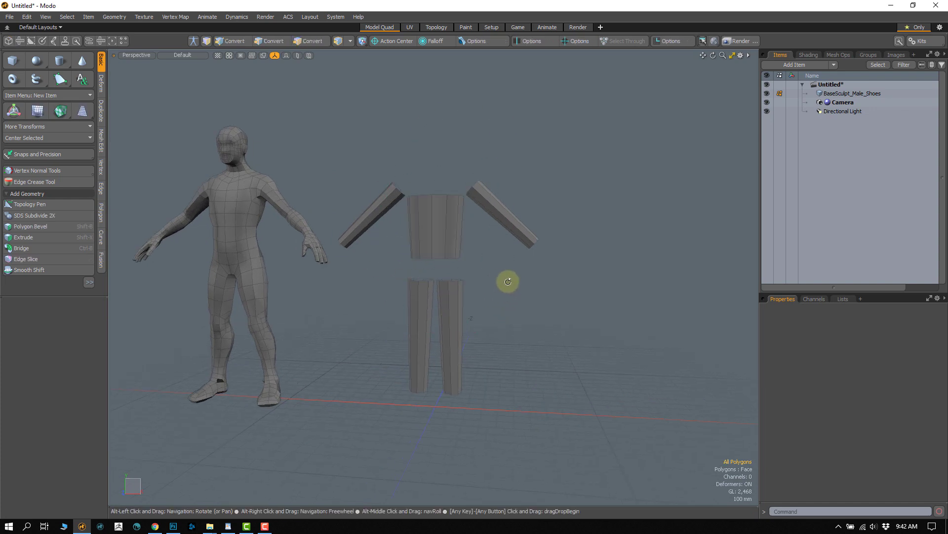
alt+drag(508, 282, 532, 281)
mouse_move(454, 234)
alt+mouse_down()
mouse_move(474, 249)
mouse_move(454, 250)
alt+mouse_up()
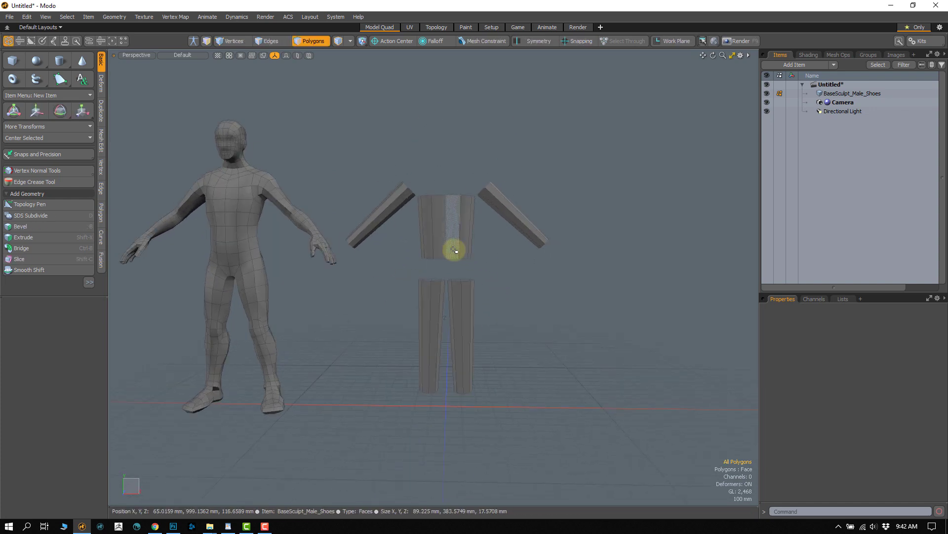
scroll(445, 302, up, 2)
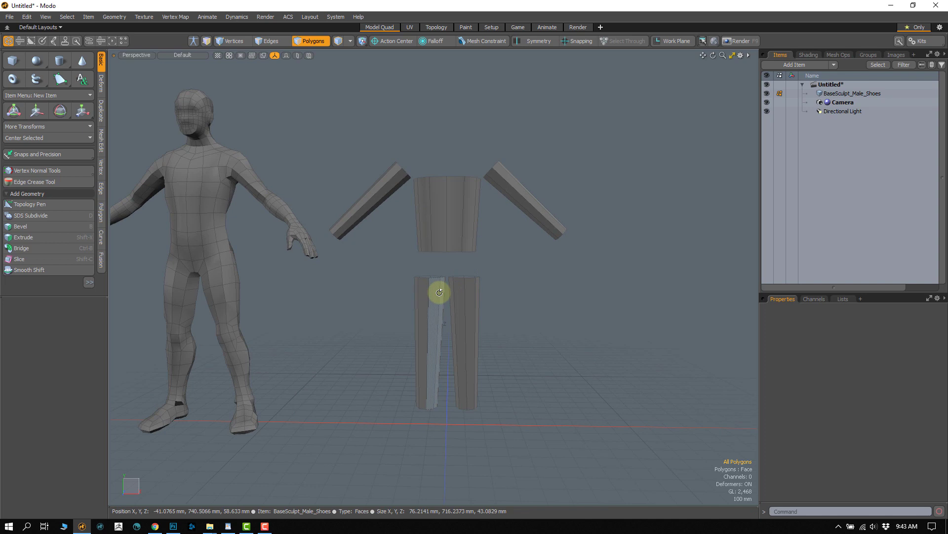
alt+drag(420, 259, 434, 267)
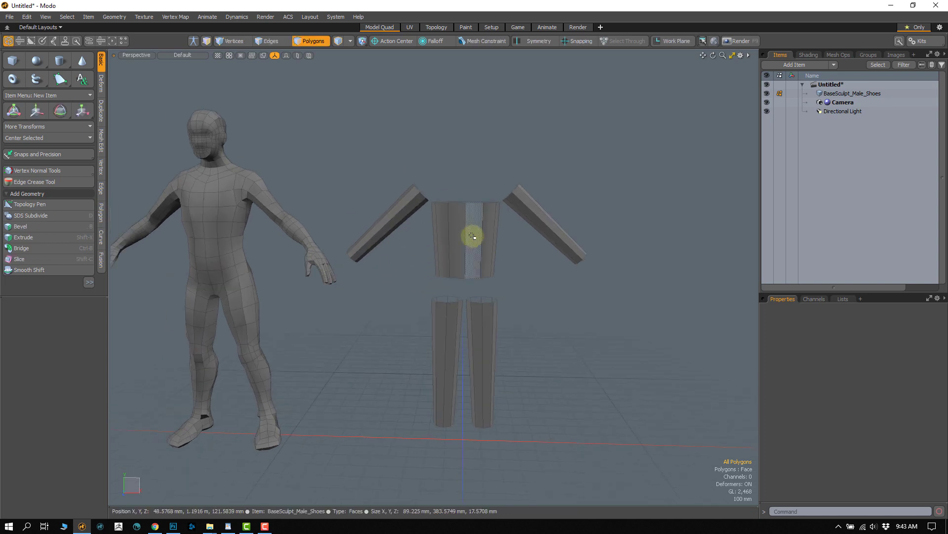
Turn on X symmetry and switch to edge selection for the blocked-out body
click(537, 41)
key(2)
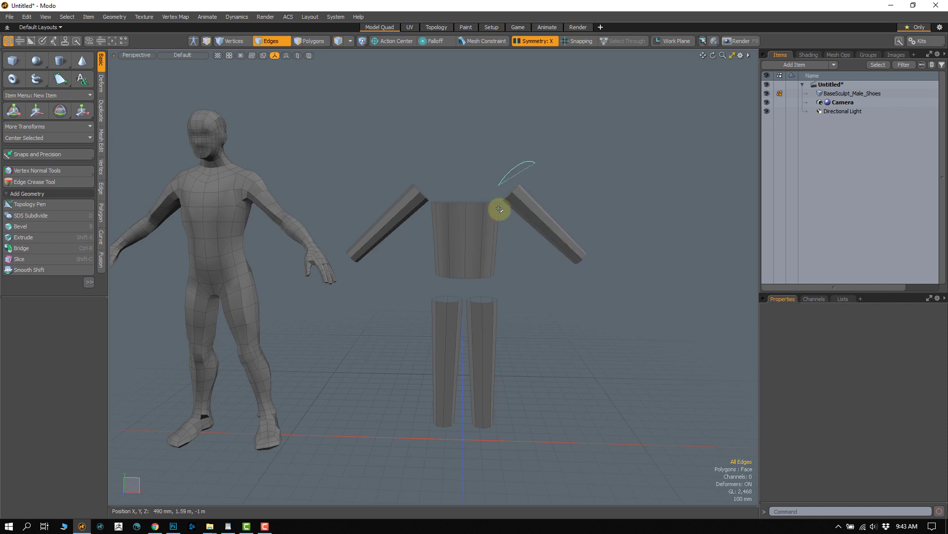
alt+drag(485, 267, 453, 269)
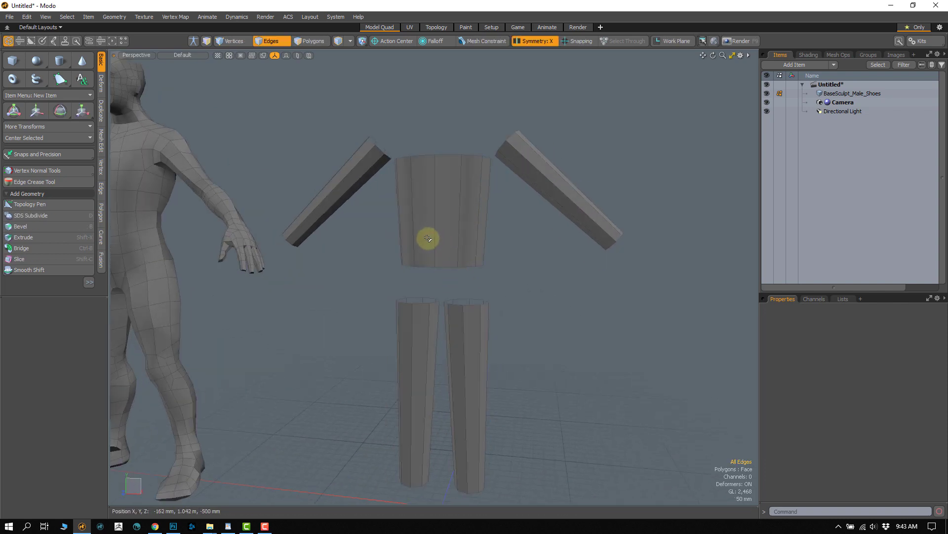
Loop slice the torso horizontally with a count of 3 evenly spaced cuts
drag(428, 239, 481, 213)
key(alt+c)
drag(484, 271, 459, 269)
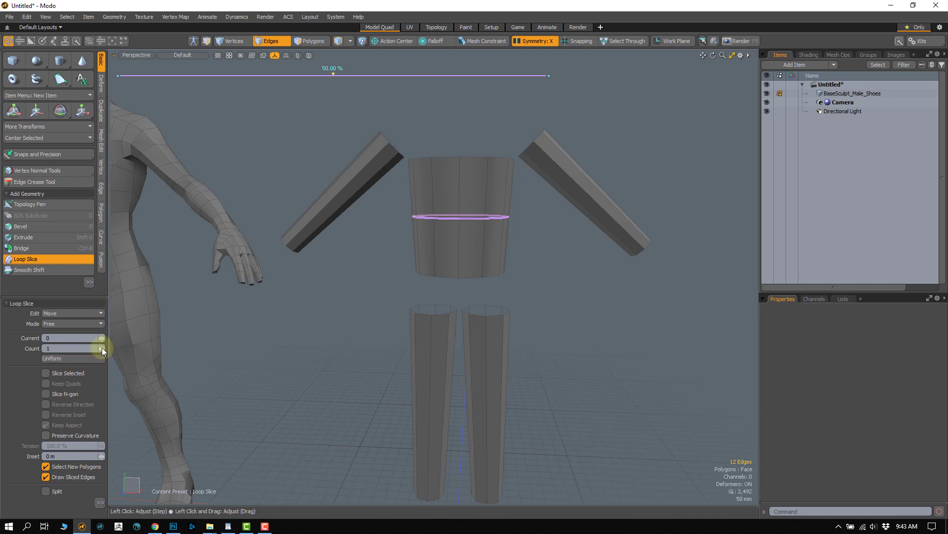
drag(103, 349, 105, 348)
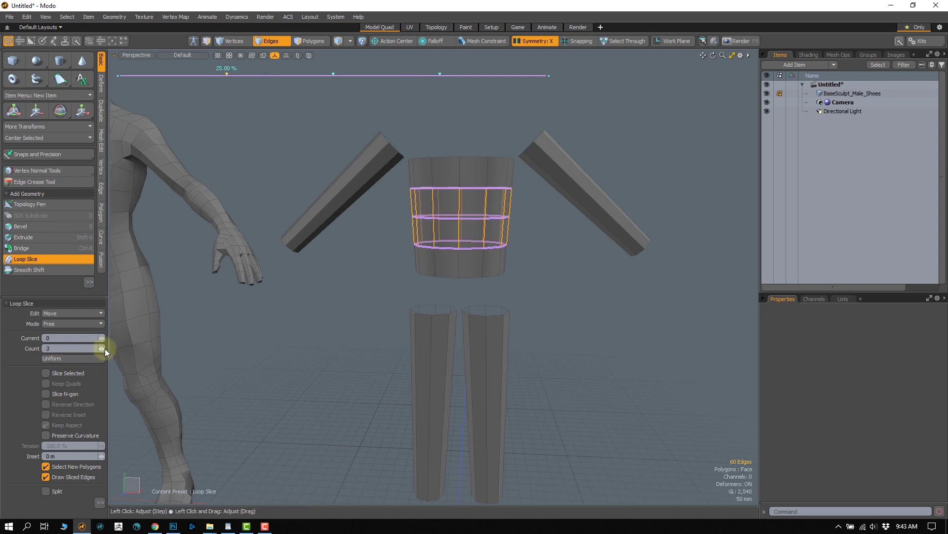
key(space)
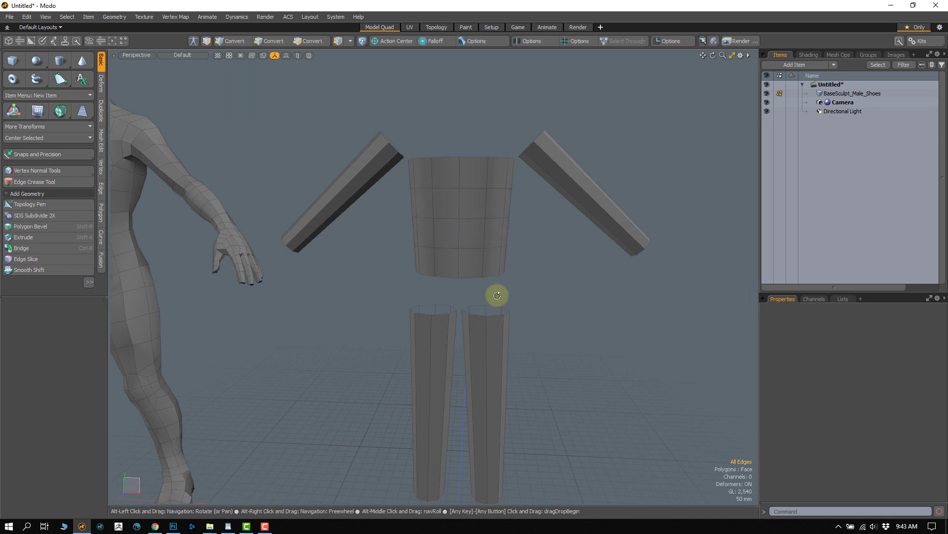
Try to scale the torso's middle edge loop to 98.5% and the loop below it to 96% in X
alt+drag(497, 294, 481, 225)
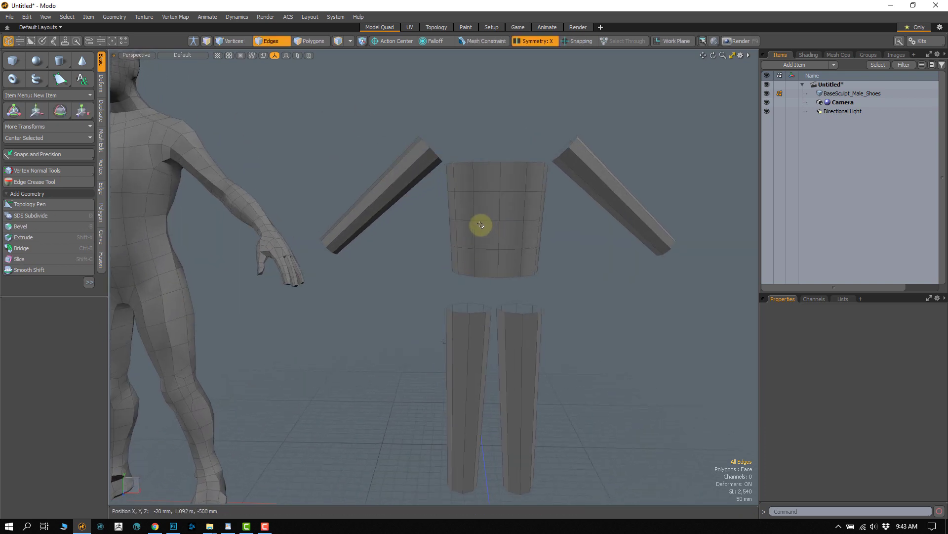
double_click(486, 219)
scroll(485, 255, up, 2)
key(KP_2)
scroll(488, 282, down, 1)
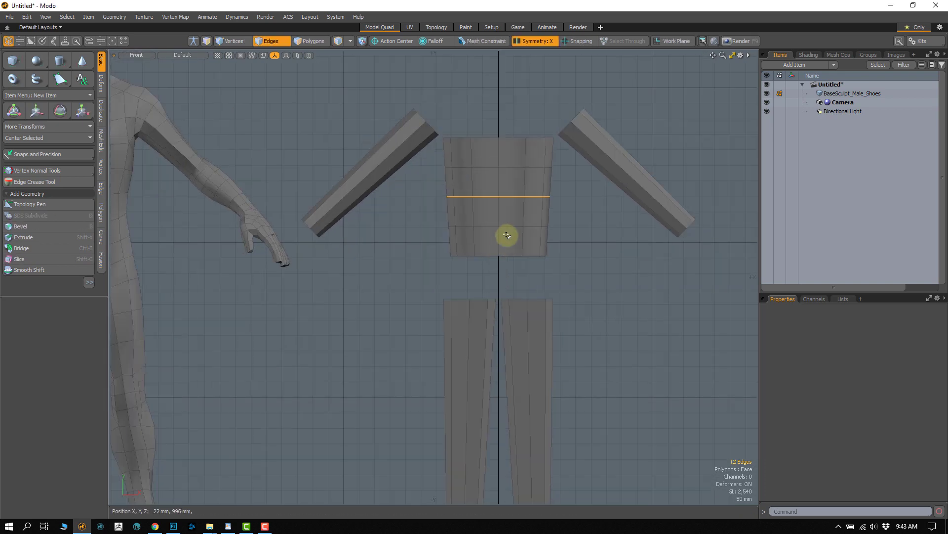
key(r)
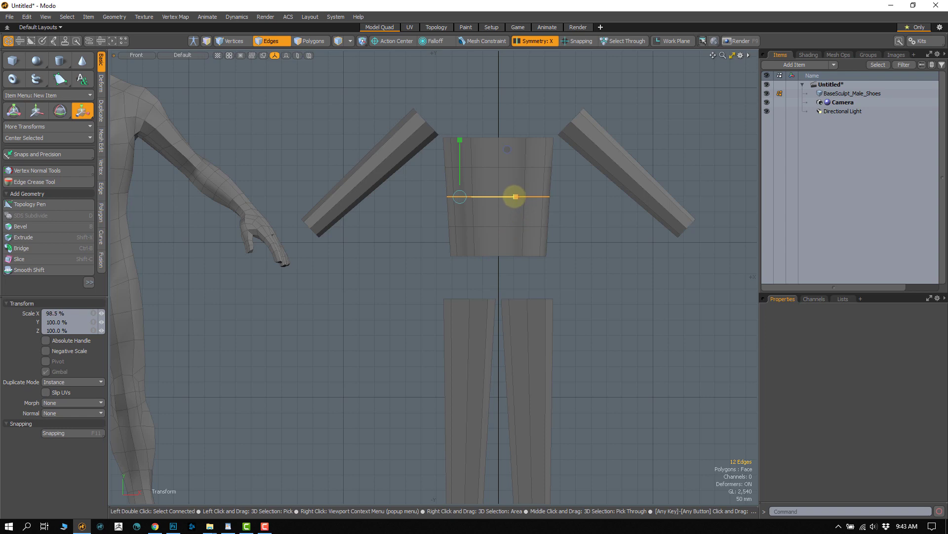
drag(514, 196, 522, 230)
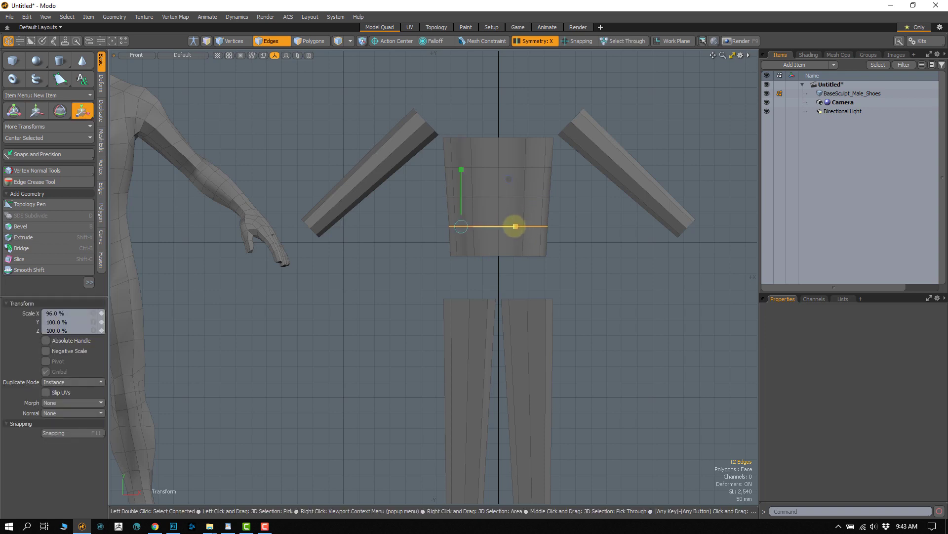
click(525, 226)
key(ctrl+z)
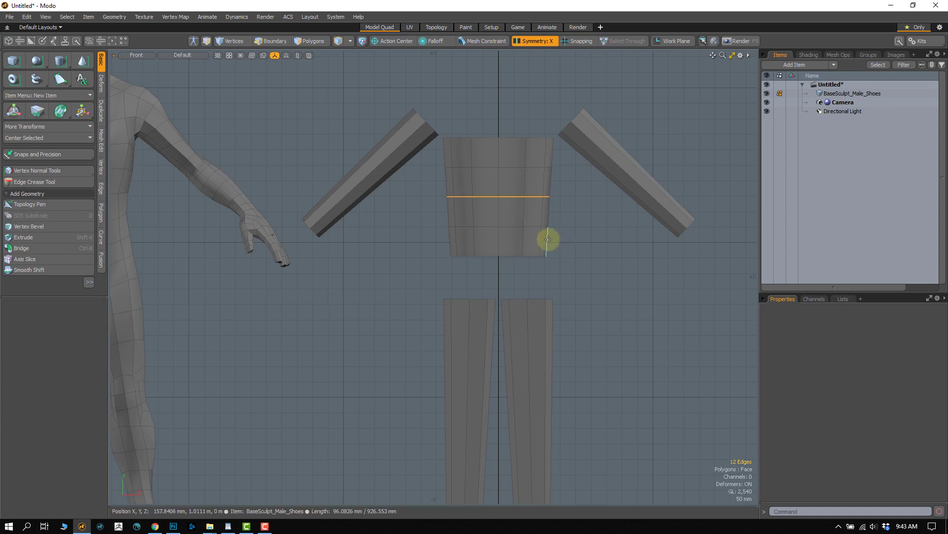
Undo the previous loop scaling and, with symmetry off, narrow the torso's lowest interior edge loop in X
key(ctrl+z)
key(ctrl+z)
double_click(512, 227)
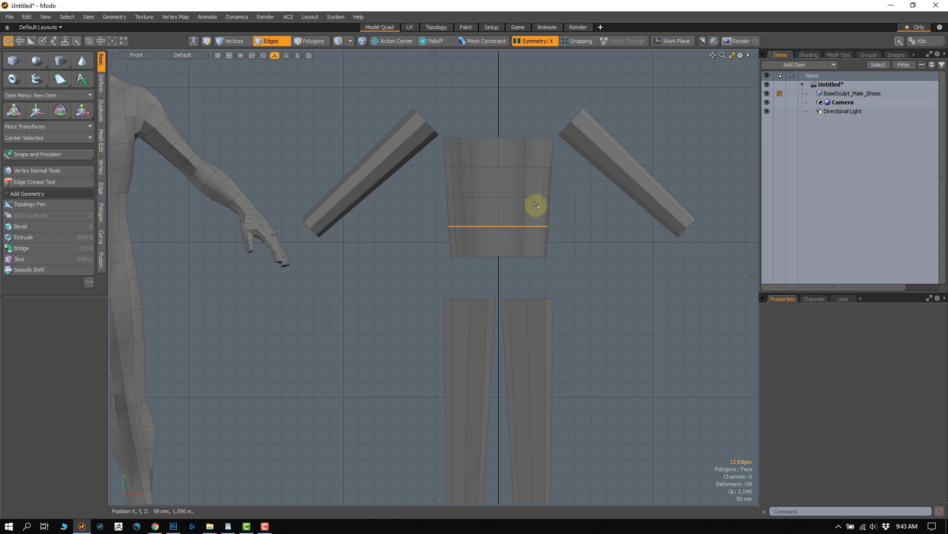
key(r)
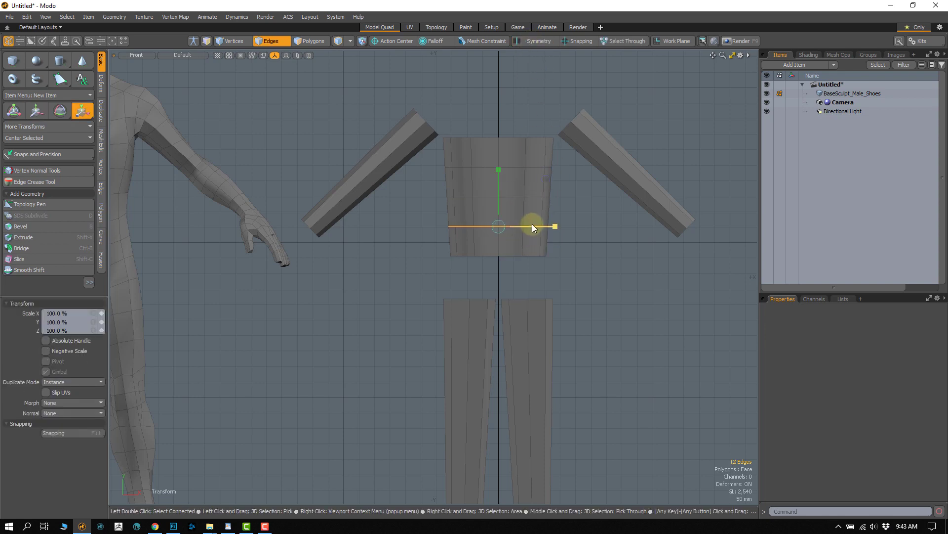
drag(532, 224, 525, 226)
key(space)
Narrow the torso's middle edge loop slightly in X and clear the selection
double_click(507, 197)
key(r)
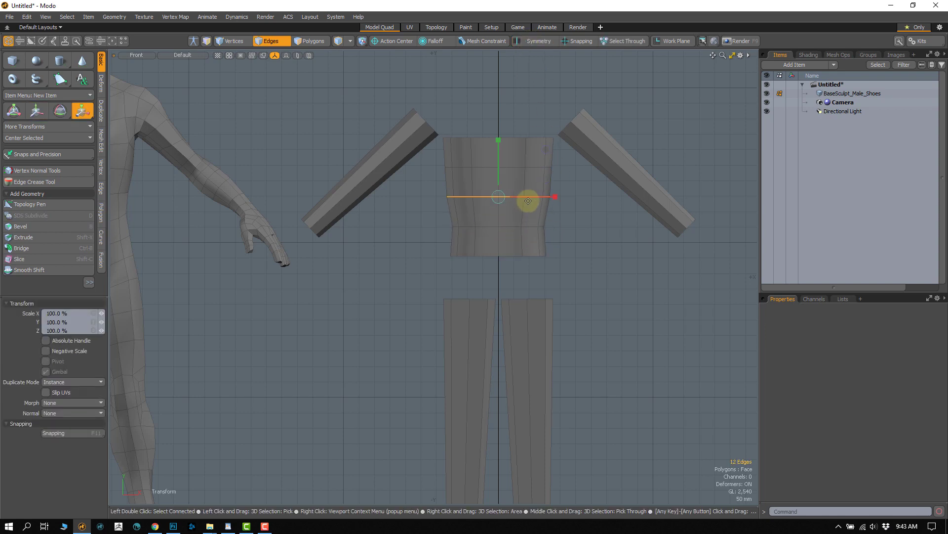
key(space)
click(558, 220)
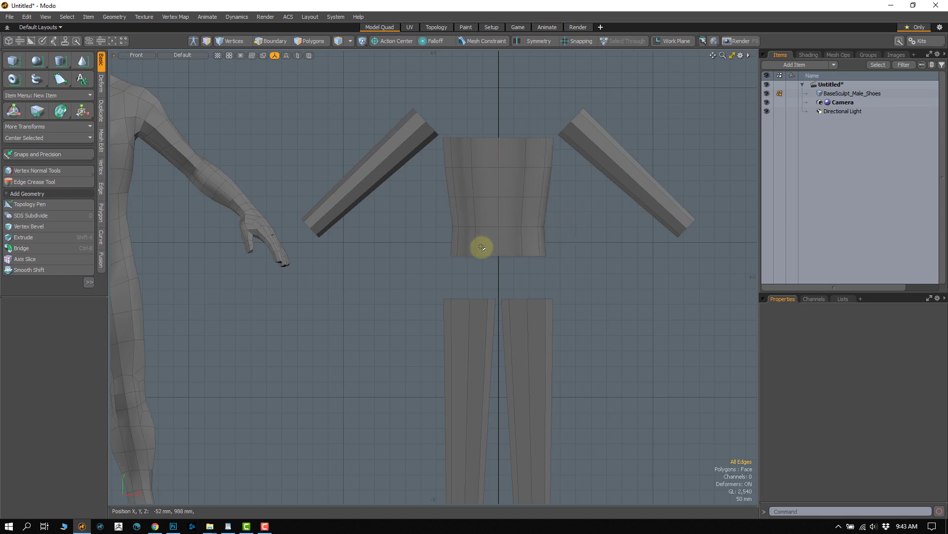
In a perspective side view, scale down the torso's bottom edge loop in depth and adjust its front-to-back position
key(ctrl+space)
click(511, 249)
alt+drag(372, 261, 422, 286)
double_click(392, 276)
key(r)
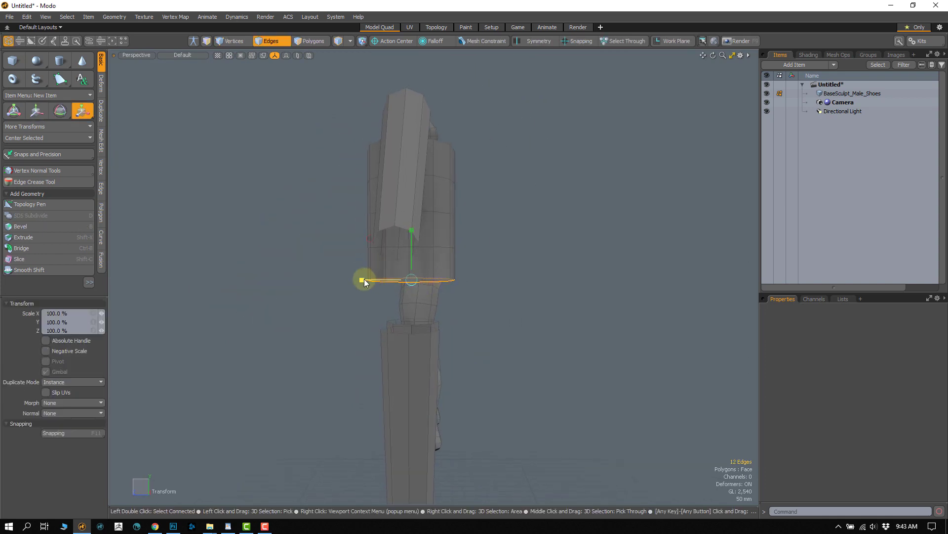
key(w)
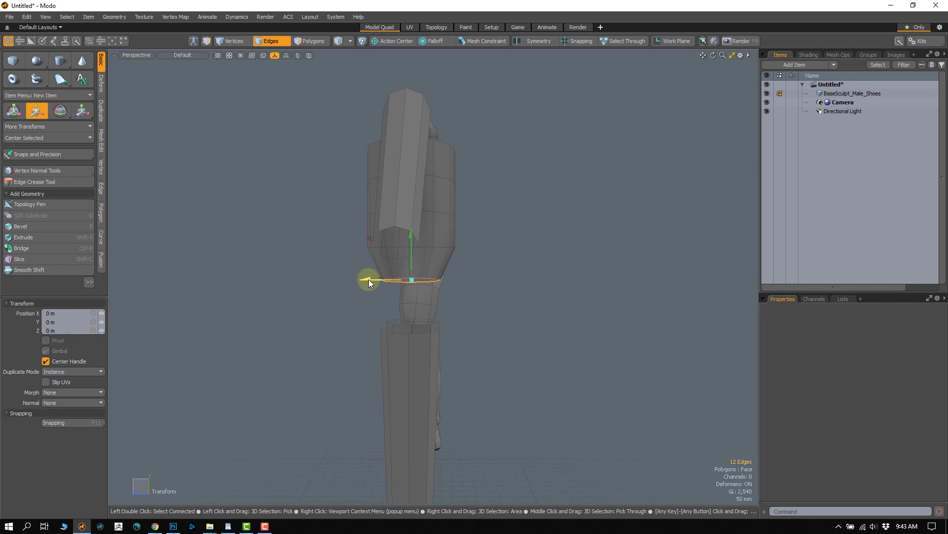
key(space)
Scale the edge loop just above the torso's bottom in depth and shift it to shape the lower back
alt+drag(392, 269, 421, 253)
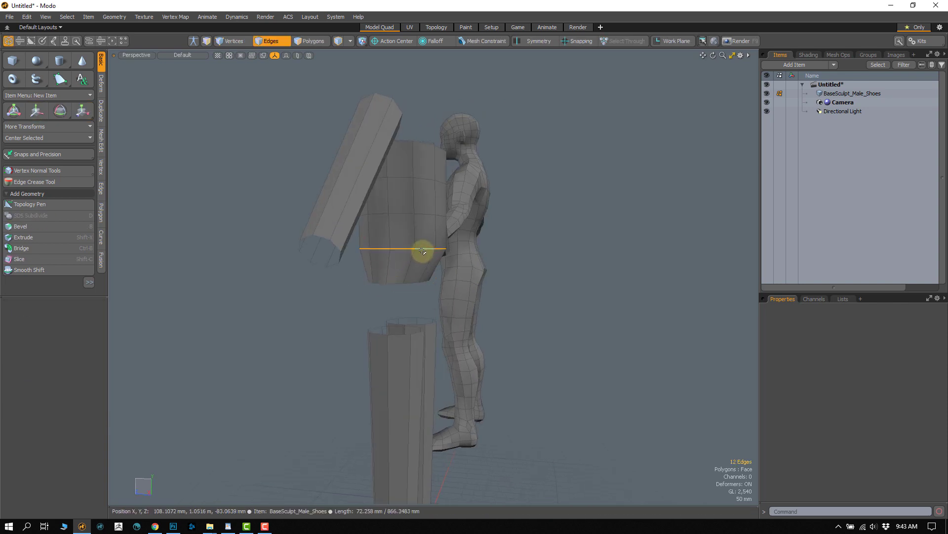
key(r)
alt+drag(364, 262, 434, 263)
key(w)
key(space)
click(333, 268)
Scale the torso's middle edge loop in depth and reposition it to form the waist curve
double_click(364, 196)
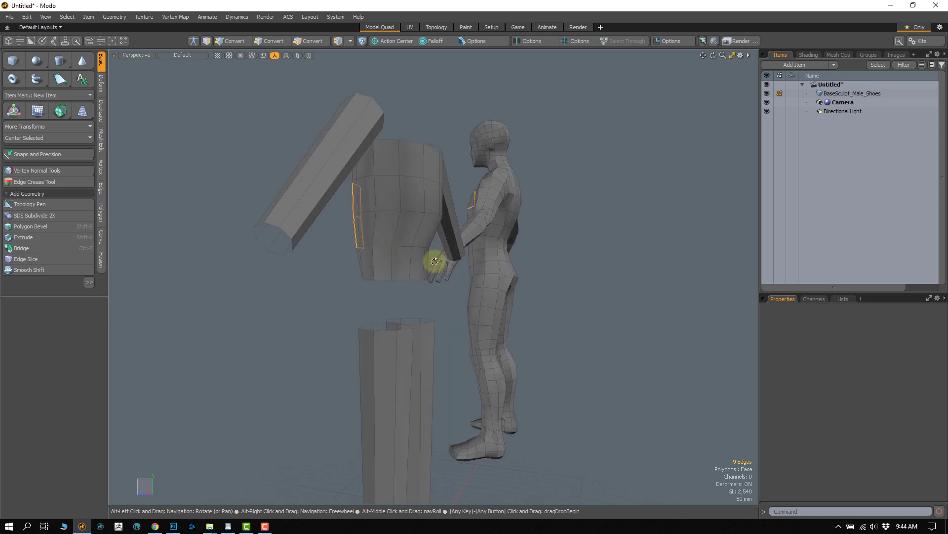
right_drag(437, 172, 440, 169)
mouse_move(437, 173)
alt+mouse_down()
mouse_move(406, 216)
mouse_move(357, 208)
alt+mouse_up()
double_click(399, 217)
key(r)
key(w)
key(space)
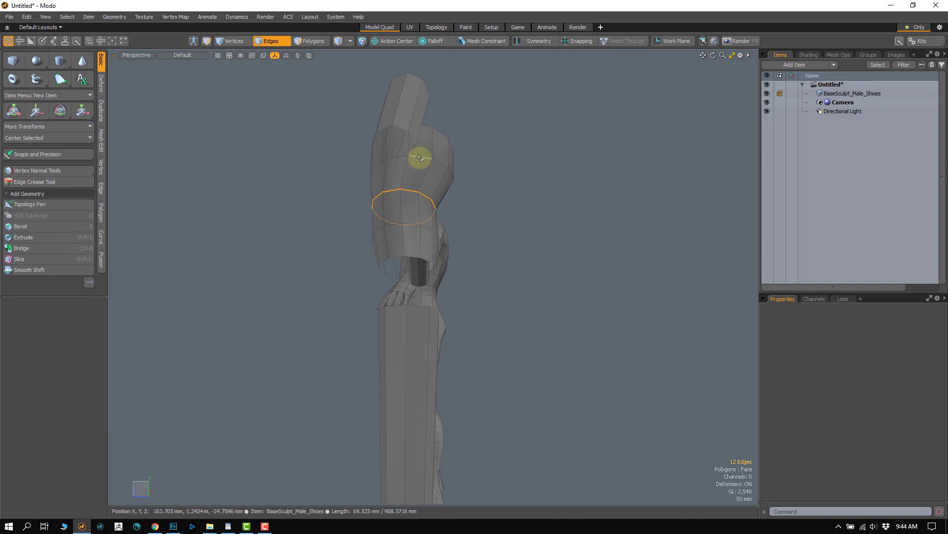
Adjust the depth and front-to-back position of the torso's upper interior edge loop to shape the chest
key(r)
drag(367, 182, 357, 231)
key(w)
key(space)
click(363, 201)
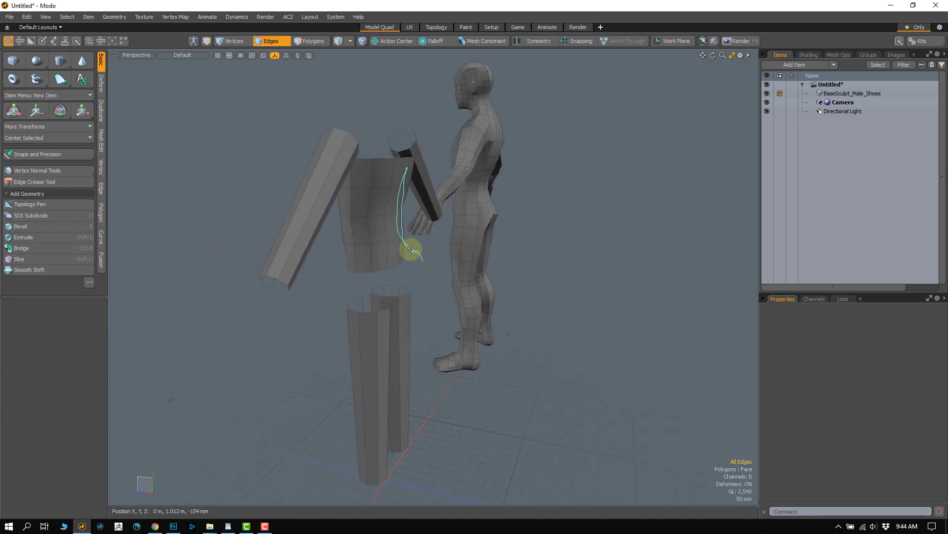
Check the torso's side profile and refine the position and scale of its bottom edge loop
right_drag(410, 249, 407, 237)
alt+drag(368, 218, 276, 209)
scroll(346, 242, up, 4)
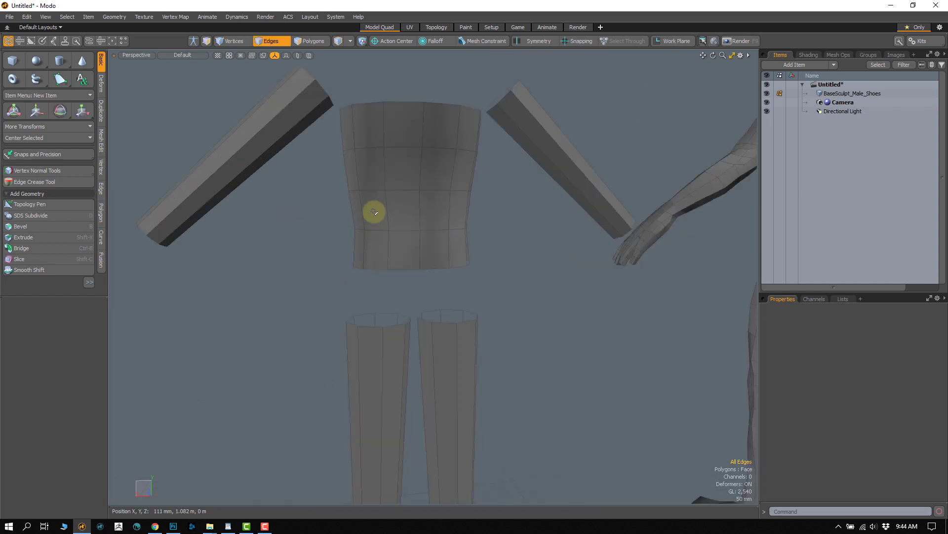
mouse_move(374, 212)
alt+mouse_down()
mouse_move(395, 223)
mouse_move(360, 248)
mouse_move(327, 243)
mouse_move(364, 276)
mouse_move(476, 279)
mouse_move(430, 210)
mouse_move(440, 239)
mouse_move(396, 214)
mouse_move(321, 194)
mouse_move(339, 252)
mouse_move(425, 305)
mouse_move(444, 252)
mouse_move(413, 207)
mouse_move(428, 222)
mouse_move(426, 239)
mouse_move(422, 197)
mouse_move(402, 205)
mouse_move(396, 188)
mouse_move(381, 228)
alt+mouse_up()
key(r)
key(q)
double_click(351, 269)
key(w)
key(r)
key(q)
Examine the open ends of the torso, arms and legs where the limbs have to join the body
double_click(393, 187)
alt+drag(338, 241, 433, 168)
ctrl+right_drag(434, 209, 434, 207)
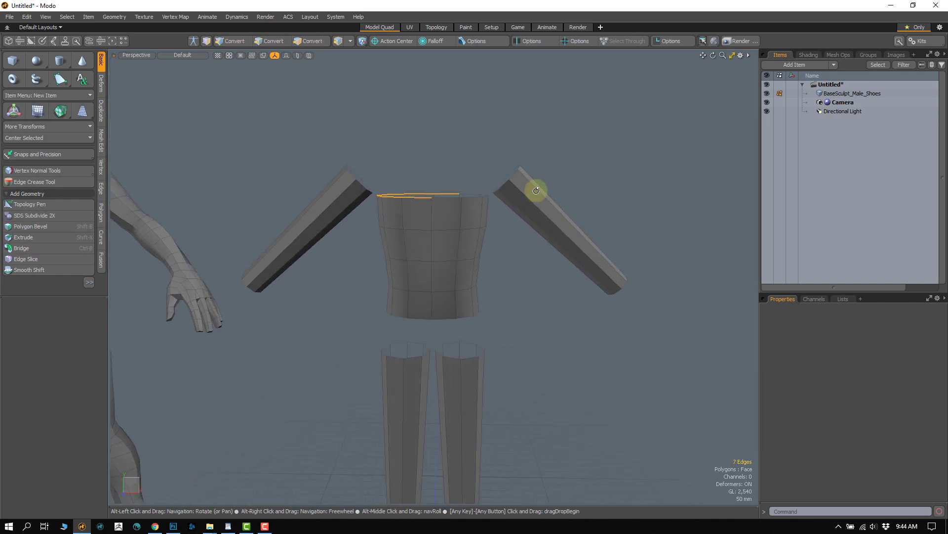
right_drag(520, 173, 516, 169)
alt+drag(504, 193, 457, 315)
right_drag(439, 322, 441, 321)
alt+drag(441, 319, 394, 306)
alt+shift+drag(394, 306, 395, 268)
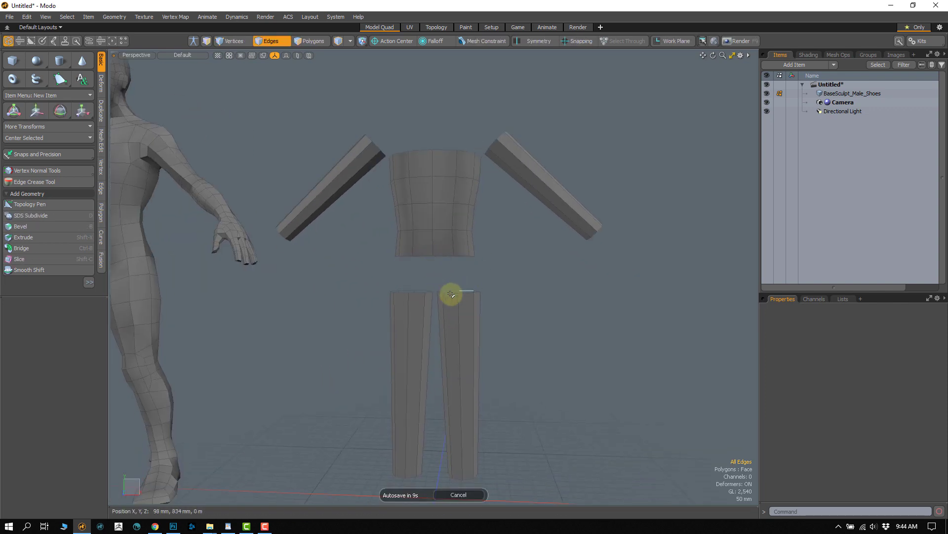
Edge extend the torso's top edge loop upward by about 112 mm
alt+drag(451, 294, 432, 262)
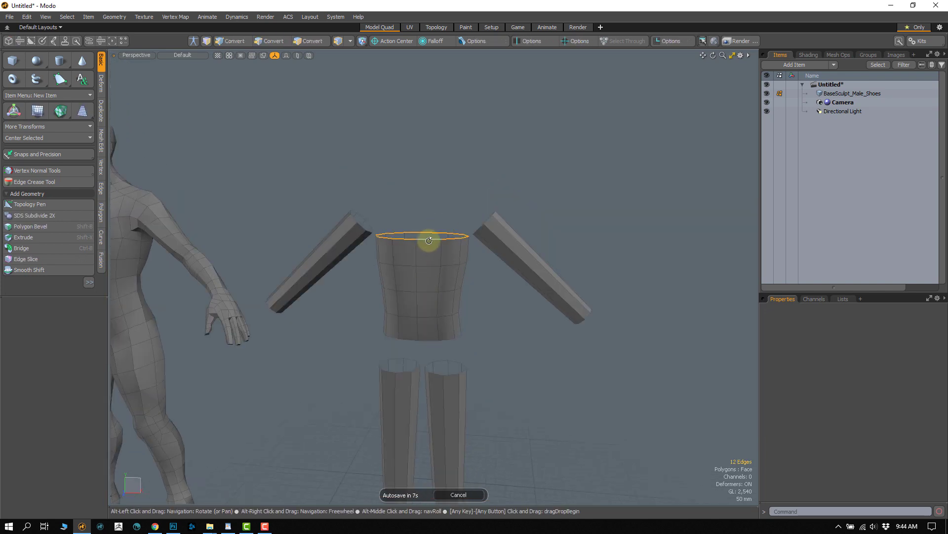
key(z)
click(437, 239)
ctrl+alt+drag(418, 232, 426, 190)
alt+shift+drag(426, 191, 375, 226)
Select the edge loop around the arm's open shoulder end and examine its edge count
key(q)
click(337, 284)
alt+drag(337, 284, 432, 245)
mouse_move(432, 245)
ctrl+alt+mouse_down()
mouse_move(480, 223)
mouse_move(419, 256)
mouse_move(431, 242)
ctrl+alt+mouse_up()
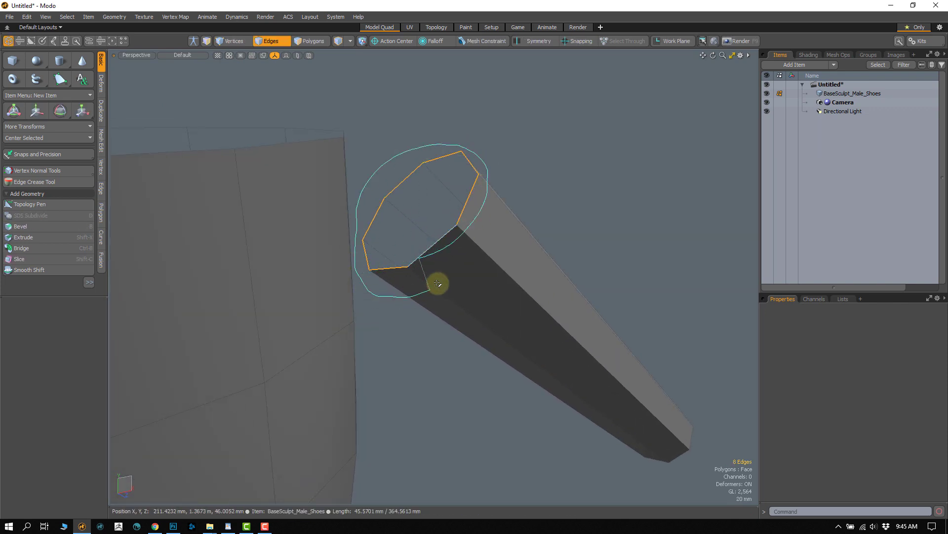
alt+drag(443, 276, 400, 274)
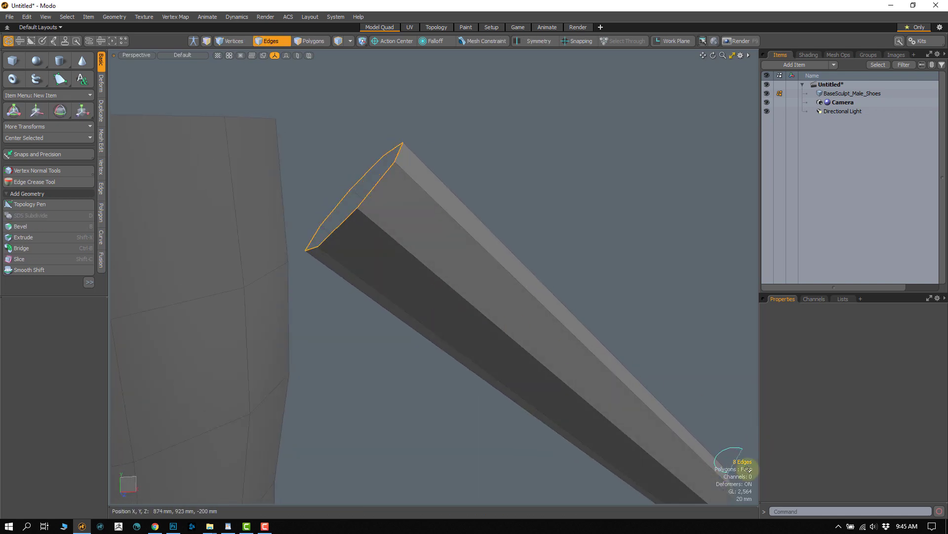
right_drag(748, 469, 745, 449)
alt+drag(614, 373, 322, 276)
Select the two upper torso polygons facing the arm and their outline edges to compare with the arm opening
key(3)
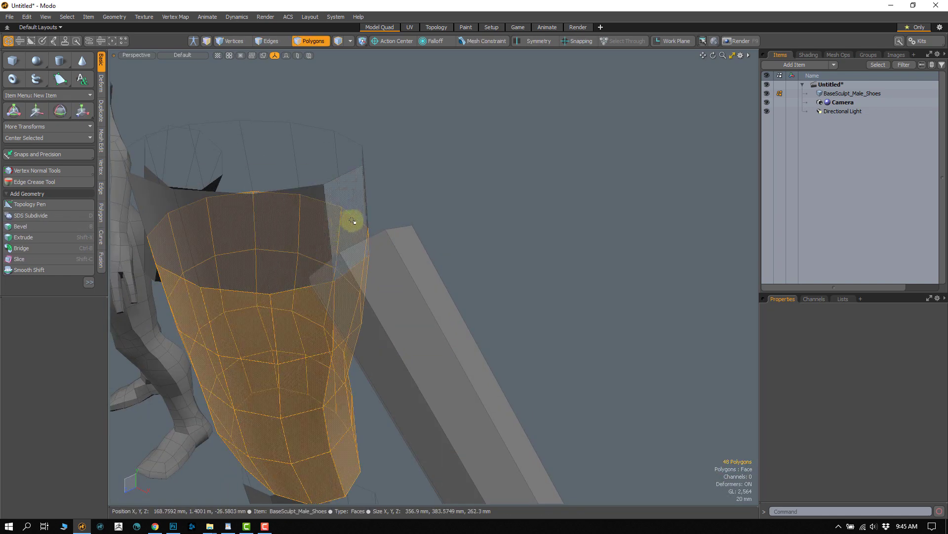
drag(353, 220, 318, 234)
alt+drag(364, 256, 328, 301)
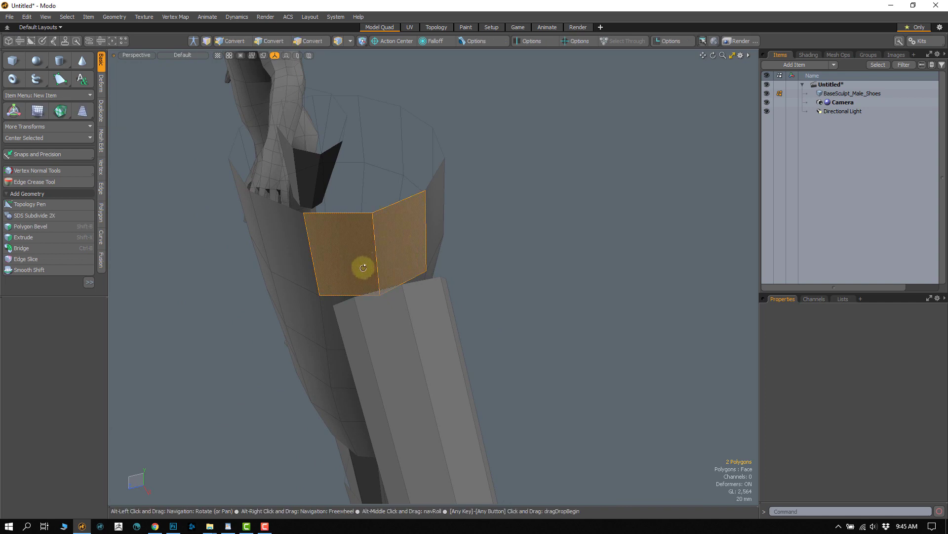
alt+drag(363, 268, 396, 245)
key(2)
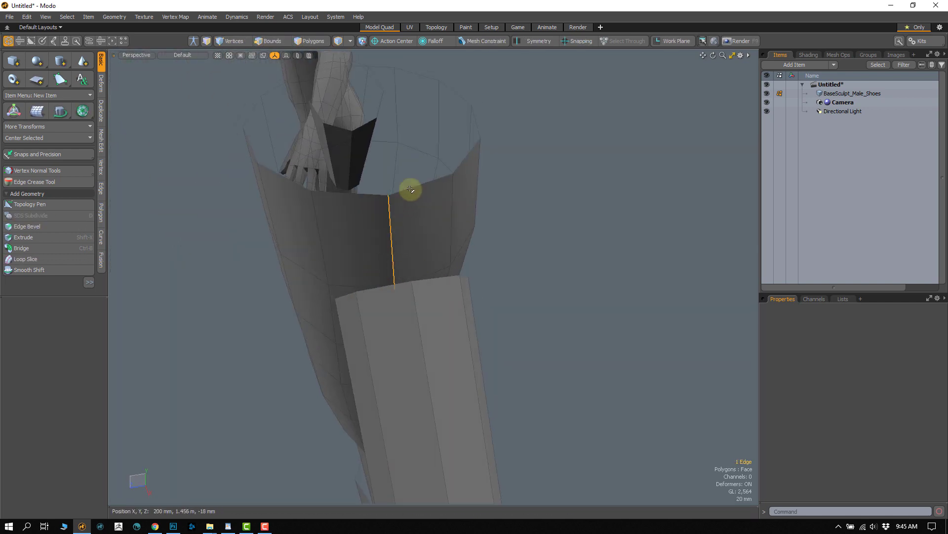
shift+click(442, 209)
alt+drag(442, 209, 439, 265)
key(2)
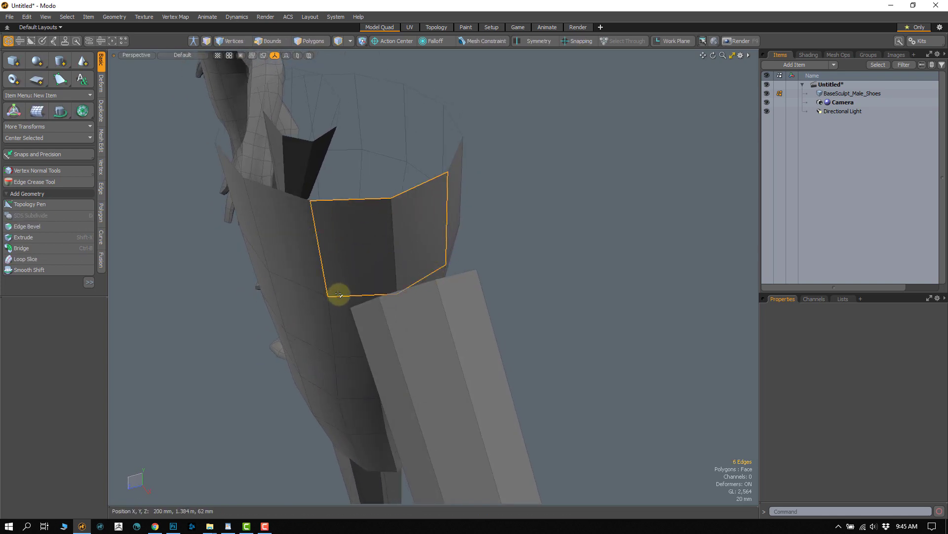
alt+drag(339, 294, 321, 270)
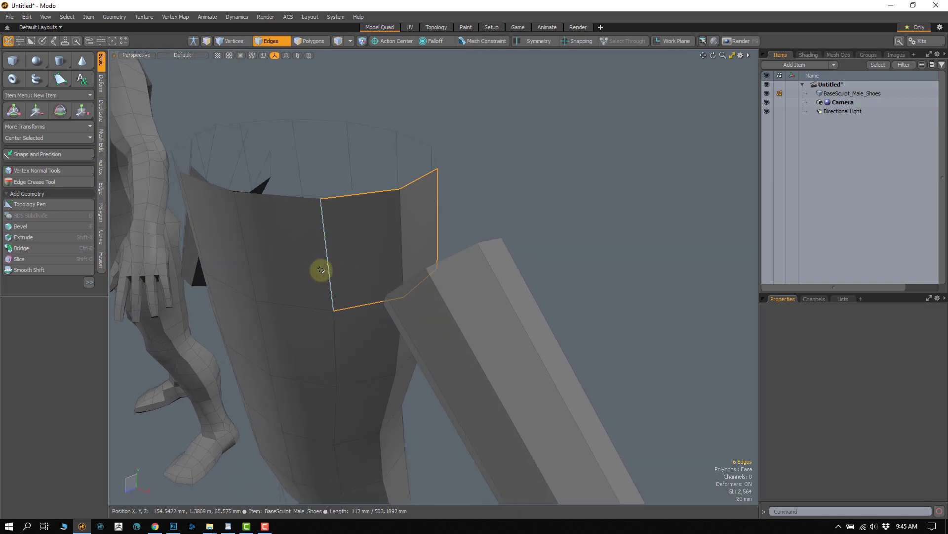
Loop slice the torso's top polygon band with a count of 1
key(alt+c)
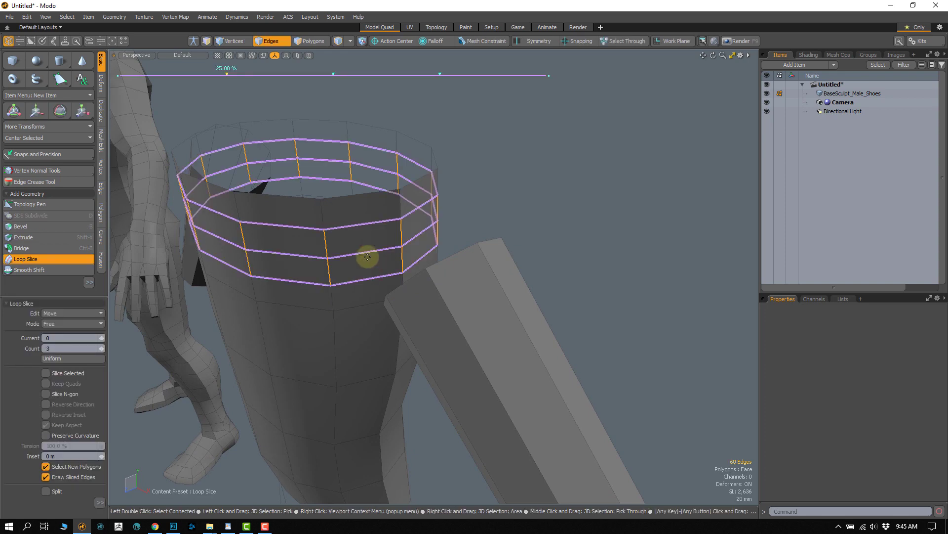
click(100, 348)
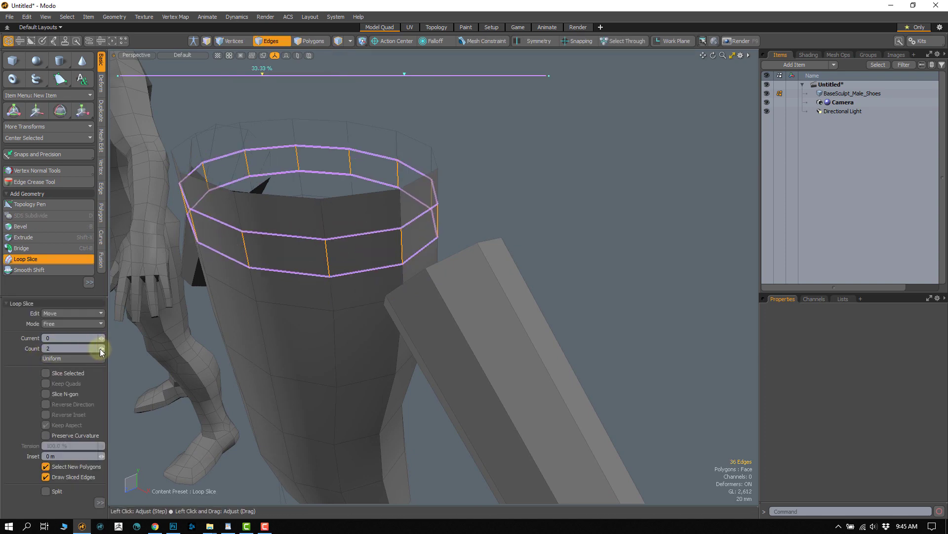
click(100, 348)
key(space)
Select the outline edges of the torso polygons facing the arm to compare their count with the arm's opening
click(497, 210)
alt+drag(497, 210, 345, 279)
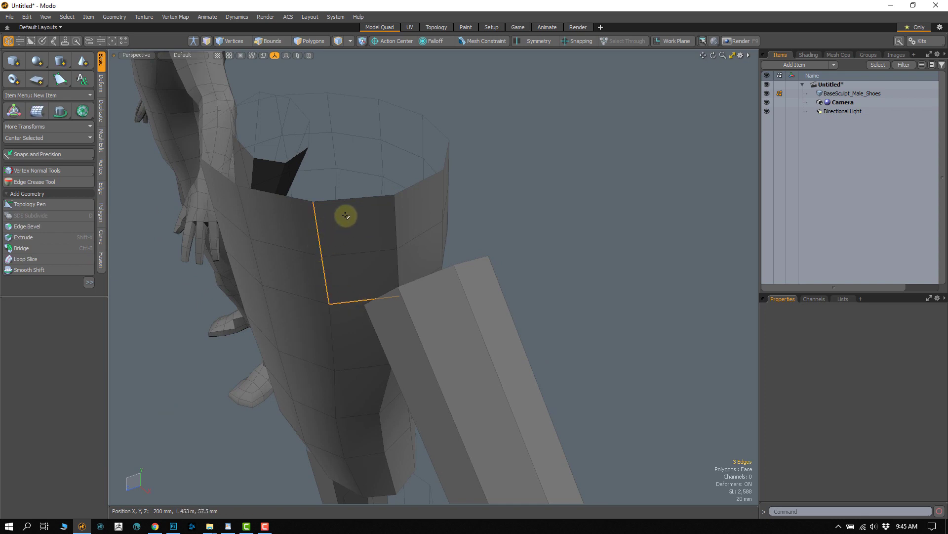
key(2)
alt+drag(414, 184, 425, 269)
shift+click(446, 239)
shift+click(419, 277)
click(432, 213)
key(3)
double_click(385, 270)
click(434, 271)
Edge extend the torso's top loop slightly upward and scale it to 68% in X and 62.5% in Z
key(2)
double_click(392, 235)
key(shift+x)
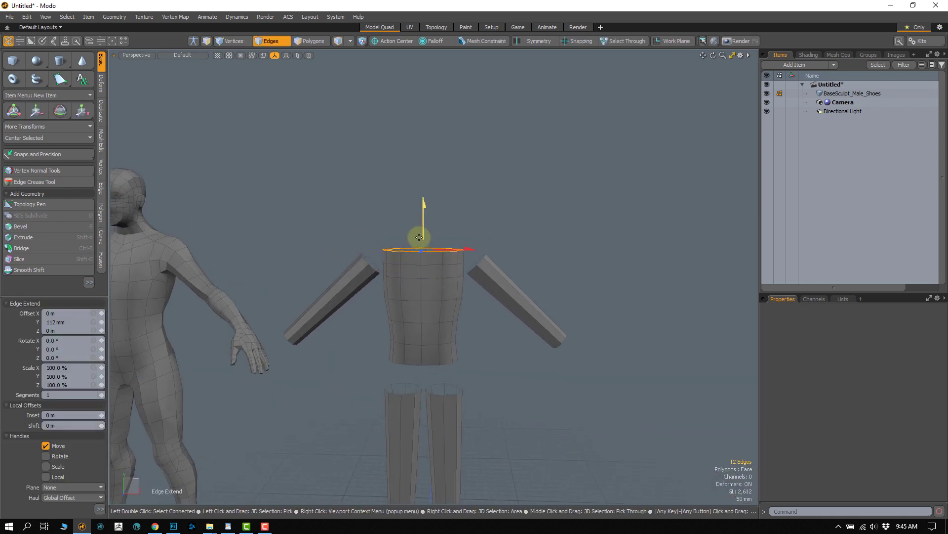
key(y)
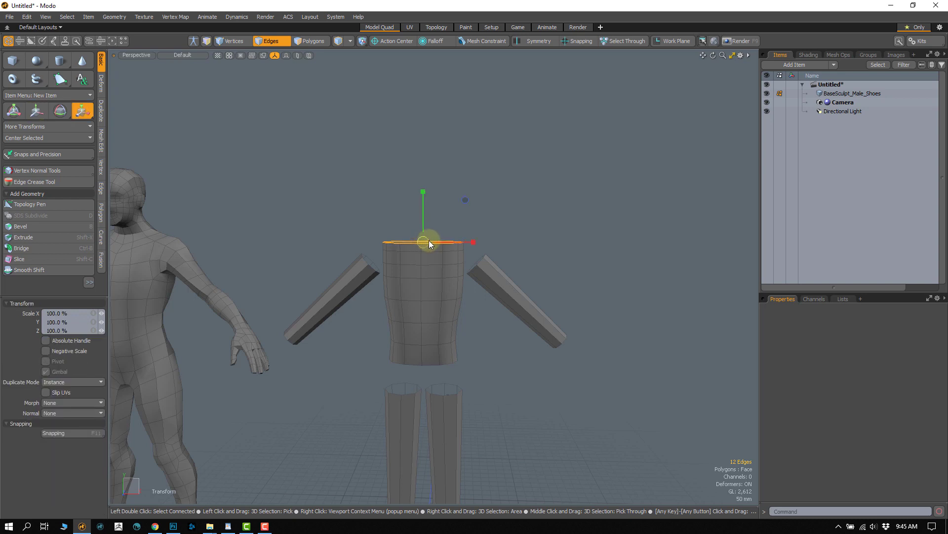
alt+drag(439, 241, 351, 272)
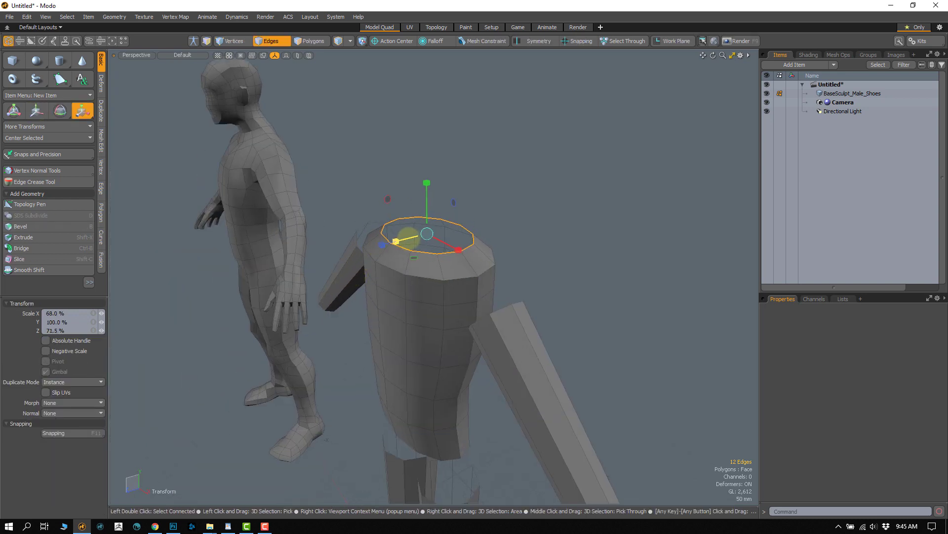
alt+drag(392, 256, 489, 242)
alt+shift+drag(502, 274, 464, 246)
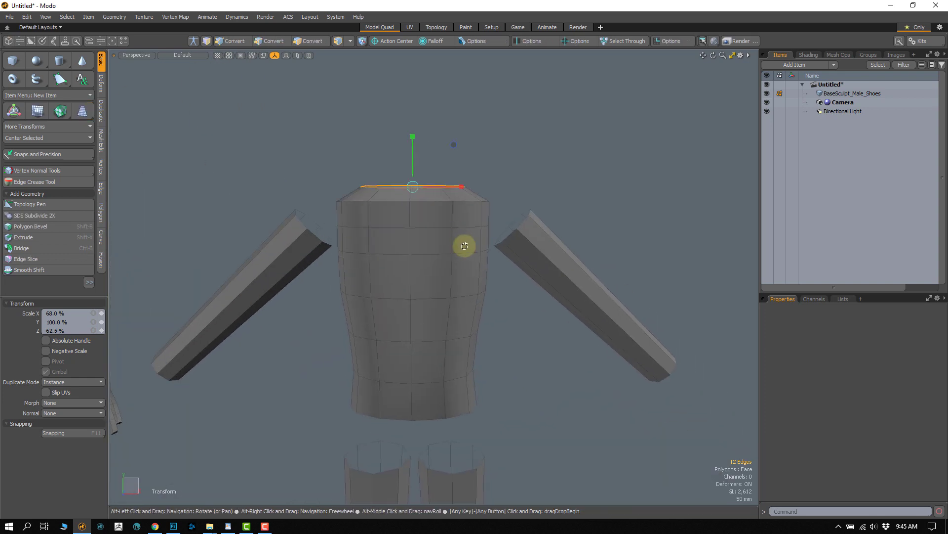
key(q)
click(512, 213)
Extend the shoulder opening inward again, scaling it to 45% X, 67% Y and 60% Z, and raise it 35 mm
alt+drag(513, 214, 384, 211)
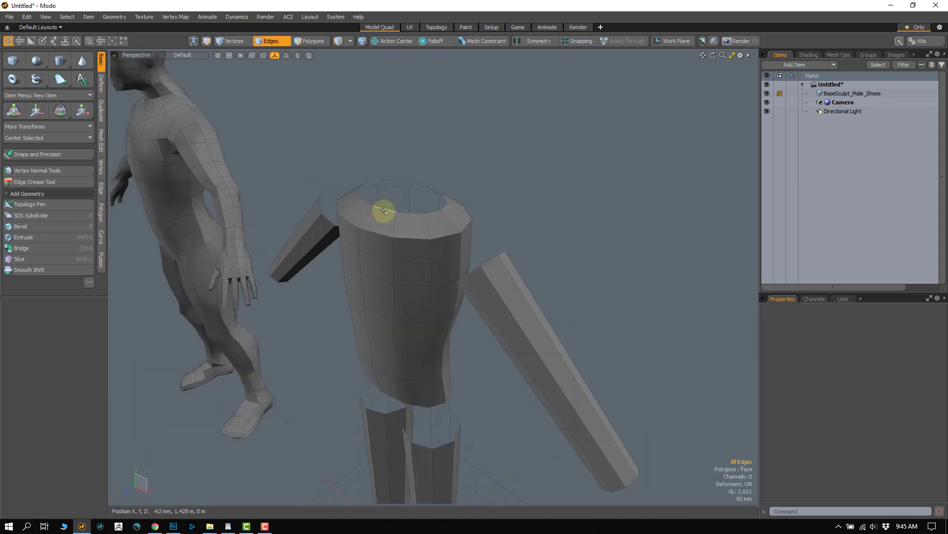
key(y)
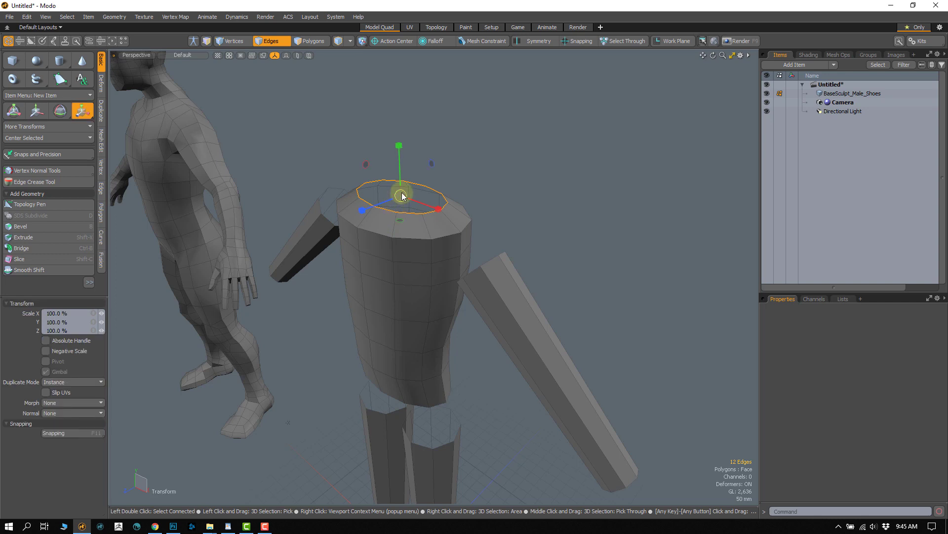
alt+drag(375, 214, 368, 250)
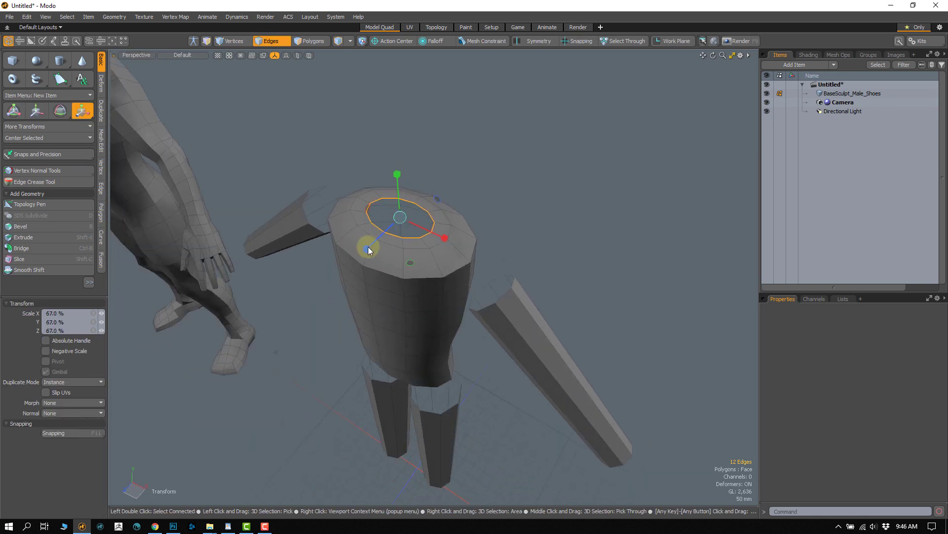
alt+drag(426, 237, 442, 187)
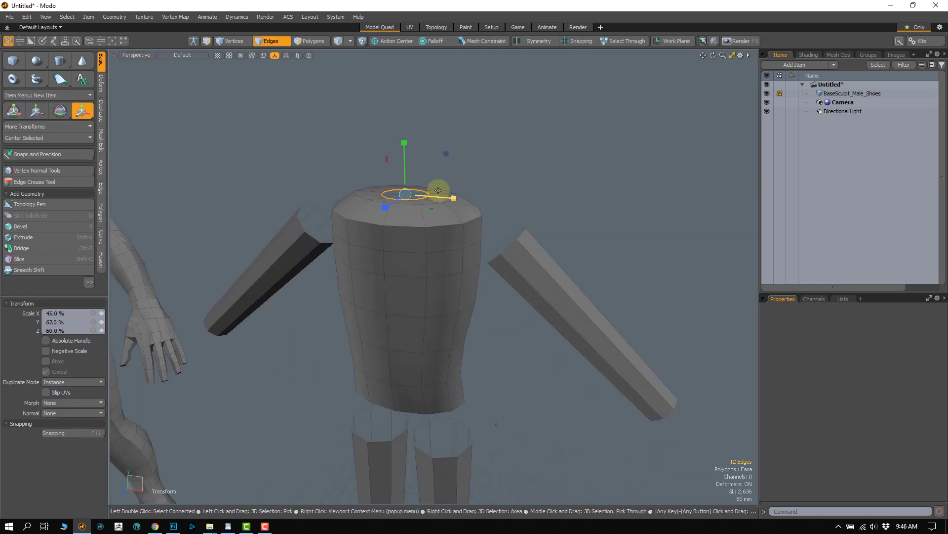
key(w)
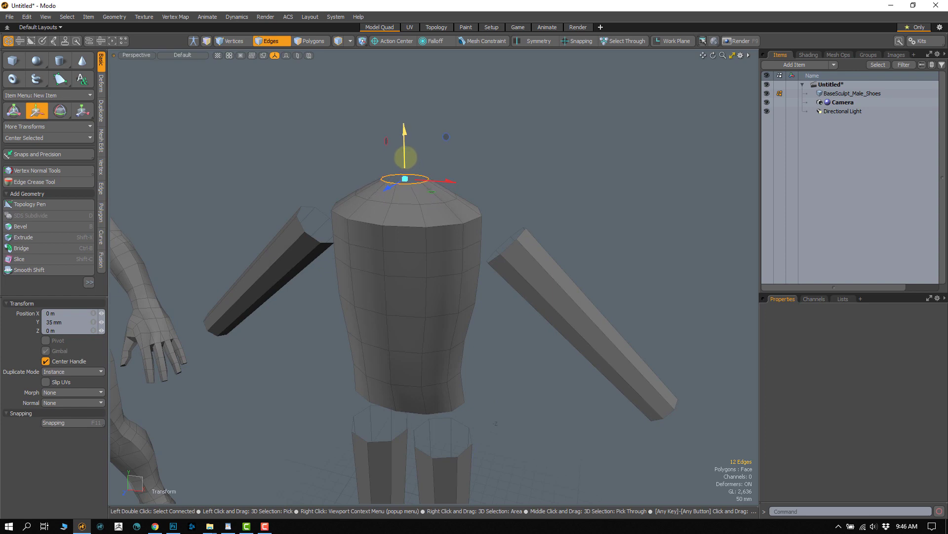
Examine the neck, shoulder and arm topology of the reference figure
ctrl+alt+drag(405, 157, 238, 225)
alt+shift+drag(238, 226, 385, 208)
ctrl+alt+drag(242, 198, 366, 183)
alt+shift+drag(277, 124, 305, 173)
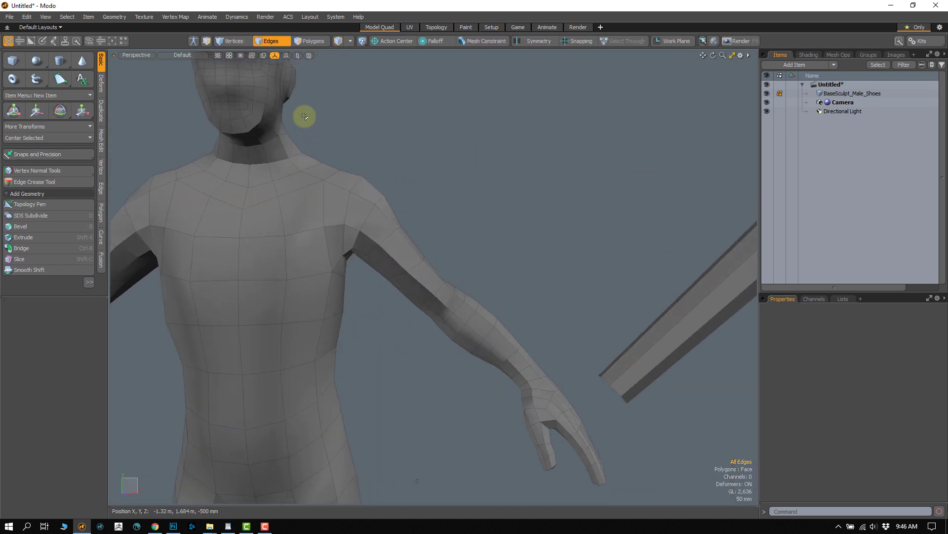
right_drag(405, 220, 406, 230)
ctrl+alt+drag(444, 301, 409, 283)
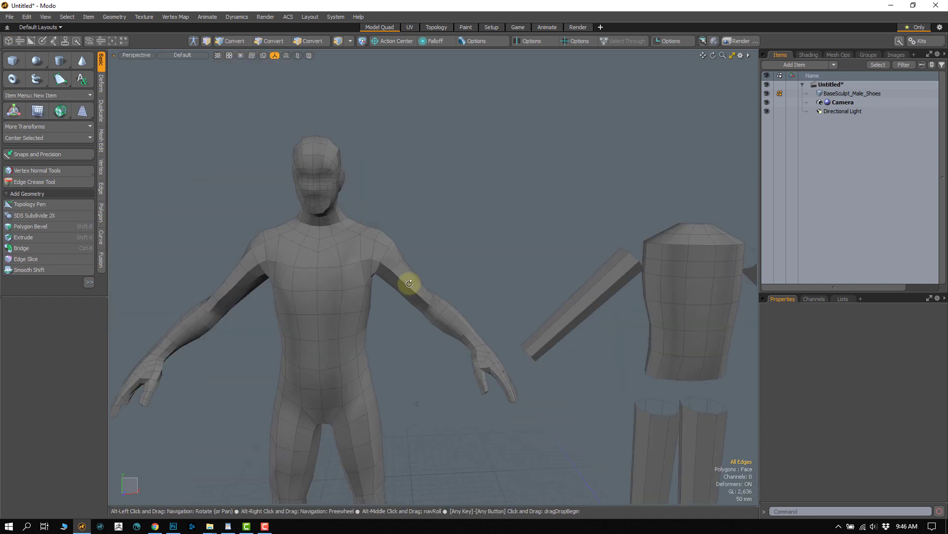
Return to the blocked-out torso, switch to polygon selection and turn on X symmetry
mouse_move(593, 280)
alt+shift+mouse_down()
mouse_move(362, 221)
mouse_move(425, 217)
alt+shift+mouse_up()
alt+drag(430, 215, 411, 227)
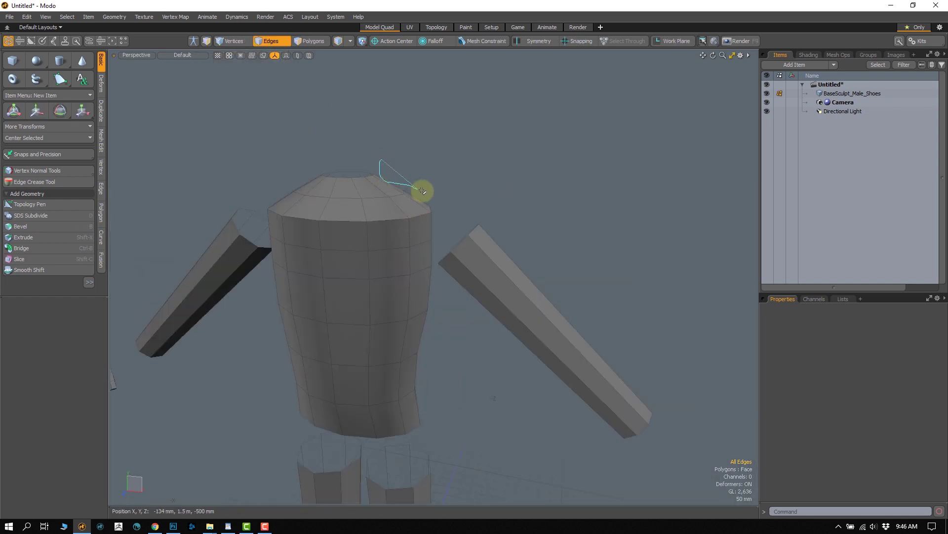
mouse_move(422, 190)
alt+mouse_down()
mouse_move(339, 238)
mouse_move(475, 246)
mouse_move(313, 213)
mouse_move(380, 265)
mouse_move(343, 261)
mouse_move(415, 252)
alt+mouse_up()
key(3)
click(307, 315)
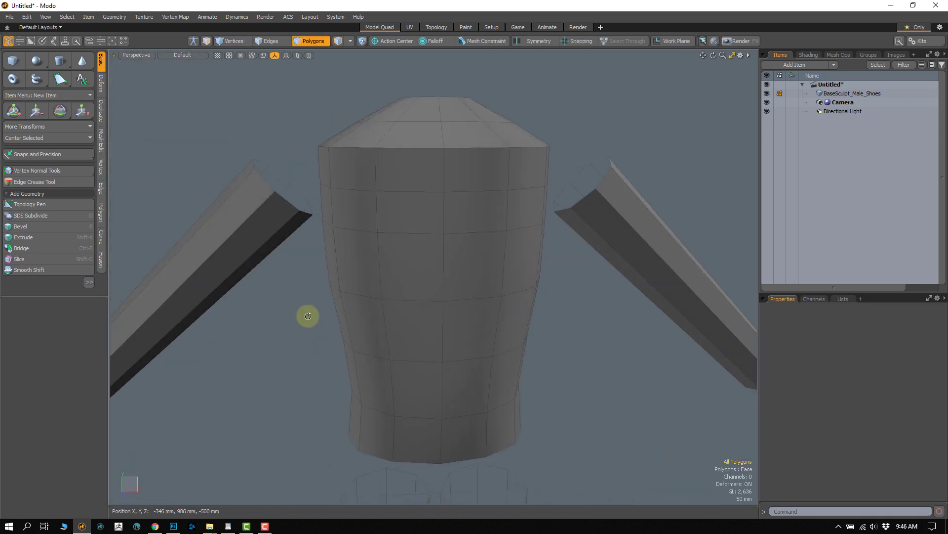
scroll(316, 316, down, 4)
alt+drag(327, 307, 397, 292)
click(533, 44)
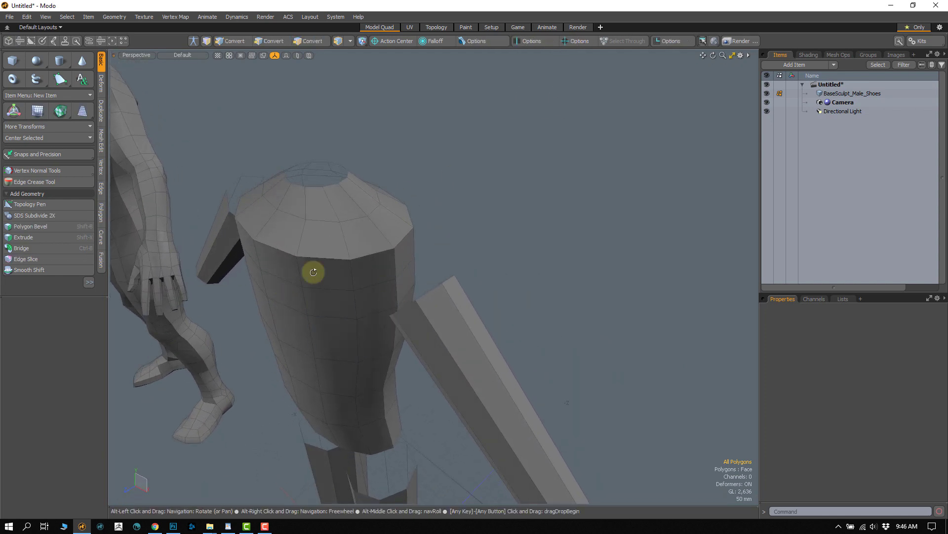
Delete the two-by-two block of polygons facing the arm on each side of the upper torso
alt+drag(313, 271, 363, 197)
right_drag(559, 240, 558, 240)
alt+drag(517, 232, 446, 247)
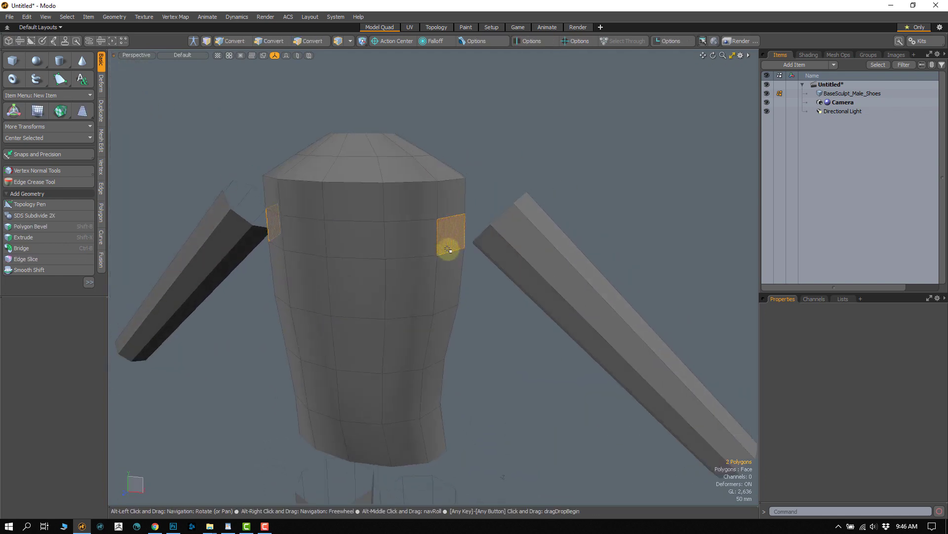
mouse_move(394, 216)
alt+mouse_down()
mouse_move(357, 303)
mouse_move(409, 281)
mouse_move(355, 277)
mouse_move(406, 239)
alt+mouse_up()
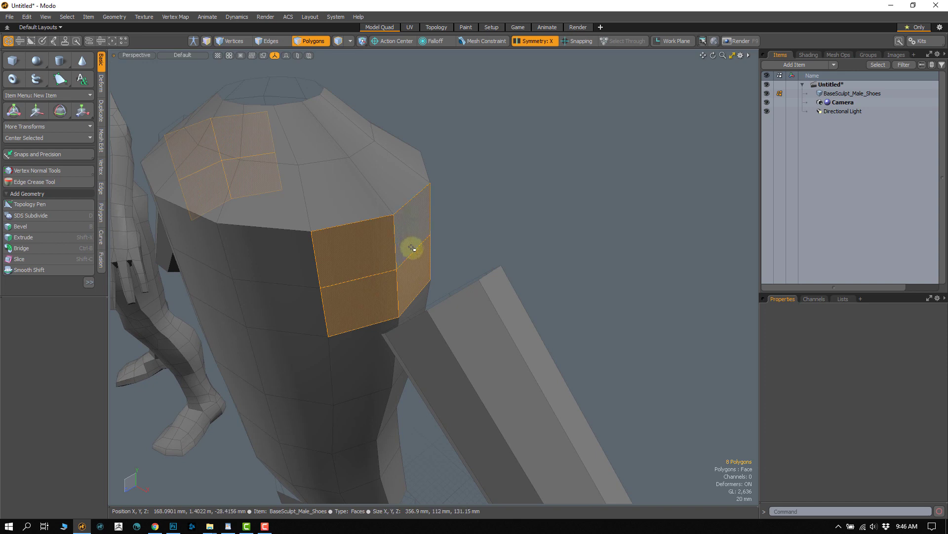
key(Delete)
Select the border edges of the shoulder holes and the arm openings to compare the two loops
alt+drag(340, 287, 384, 248)
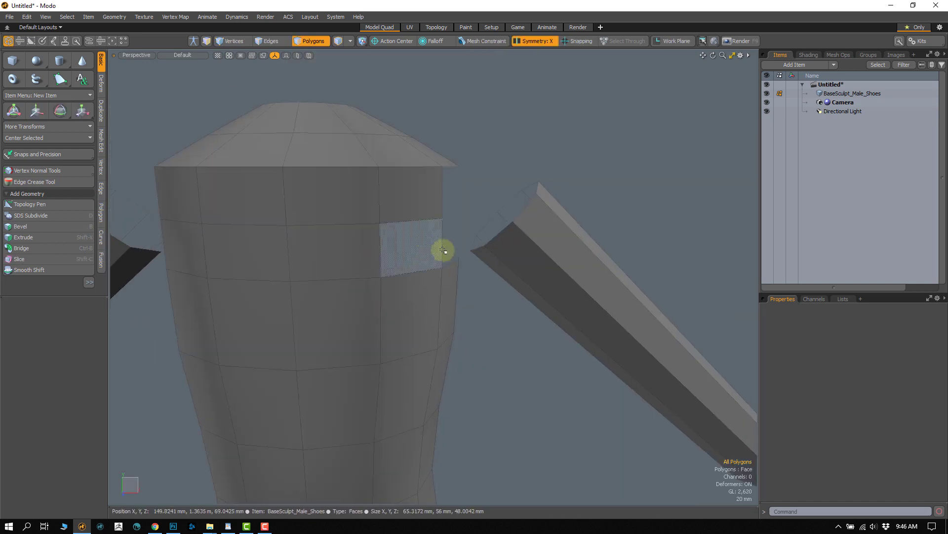
double_click(491, 238)
alt+drag(490, 238, 414, 285)
shift+double_click(392, 240)
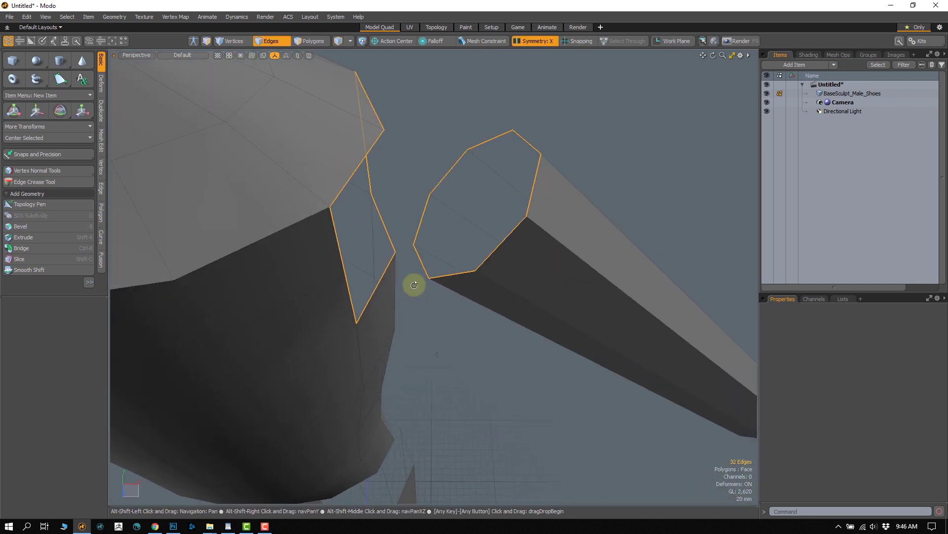
Select the lowest vertex of the shoulder hole and of the arm opening to check how they line up
click(233, 44)
alt+drag(398, 247, 404, 223)
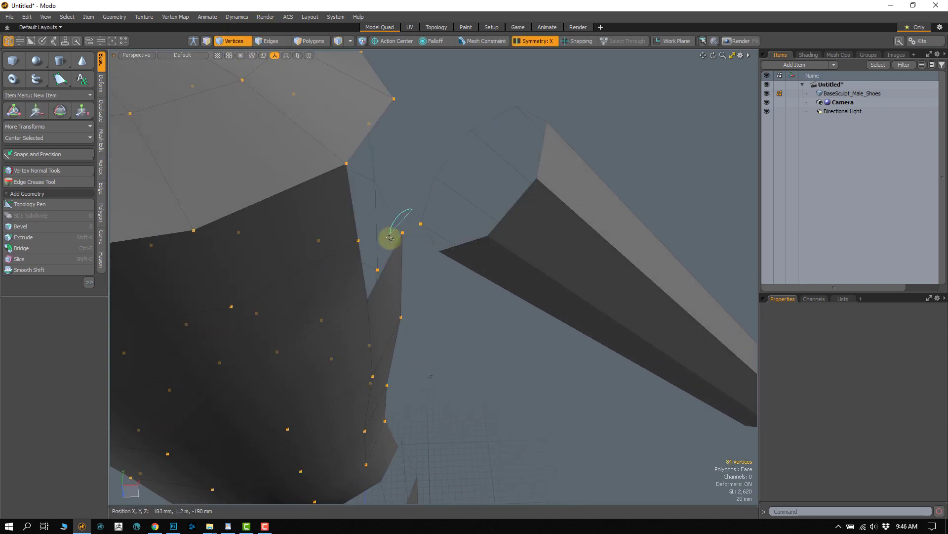
right_drag(433, 220, 431, 217)
mouse_move(422, 257)
alt+mouse_down()
mouse_move(423, 237)
mouse_move(355, 214)
alt+mouse_up()
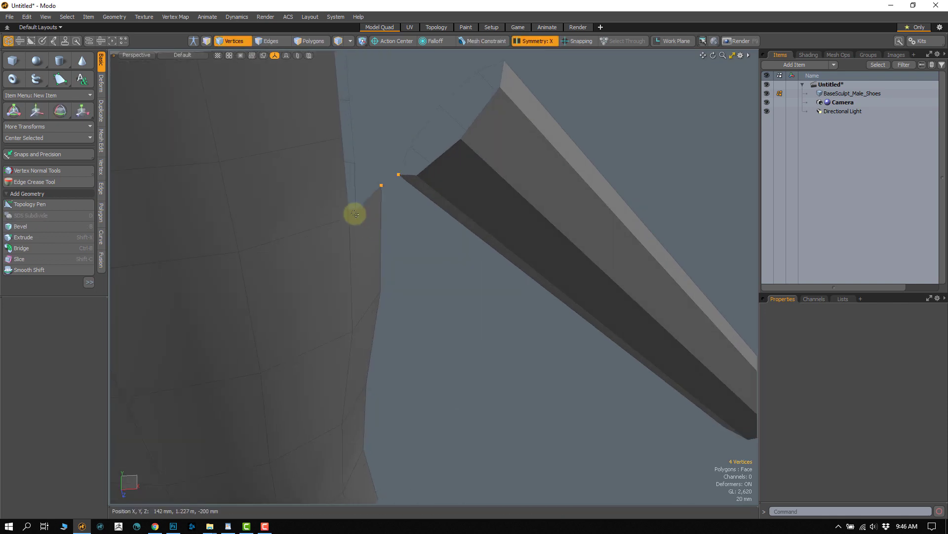
alt+drag(406, 171, 362, 141)
alt+drag(418, 168, 311, 157)
Try to rotate the arm cylinders so their opening vertices line up with the shoulder holes
key(3)
double_click(422, 298)
key(e)
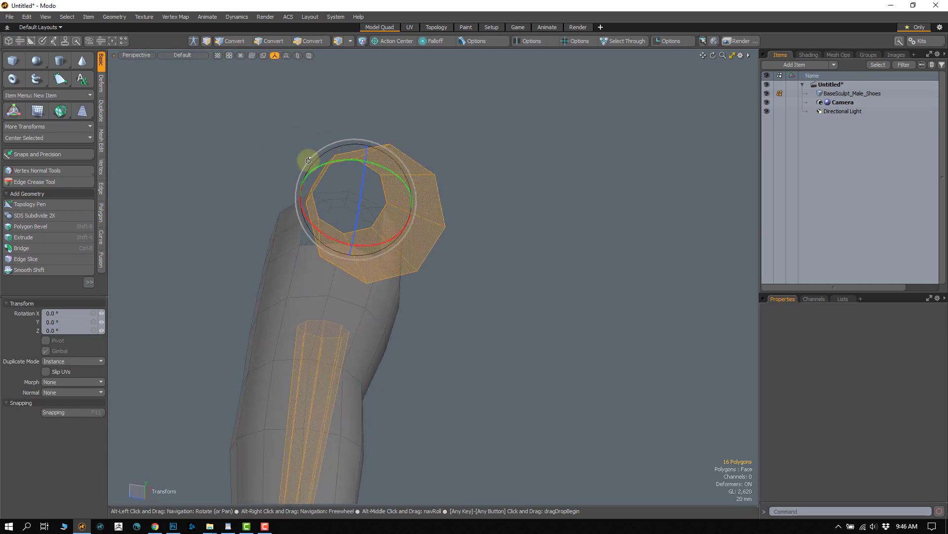
drag(419, 184, 418, 219)
alt+drag(328, 218, 400, 234)
key(2)
shift+click(356, 296)
Undo the arm rotation and return to polygon selection
key(ctrl+z)
key(ctrl+z)
key(ctrl+z)
key(ctrl+z)
key(3)
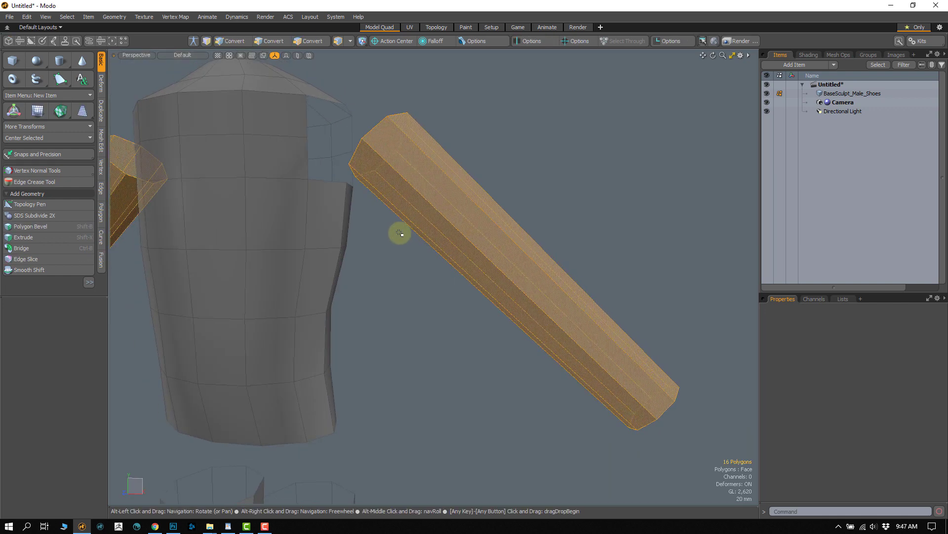
Rotate both arm cylinders about their own length with the Local action center, and return the action center to Automatic
key(e)
alt+drag(482, 260, 453, 197)
alt+drag(364, 229, 413, 280)
key(q)
click(420, 257)
double_click(447, 223)
alt+drag(445, 226, 415, 210)
key(e)
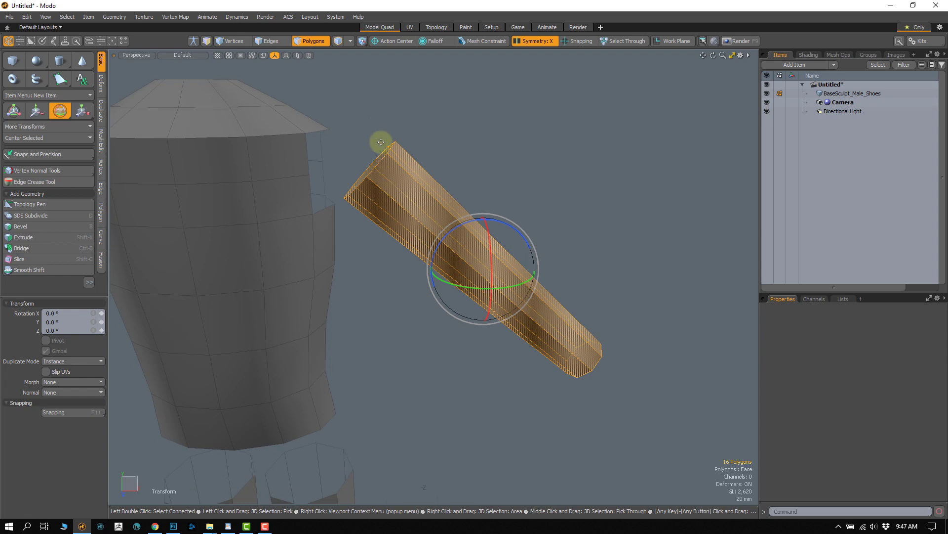
click(398, 41)
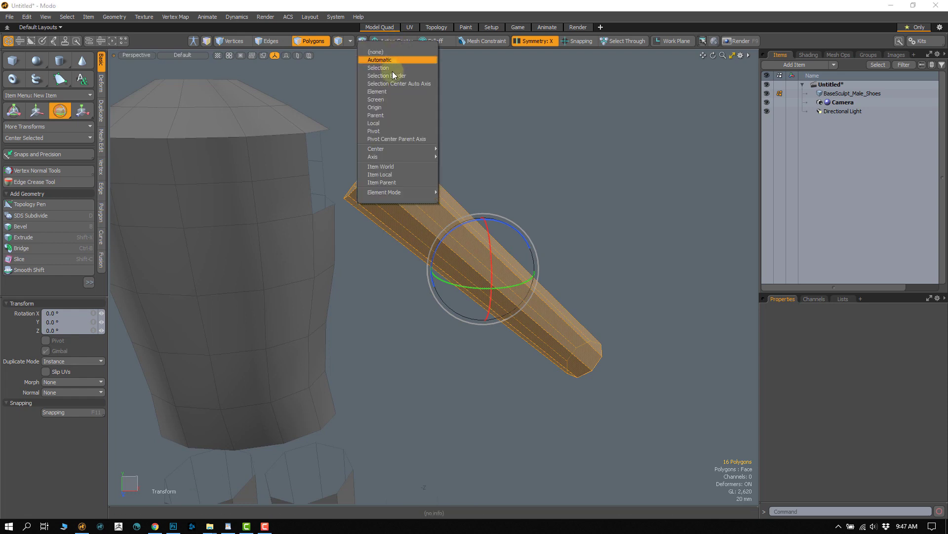
click(374, 123)
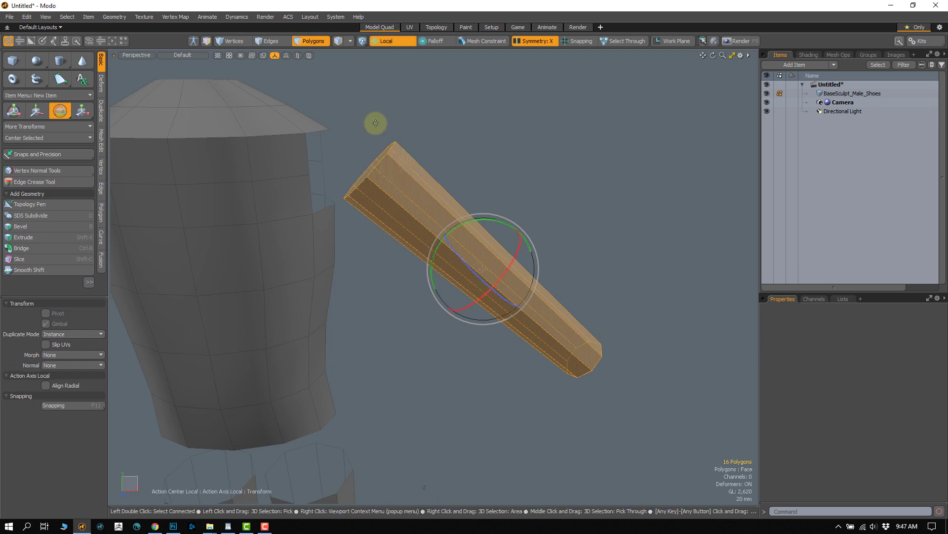
alt+drag(478, 271, 396, 291)
key(space)
click(394, 42)
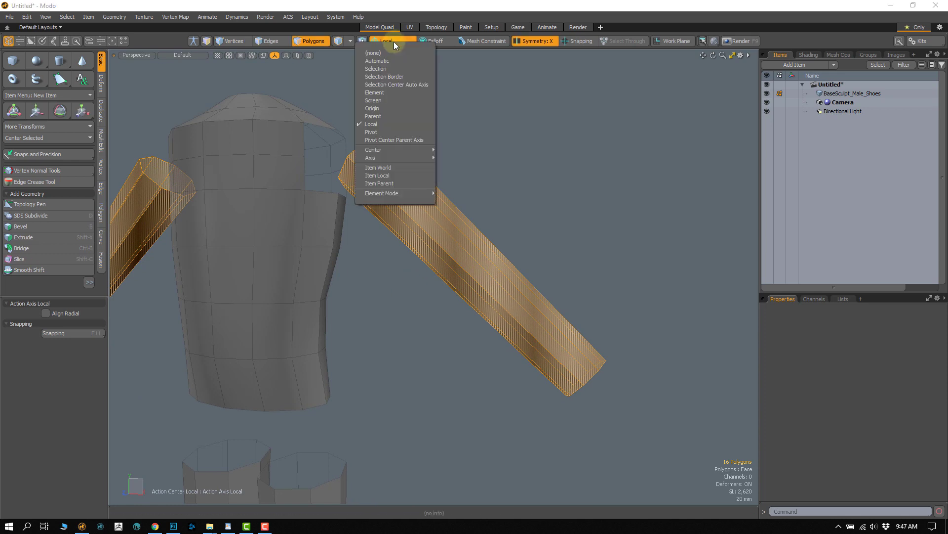
click(384, 61)
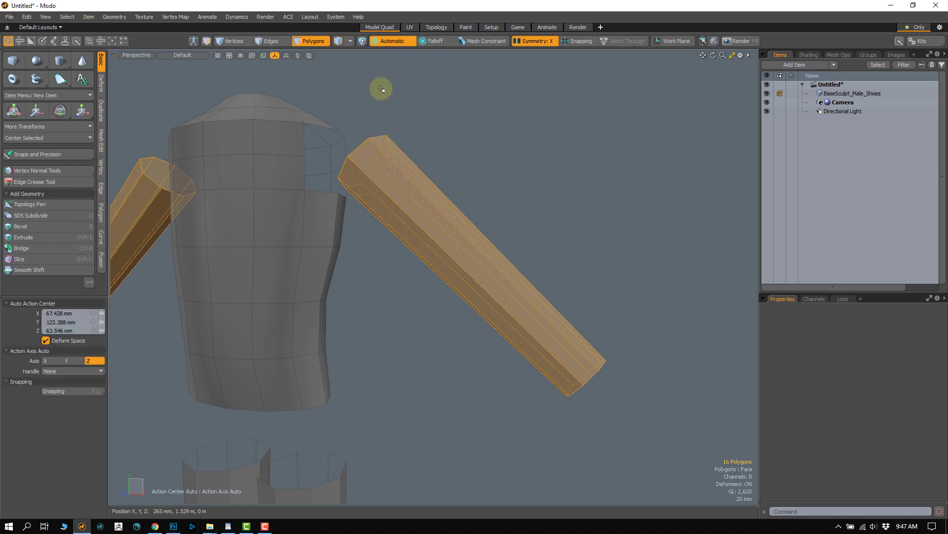
Bridge the border edges of the shoulder holes to the arm openings, adding a segment to the bridge
alt+drag(381, 86, 388, 247)
key(1)
key(2)
double_click(428, 224)
key(2)
double_click(434, 233)
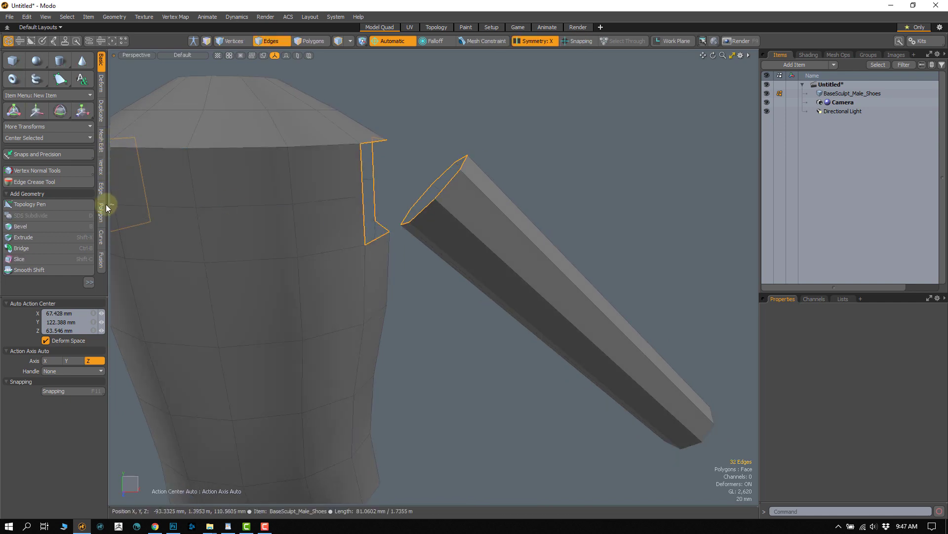
click(101, 190)
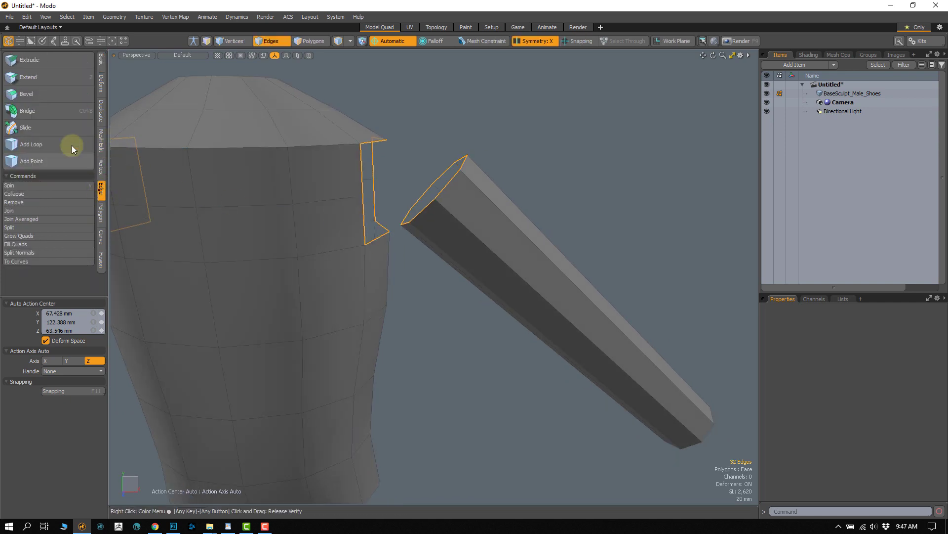
click(38, 111)
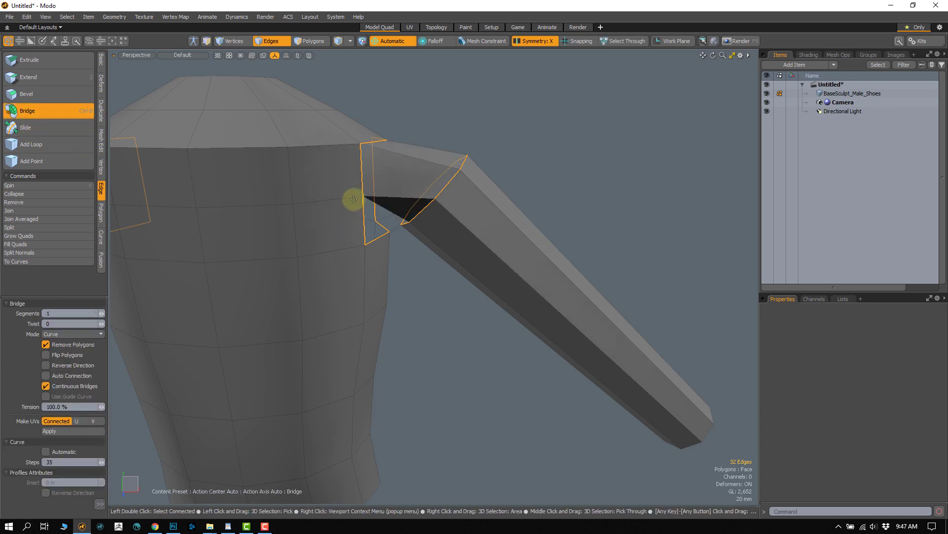
alt+drag(354, 199, 317, 215)
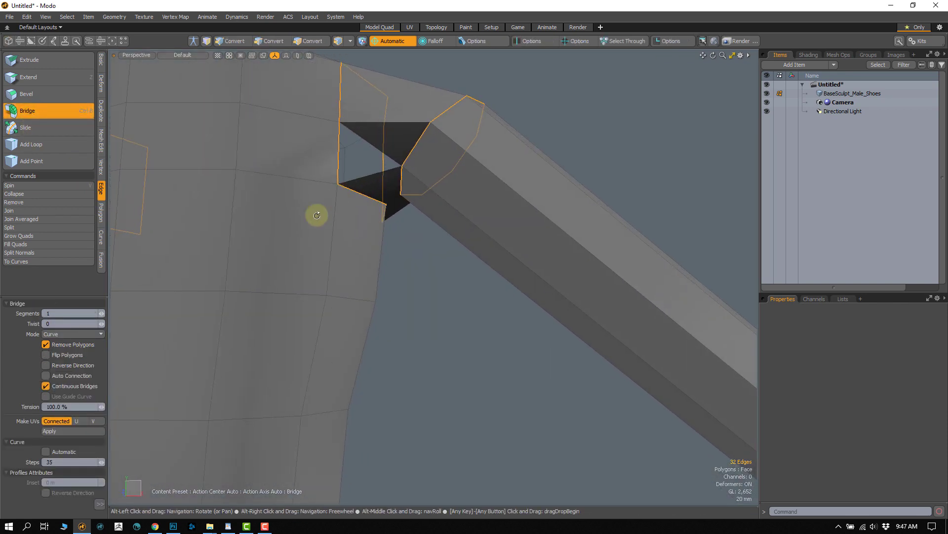
click(103, 315)
alt+drag(391, 229, 418, 162)
key(space)
Examine the polygon flow around the bridged shoulders and select the edge loops around the armpits
key(3)
alt+drag(395, 196, 343, 216)
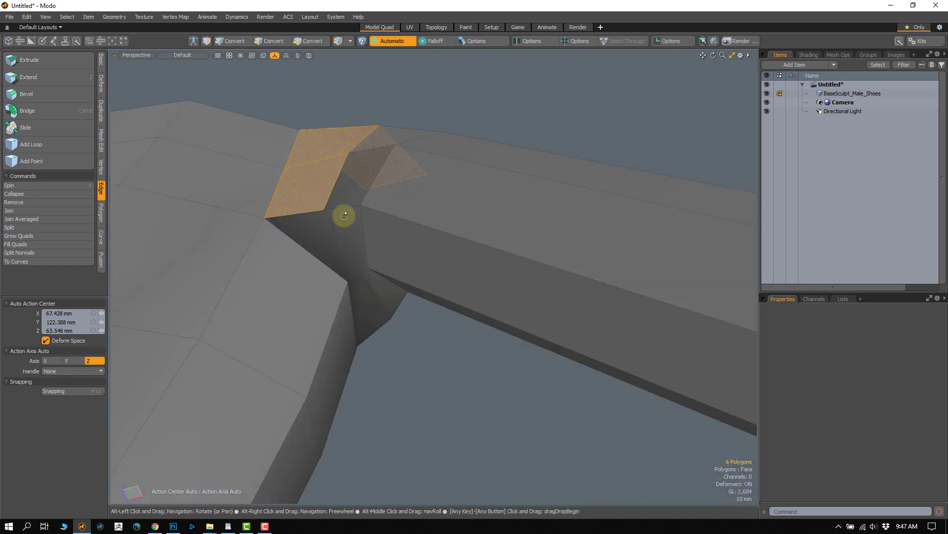
click(393, 316)
alt+drag(394, 317, 312, 289)
alt+drag(346, 323, 436, 225)
key(3)
alt+drag(410, 309, 412, 228)
key(2)
double_click(407, 230)
alt+shift+drag(412, 228, 387, 316)
double_click(429, 172)
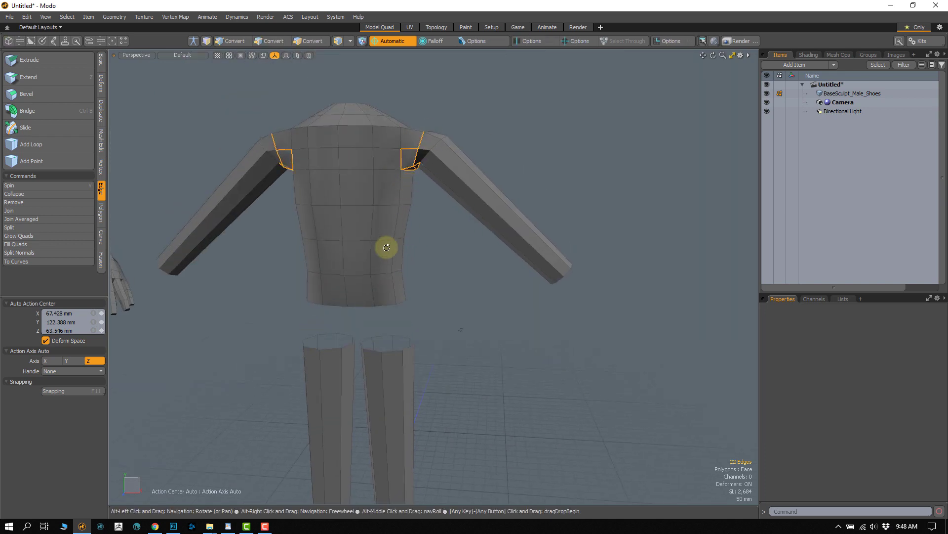
Move the inner top vertices of both legs outward along X in the front view to widen the gap between them
ctrl+alt+drag(387, 248, 374, 262)
alt+drag(367, 295, 409, 244)
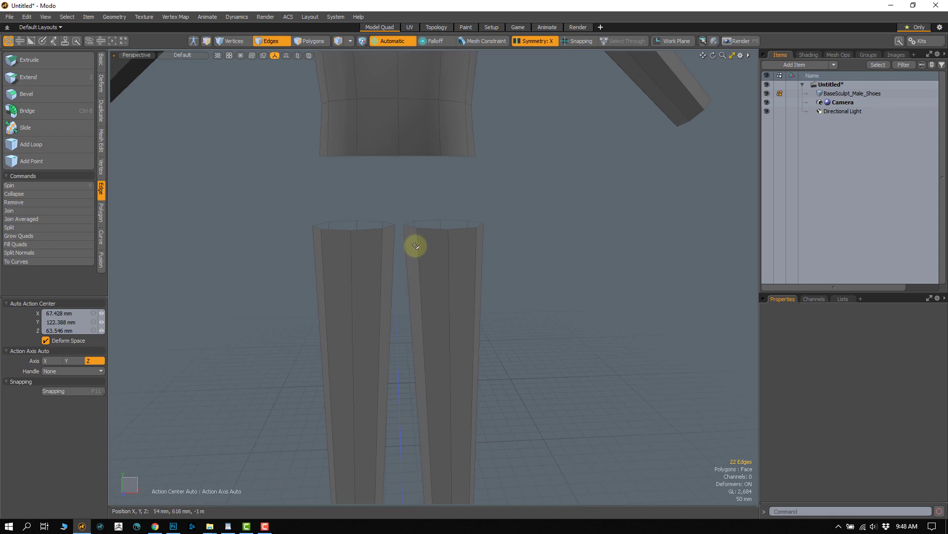
key(3)
double_click(427, 252)
key(ctrl+space)
click(435, 286)
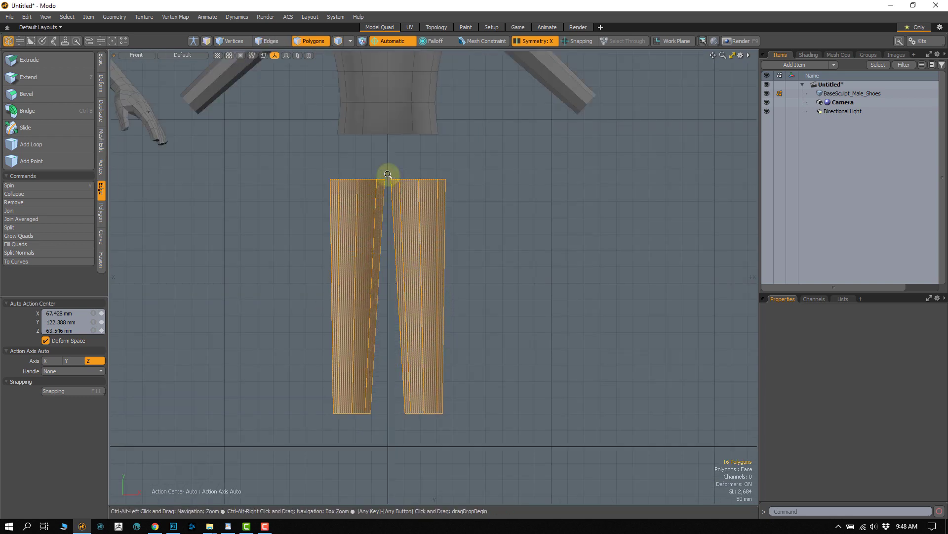
key(1)
ctrl+alt+drag(388, 174, 399, 191)
middle_drag(425, 183, 427, 185)
key(w)
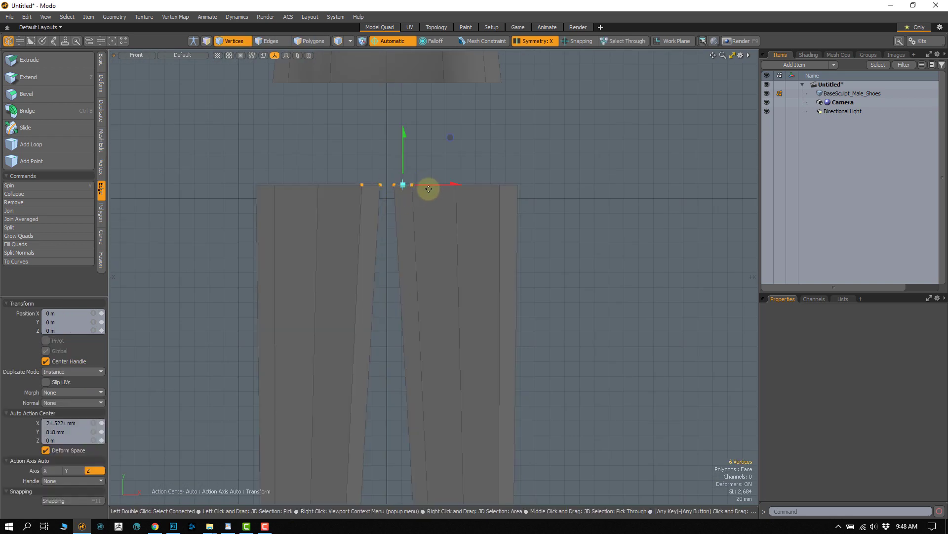
mouse_move(429, 184)
mouse_down()
mouse_move(439, 185)
mouse_move(410, 190)
mouse_move(422, 207)
mouse_move(419, 244)
mouse_move(354, 227)
mouse_up()
key(q)
key(2)
key(a)
Examine the reference figure's pelvis by selecting the polygon strip running from the torso through the crotch and up the other side
ctrl+alt+drag(353, 227, 415, 237)
key(3)
double_click(429, 263)
click(429, 263)
alt+shift+drag(257, 269, 326, 267)
alt+drag(326, 266, 353, 247)
click(341, 191)
key(shift+a)
click(394, 100)
mouse_move(385, 140)
alt+mouse_down()
mouse_move(373, 262)
mouse_move(395, 105)
mouse_move(383, 339)
mouse_move(377, 324)
mouse_move(397, 281)
mouse_move(339, 277)
mouse_move(421, 305)
mouse_move(415, 335)
mouse_move(404, 293)
alt+mouse_up()
shift+click(387, 353)
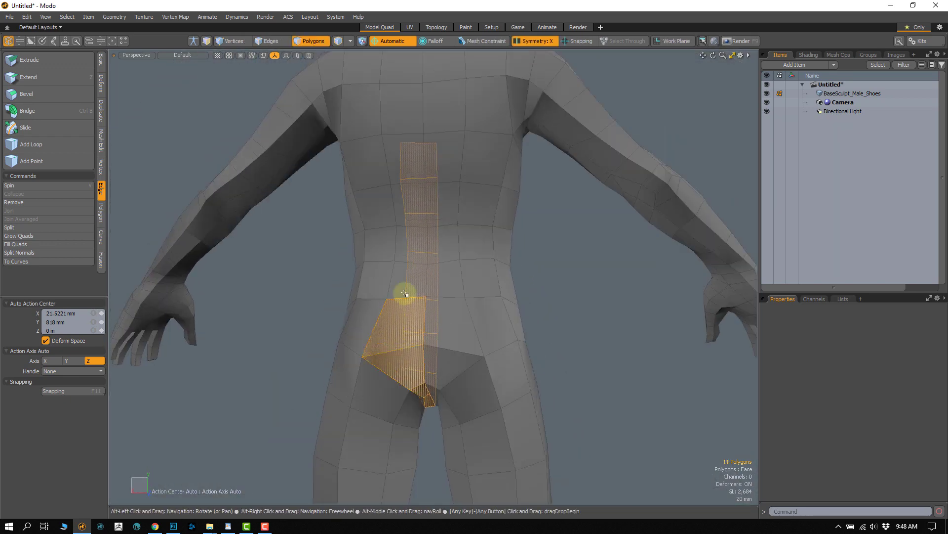
shift+click(408, 179)
Select the three vertices across the reference figure's crotch with symmetry off
alt+drag(408, 179, 349, 211)
scroll(360, 230, up, 4)
scroll(346, 269, up, 3)
key(1)
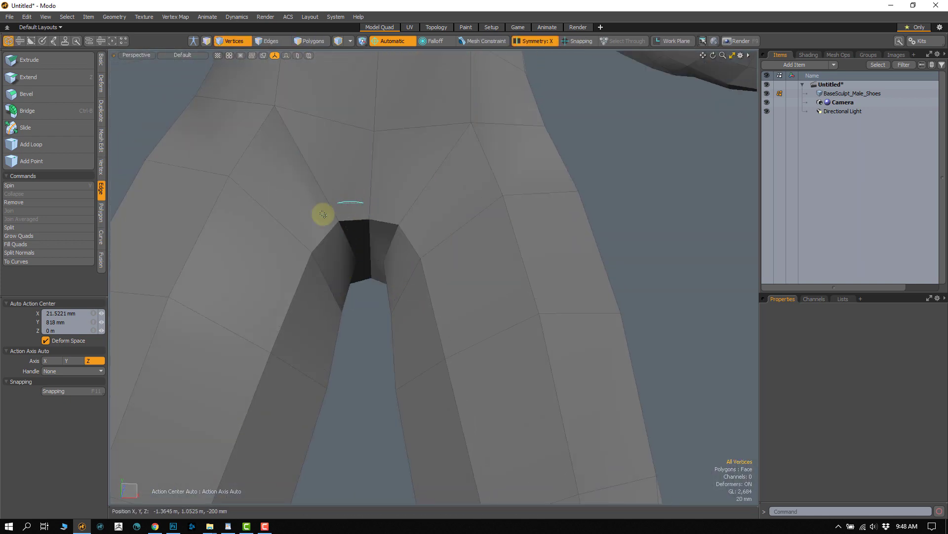
right_drag(404, 220, 388, 221)
alt+shift+drag(379, 222, 381, 261)
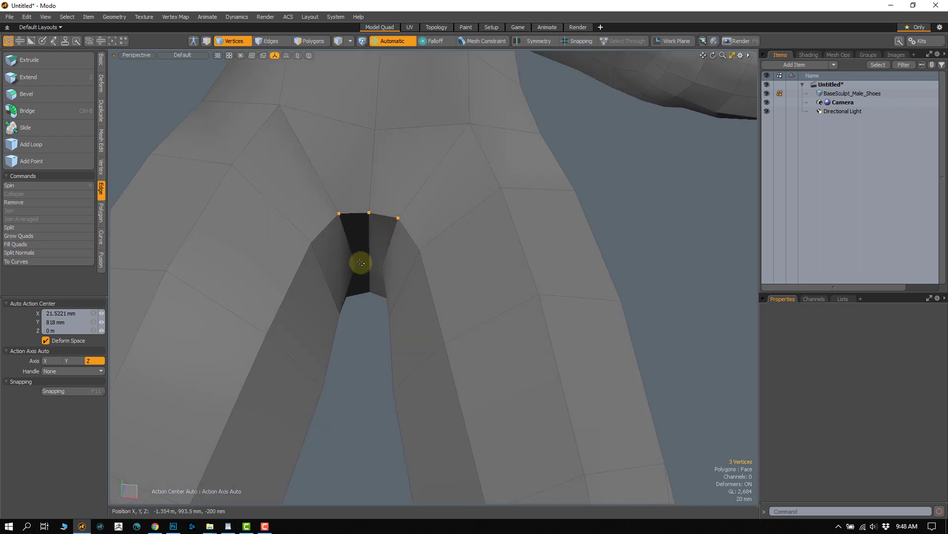
Try to reduce the reference figure's crotch strip to a single centre line and inspect it from below and in front
alt+drag(358, 298, 382, 227)
key(Home)
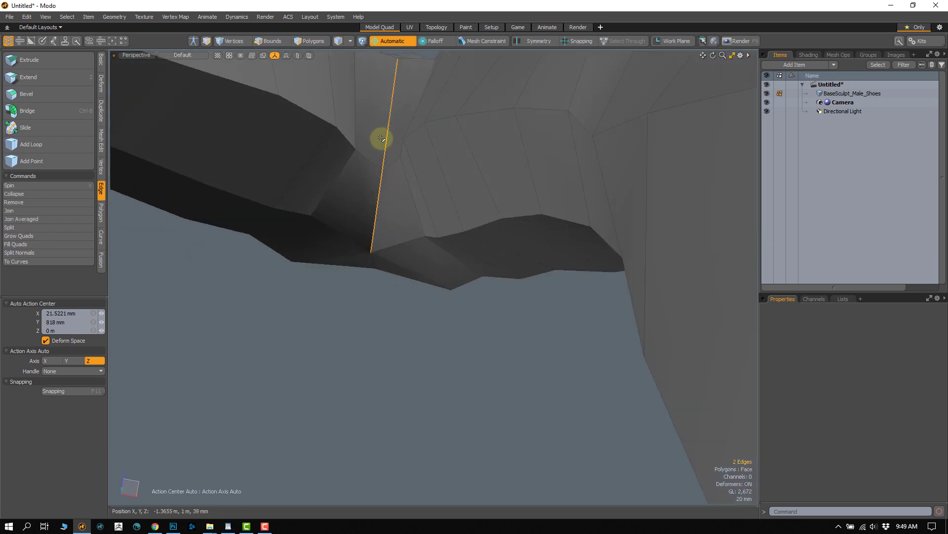
alt+drag(381, 138, 383, 302)
key(3)
key(1)
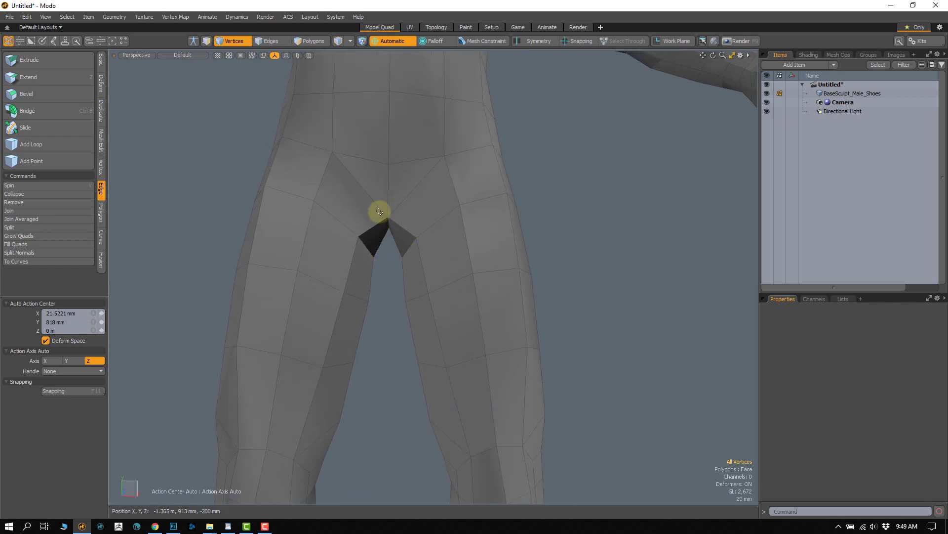
key(3)
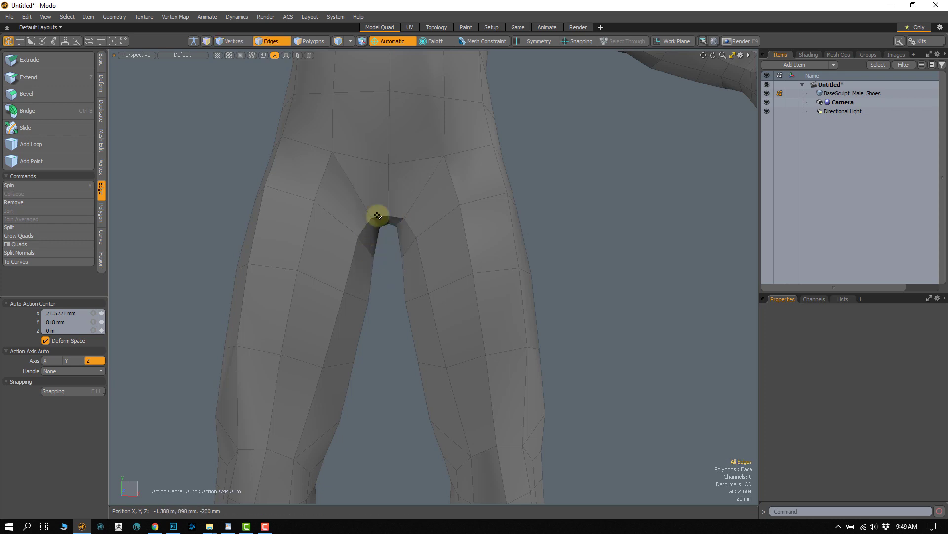
Examine the central polygon strip running down the reference figure's torso into the crotch
ctrl+alt+drag(409, 258, 290, 197)
key(3)
double_click(268, 154)
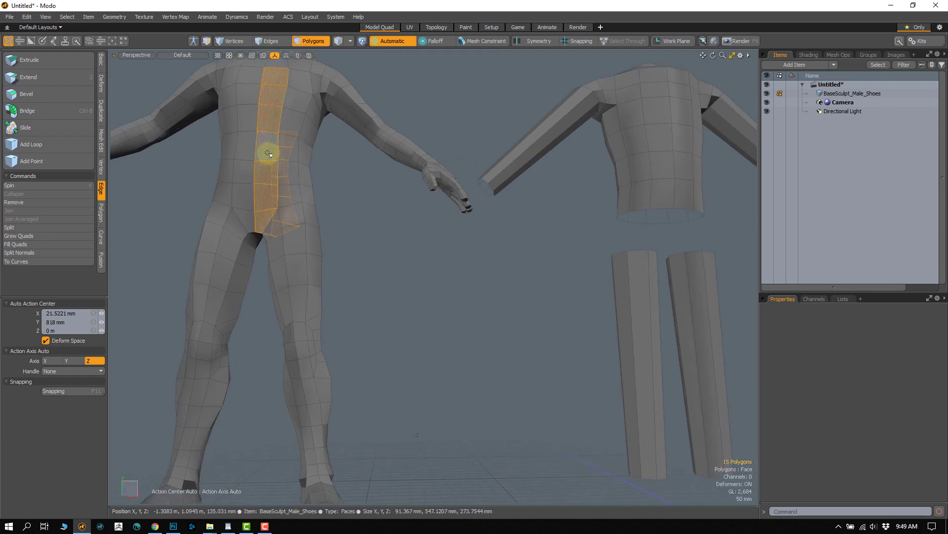
mouse_move(268, 154)
mouse_down()
mouse_move(260, 217)
mouse_move(290, 180)
mouse_up()
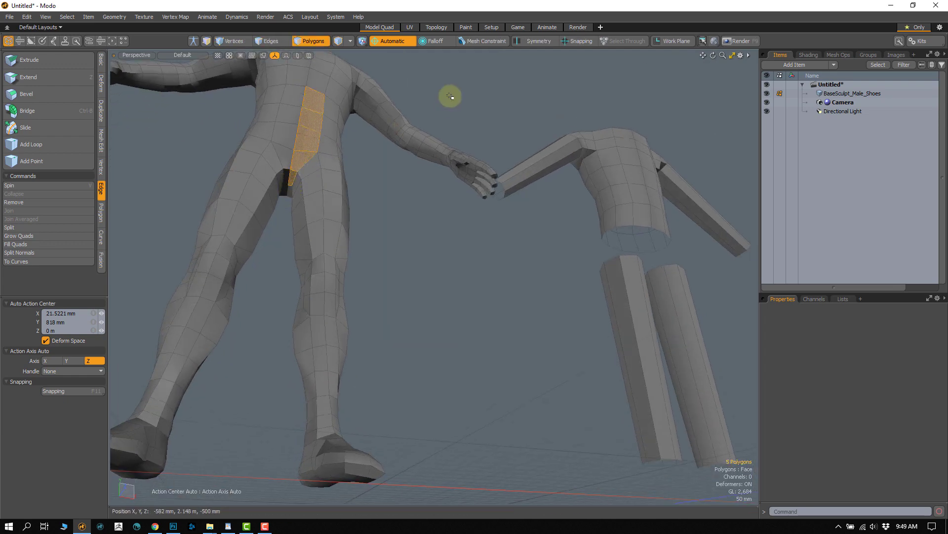
alt+drag(364, 288, 365, 332)
click(440, 330)
Delete both leg cylinders below the low-poly torso
alt+shift+drag(547, 277, 353, 240)
scroll(383, 250, down, 3)
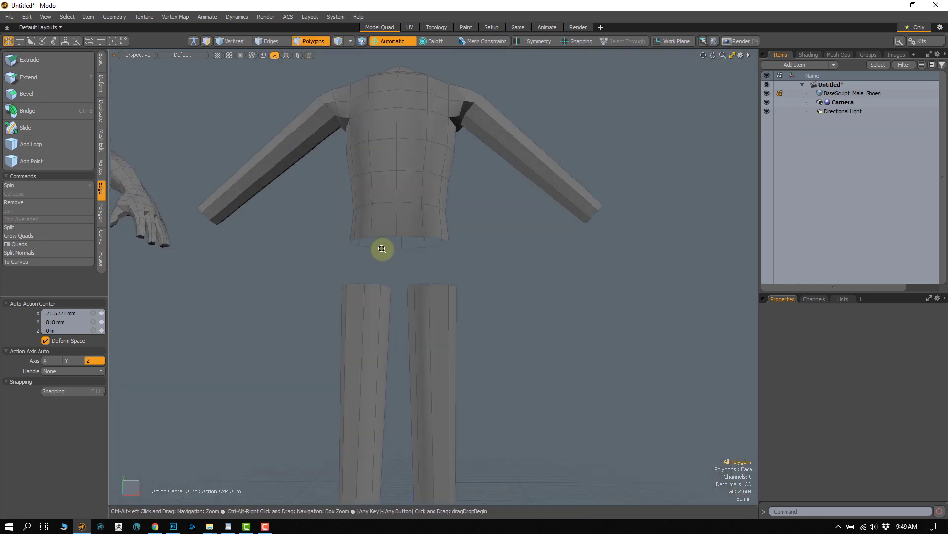
scroll(383, 305, up, 6)
key(2)
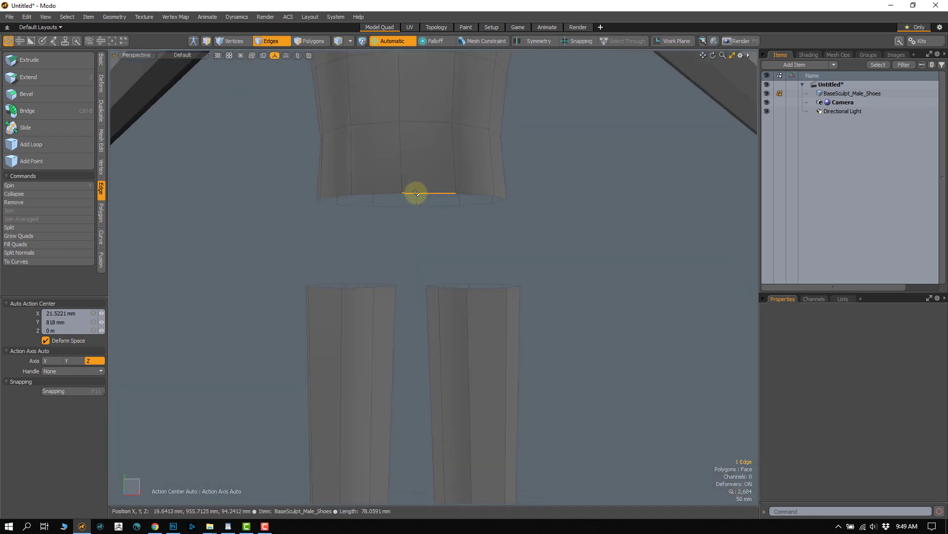
key(3)
double_click(444, 320)
shift+double_click(385, 339)
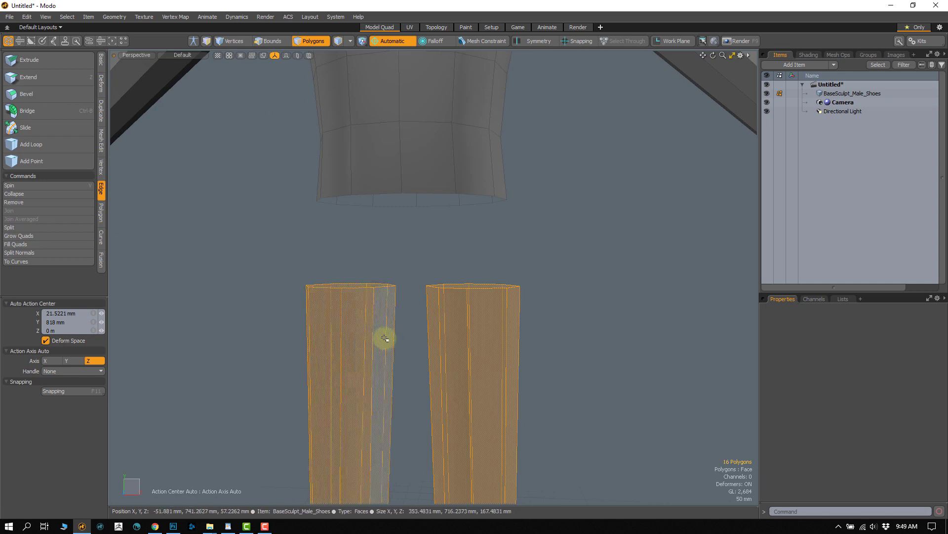
key(Delete)
Select the two centre edges at the front of the torso's bottom opening with X symmetry on
key(2)
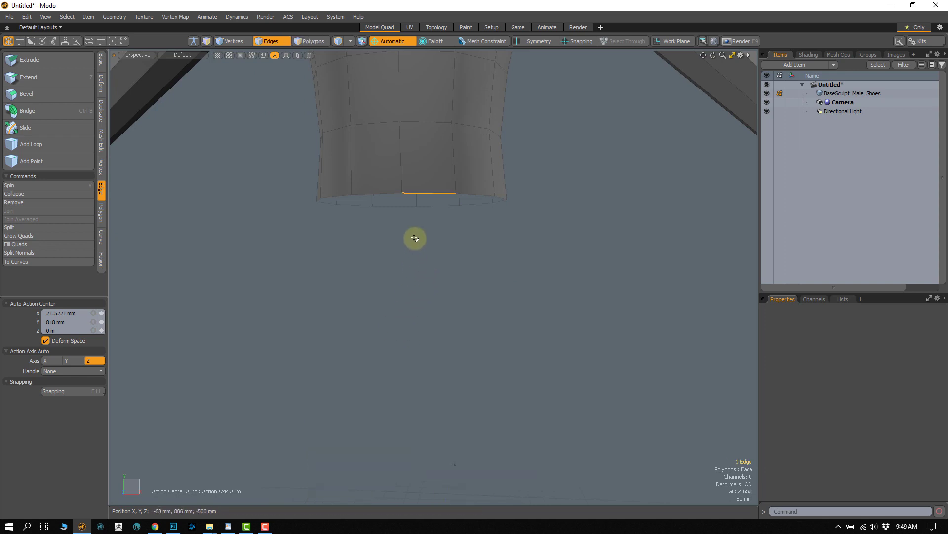
alt+drag(392, 232, 305, 199)
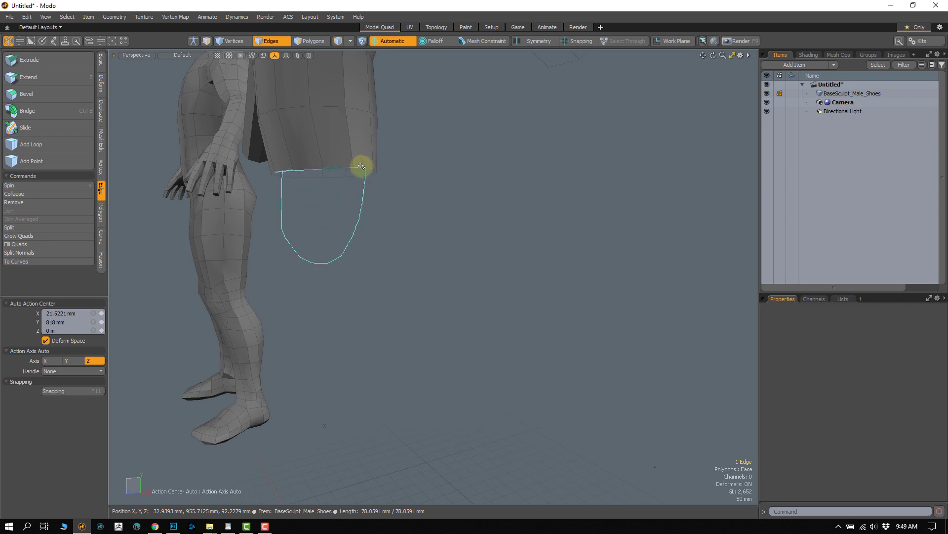
alt+drag(348, 200, 423, 241)
click(422, 241)
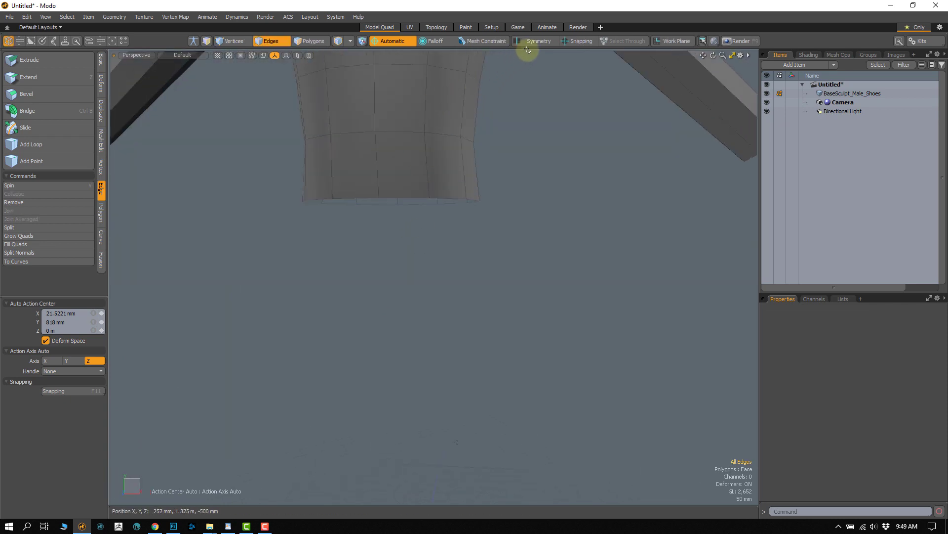
click(393, 196)
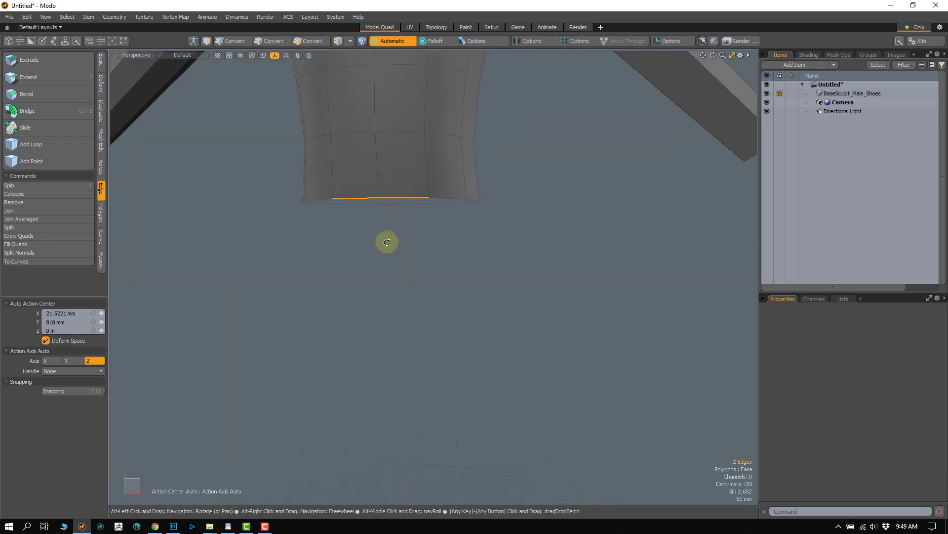
alt+drag(388, 241, 338, 203)
alt+drag(352, 240, 379, 235)
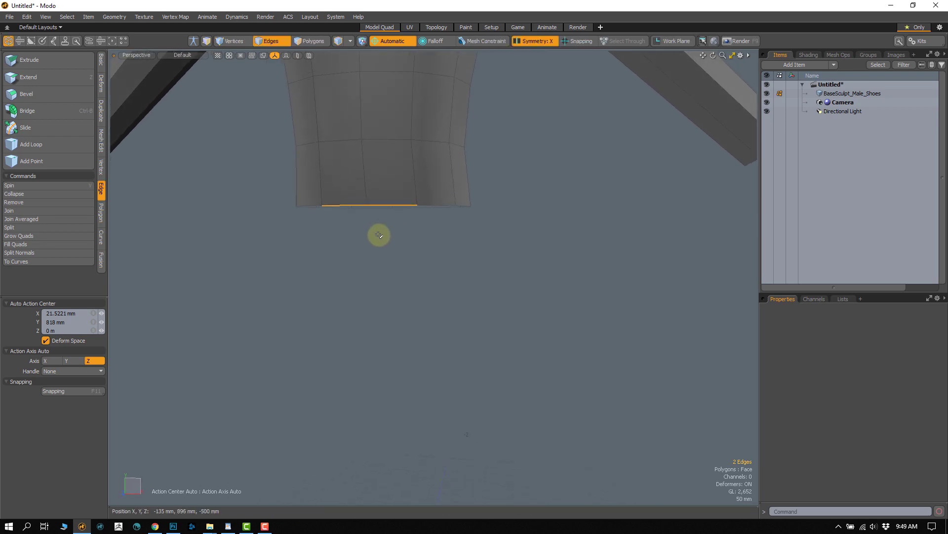
Extend the two front centre edges down 103 mm and taper the strip inward by 40 mm per side
key(z)
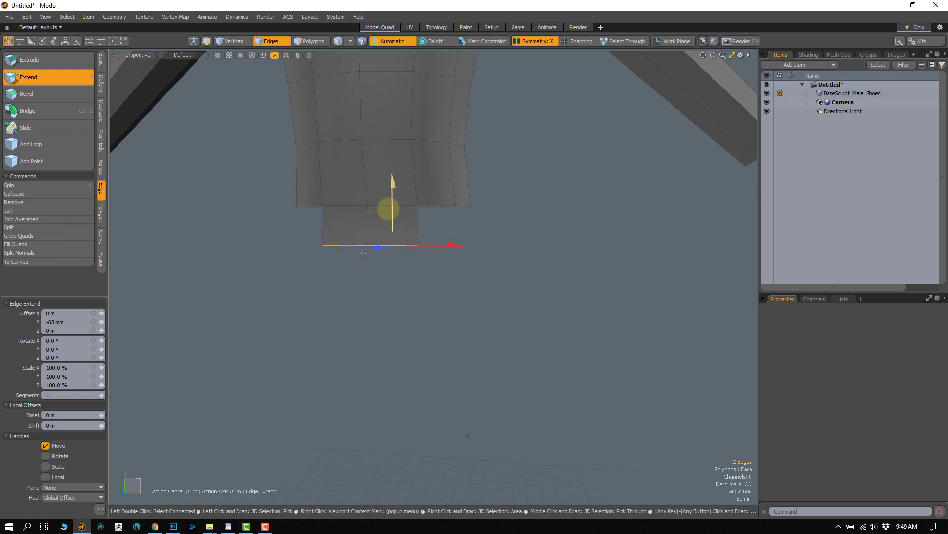
drag(384, 227, 384, 231)
alt+drag(377, 273, 430, 233)
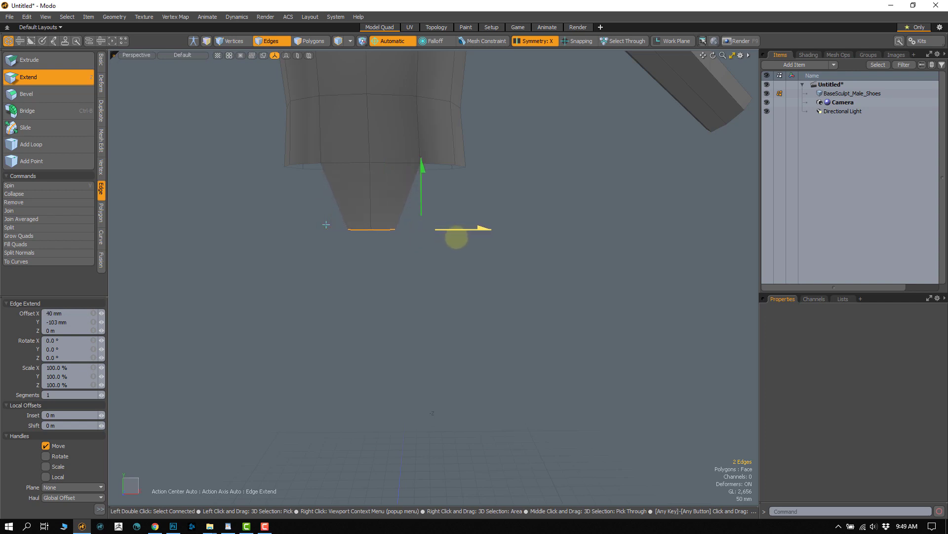
alt+drag(413, 250, 296, 215)
key(space)
Extend the strip's lower edges again and move them about 67 mm down and 91 mm back to form the crotch underside
key(z)
click(346, 233)
key(w)
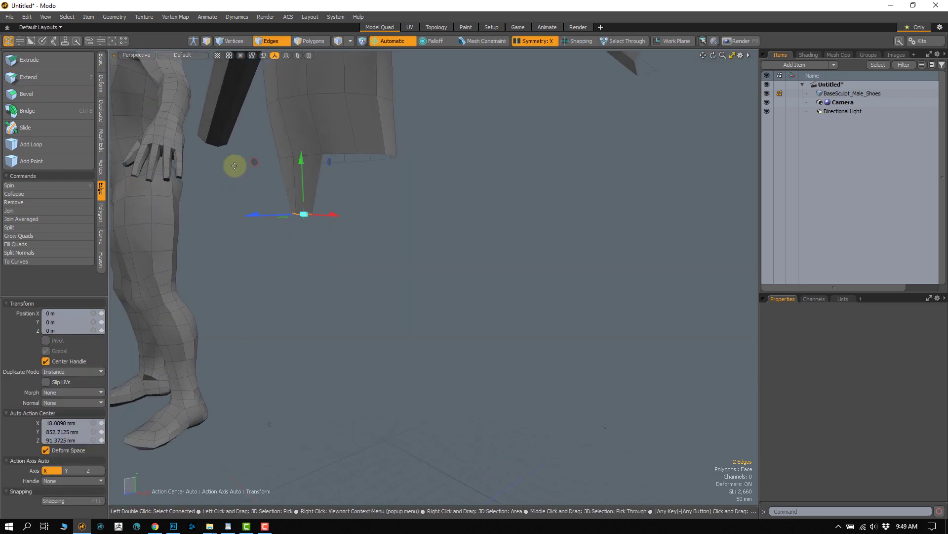
drag(254, 164, 268, 184)
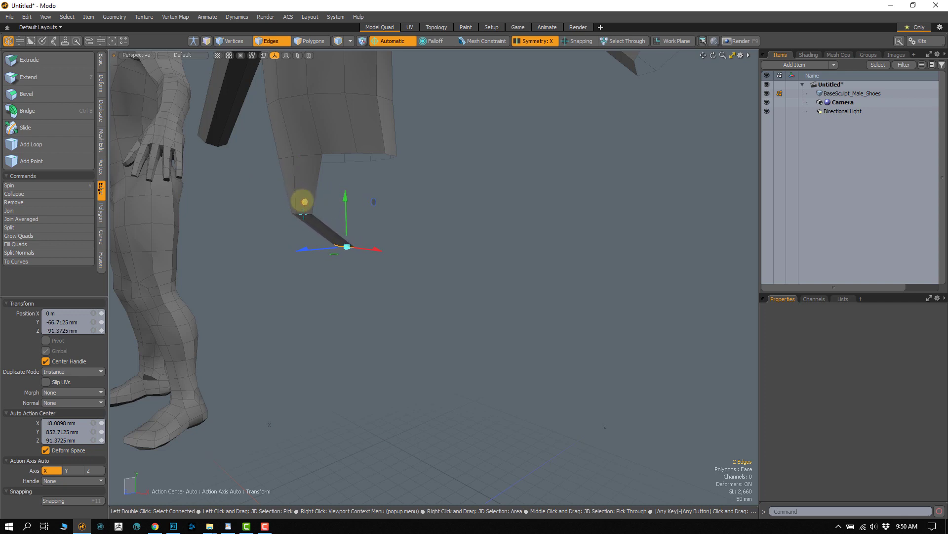
alt+drag(305, 206, 311, 238)
Extend the crotch strip's end edges again, moving them 43 mm up and 62 mm further back
key(space)
key(z)
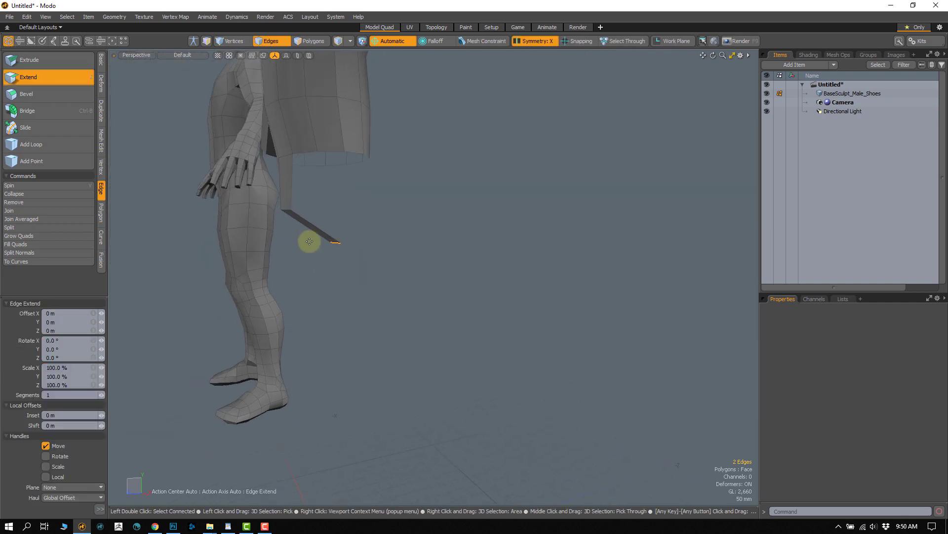
key(w)
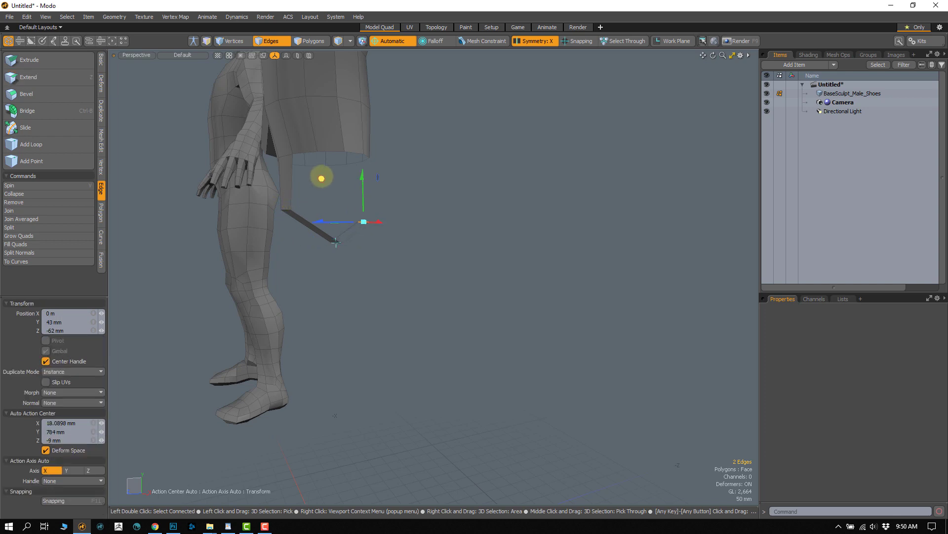
alt+drag(354, 227, 435, 266)
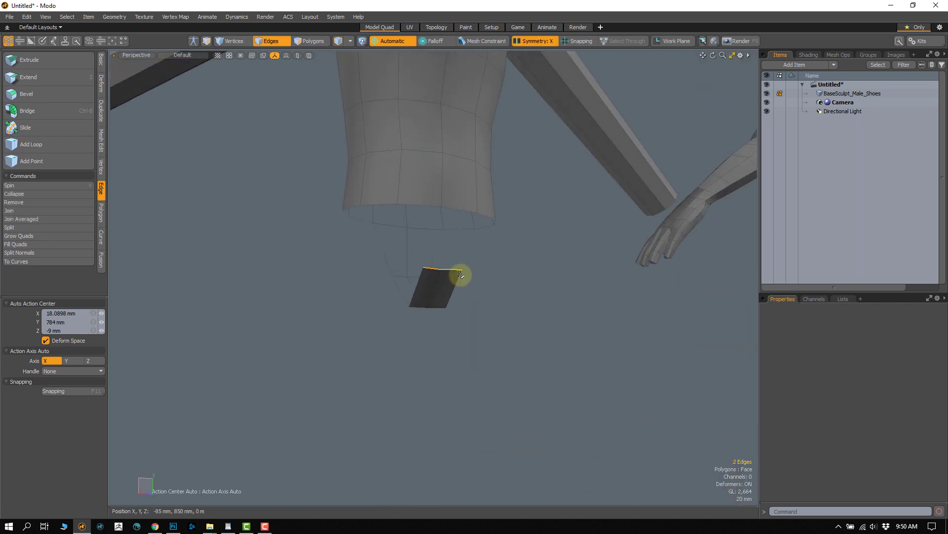
Extend the strip's rear edges up 108 mm and shift them 16 mm in Z to meet the torso's back opening
click(432, 253)
click(444, 270)
key(z)
click(439, 263)
alt+drag(438, 263, 473, 265)
key(w)
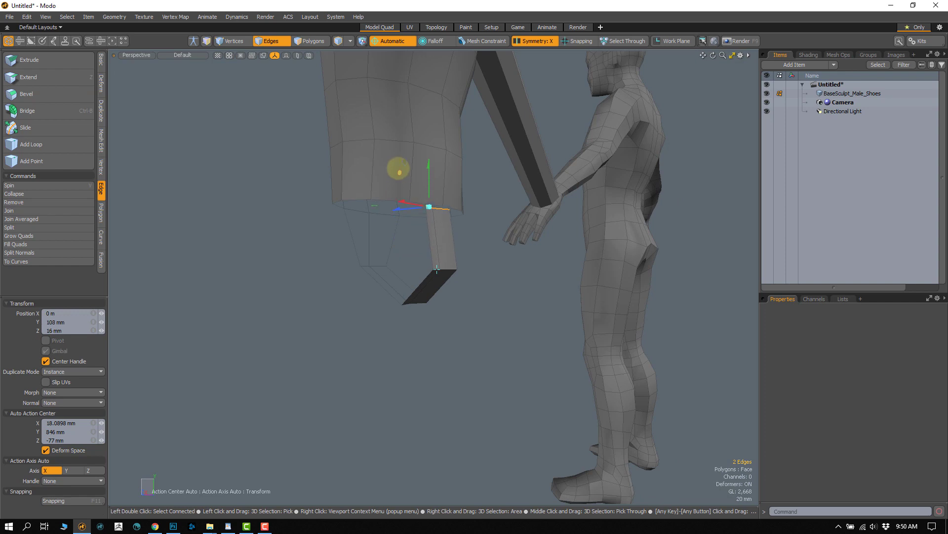
click(296, 292)
Widen the strip's upper rear corners by about 41 mm per side and align its centre vertex with the torso's rear edge
alt+drag(455, 346, 326, 285)
key(1)
click(441, 237)
key(w)
alt+drag(351, 295, 445, 319)
alt+drag(398, 272, 419, 248)
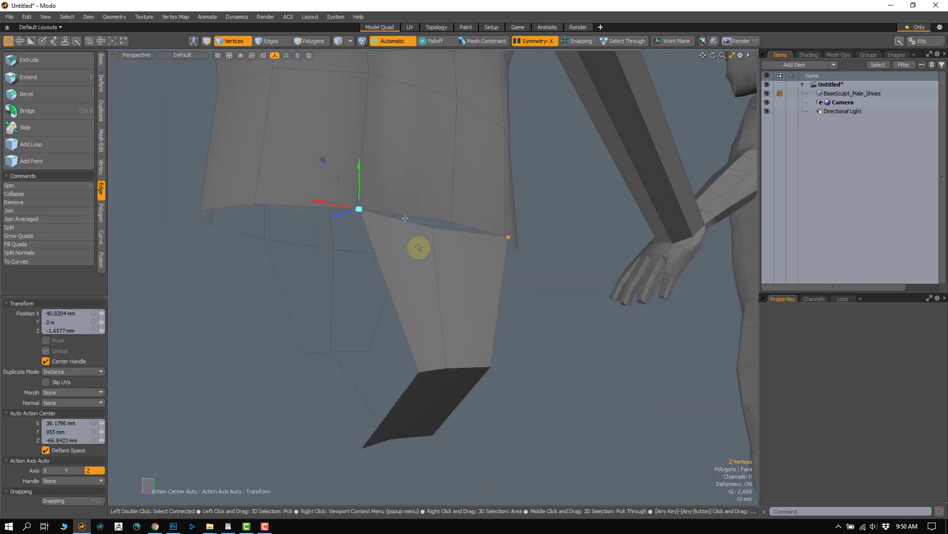
click(430, 225)
mouse_move(393, 277)
alt+mouse_down()
mouse_move(390, 245)
mouse_move(375, 254)
mouse_move(424, 254)
mouse_move(393, 254)
mouse_move(384, 284)
alt+mouse_up()
key(space)
Weld the strip's upper rear vertices to the matching torso vertices with Join Averaged
alt+drag(461, 252, 458, 271)
mouse_move(474, 236)
right_down()
mouse_move(444, 259)
mouse_move(463, 258)
right_up()
alt+drag(454, 278, 467, 283)
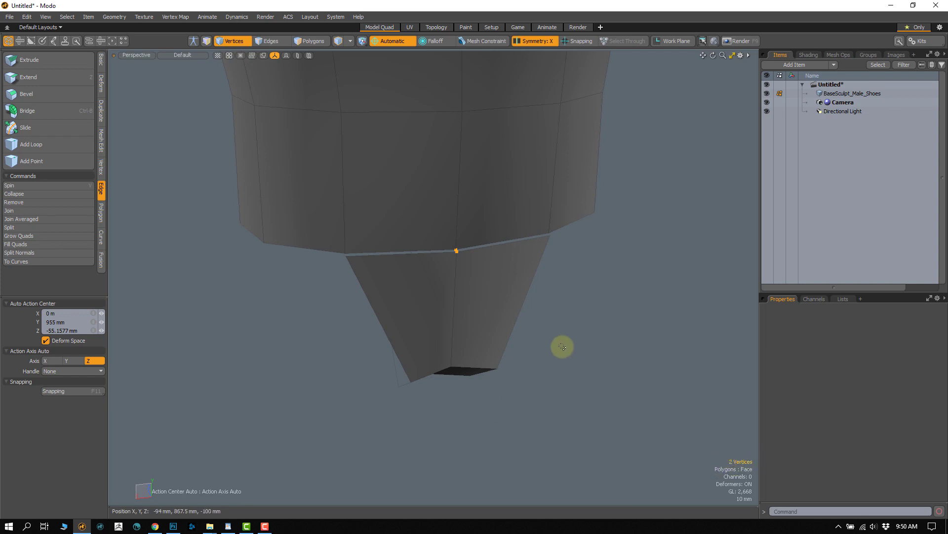
click(100, 168)
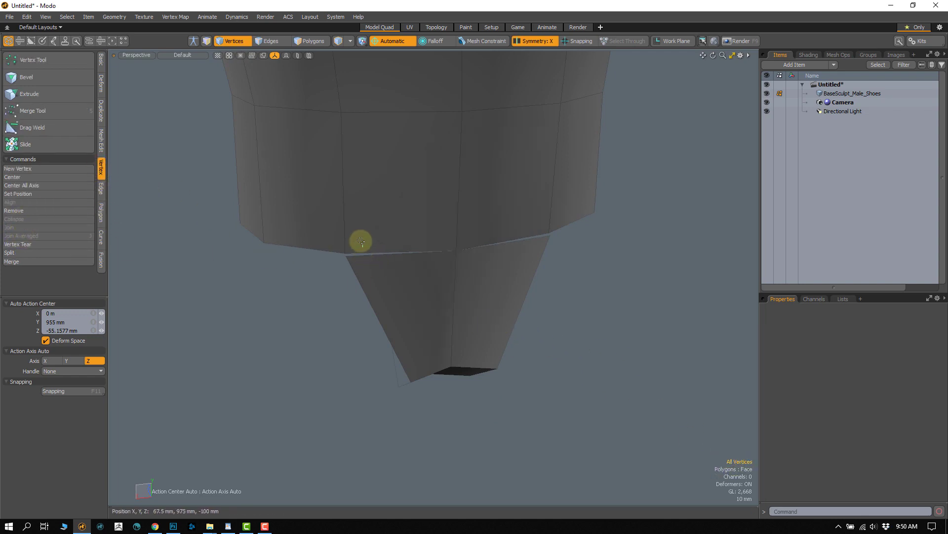
click(27, 237)
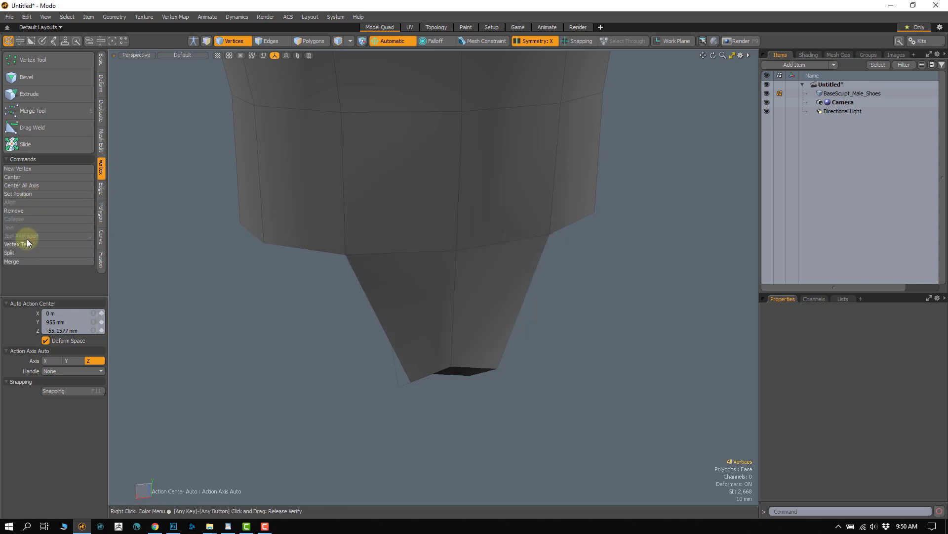
Check the leg openings' edge count by selecting the border edges around both openings
key(2)
alt+drag(265, 343, 398, 288)
ctrl+alt+drag(398, 289, 330, 256)
right_drag(416, 276, 341, 252)
mouse_move(340, 252)
alt+mouse_down()
mouse_move(429, 288)
mouse_move(447, 263)
mouse_move(375, 274)
mouse_move(392, 224)
mouse_move(383, 246)
mouse_move(384, 212)
mouse_move(388, 222)
alt+mouse_up()
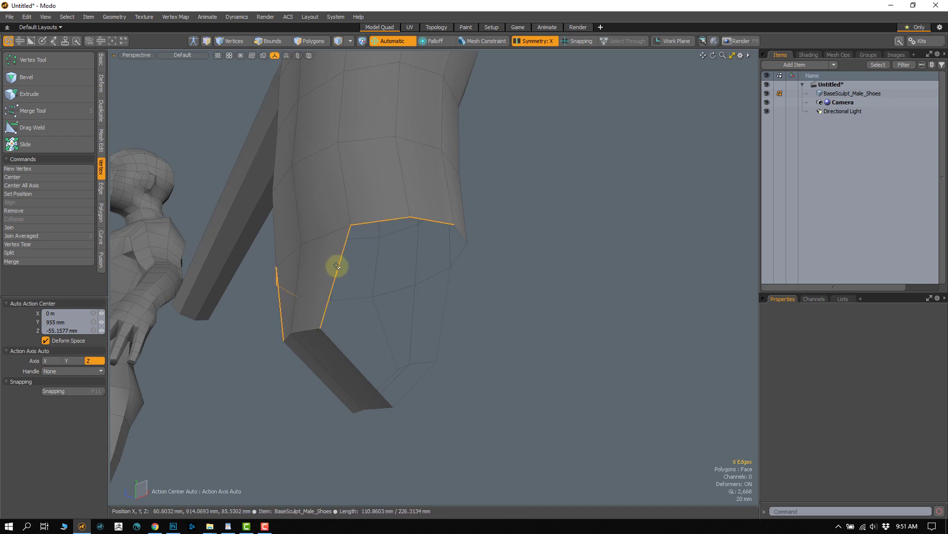
shift+click(338, 357)
alt+drag(339, 362, 413, 315)
shift+click(386, 335)
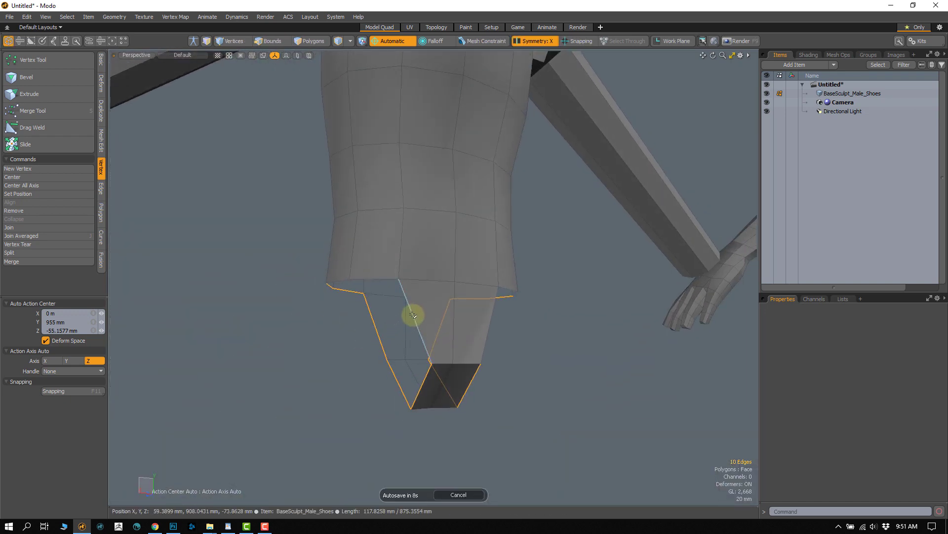
shift+click(374, 279)
alt+drag(337, 298, 417, 297)
shift+click(335, 272)
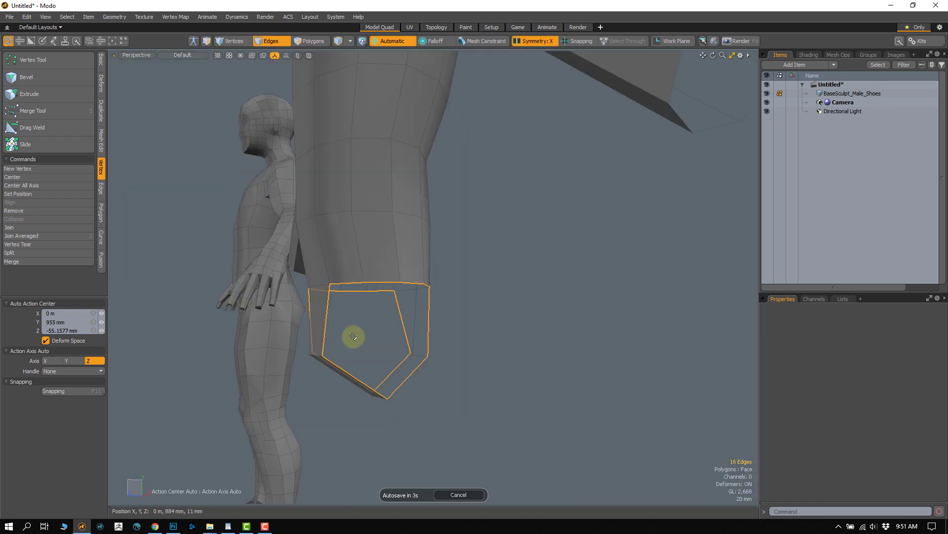
mouse_move(390, 337)
alt+mouse_down()
mouse_move(391, 319)
mouse_move(401, 326)
alt+mouse_up()
alt+shift+drag(401, 326, 415, 310)
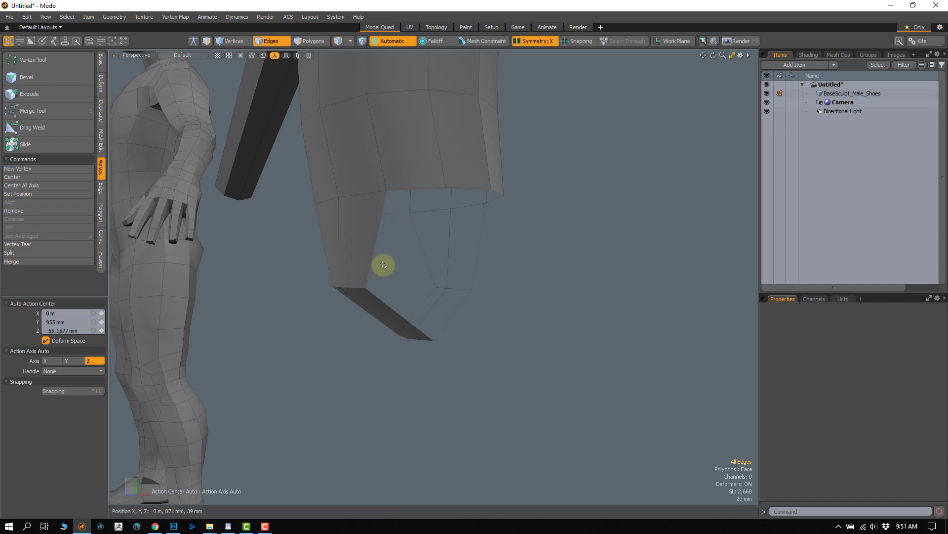
Bevel the crotch strip's lowest cross edges by 30 mm and raise the round level
right_drag(469, 285, 466, 289)
mouse_move(430, 328)
alt+mouse_down()
mouse_move(392, 313)
mouse_move(413, 347)
mouse_move(417, 322)
mouse_move(426, 355)
mouse_move(467, 373)
alt+mouse_up()
key(b)
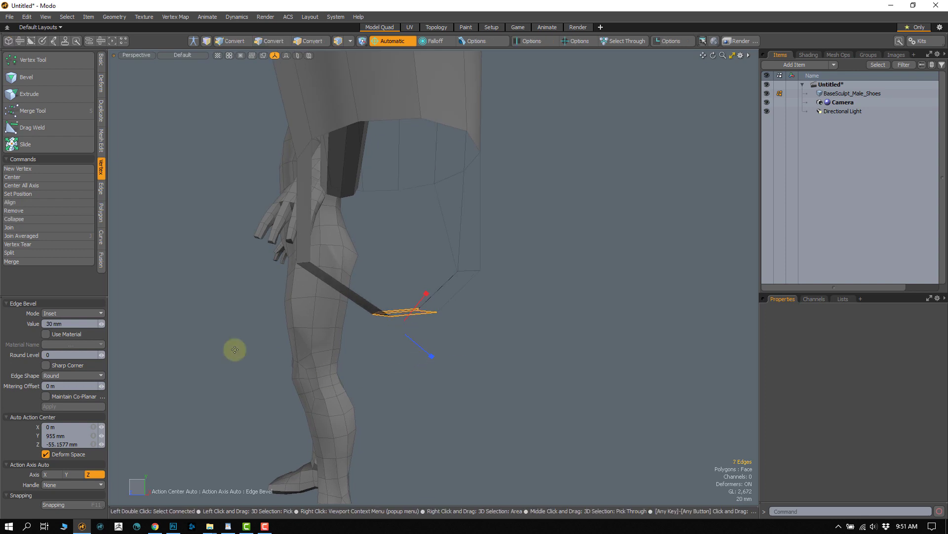
click(103, 356)
key(Escape)
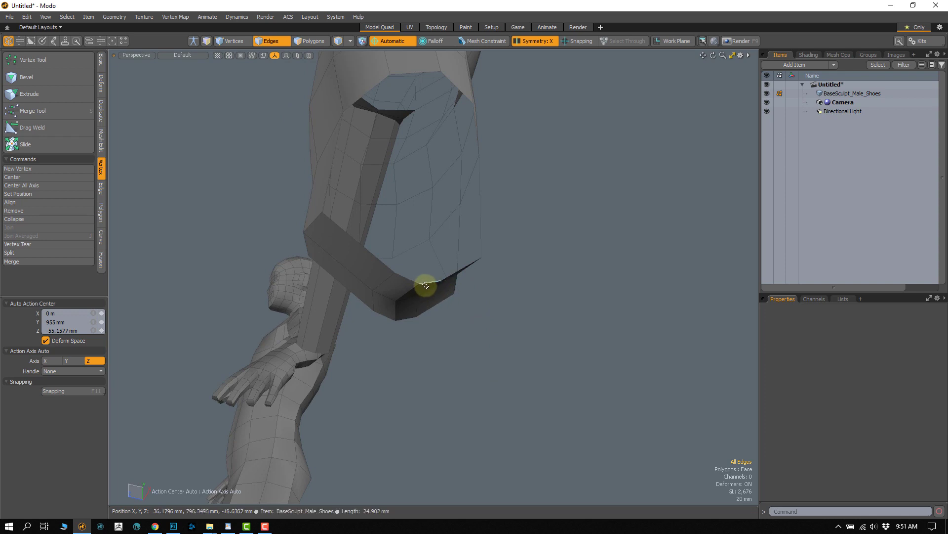
Check the edge count of a single leg opening by selecting its border with symmetry off
double_click(425, 285)
alt+drag(426, 291, 479, 308)
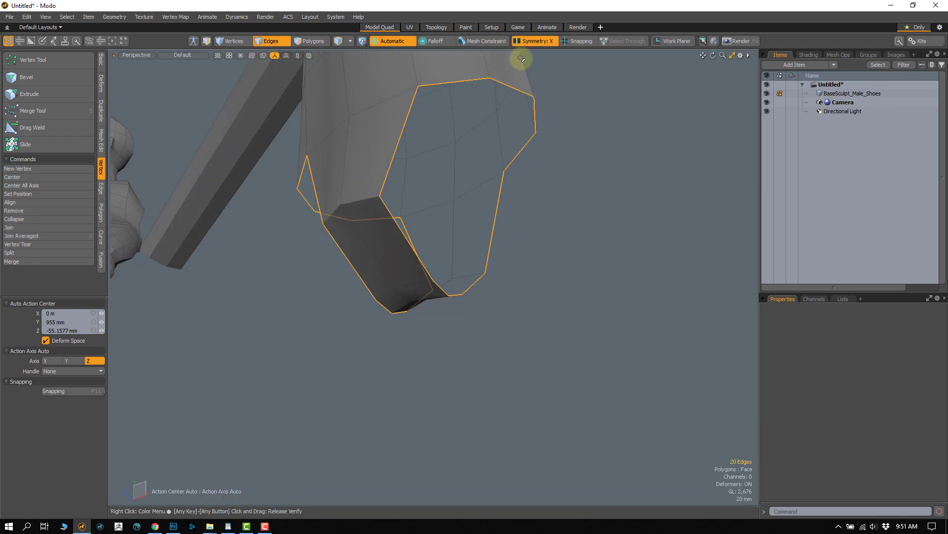
double_click(384, 184)
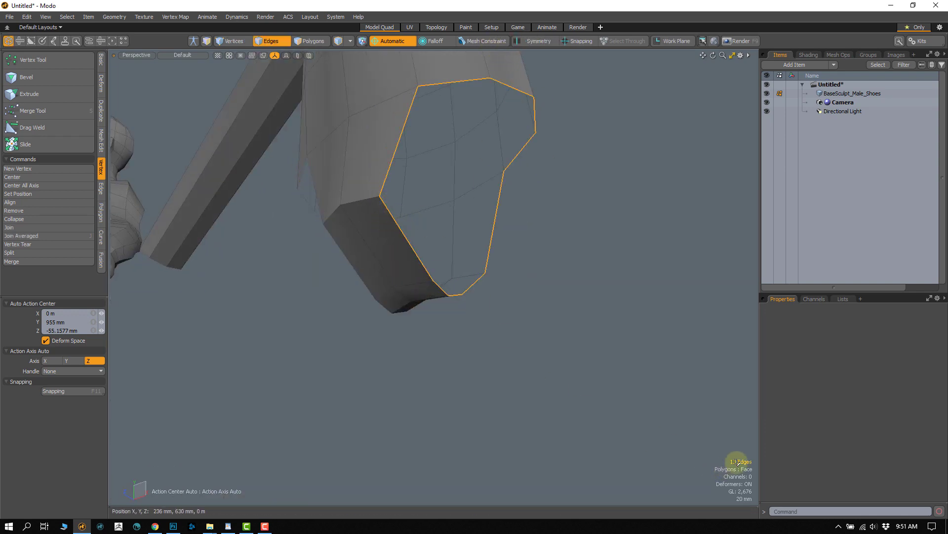
right_drag(759, 464, 758, 463)
alt+drag(479, 331, 409, 274)
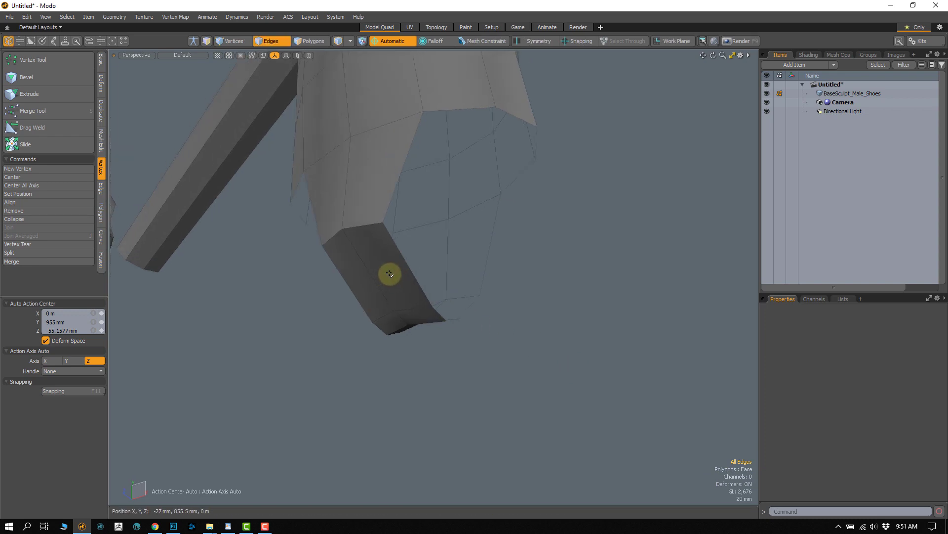
Loop slice the crotch strip's sloping front underside at 50% and its upright rear section, and recheck the leg opening's edges
key(alt+c)
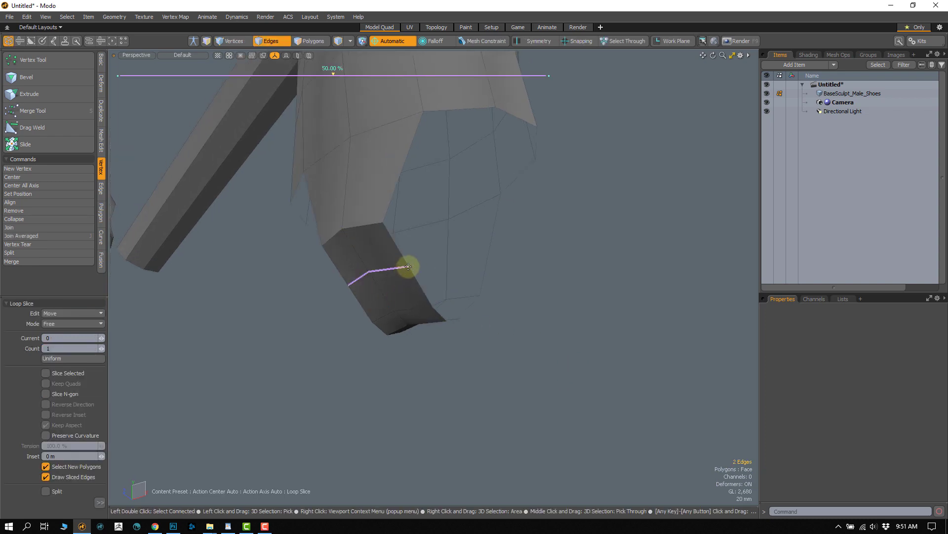
mouse_move(407, 267)
alt+mouse_down()
mouse_move(272, 271)
mouse_move(404, 269)
alt+mouse_up()
key(space)
click(436, 247)
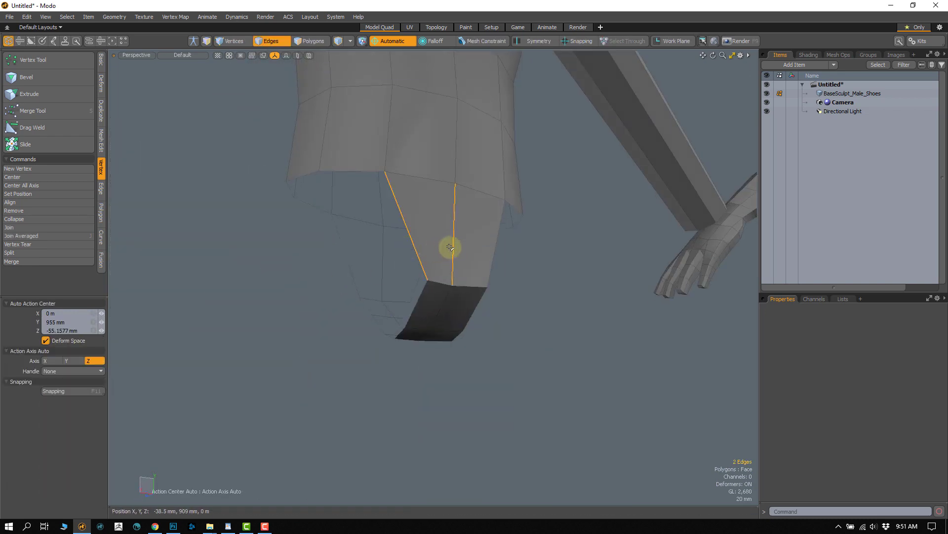
key(alt+c)
key(space)
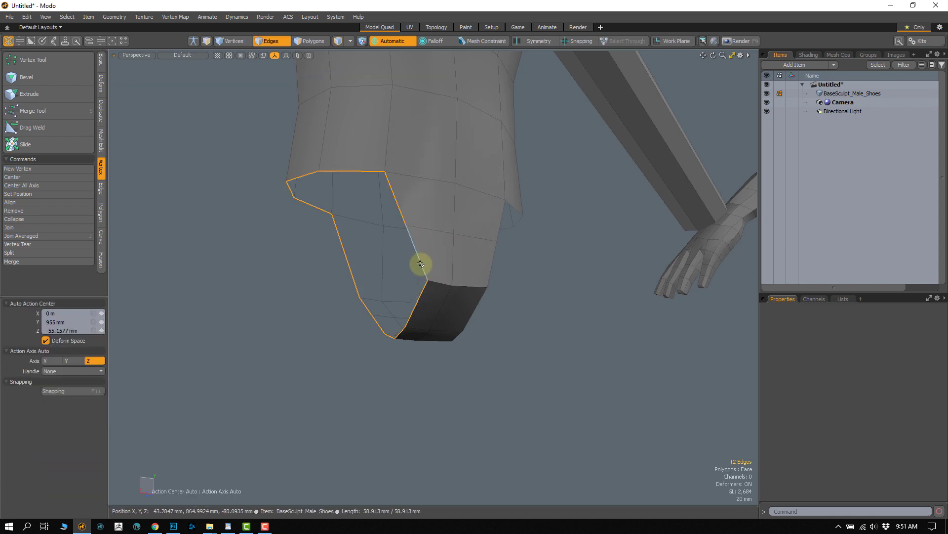
click(746, 452)
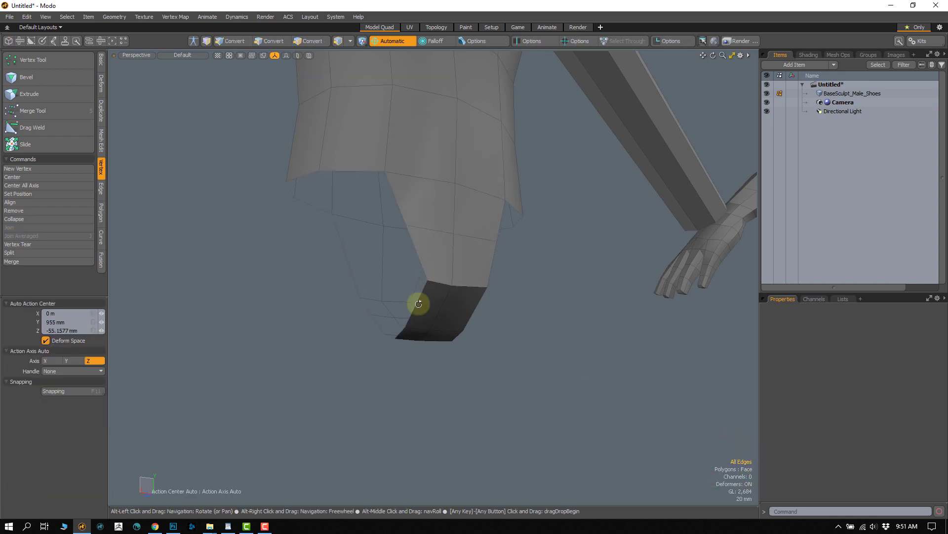
Undo the crotch strip's loop slices and the bevel on its lowest cross edges
alt+drag(417, 302, 393, 240)
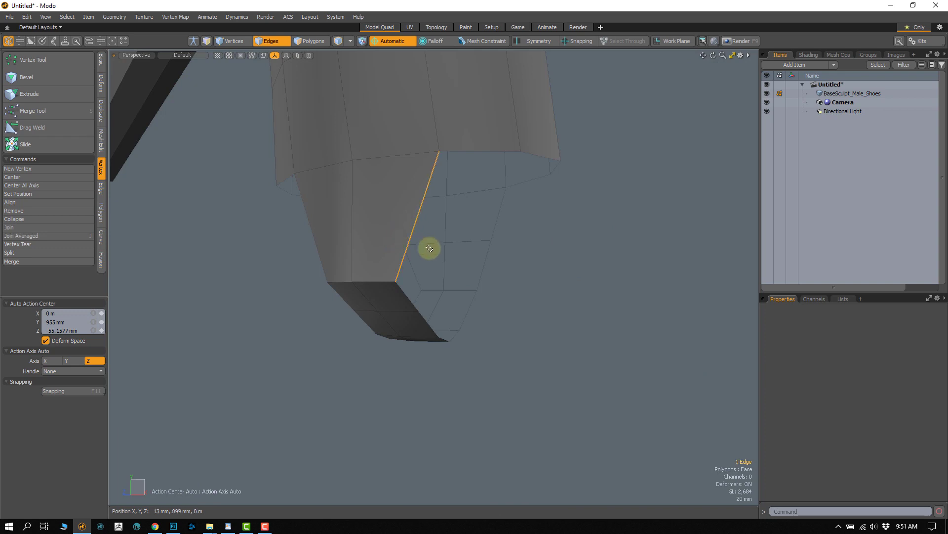
alt+drag(457, 296, 460, 262)
click(465, 258)
click(467, 267)
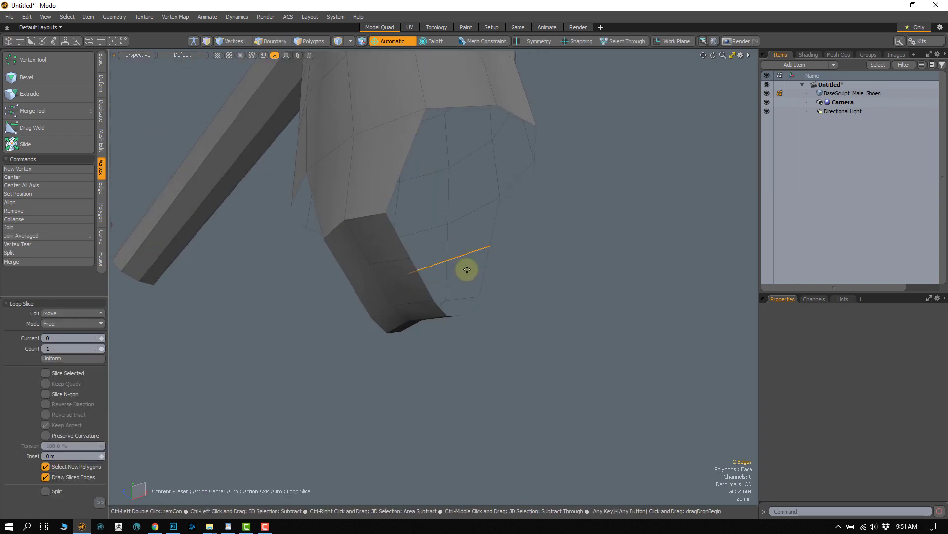
click(447, 305)
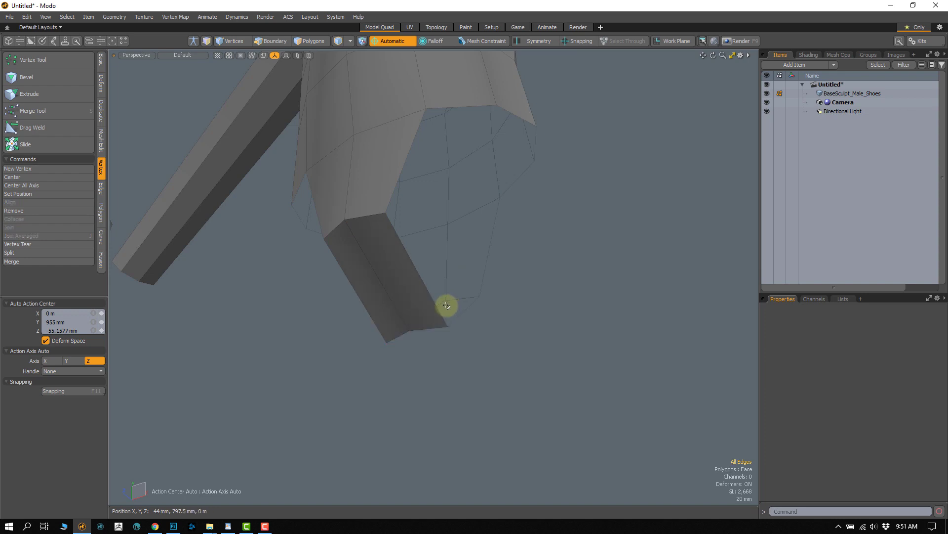
With X symmetry on, move the front hem vertices at the crotch strip's upper corners 8.71 mm down and 3.47 mm forward
alt+drag(444, 305, 372, 262)
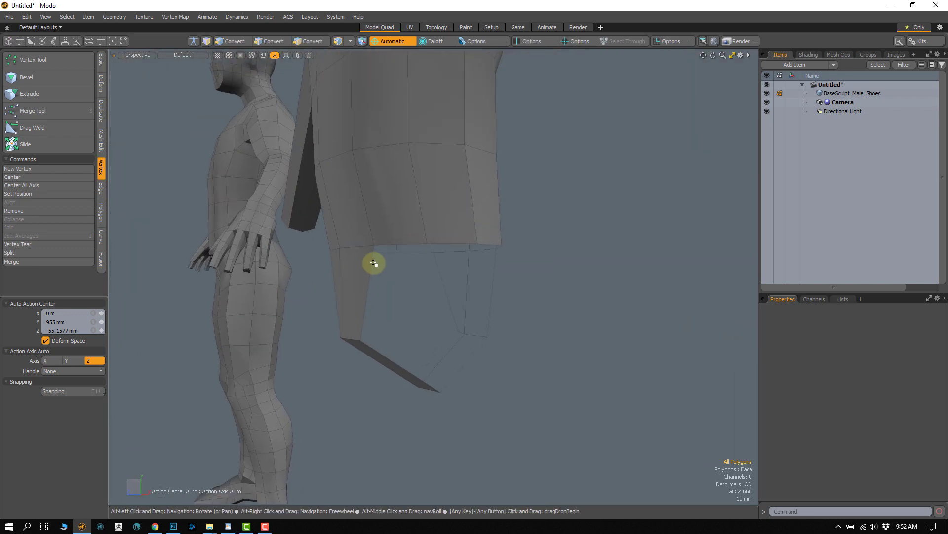
key(3)
key(1)
click(374, 245)
key(w)
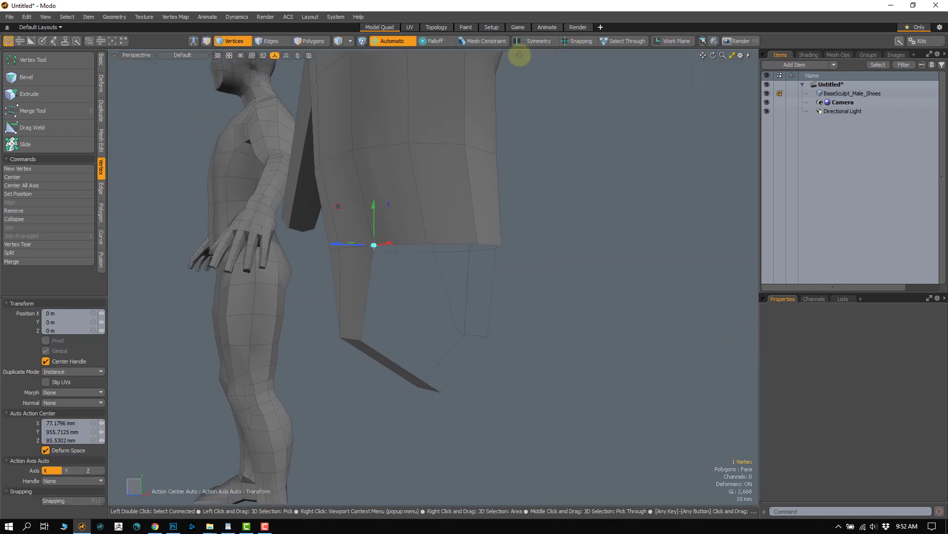
alt+drag(408, 271, 492, 287)
key(space)
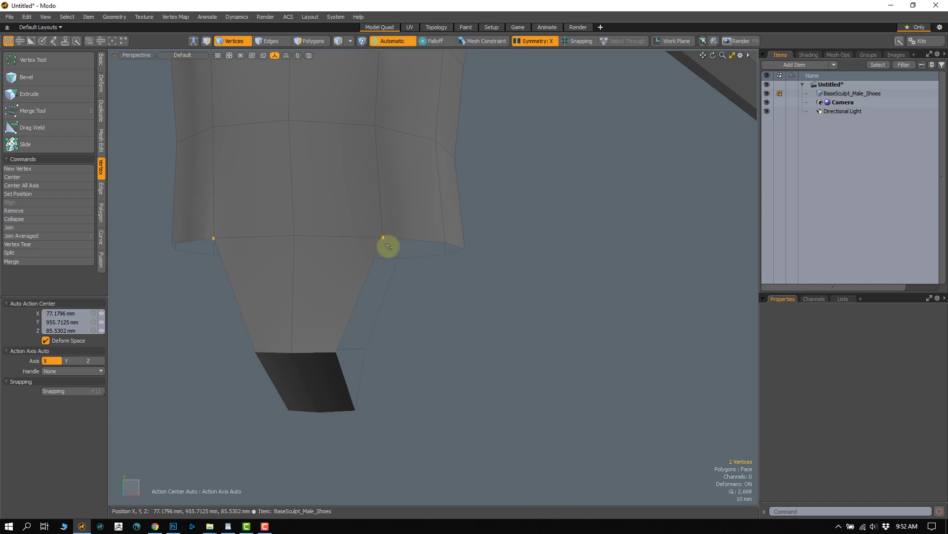
key(w)
alt+drag(417, 281, 346, 210)
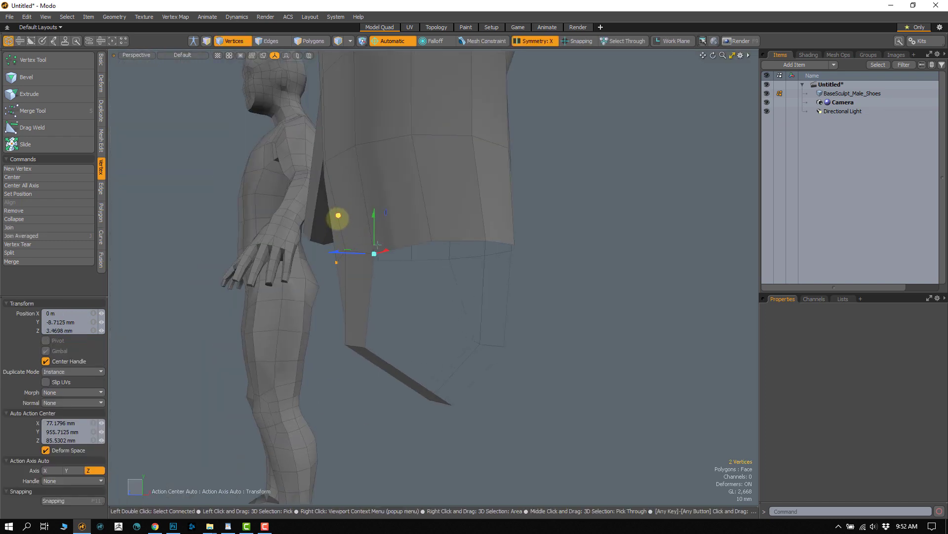
key(space)
Reposition the neighbouring pairs of hem vertices towards the hips to round the torso's lower edge
alt+drag(406, 244, 387, 206)
click(424, 241)
key(w)
key(space)
key(w)
key(space)
key(w)
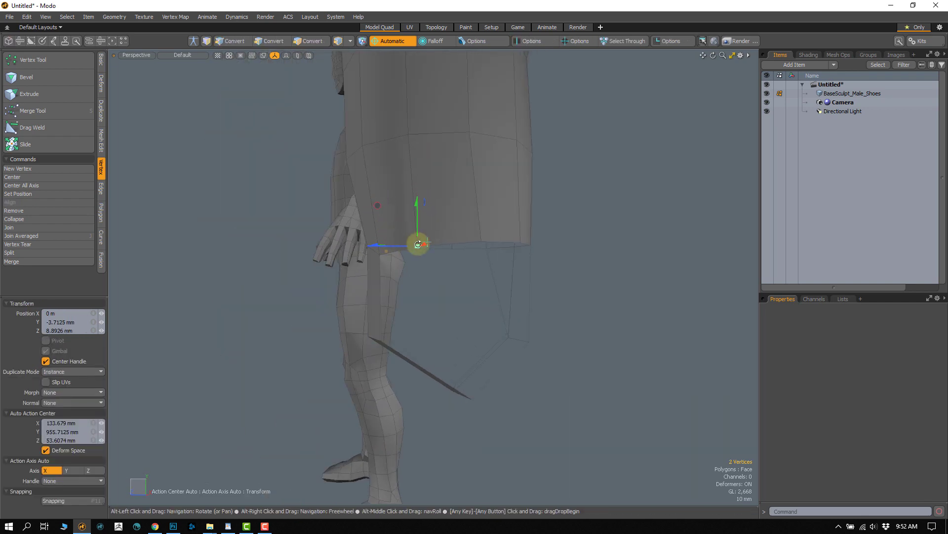
key(space)
alt+drag(417, 244, 377, 289)
key(w)
key(space)
Compare the leg crease on the reference body and raise the outer hip vertices of the leg openings
alt+shift+drag(378, 289, 483, 272)
alt+shift+drag(242, 286, 326, 273)
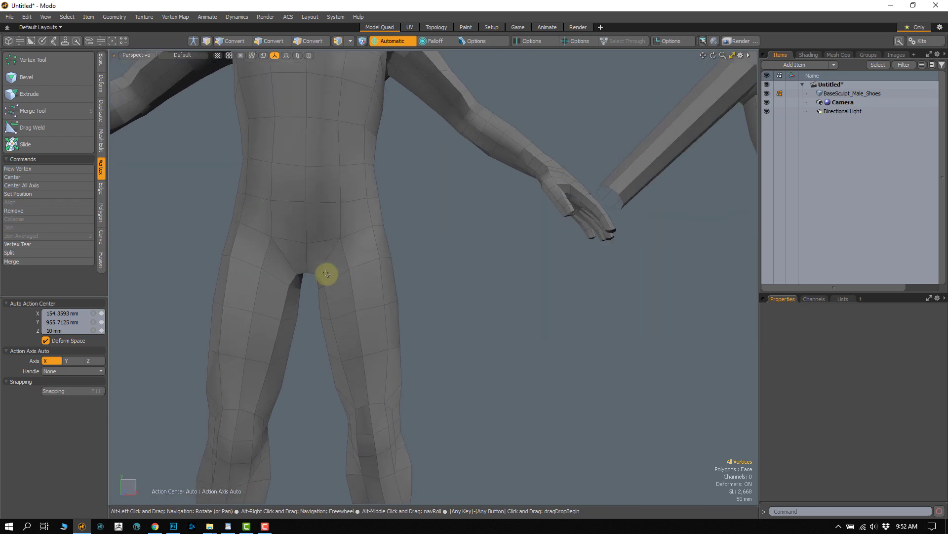
key(2)
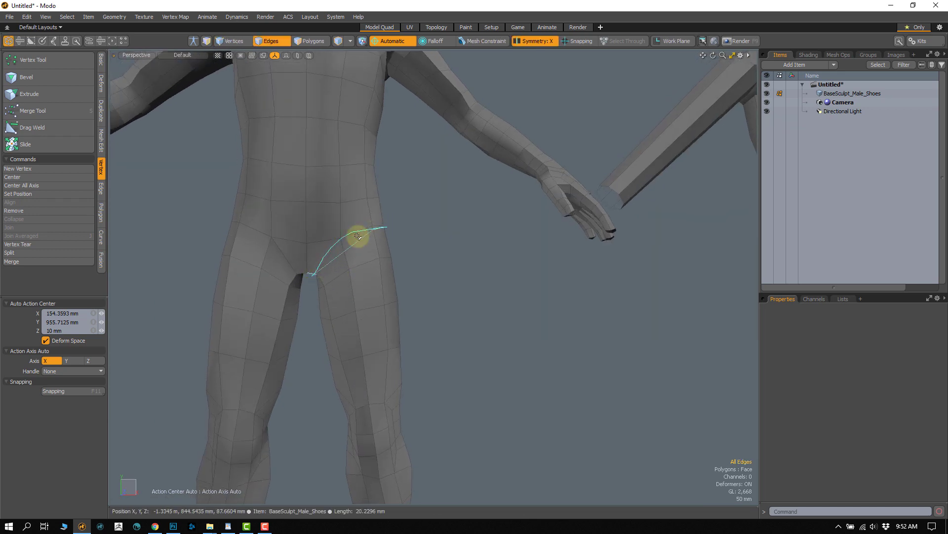
alt+drag(380, 228, 381, 208)
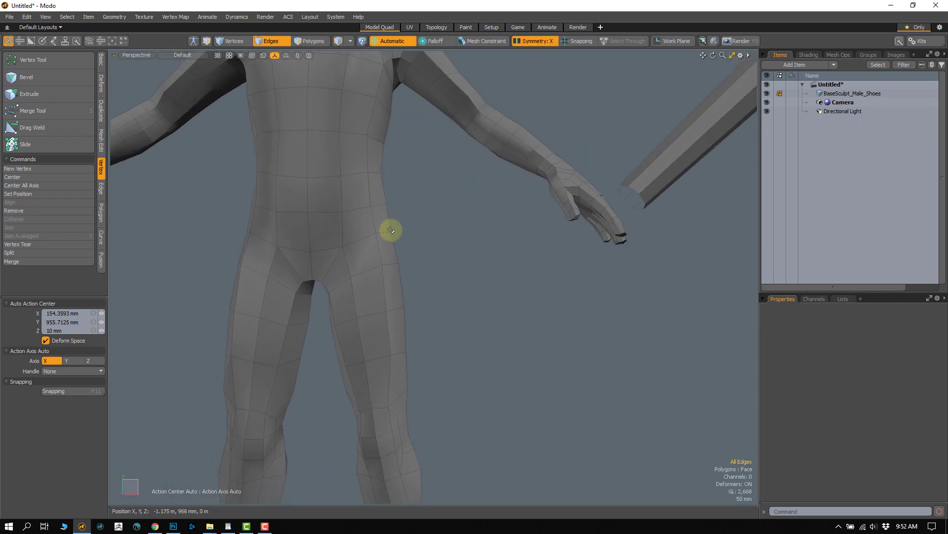
alt+drag(404, 245, 453, 233)
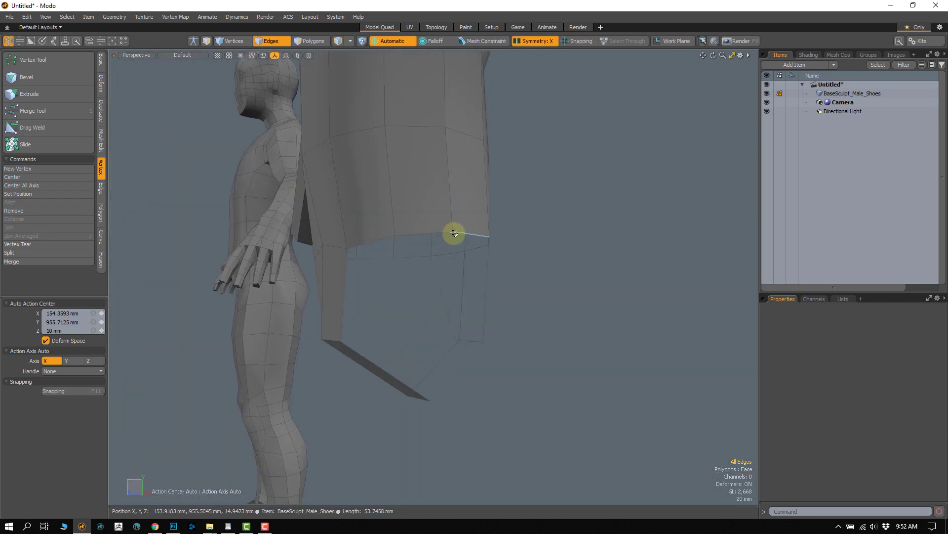
key(w)
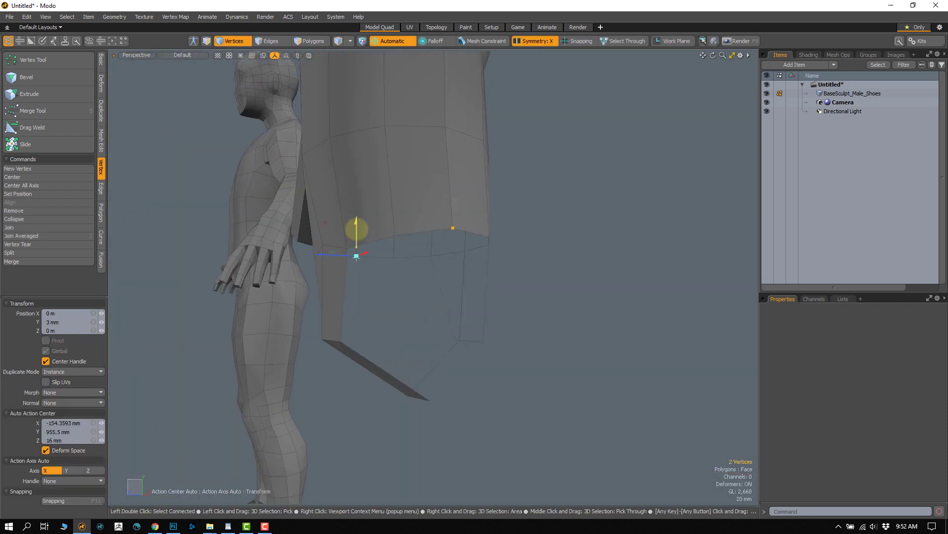
key(space)
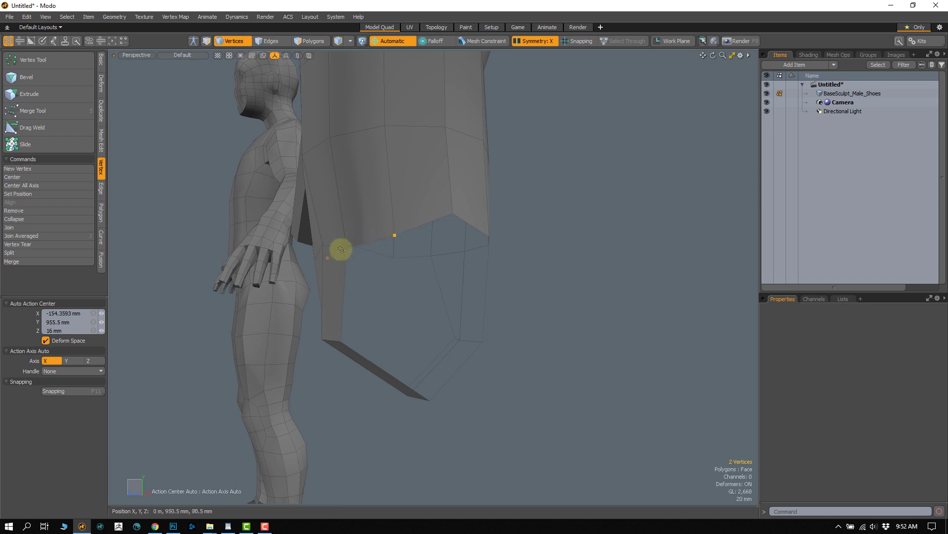
Lower the front hem vertices above the crotch strip and adjust the adjacent pair to slope the leg openings
key(w)
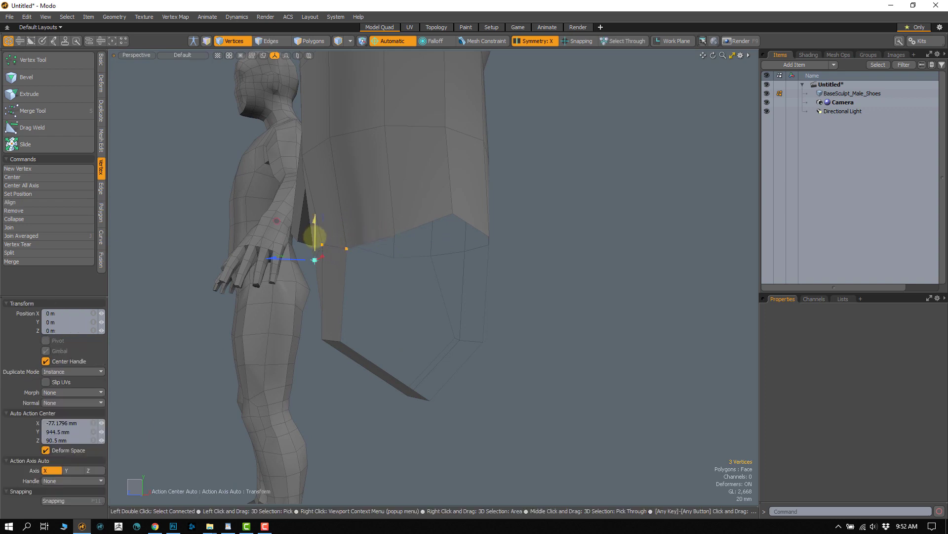
key(space)
click(394, 236)
key(w)
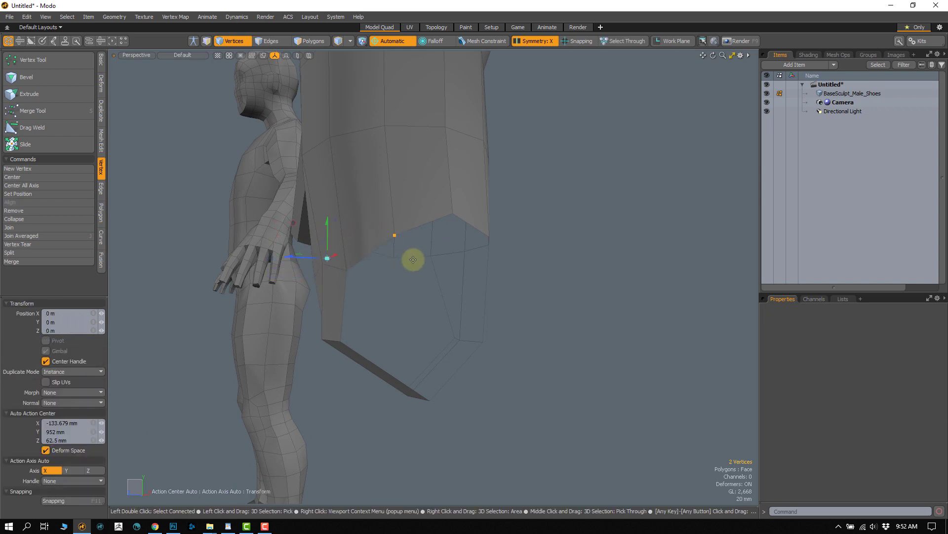
alt+drag(413, 260, 462, 252)
key(space)
key(w)
Lower the three back hem vertices above the crotch strip and move the adjacent pair 7.71 mm down and 14.89 mm back
key(space)
shift+click(455, 247)
key(w)
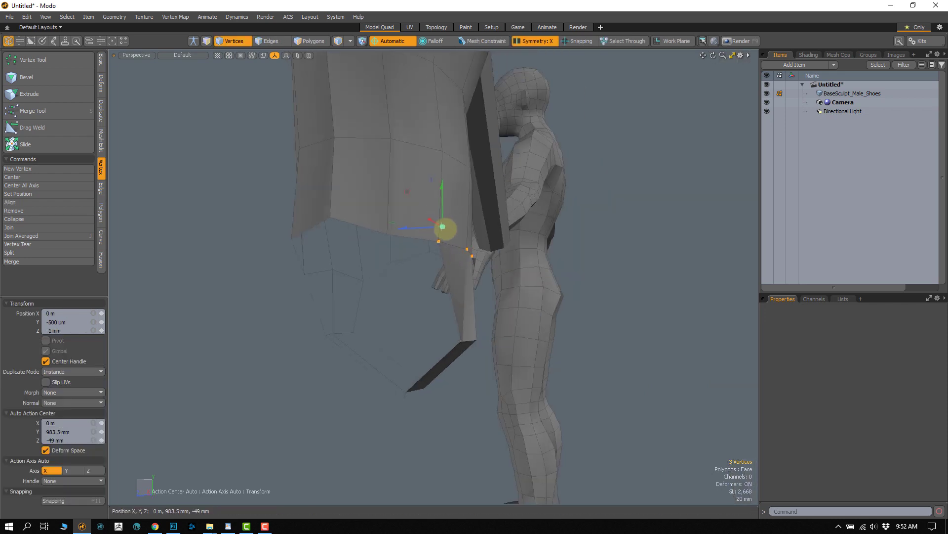
key(space)
click(388, 234)
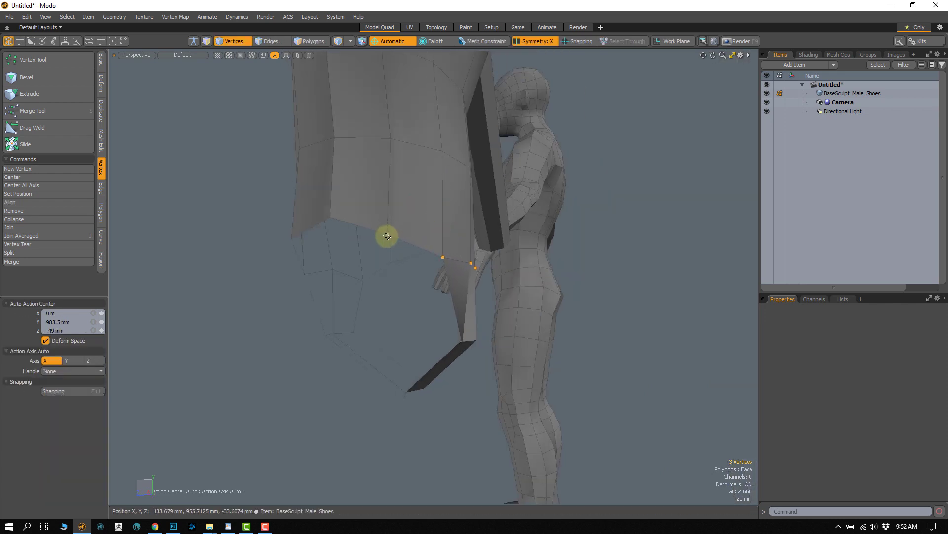
key(w)
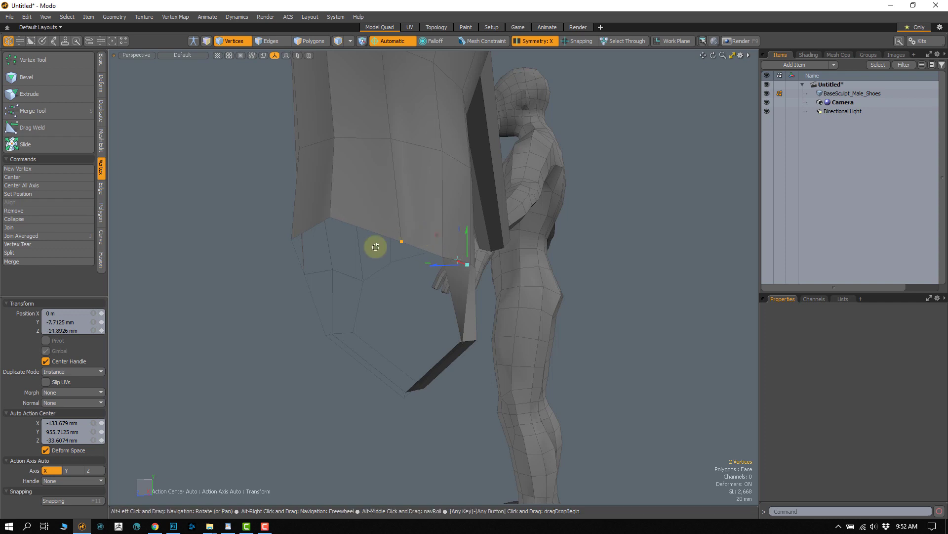
alt+drag(375, 246, 430, 207)
key(space)
click(576, 297)
Select both leg tubes and shift them 25 mm outward and 15.88 mm down with symmetry
scroll(451, 277, down, 2)
scroll(455, 322, down, 2)
scroll(429, 238, up, 2)
key(3)
double_click(428, 239)
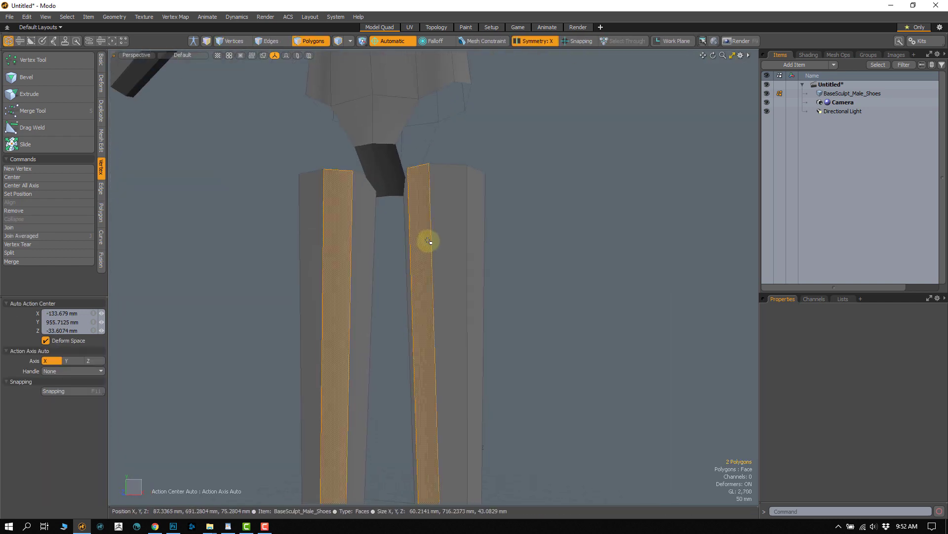
key(w)
scroll(447, 250, up, 2)
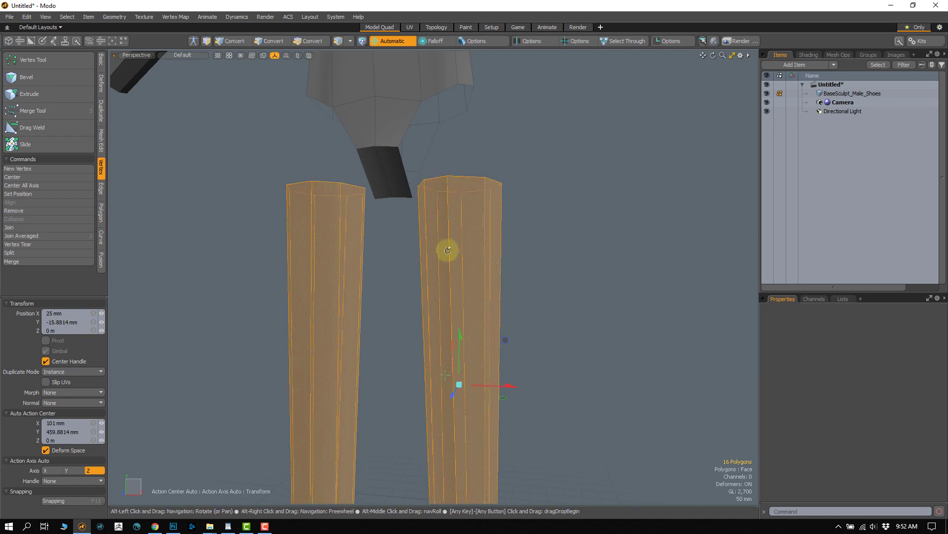
scroll(434, 247, up, 2)
key(space)
key(space)
Lower both leg tubes to leave a gap between their open tops and the crotch
alt+drag(449, 218, 391, 289)
shift+right_drag(416, 280, 420, 274)
mouse_move(420, 275)
alt+mouse_down()
mouse_move(429, 231)
mouse_move(409, 258)
mouse_move(435, 330)
mouse_move(430, 246)
alt+mouse_up()
scroll(424, 243, down, 4)
key(3)
double_click(435, 314)
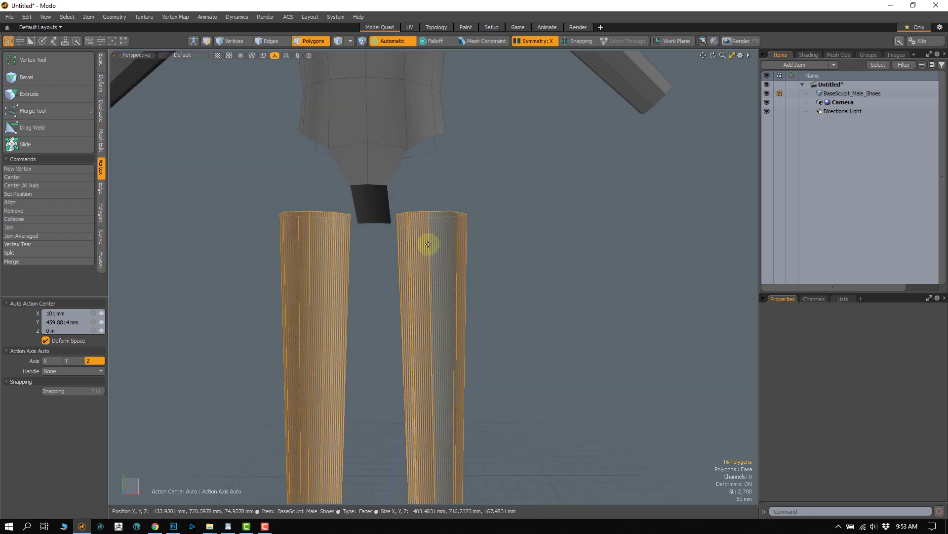
key(y)
drag(433, 331, 433, 361)
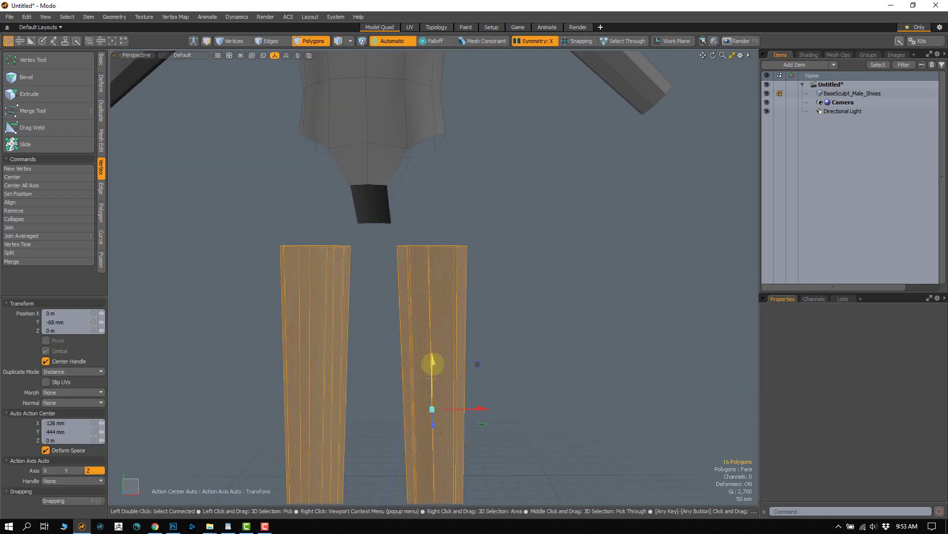
Bridge the torso's leg openings to the top border loops of both legs using 2 segments in Curve mode
key(2)
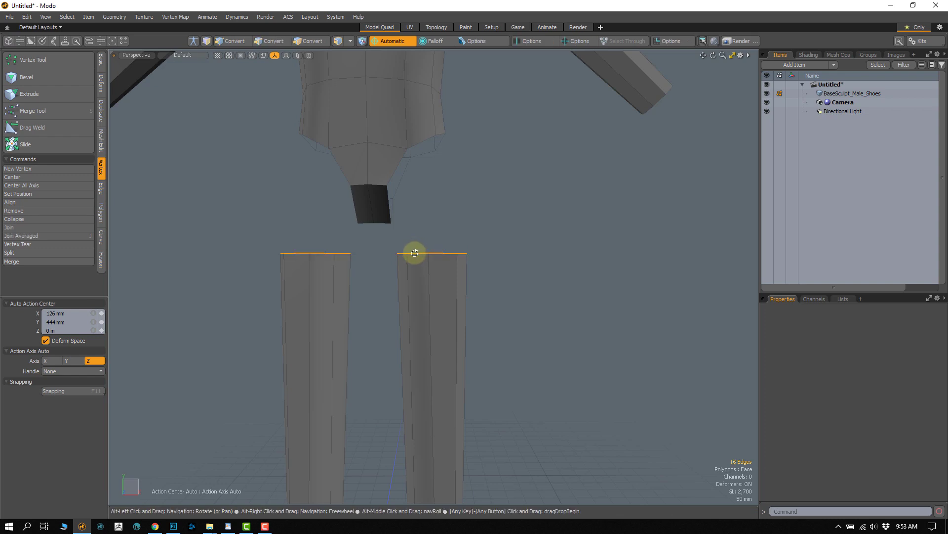
alt+drag(414, 253, 384, 209)
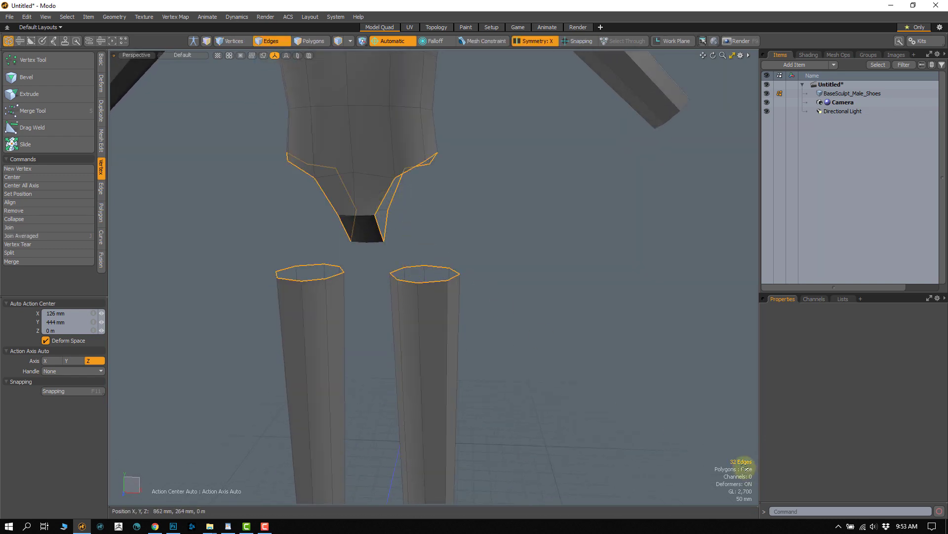
key(shift+b)
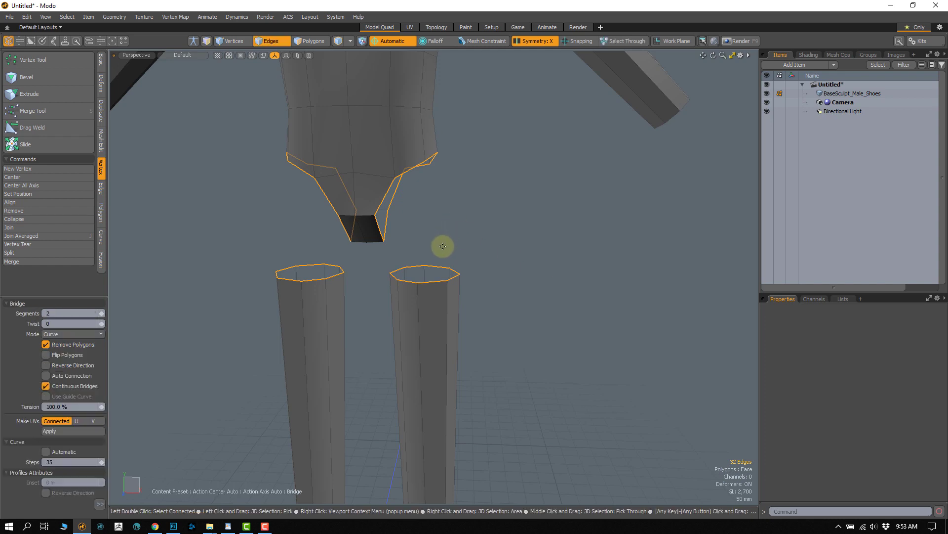
click(445, 244)
alt+drag(424, 272, 427, 252)
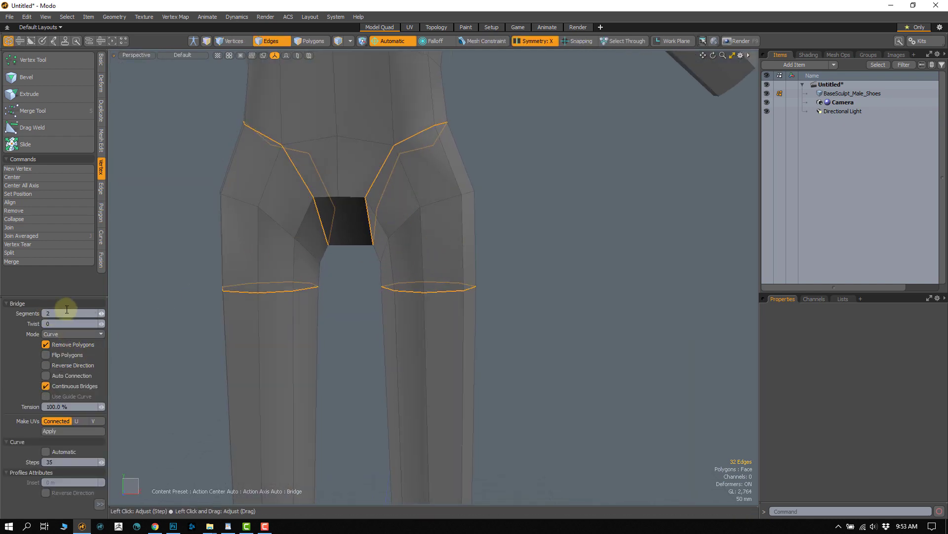
key(space)
click(553, 233)
key(space)
Try removing the middle edge loop of the bridged hips to compare the polygon flow, and restore it
drag(431, 174, 437, 233)
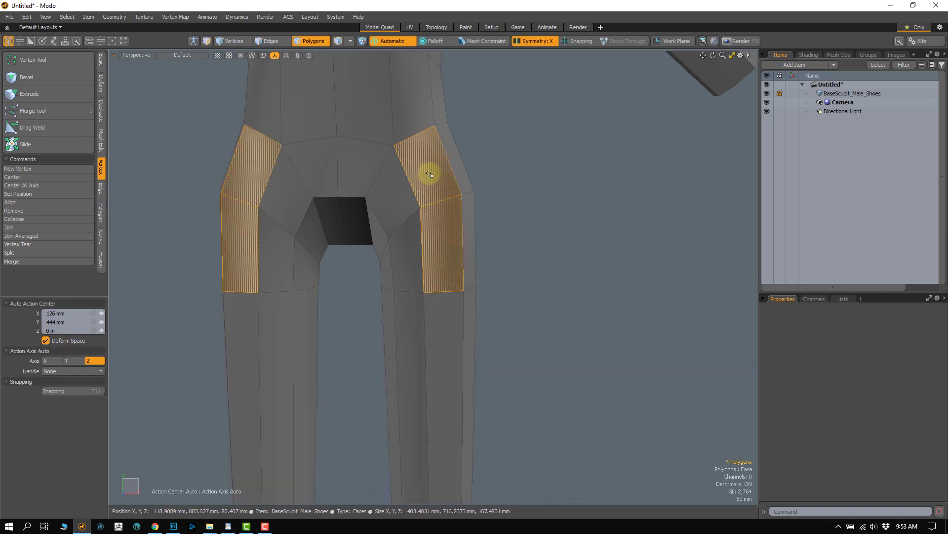
mouse_move(397, 196)
mouse_down()
mouse_move(406, 247)
mouse_move(418, 232)
mouse_move(432, 253)
mouse_move(417, 235)
mouse_up()
key(2)
double_click(449, 211)
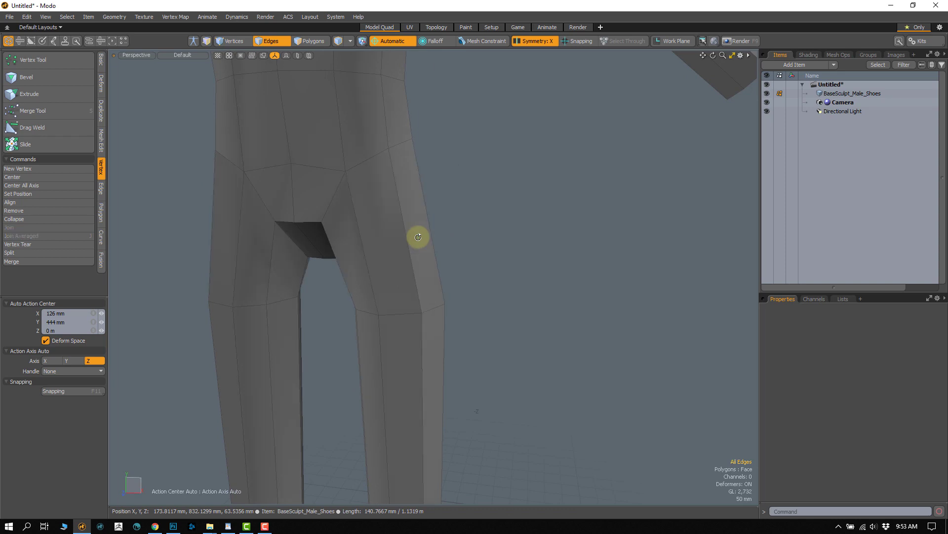
alt+drag(349, 269, 457, 206)
key(3)
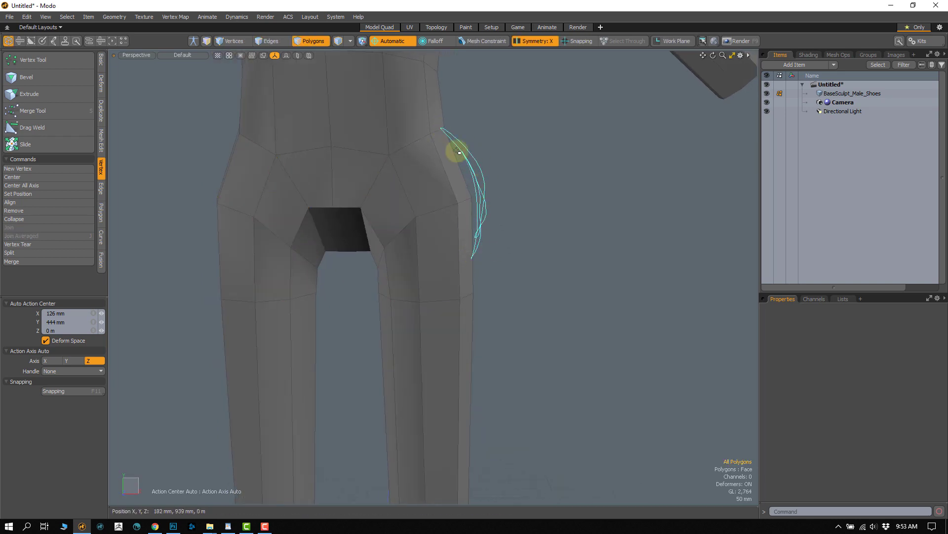
Inspect the joined body mesh, checking the polygon flow around the shoulders, neck base and hips
ctrl+alt+drag(457, 150, 427, 232)
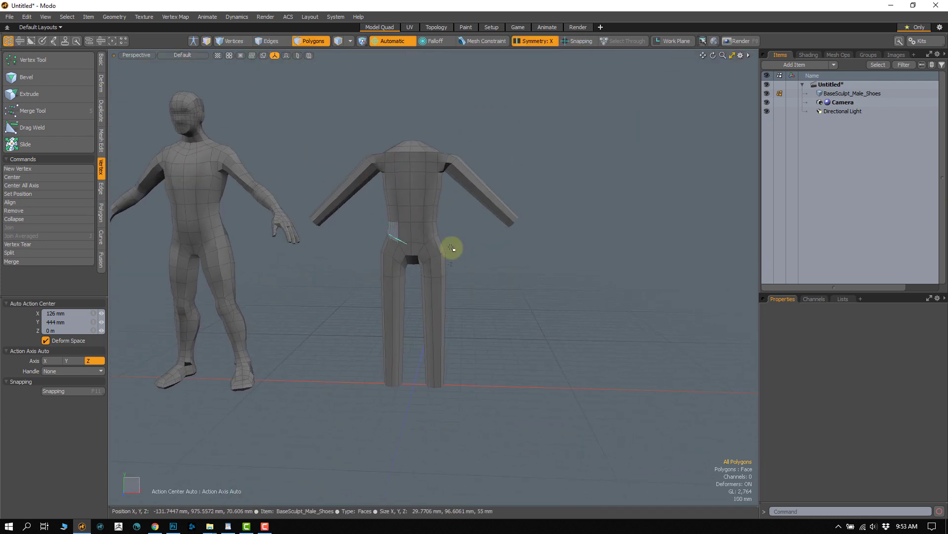
alt+shift+drag(398, 141, 438, 201)
alt+shift+drag(452, 276, 422, 256)
double_click(385, 273)
mouse_move(473, 198)
mouse_down()
mouse_move(476, 184)
mouse_move(435, 247)
mouse_up()
alt+drag(435, 296, 345, 292)
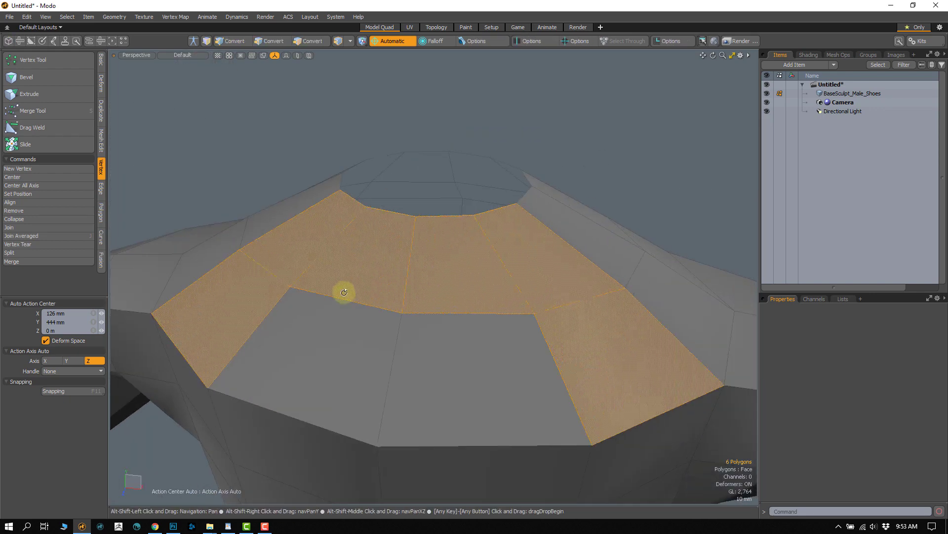
mouse_move(416, 282)
ctrl+alt+mouse_down()
mouse_move(390, 277)
mouse_move(413, 305)
mouse_move(420, 292)
ctrl+alt+mouse_up()
click(533, 188)
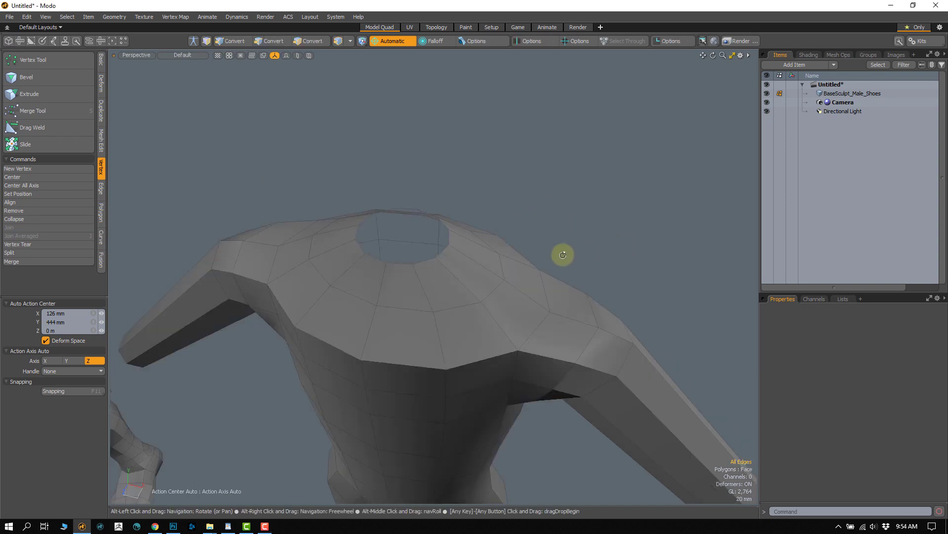
alt+drag(561, 254, 466, 254)
ctrl+alt+drag(466, 286, 483, 222)
click(478, 365)
alt+drag(478, 364, 451, 409)
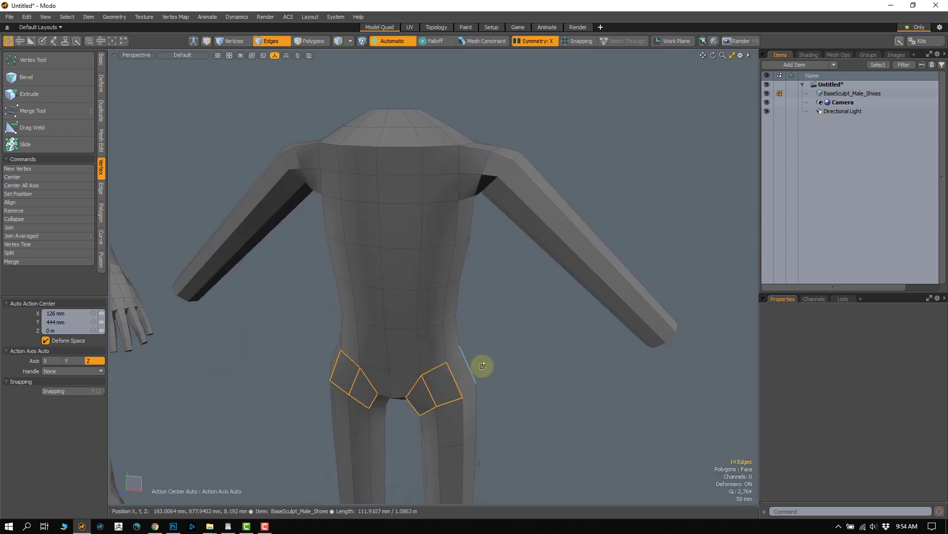
alt+drag(482, 366, 455, 359)
Examine the border edge loop around the neck opening and the surrounding shoulder topology
alt+drag(426, 207, 428, 203)
double_click(434, 197)
key(shift+a)
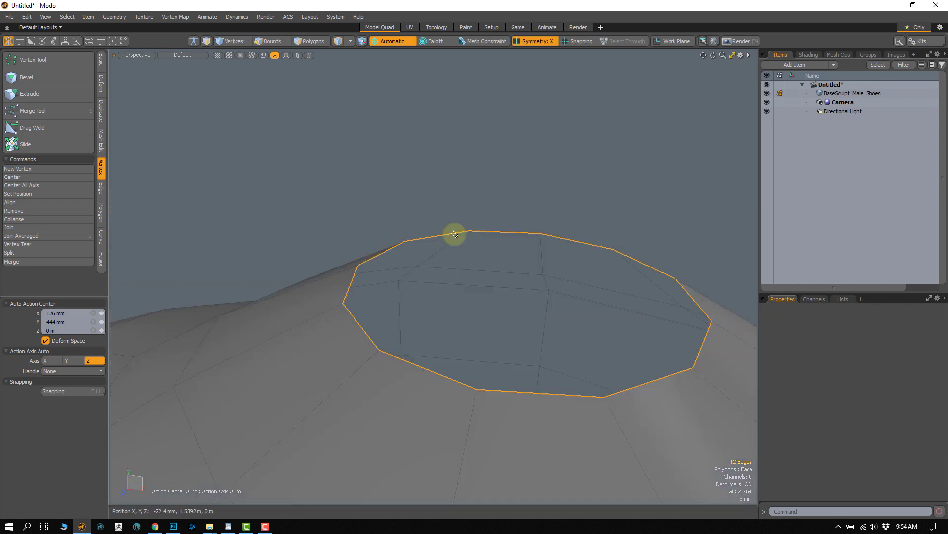
alt+drag(459, 361, 420, 291)
alt+shift+drag(419, 291, 403, 243)
click(403, 243)
mouse_move(437, 282)
alt+mouse_down()
mouse_move(410, 267)
mouse_move(447, 275)
mouse_move(454, 261)
mouse_move(435, 282)
alt+mouse_up()
scroll(432, 260, down, 3)
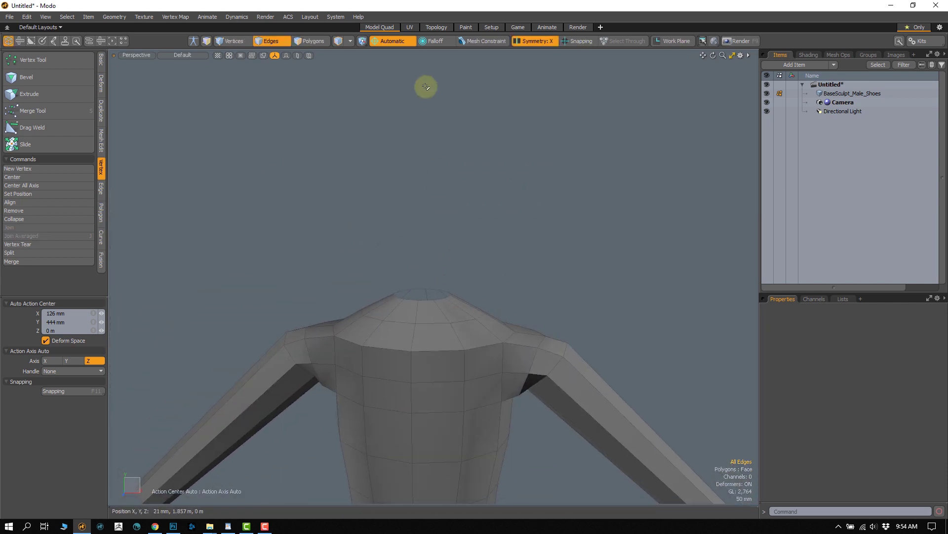
Examine the shoulders, armpits and hips of the body mesh, highlighting the edges around the bridged hip area
click(98, 62)
alt+drag(357, 296, 371, 236)
ctrl+alt+drag(371, 236, 359, 239)
alt+drag(437, 291, 457, 286)
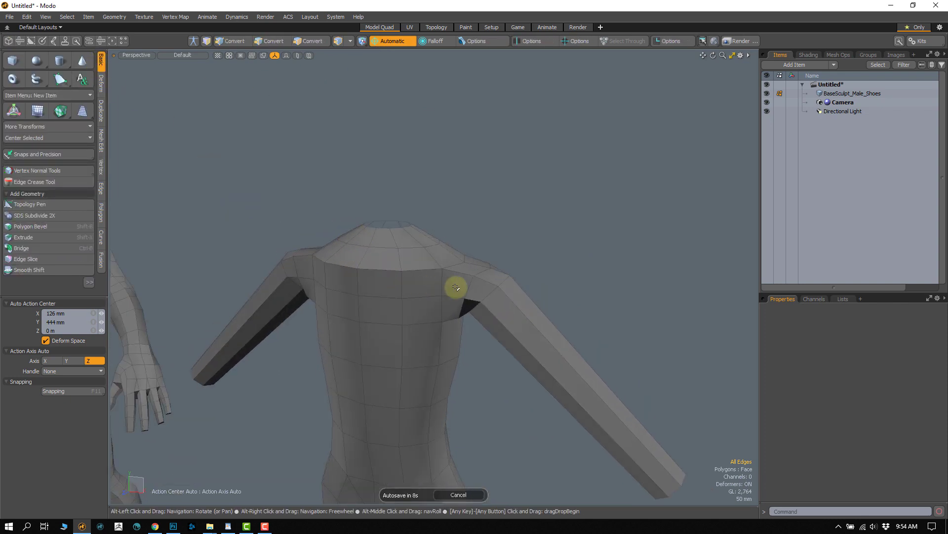
right_drag(482, 242, 502, 312)
mouse_move(469, 307)
alt+mouse_down()
mouse_move(413, 303)
mouse_move(330, 258)
mouse_move(339, 282)
mouse_move(321, 276)
alt+mouse_up()
right_drag(347, 242, 348, 241)
alt+drag(324, 275, 335, 271)
right_drag(343, 276, 360, 241)
alt+drag(351, 269, 332, 265)
right_drag(324, 276, 343, 241)
mouse_move(335, 256)
alt+mouse_down()
mouse_move(360, 281)
mouse_move(431, 292)
mouse_move(387, 273)
alt+mouse_up()
right_drag(447, 352, 458, 280)
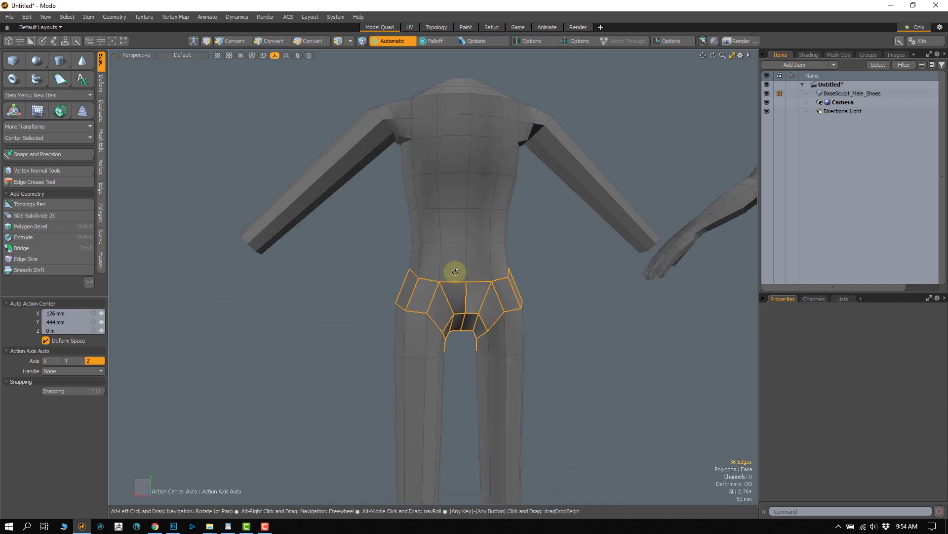
alt+drag(455, 271, 388, 258)
click(386, 257)
Examine the torso's polygon flow and the open neck area where the head will attach
alt+drag(389, 197, 341, 207)
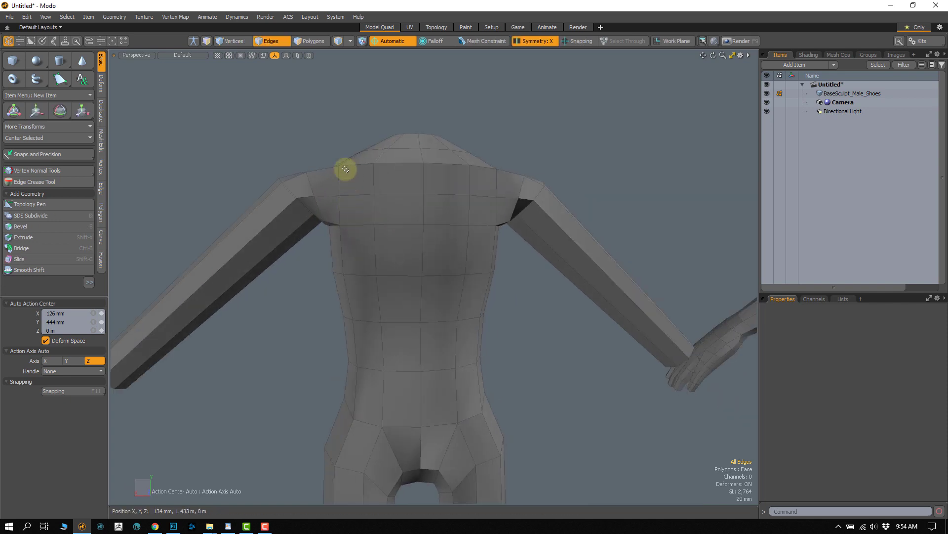
click(269, 269)
alt+drag(369, 326, 409, 277)
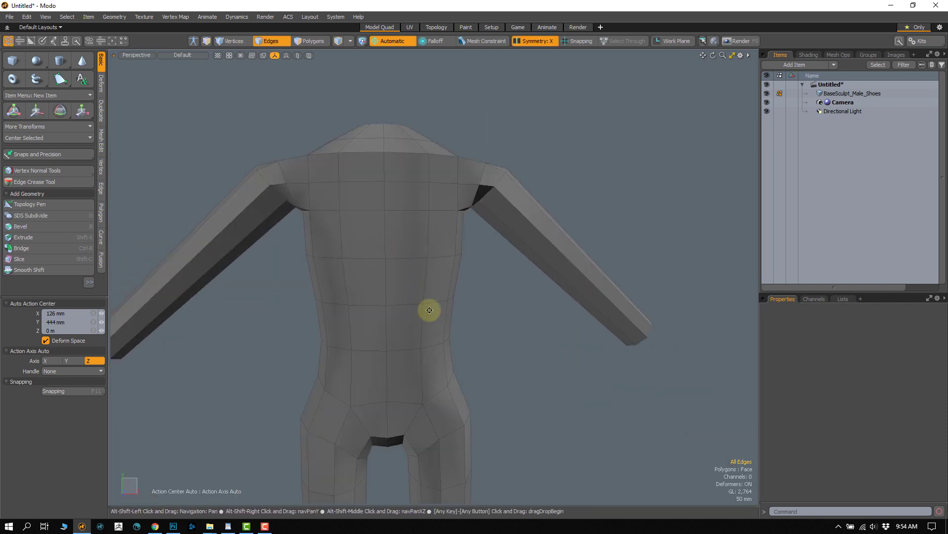
alt+shift+drag(430, 309, 457, 356)
alt+drag(417, 217, 489, 244)
alt+shift+drag(398, 266, 416, 292)
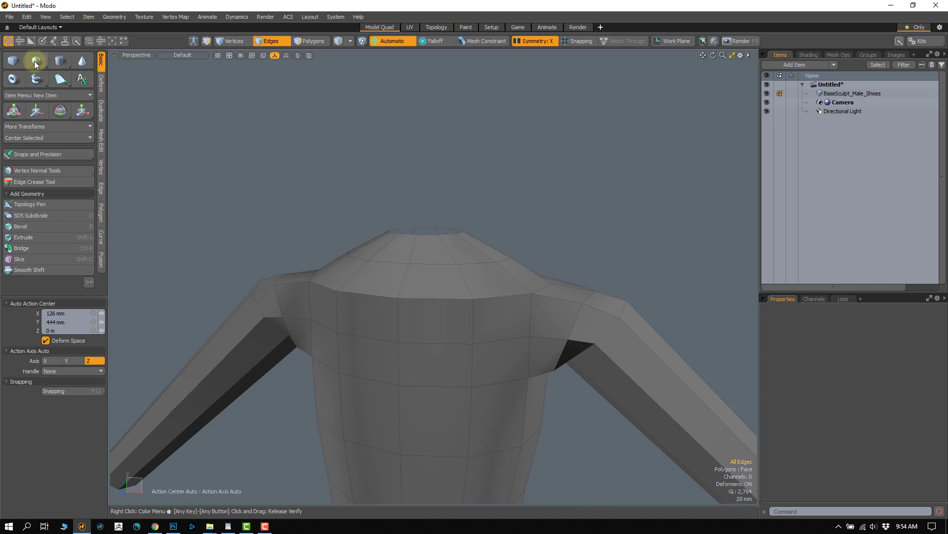
Create a sphere with a 500 mm radius at the origin and set its sphere mode to Quadball
click(36, 66)
ctrl+alt+drag(323, 330, 290, 340)
alt+shift+drag(290, 340, 250, 292)
ctrl+alt+drag(353, 336, 410, 318)
alt+drag(410, 319, 394, 220)
key(space)
mouse_move(406, 288)
alt+mouse_down()
mouse_move(395, 302)
mouse_move(402, 269)
mouse_move(401, 277)
alt+mouse_up()
click(55, 397)
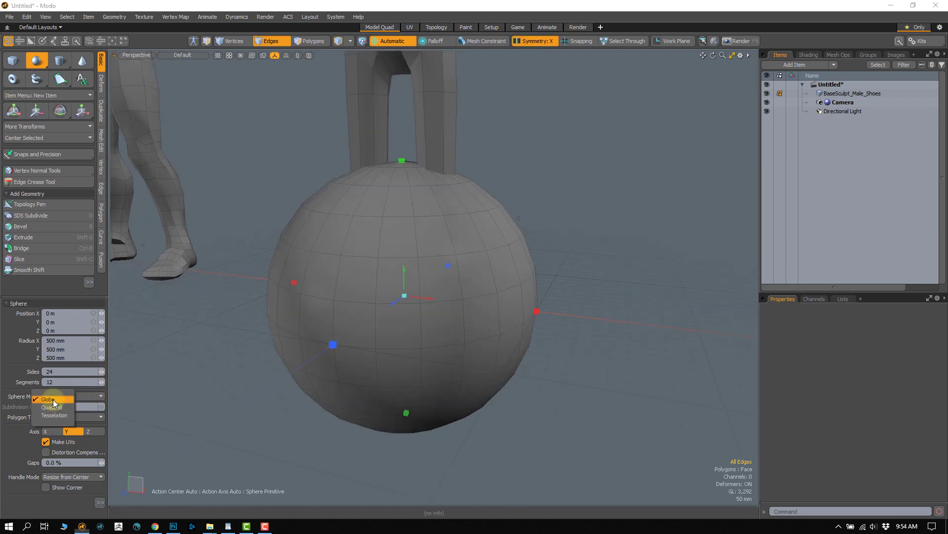
click(57, 407)
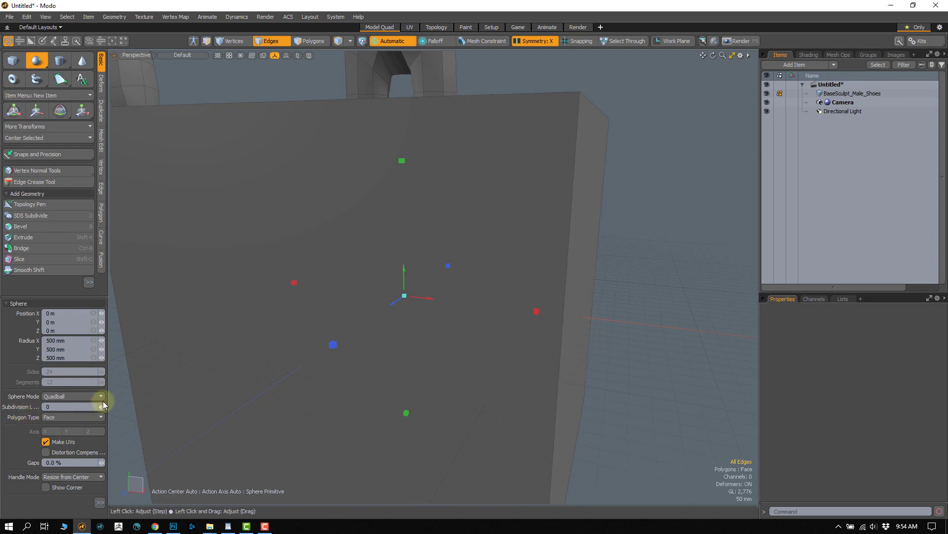
Compare subdivision levels 1 to 3 on the quadball sphere and finish it at level 3
mouse_move(107, 398)
mouse_down()
mouse_move(137, 401)
mouse_move(115, 390)
mouse_up()
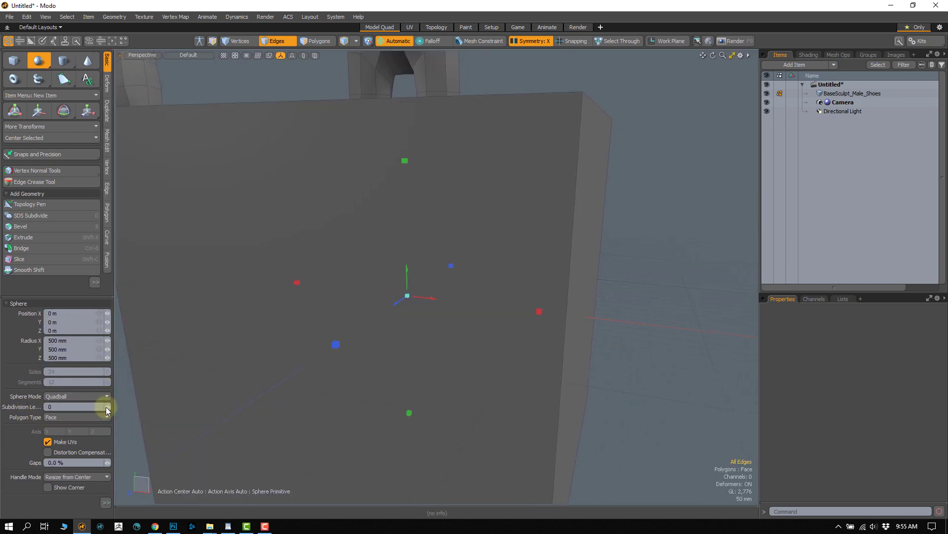
click(108, 406)
click(108, 406)
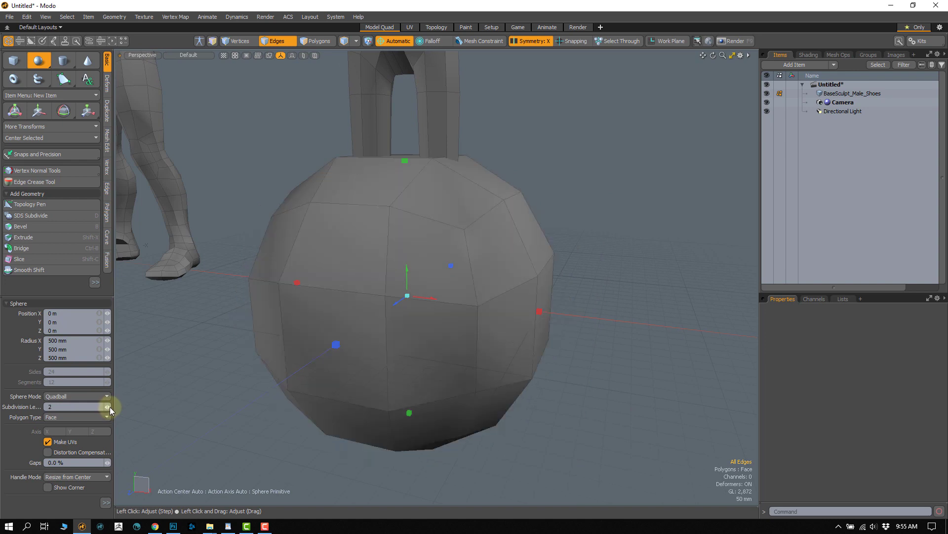
alt+drag(322, 333, 410, 313)
click(108, 406)
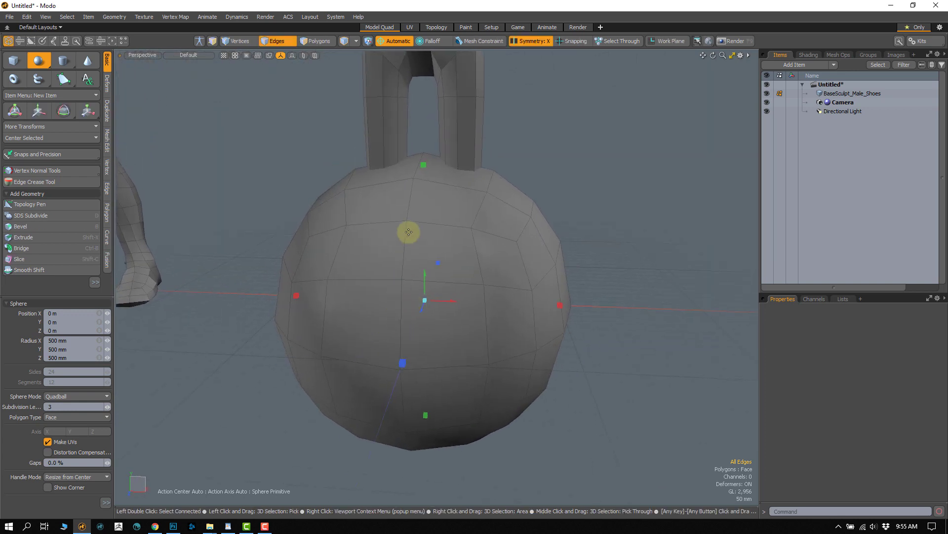
click(107, 409)
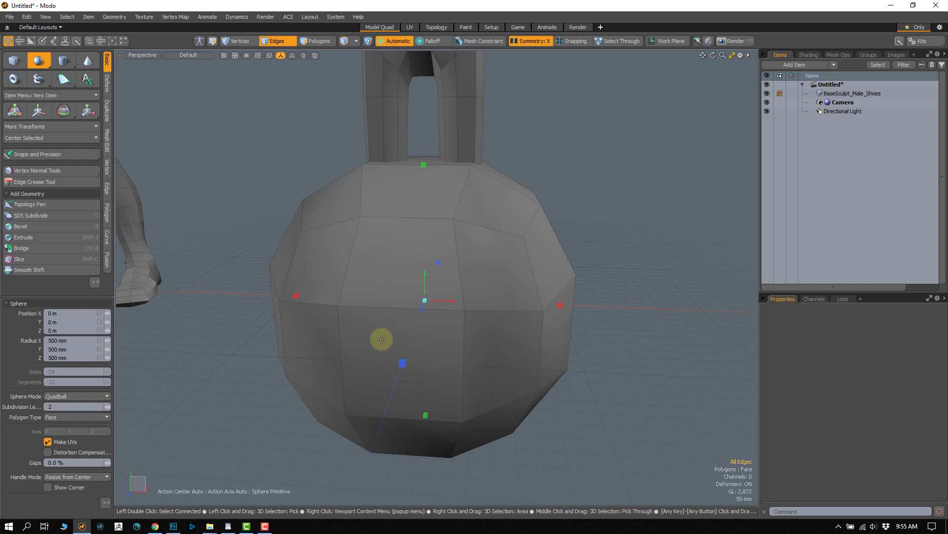
click(108, 408)
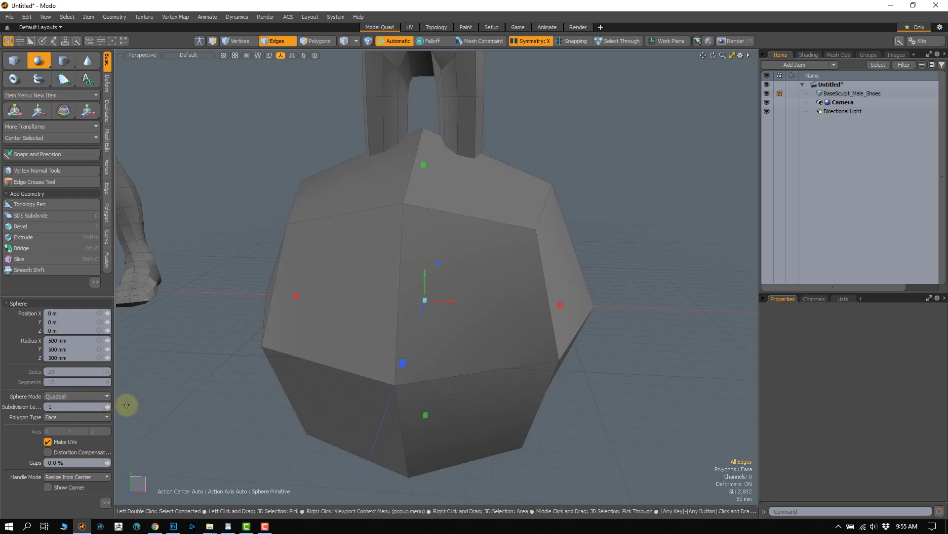
double_click(109, 408)
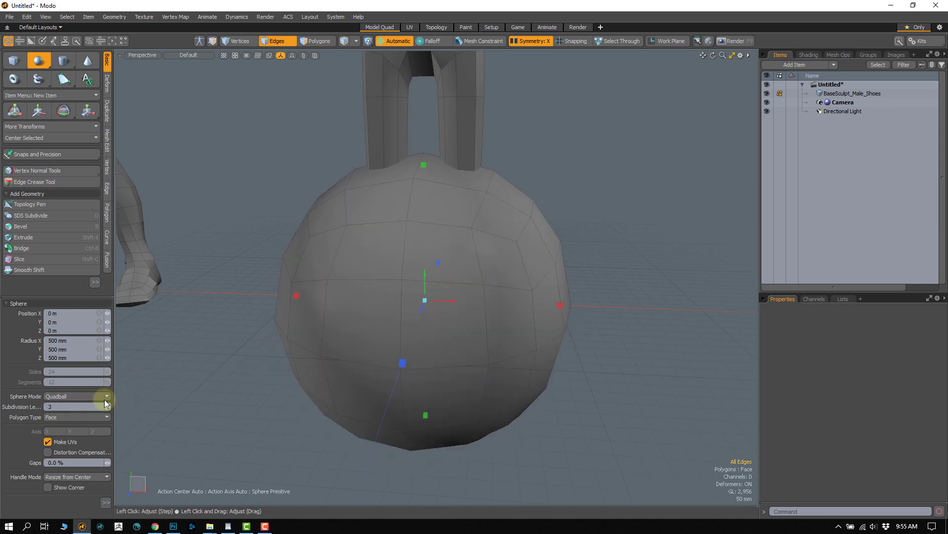
alt+drag(384, 336, 417, 224)
key(space)
alt+drag(442, 318, 436, 307)
Select all connected polygons of the sphere
key(3)
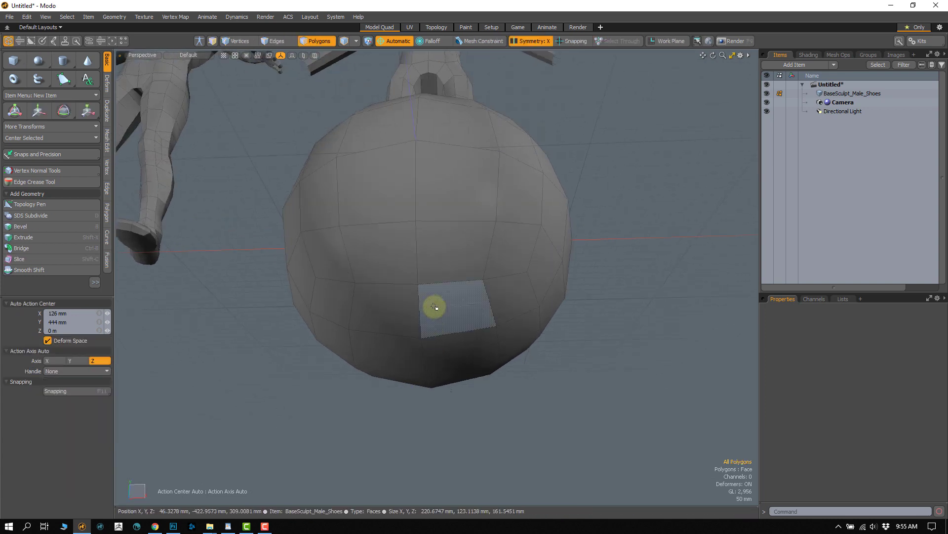
double_click(426, 336)
scroll(426, 339, down, 3)
alt+drag(426, 339, 410, 292)
Try to scale the selected sphere about an off-center point with symmetry active
key(r)
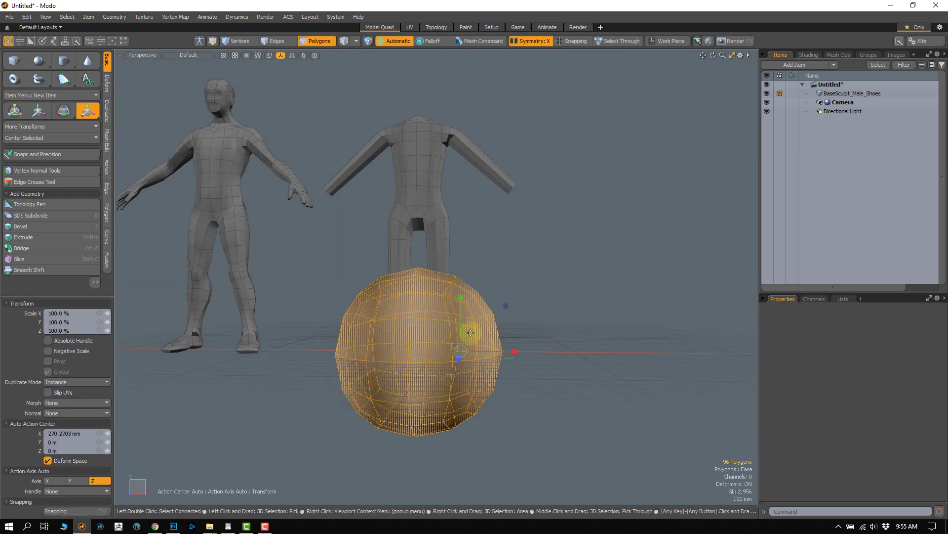
click(478, 338)
drag(471, 331, 405, 385)
key(ctrl+z)
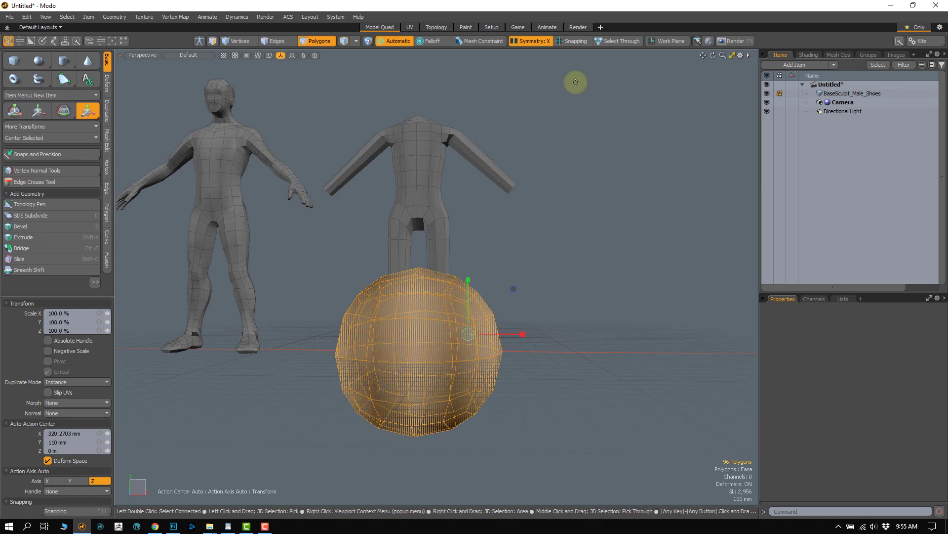
Turn off X symmetry for transforming the selected sphere
click(522, 43)
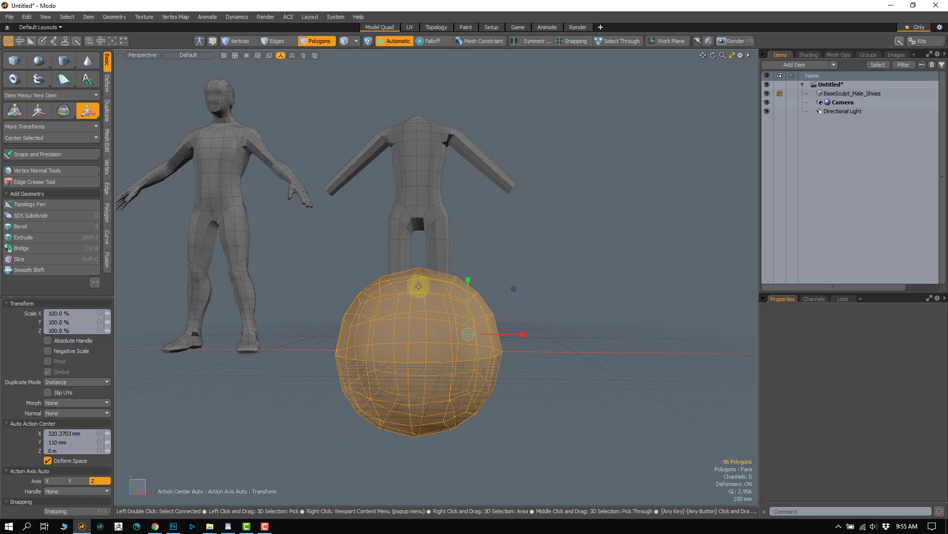
key(space)
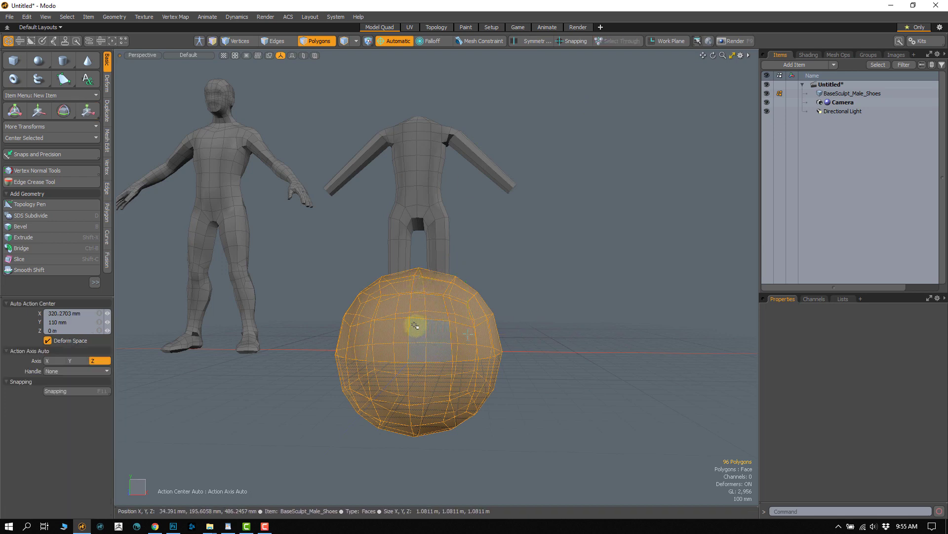
key(y)
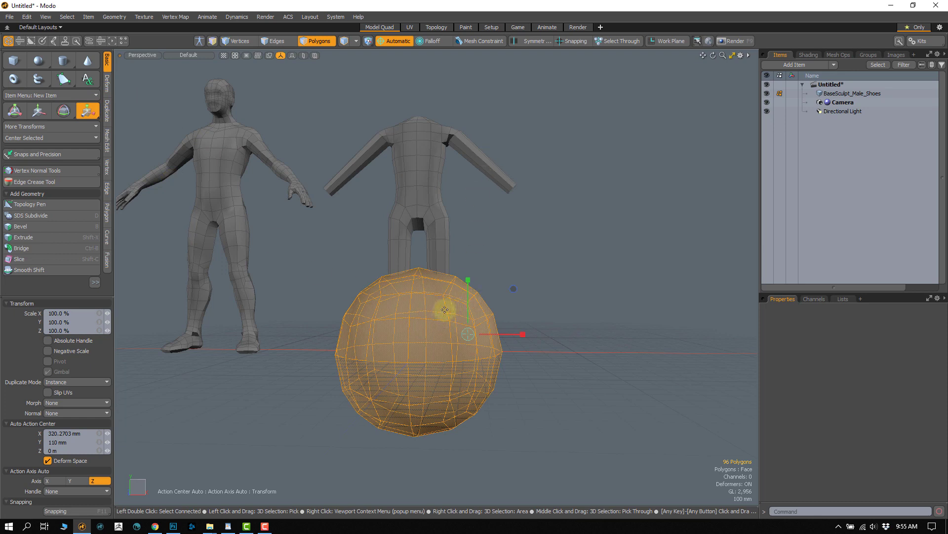
Compare the transform handle's placement with the Automatic action center and with none, leaving the action center at none
click(388, 41)
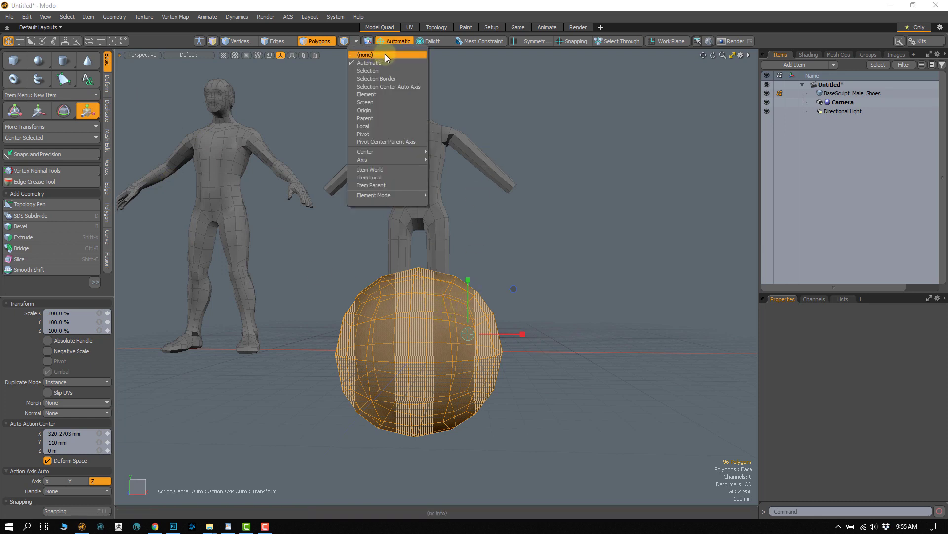
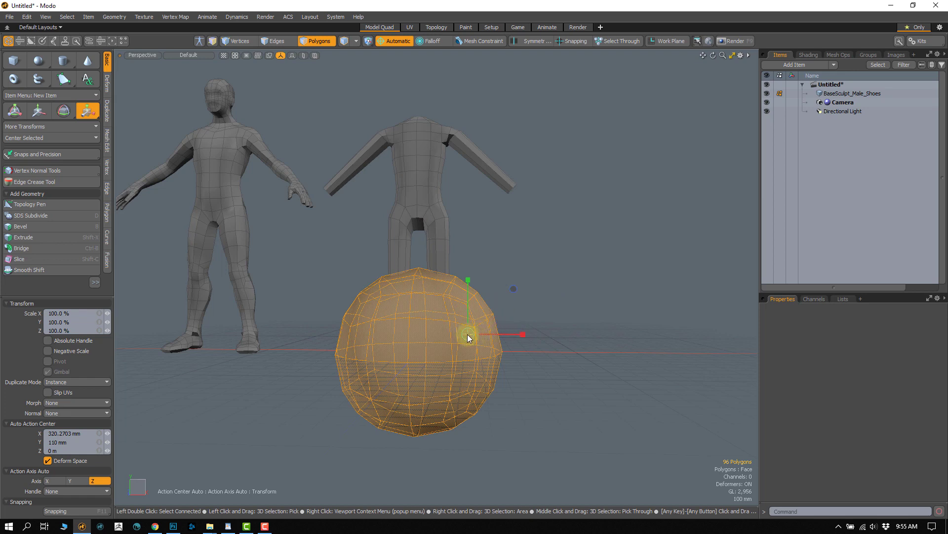
click(536, 312)
drag(560, 268, 559, 265)
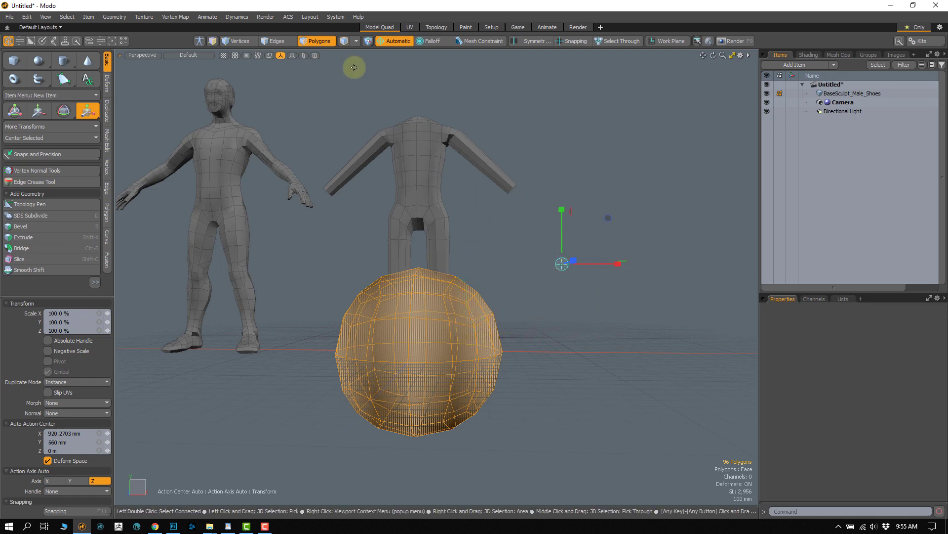
click(393, 42)
click(386, 50)
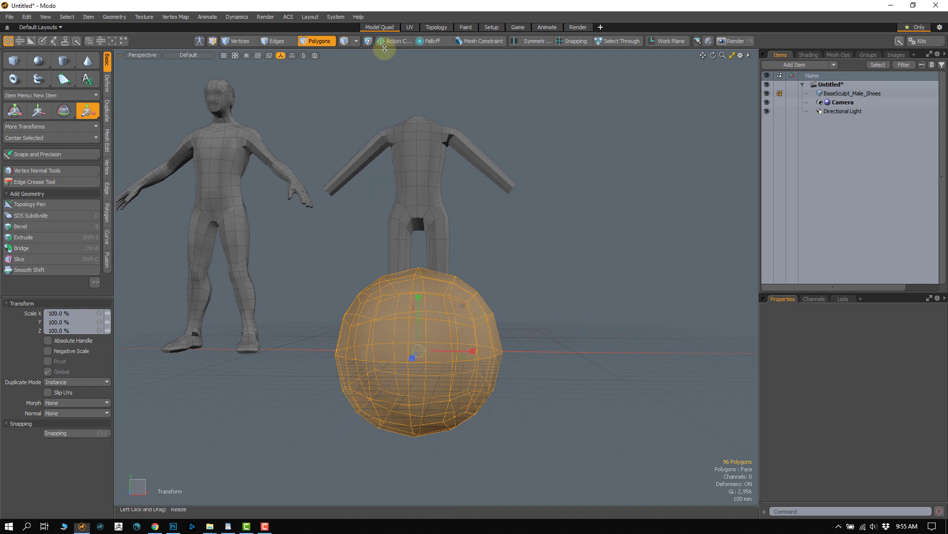
click(386, 40)
click(380, 59)
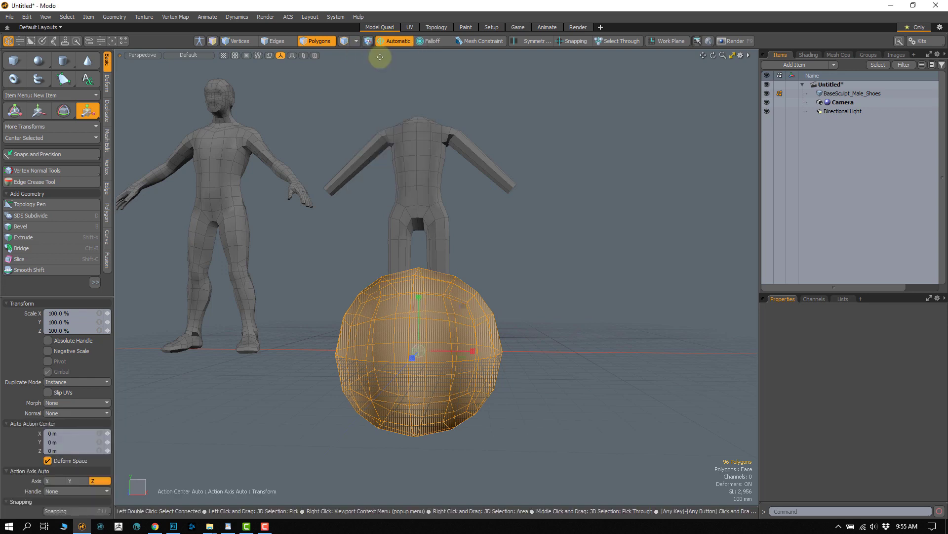
click(383, 41)
click(381, 52)
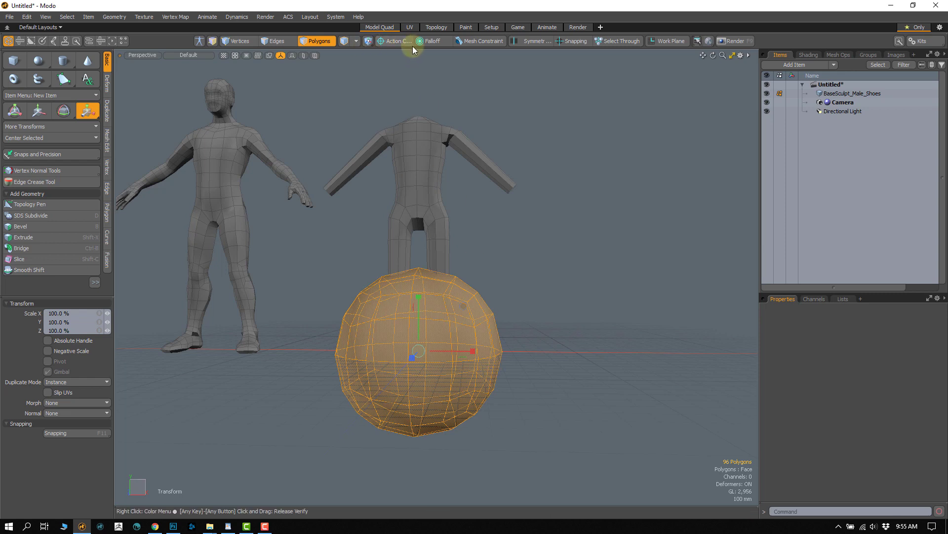
click(395, 42)
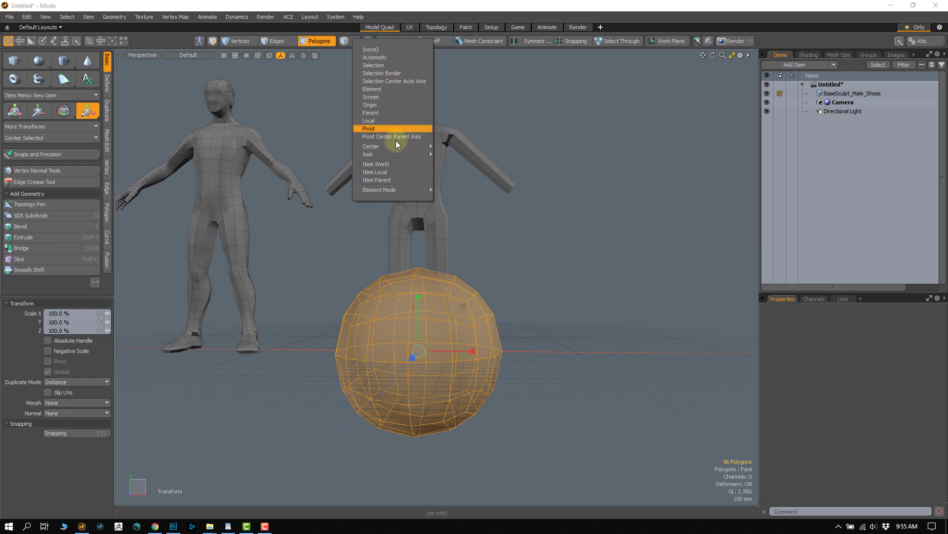
click(375, 57)
key(q)
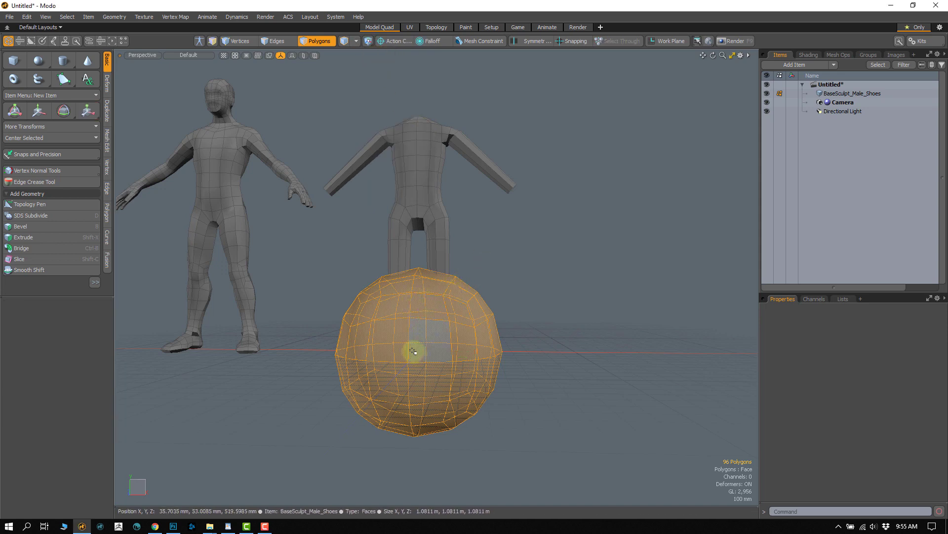
Scale the sphere down toward head size and move it up above the neck opening
key(r)
alt+drag(408, 373, 315, 58)
key(w)
key(shift+a)
alt+drag(383, 266, 448, 301)
ctrl+alt+drag(447, 302, 334, 218)
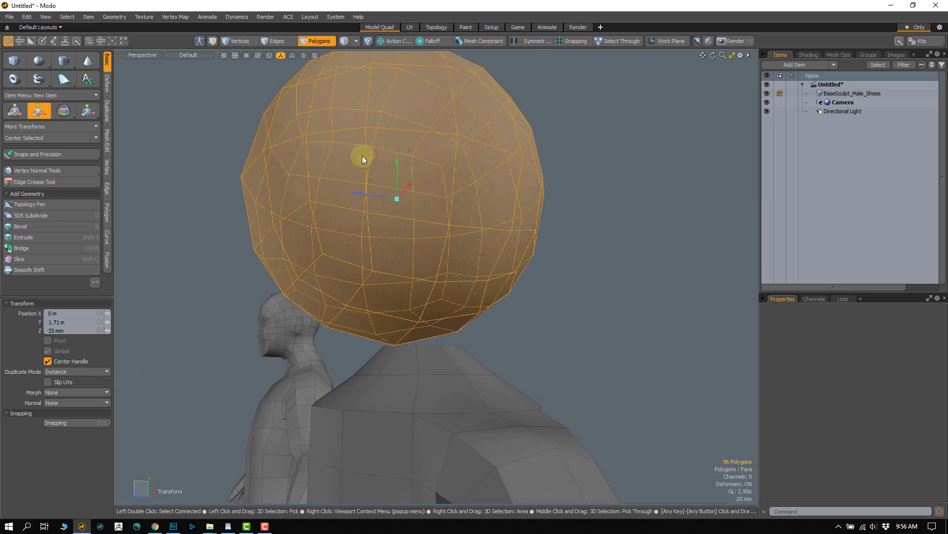
drag(363, 157, 373, 150)
Select the border edge loop around the neck opening to check its edges
alt+drag(379, 269, 489, 342)
alt+shift+drag(489, 341, 415, 313)
key(q)
click(477, 251)
key(2)
double_click(412, 271)
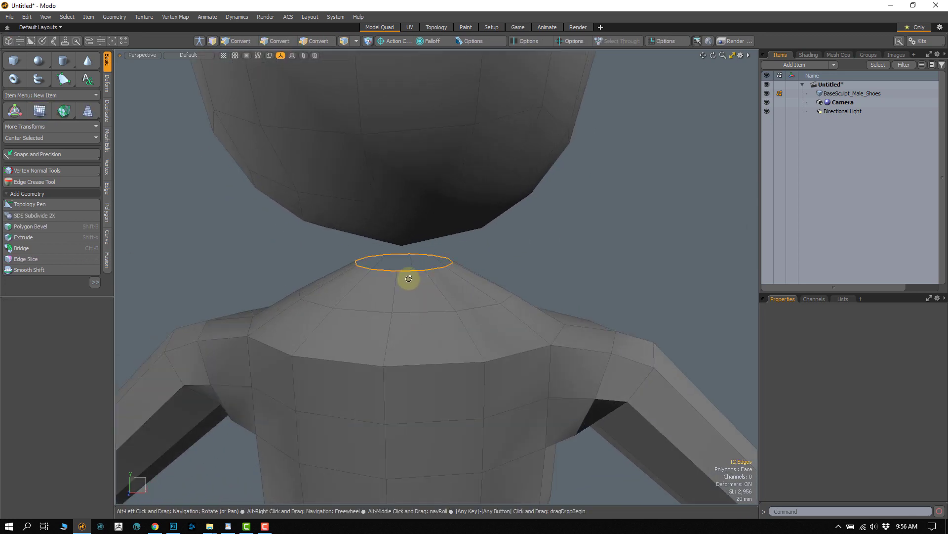
Select the whole head sphere and raise it farther above the neck opening
alt+drag(408, 279, 406, 223)
key(3)
double_click(413, 208)
ctrl+alt+drag(409, 266, 412, 230)
alt+shift+drag(413, 231, 396, 280)
key(w)
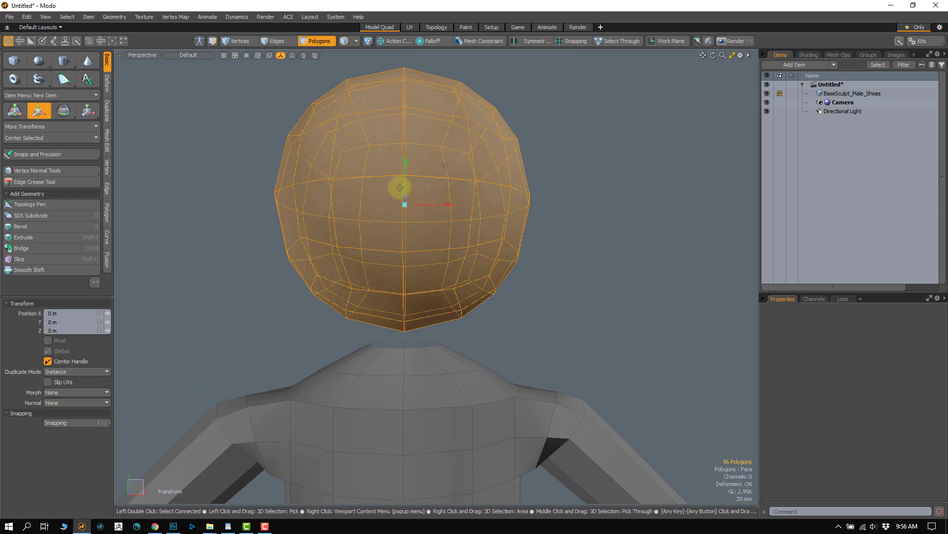
mouse_move(404, 178)
mouse_down()
mouse_move(405, 73)
mouse_move(411, 148)
mouse_up()
key(q)
Try deleting the four center polygons on the sphere's underside to check the hole's border edges, and undo the deletion
drag(470, 231, 457, 243)
mouse_move(425, 247)
alt+mouse_down()
mouse_move(402, 218)
mouse_move(406, 247)
mouse_move(402, 212)
mouse_move(483, 265)
mouse_move(417, 265)
mouse_move(341, 229)
mouse_move(394, 256)
mouse_move(443, 241)
mouse_move(359, 285)
mouse_move(460, 313)
alt+mouse_up()
key(d)
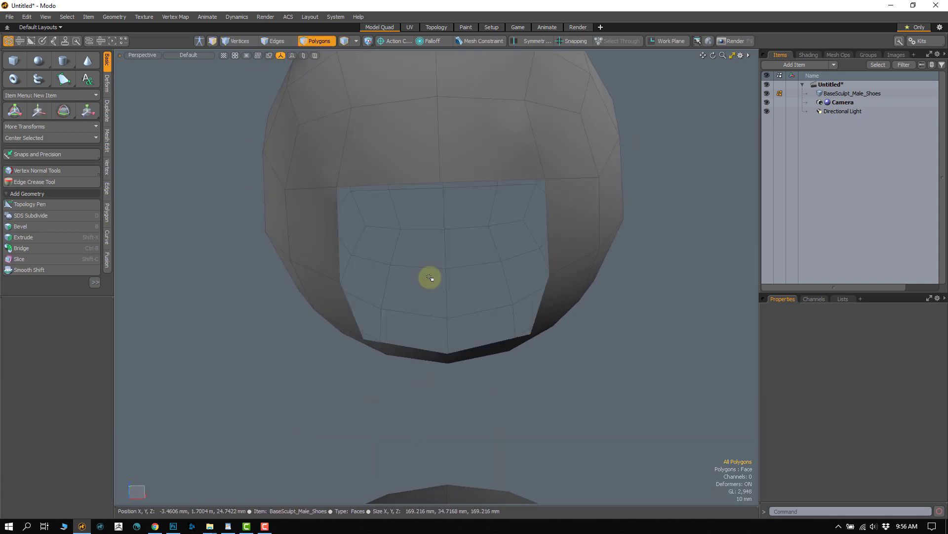
key(2)
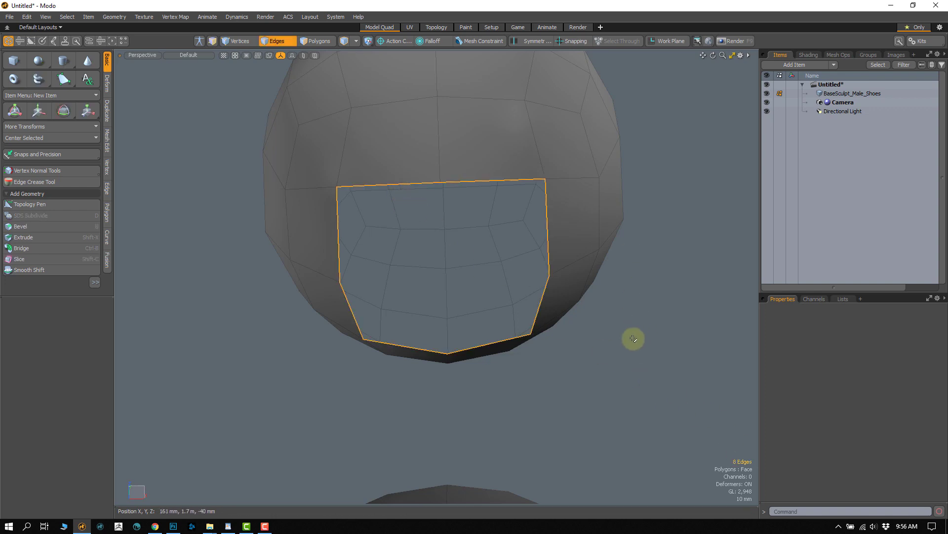
key(ctrl+z)
key(ctrl+z)
key(ctrl+z)
click(592, 388)
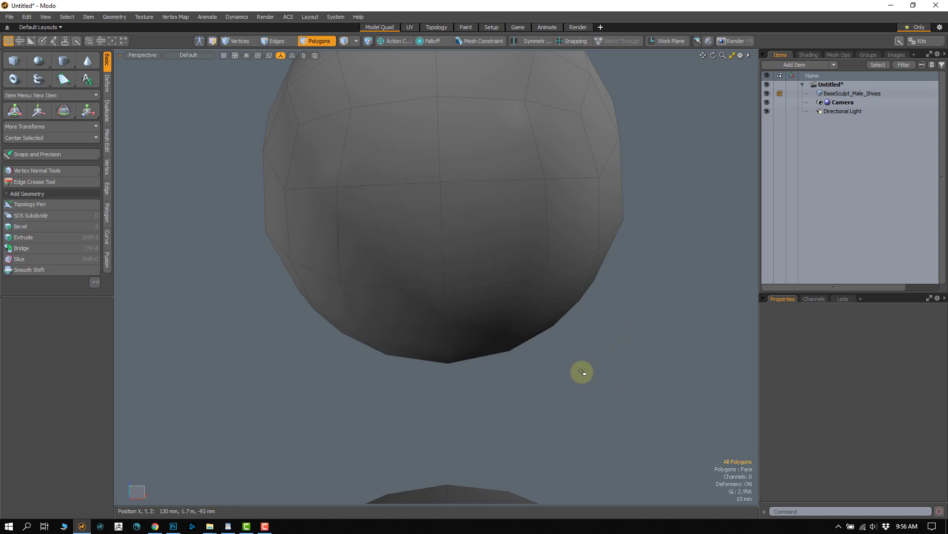
Select the four center polygons on the head's underside and convert the selection to boundary edges to check the outline
alt+drag(488, 329, 505, 271)
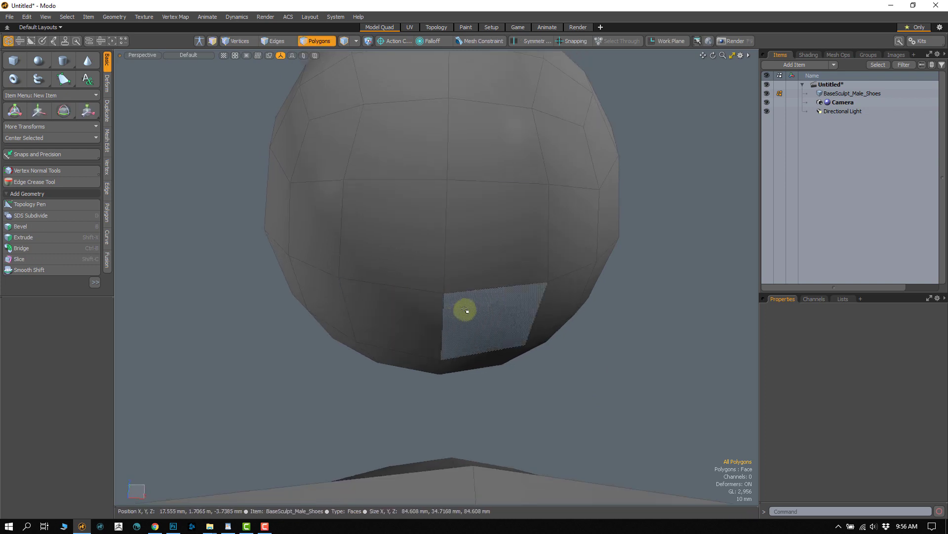
mouse_move(467, 314)
mouse_down()
mouse_move(405, 313)
mouse_move(433, 248)
mouse_move(501, 339)
mouse_up()
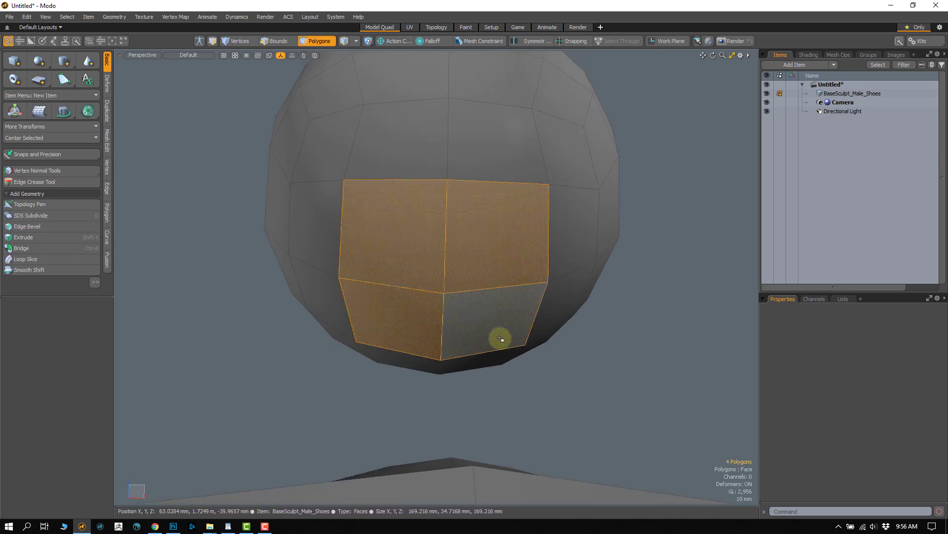
key(2)
click(349, 311)
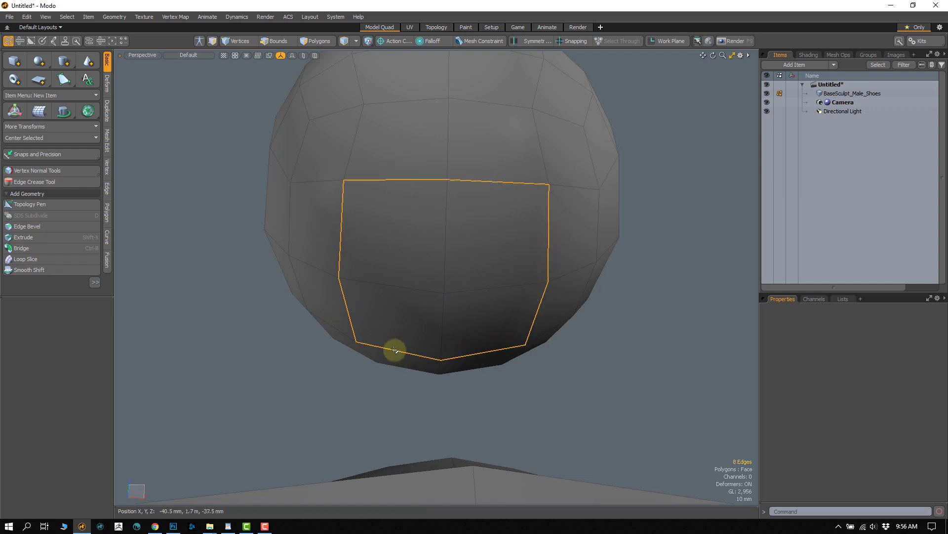
click(640, 341)
Try beveling the head's vertical center edge loop into a strip with Round Level 0
alt+drag(474, 298, 437, 263)
double_click(421, 275)
key(b)
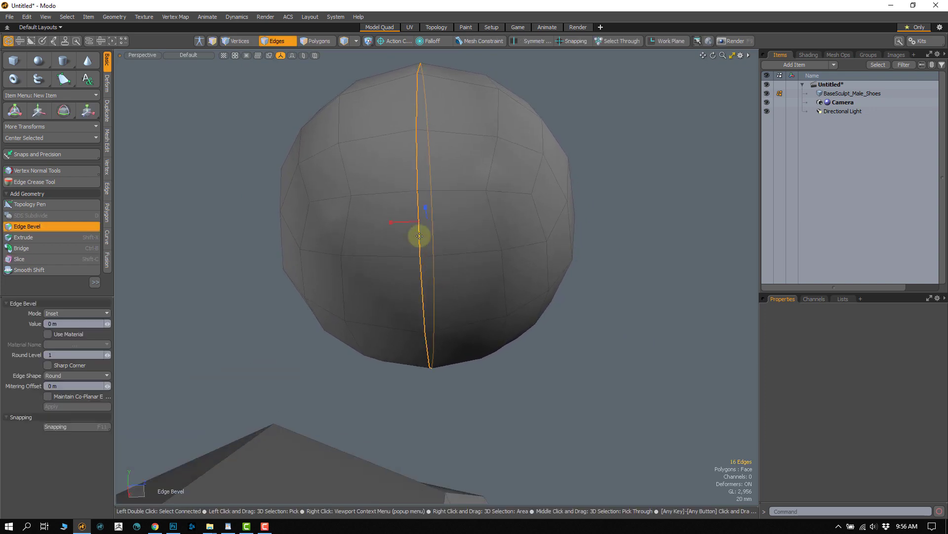
drag(427, 208, 337, 195)
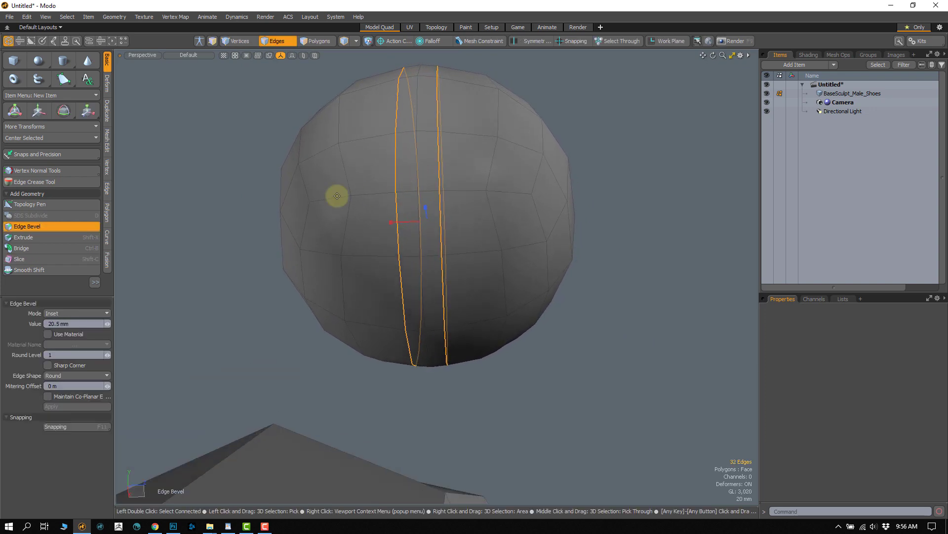
click(107, 354)
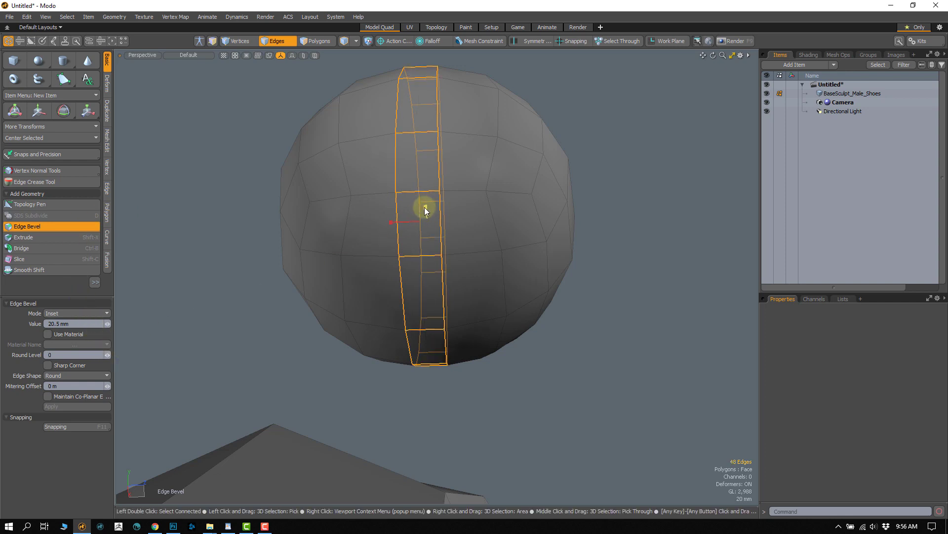
drag(425, 206, 343, 210)
Try deleting the center polygons on the head's underside and select the hole's border loop to check its edges
key(3)
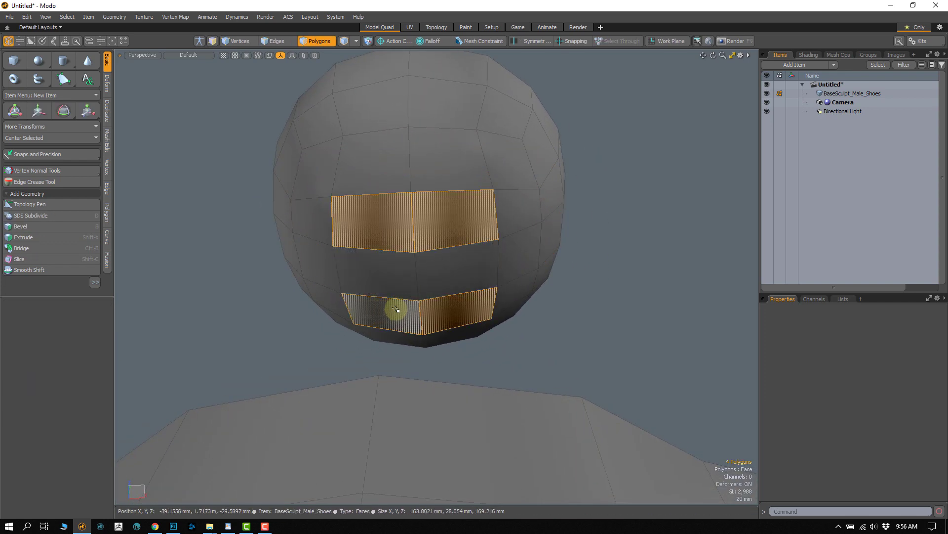
mouse_move(439, 308)
mouse_down()
mouse_move(417, 305)
mouse_move(457, 274)
mouse_move(434, 313)
mouse_move(449, 264)
mouse_up()
key(Delete)
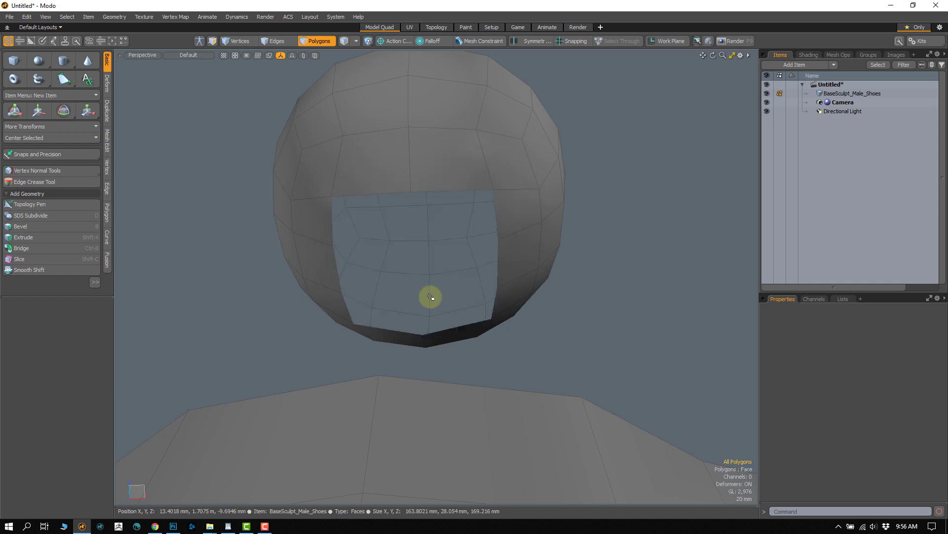
key(2)
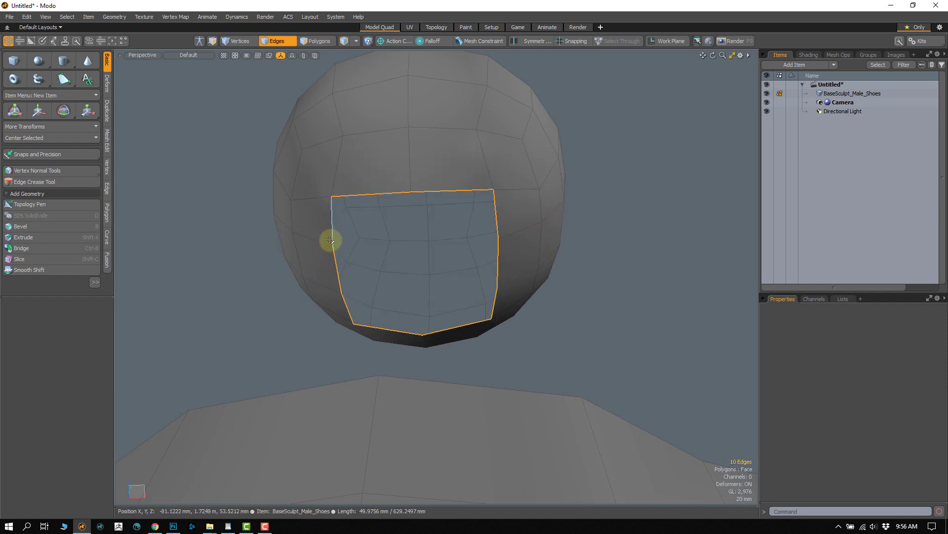
alt+drag(349, 232, 430, 250)
Undo the underside polygon deletion and the center edge loop bevel
key(ctrl+z)
key(ctrl+z)
key(ctrl+z)
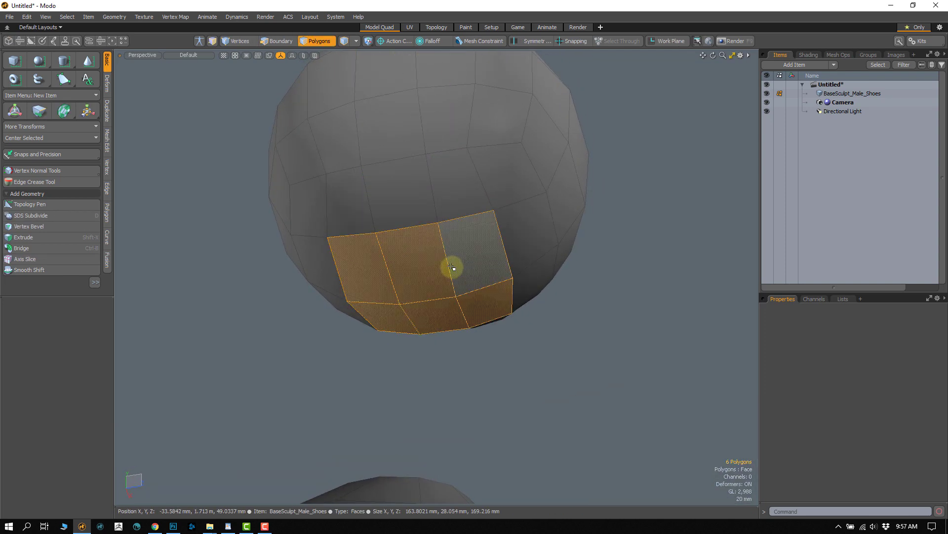
key(ctrl+z)
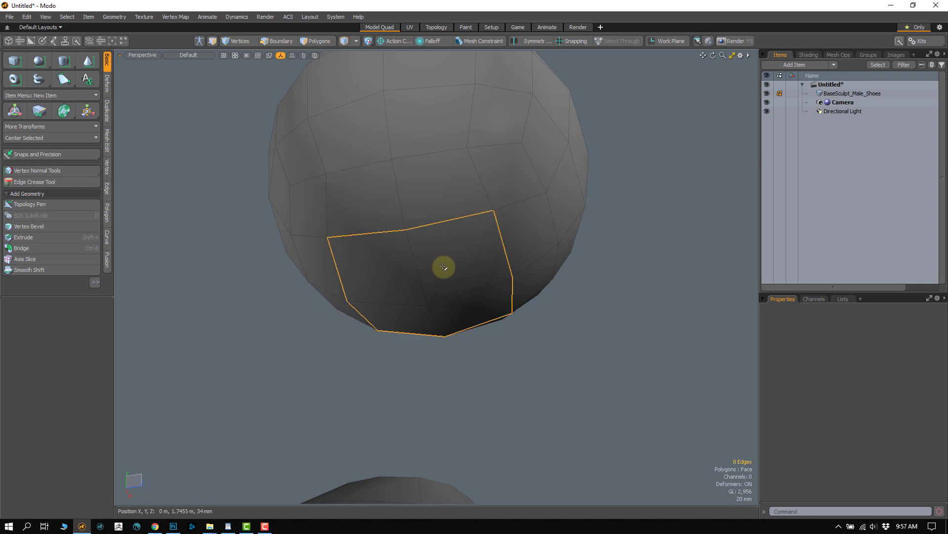
Try beveling the head's vertical center edge loop again with Round Level 1
mouse_move(437, 267)
alt+mouse_down()
mouse_move(445, 277)
mouse_move(420, 269)
alt+mouse_up()
double_click(420, 271)
key(b)
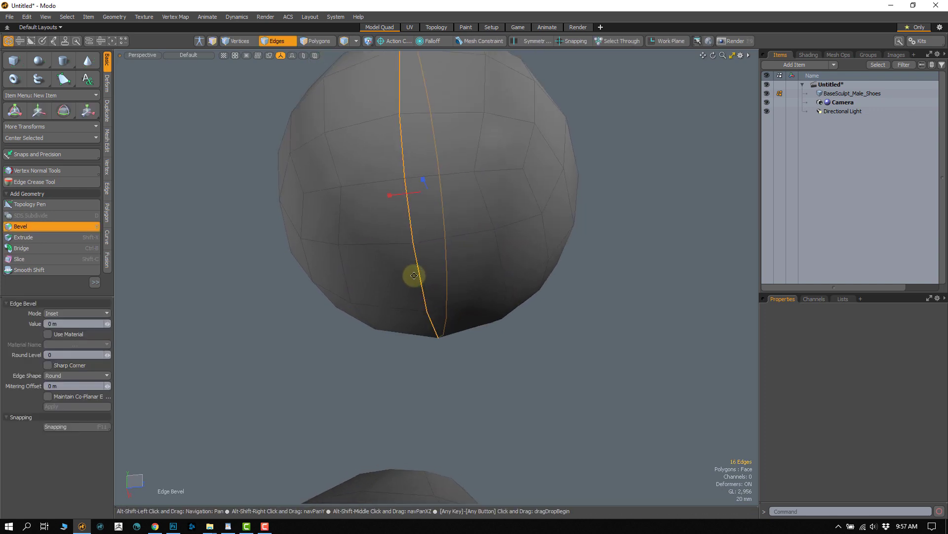
click(109, 355)
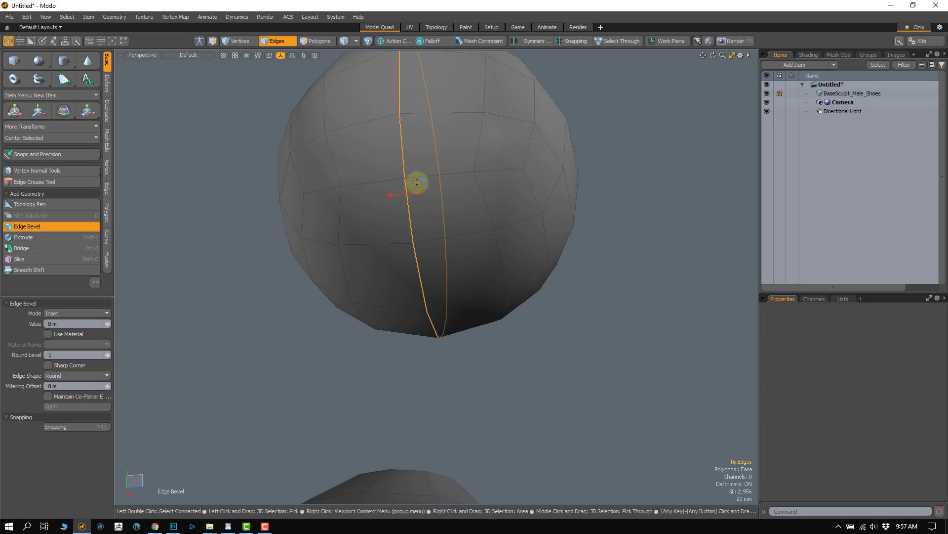
drag(422, 180, 241, 276)
key(space)
click(242, 275)
key(3)
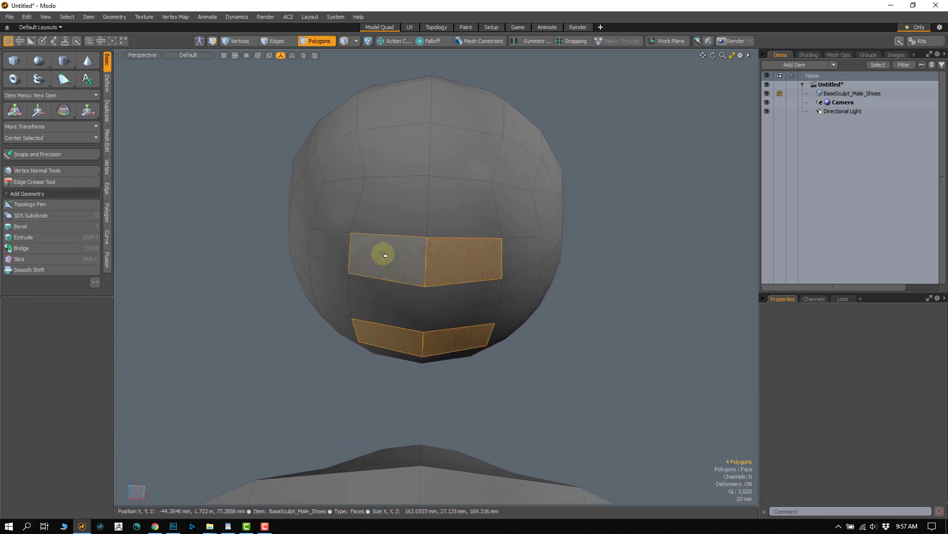
Try deleting the eight center polygons on the underside of the head and check the hole's border edges
mouse_move(385, 254)
mouse_down()
mouse_move(445, 260)
mouse_move(442, 292)
mouse_move(400, 294)
mouse_move(399, 315)
mouse_move(440, 321)
mouse_move(419, 341)
mouse_move(390, 324)
mouse_move(449, 315)
mouse_up()
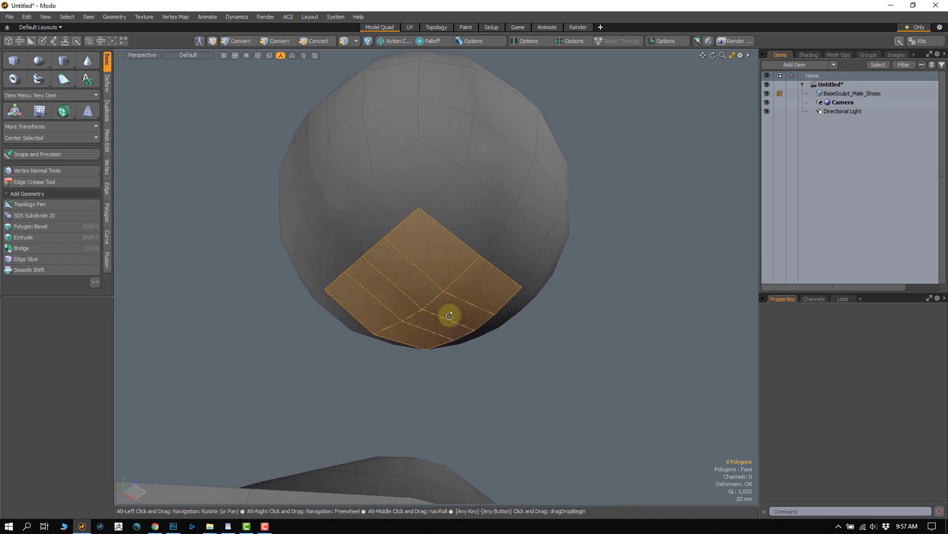
key(Delete)
key(2)
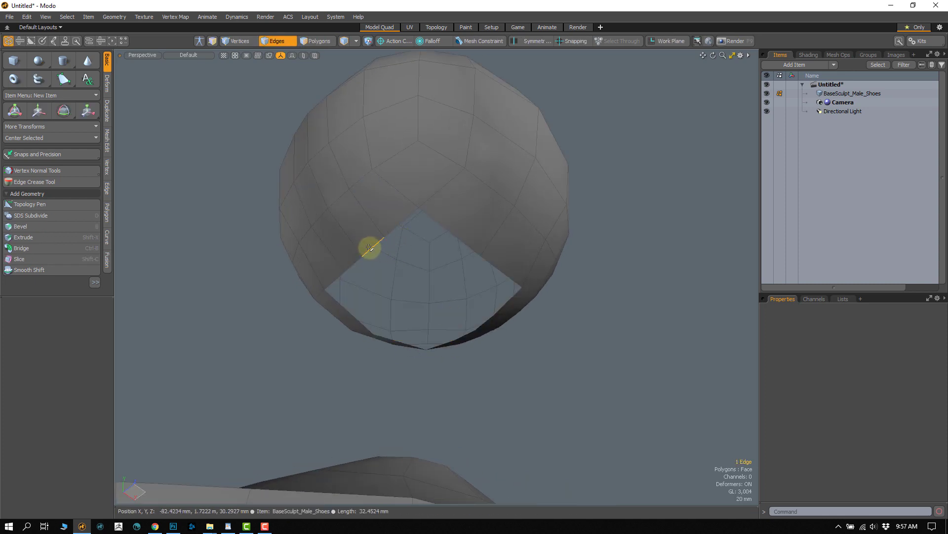
double_click(369, 247)
click(681, 430)
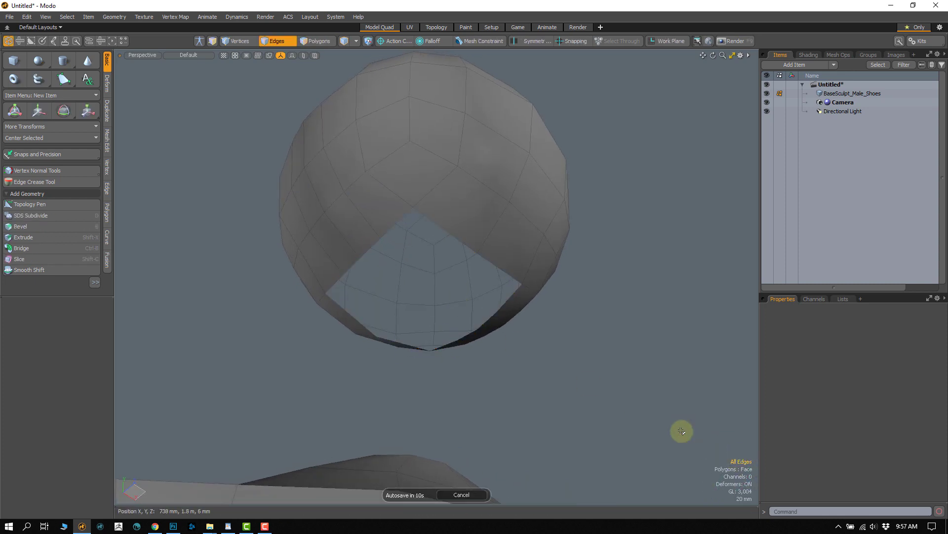
alt+drag(682, 431, 452, 259)
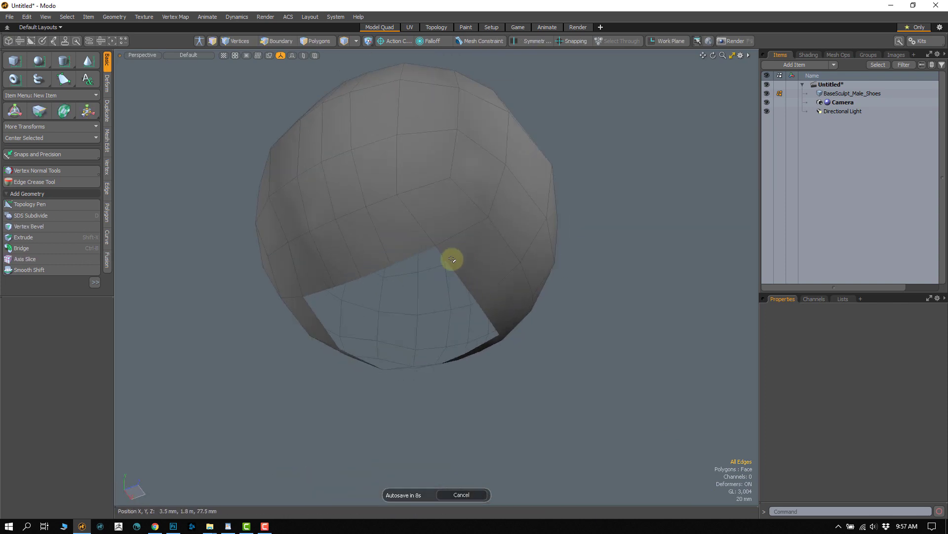
Undo the deletion of the eight underside polygons and step back to before the center loop bevel
key(ctrl+z)
key(ctrl+z)
key(ctrl+z)
key(ctrl+z)
key(ctrl+z)
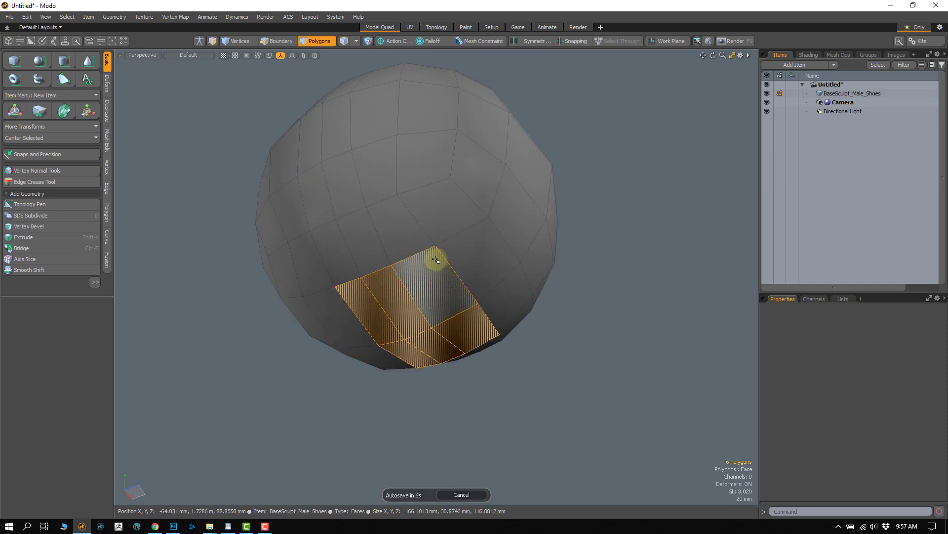
key(ctrl+z)
key(ctrl+z)
key(ctrl+z)
key(ctrl+z)
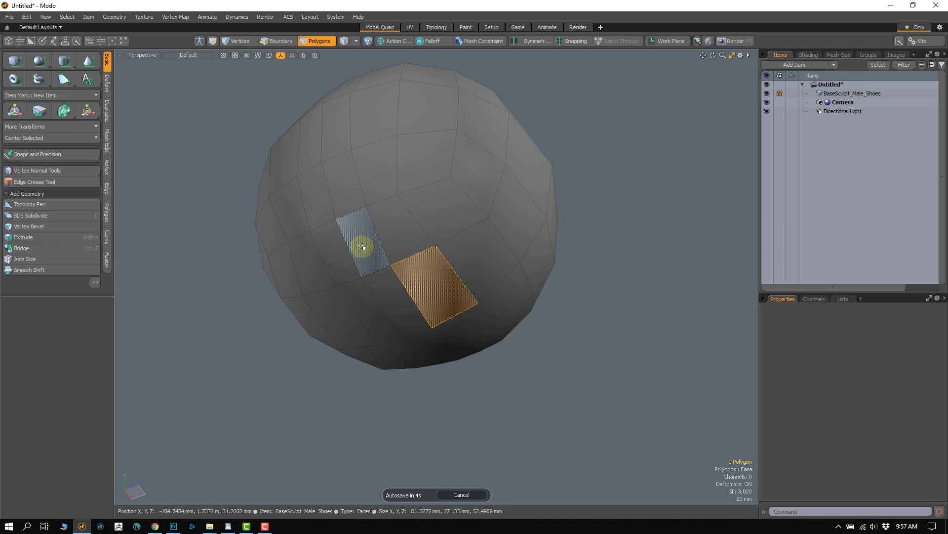
Bevel the vertical edge loop around the middle of the head with Round Level 1
alt+drag(360, 247, 387, 293)
double_click(379, 246)
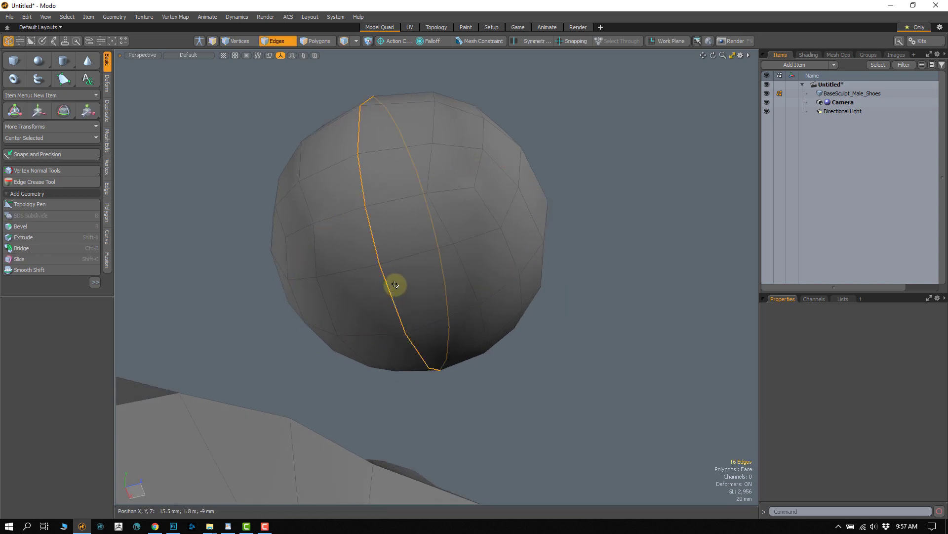
key(b)
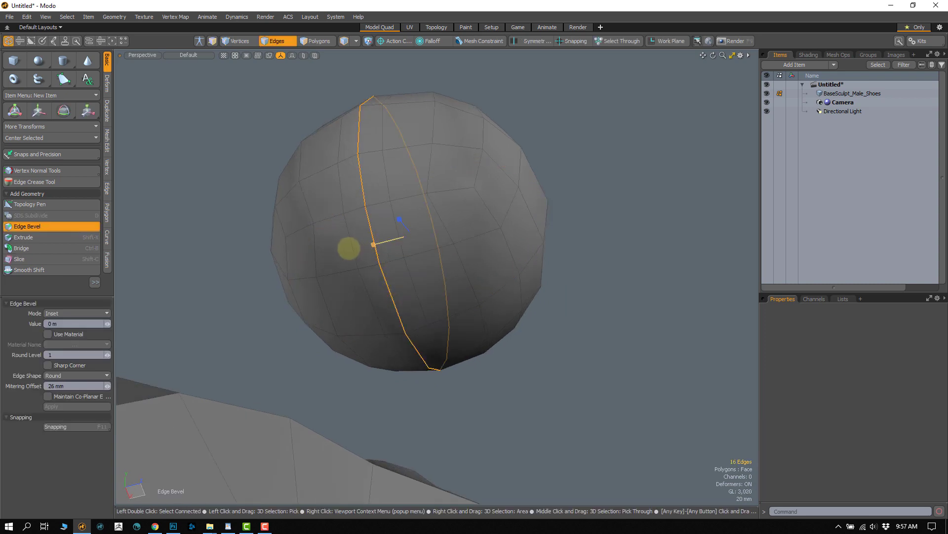
key(space)
Delete the eight center polygons on the head's underside and select the border loop of the hole
mouse_move(379, 273)
alt+mouse_down()
mouse_move(296, 309)
mouse_move(366, 315)
mouse_move(378, 283)
mouse_move(396, 286)
mouse_move(425, 316)
mouse_move(421, 334)
alt+mouse_up()
key(3)
click(395, 263)
shift+click(440, 255)
key(Delete)
key(2)
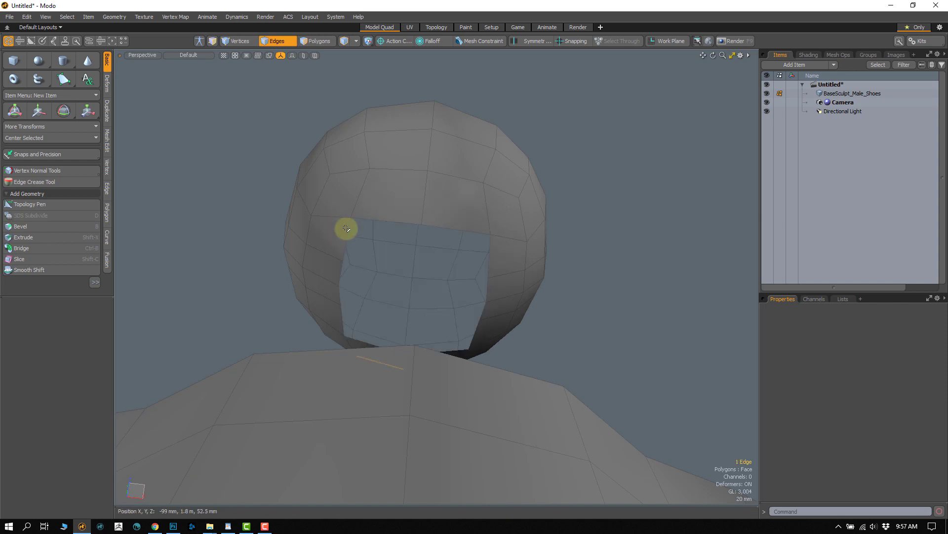
double_click(393, 224)
alt+drag(419, 272, 572, 275)
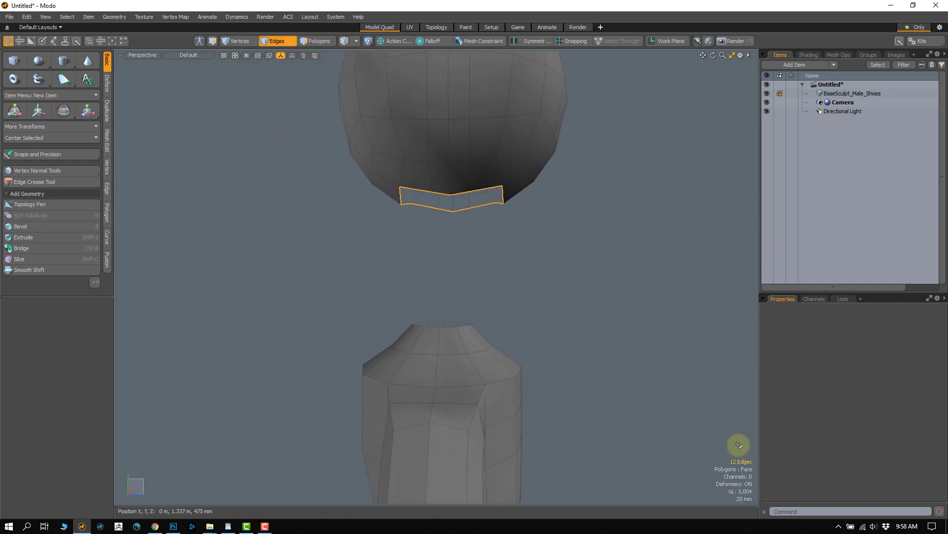
Select the whole head mesh and scale it down uniformly in the front view, using the reference figure's head as a guide
alt+drag(641, 380, 398, 277)
key(ctrl+z)
click(403, 157)
alt+shift+drag(387, 210, 427, 250)
key(bracketright)
scroll(383, 271, down, 3)
key(ctrl+space)
click(404, 316)
scroll(404, 316, down, 3)
key(r)
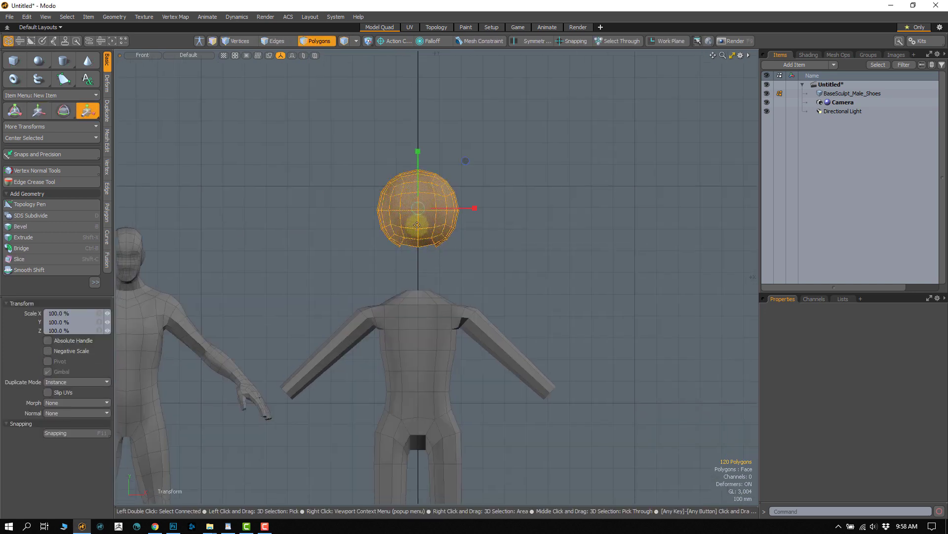
mouse_move(417, 209)
mouse_down()
mouse_move(390, 233)
mouse_move(417, 231)
mouse_move(435, 255)
mouse_move(420, 219)
mouse_up()
Lower the head to just above the neck opening and adjust its width and depth into an oval shape
key(w)
key(r)
key(w)
key(r)
drag(438, 251, 448, 250)
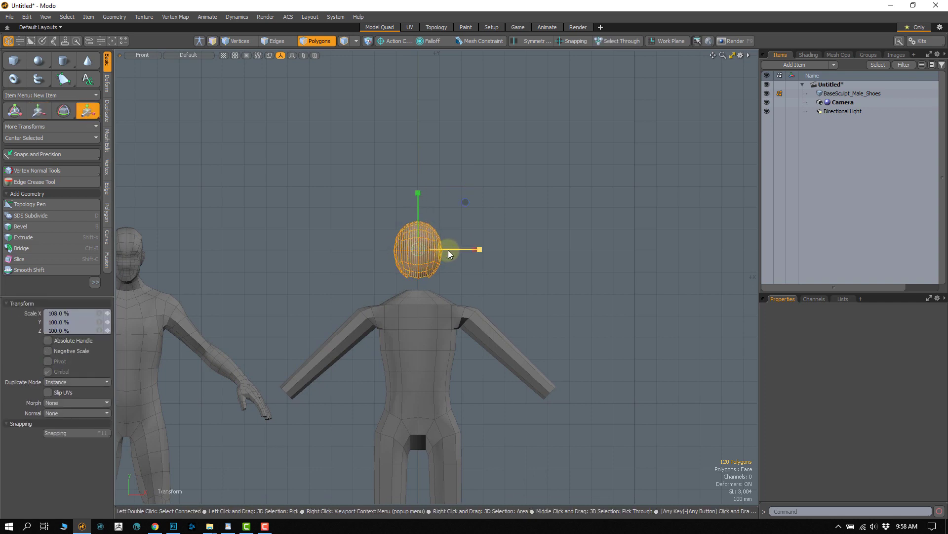
alt+middle_drag(415, 272, 434, 272)
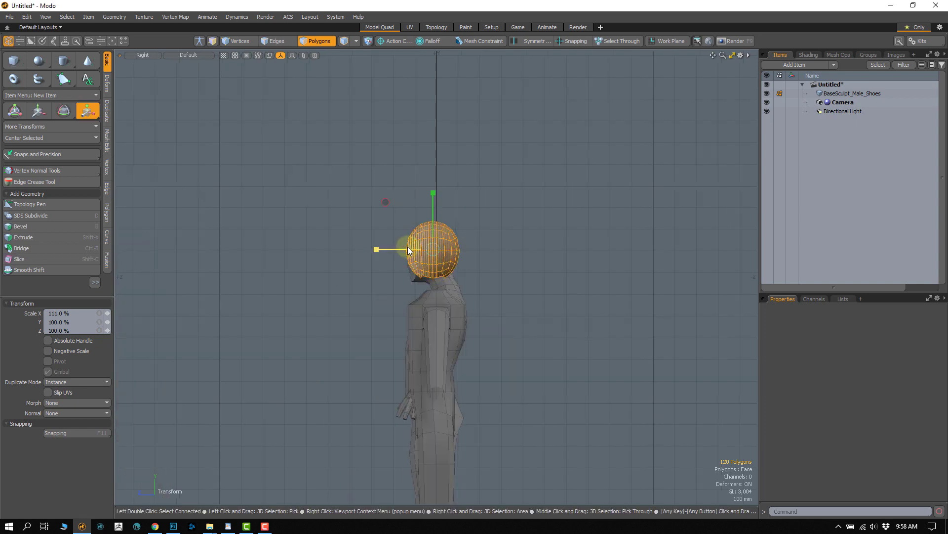
drag(408, 249, 398, 268)
Compare the head hole's border loop and center vertex with the matching vertex on the neck opening
key(ctrl+space)
key(space)
click(442, 286)
double_click(394, 258)
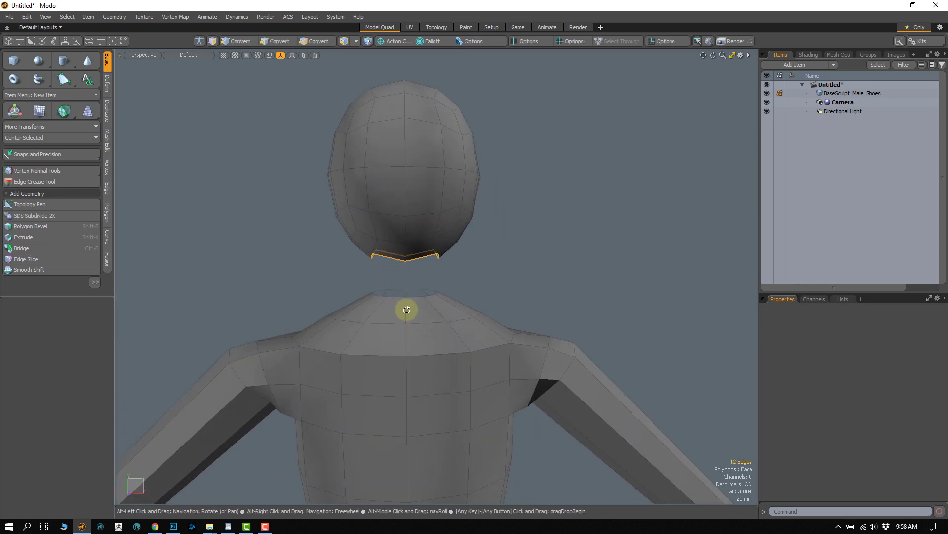
mouse_move(407, 309)
ctrl+alt+mouse_down()
mouse_move(390, 301)
mouse_move(395, 228)
ctrl+alt+mouse_up()
key(1)
right_drag(407, 207, 410, 223)
alt+drag(406, 235, 396, 315)
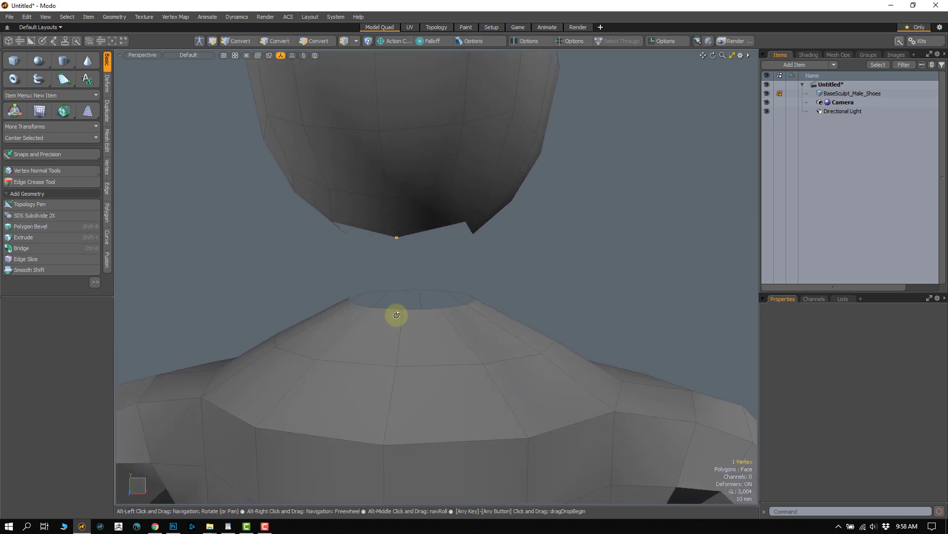
shift+right_drag(404, 303, 410, 316)
alt+drag(423, 311, 383, 228)
key(2)
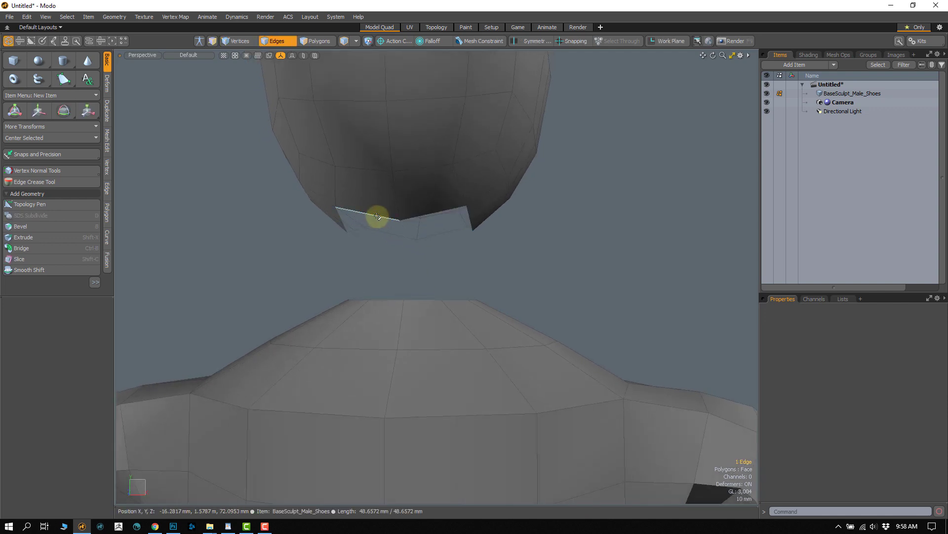
Select the border loops of the head hole and the neck opening and bridge them to form the neck
double_click(378, 216)
shift+double_click(385, 299)
ctrl+alt+drag(385, 299, 400, 228)
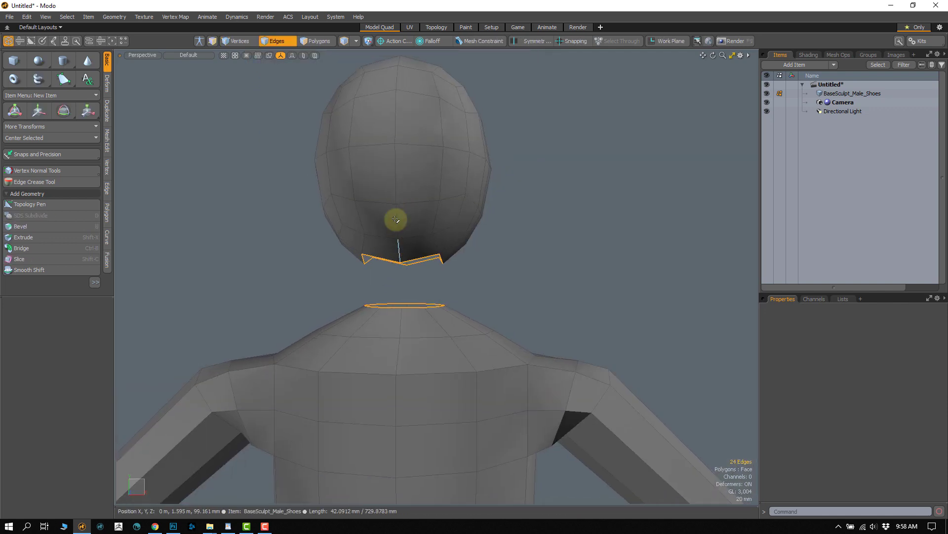
ctrl+alt+drag(409, 291, 237, 287)
key(ctrl+b)
key(q)
click(257, 296)
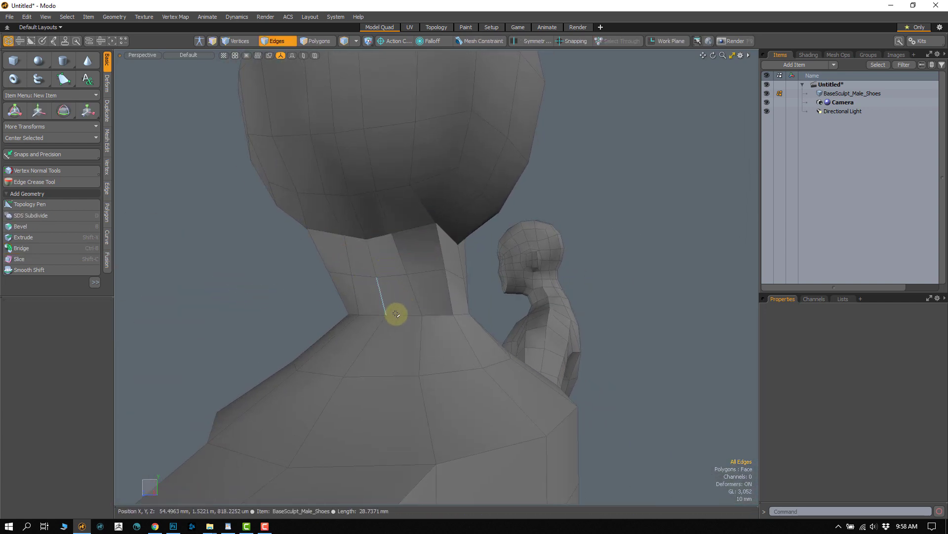
Examine the bridged neck from several angles and compare the whole body with the reference figure
alt+drag(396, 313, 329, 285)
mouse_move(402, 290)
alt+mouse_down()
mouse_move(480, 292)
mouse_move(417, 286)
alt+mouse_up()
scroll(417, 286, down, 6)
alt+drag(416, 214, 498, 304)
key(1)
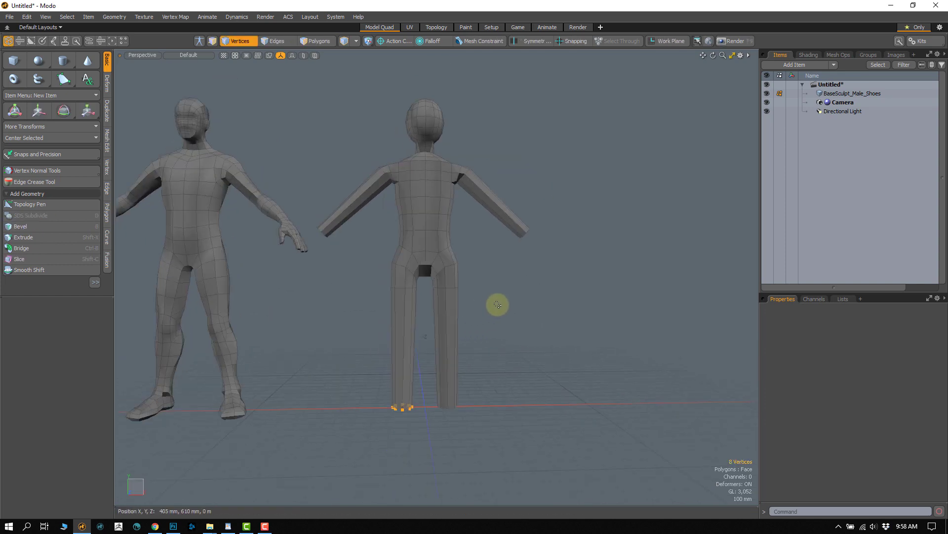
alt+drag(434, 288, 452, 276)
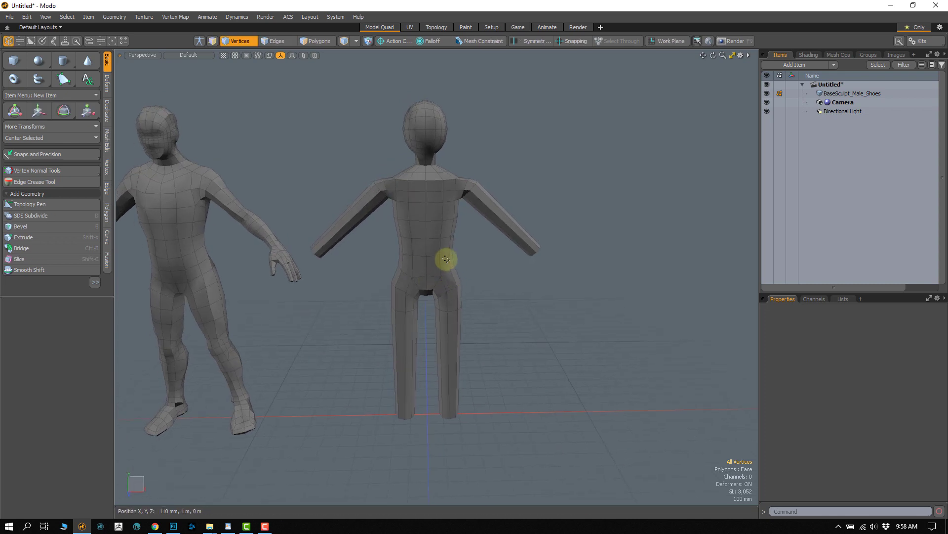
alt+drag(482, 166, 421, 209)
mouse_move(365, 218)
alt+mouse_down()
mouse_move(277, 254)
mouse_move(432, 218)
alt+mouse_up()
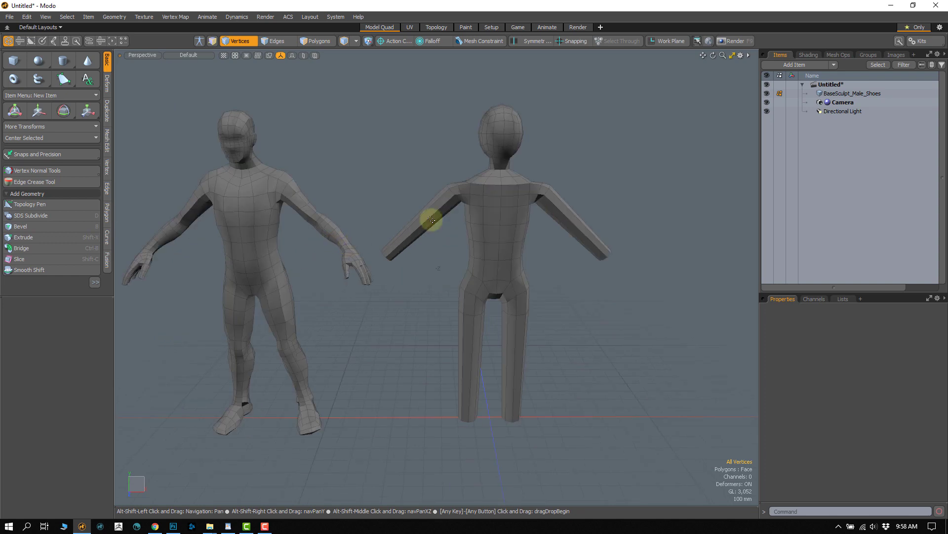
Cut one edge loop around the middle of both arms with Loop Slice at 50%, using X symmetry
mouse_move(580, 170)
right_down()
mouse_move(439, 138)
mouse_move(576, 293)
right_up()
click(419, 281)
alt+drag(419, 282, 362, 178)
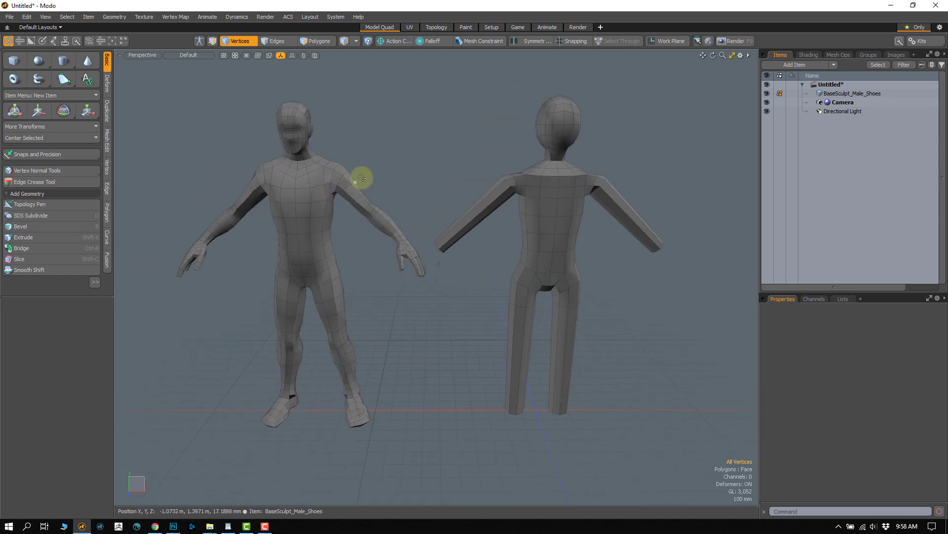
right_drag(368, 264, 376, 256)
mouse_move(387, 292)
alt+shift+mouse_down()
mouse_move(449, 248)
mouse_move(413, 257)
alt+shift+mouse_up()
click(411, 189)
key(2)
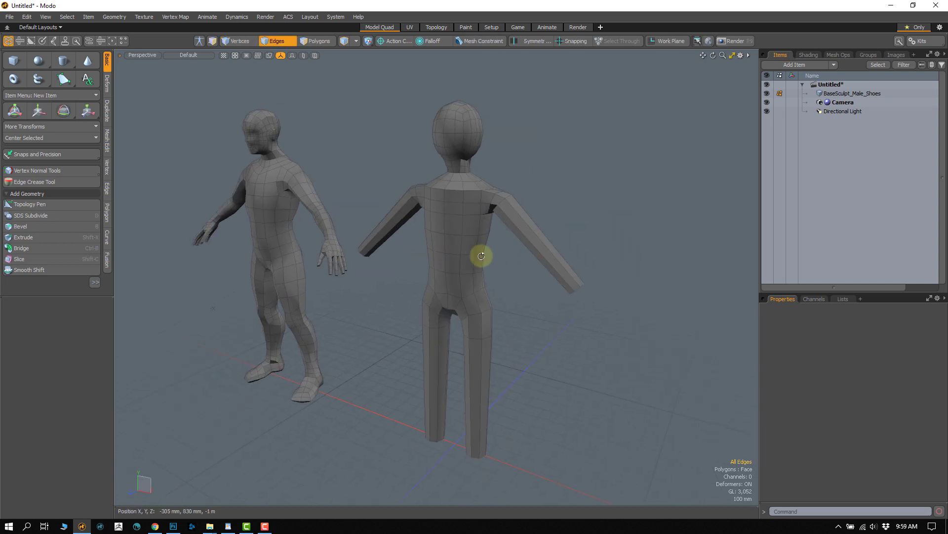
mouse_move(481, 255)
alt+mouse_down()
mouse_move(429, 258)
mouse_move(442, 250)
mouse_move(458, 250)
mouse_move(375, 268)
mouse_move(387, 279)
mouse_move(480, 260)
alt+mouse_up()
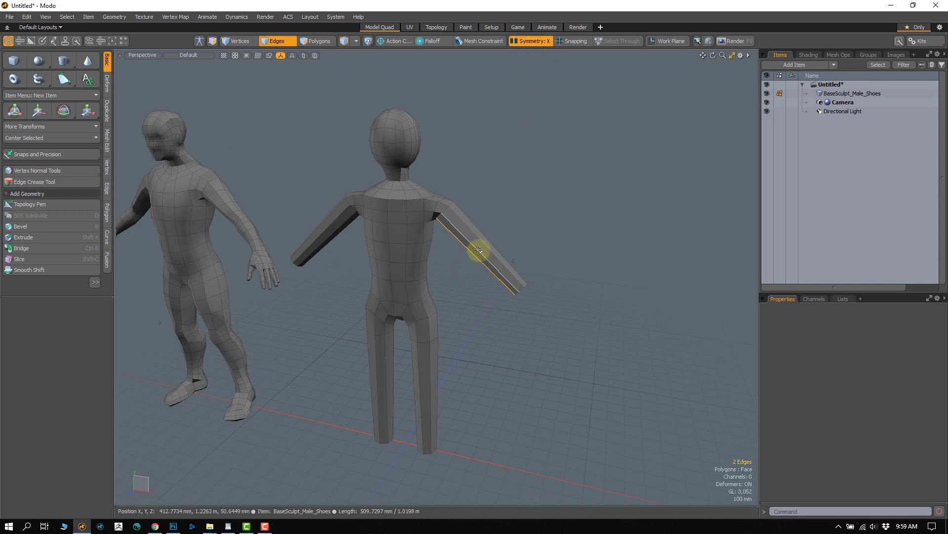
key(alt+c)
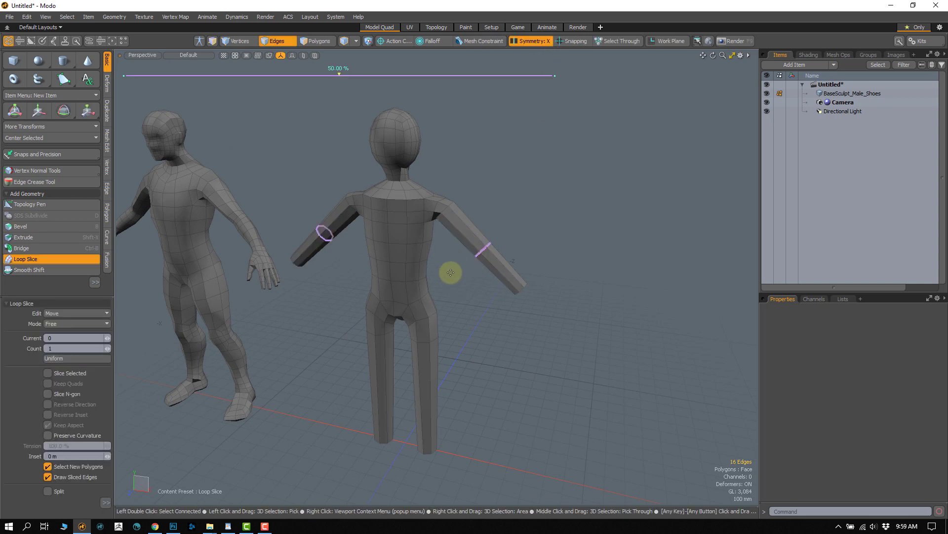
drag(489, 276, 418, 119)
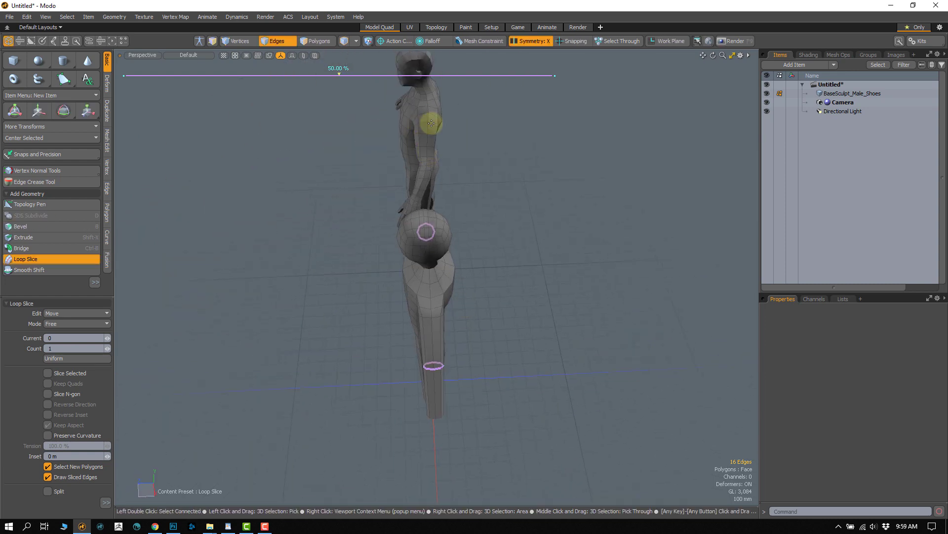
key(space)
Move the wrist loops of both arms forward about 60 mm along Z and rotate them to bend the arms slightly
alt+drag(462, 298, 371, 182)
key(y)
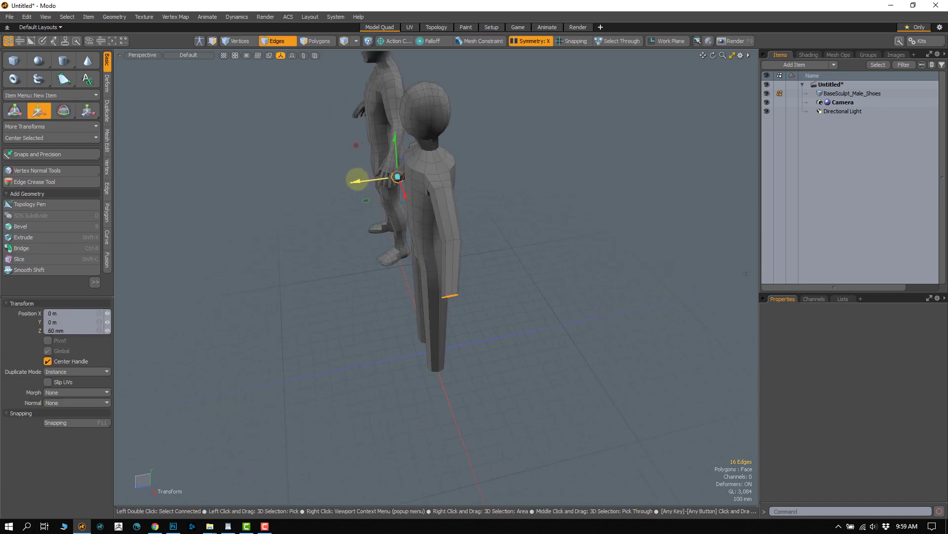
key(e)
alt+drag(447, 303, 508, 279)
key(q)
click(533, 285)
alt+drag(508, 279, 523, 258)
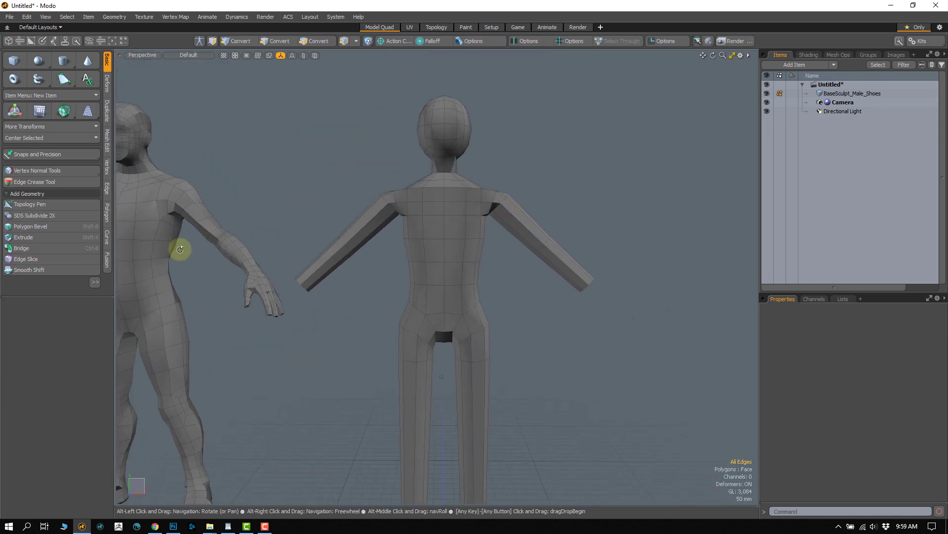
Adjust the top vertices of both shoulder joints symmetrically to follow the reference figure's shoulder line
alt+drag(179, 248, 285, 251)
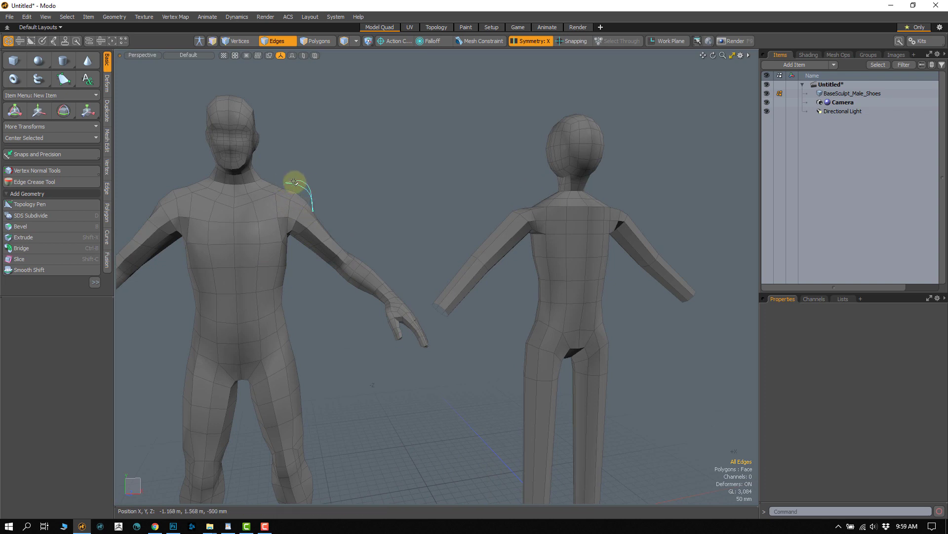
alt+drag(294, 183, 338, 245)
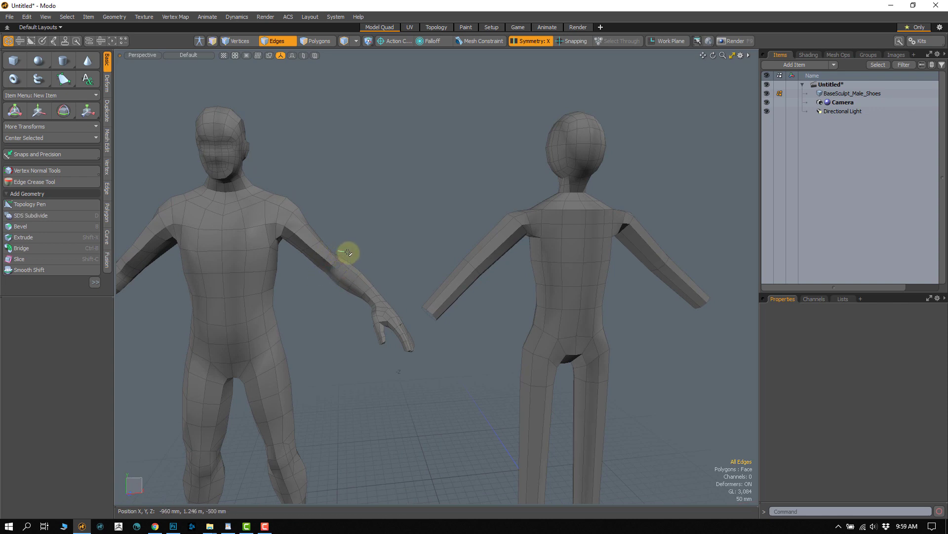
right_drag(338, 253, 341, 256)
alt+drag(487, 288, 558, 282)
mouse_move(558, 282)
alt+shift+mouse_down()
mouse_move(417, 267)
mouse_move(525, 266)
mouse_move(522, 257)
mouse_move(503, 268)
mouse_move(508, 247)
mouse_move(494, 210)
alt+shift+mouse_up()
key(1)
right_drag(492, 192, 492, 220)
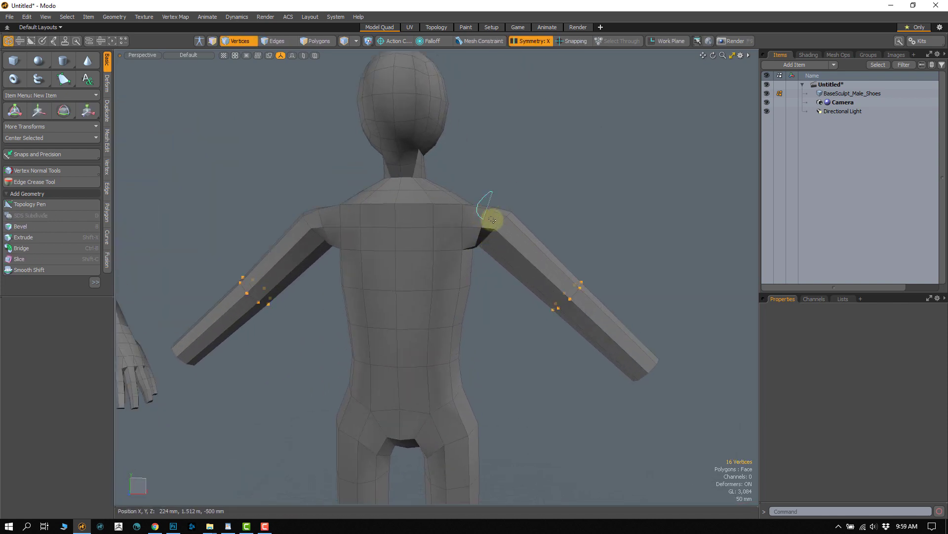
alt+drag(509, 233, 504, 239)
key(w)
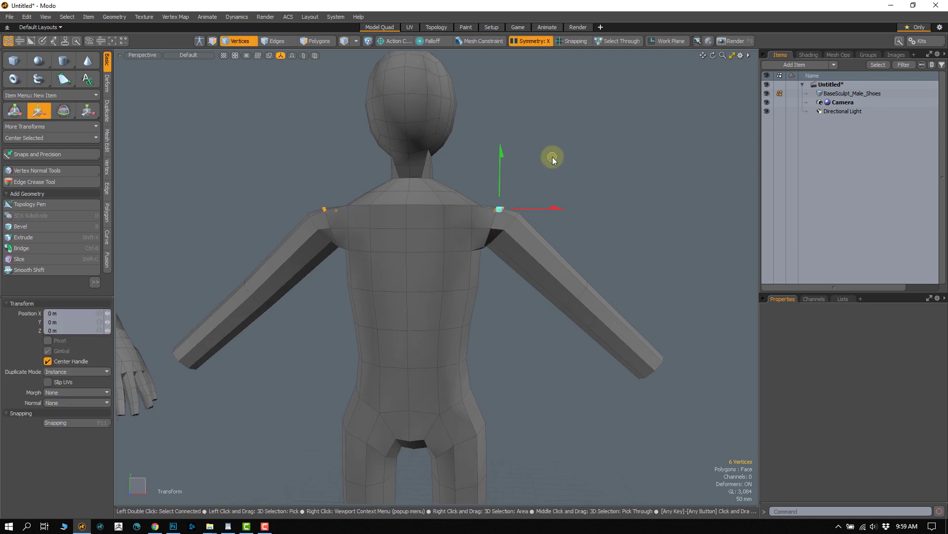
alt+drag(537, 153, 528, 161)
ctrl+alt+drag(476, 216, 469, 198)
key(space)
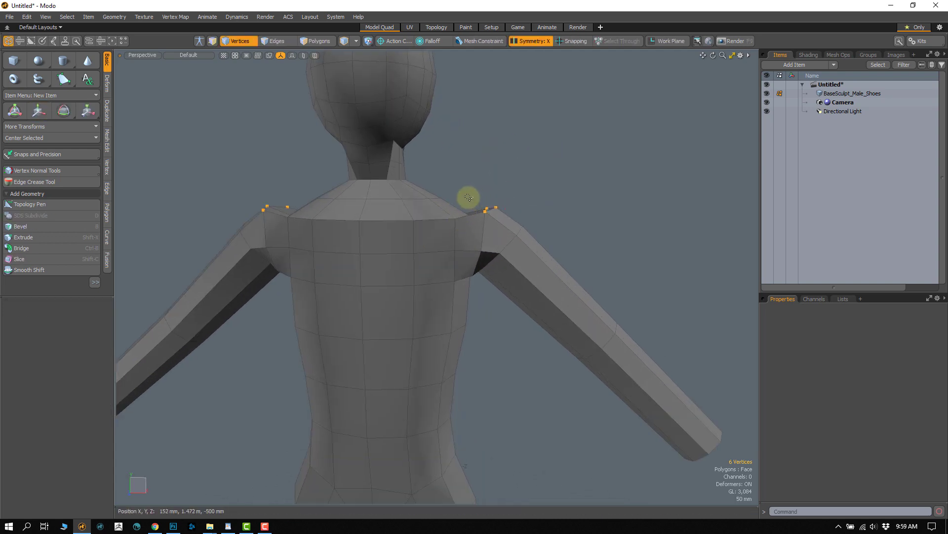
Shift the inner row of top shoulder vertices about 4.5 mm inward and 10.7 mm up on both sides
key(w)
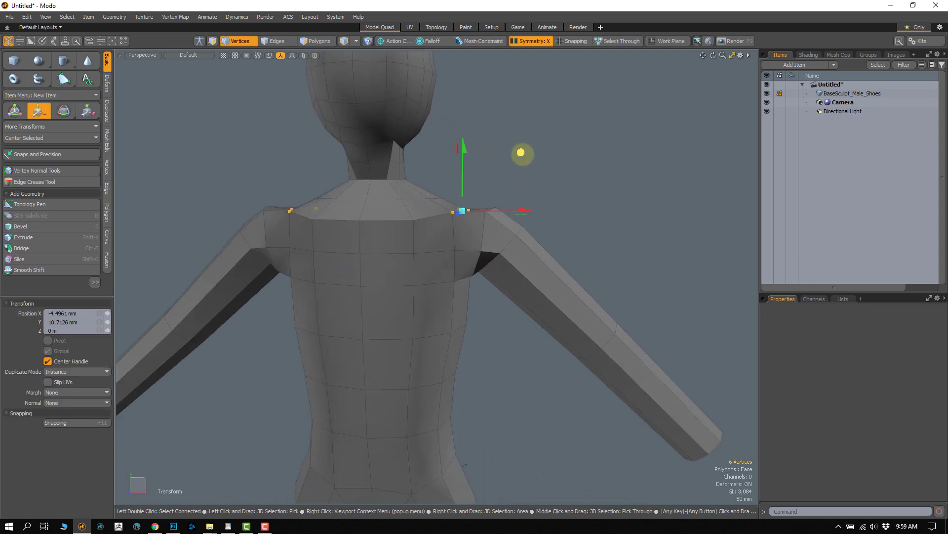
scroll(451, 236, up, 2)
key(space)
click(473, 209)
key(w)
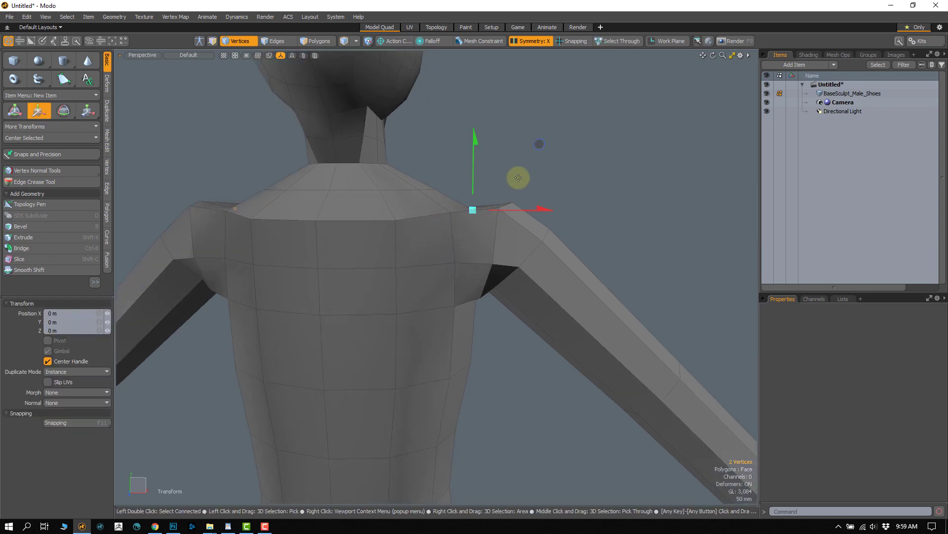
key(ctrl+z)
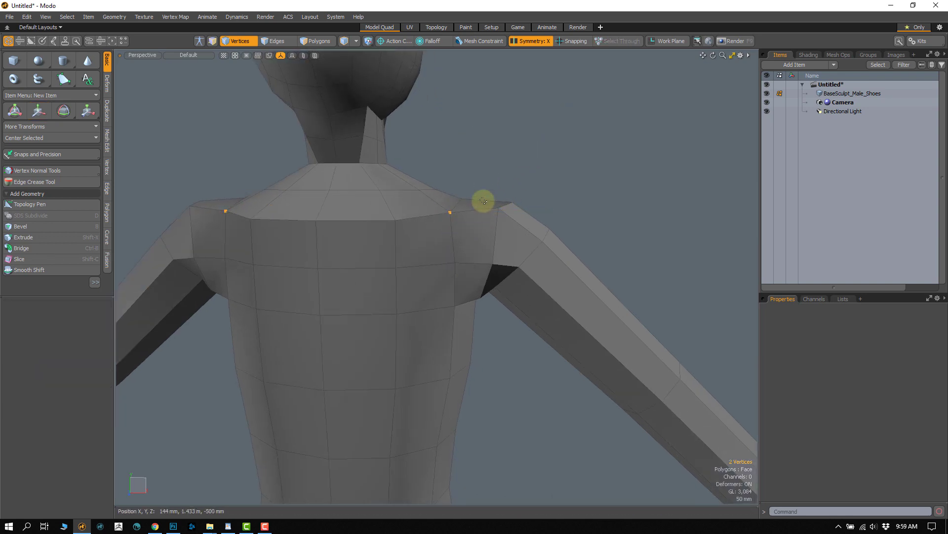
Adjust the individual vertices along the upper chest edge beside each shoulder
key(w)
drag(483, 201, 502, 172)
key(ctrl+z)
key(w)
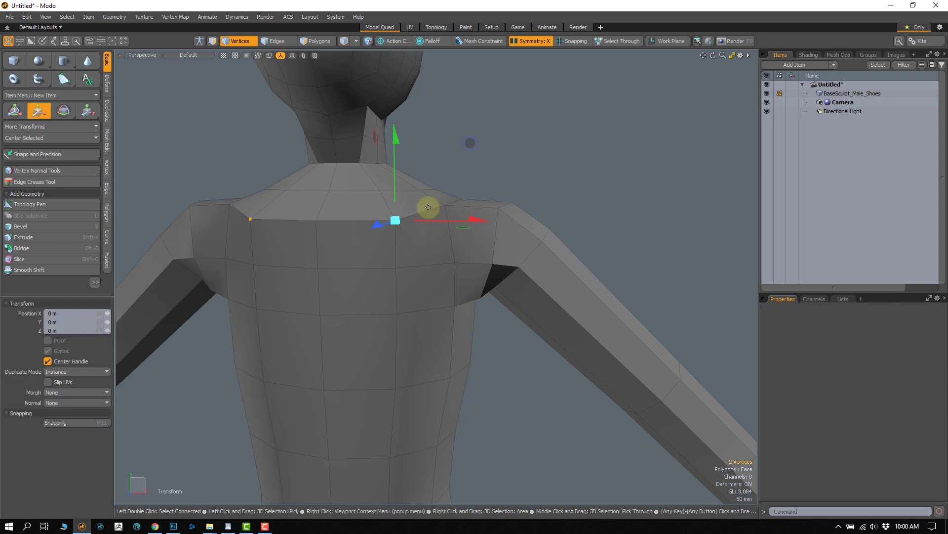
drag(441, 187, 415, 232)
key(space)
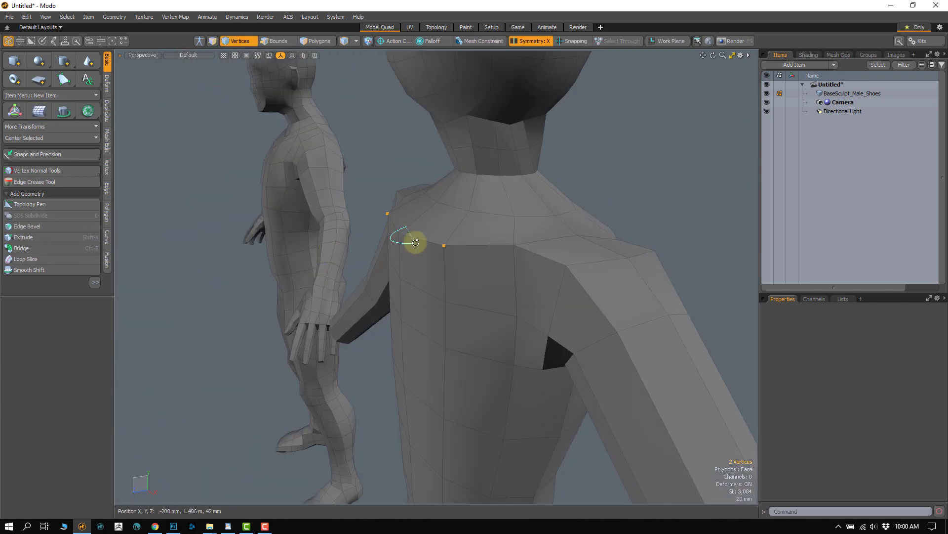
Add the center vertex to the selected upper chest vertices and reposition the three together
shift+right_drag(416, 243, 419, 237)
mouse_move(419, 237)
alt+mouse_down()
mouse_move(332, 244)
mouse_move(316, 171)
mouse_move(417, 227)
mouse_move(426, 218)
alt+mouse_up()
key(w)
key(space)
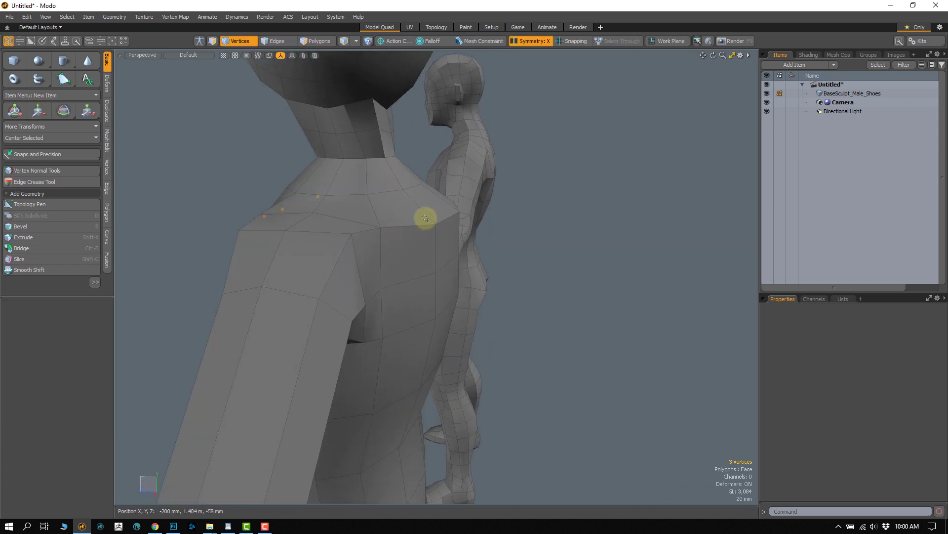
Move the three central vertices at the top of the back about 21.6 mm forward along Z
right_drag(463, 221, 455, 205)
mouse_move(441, 231)
alt+mouse_down()
mouse_move(421, 231)
mouse_move(428, 194)
alt+mouse_up()
key(w)
drag(413, 139, 403, 139)
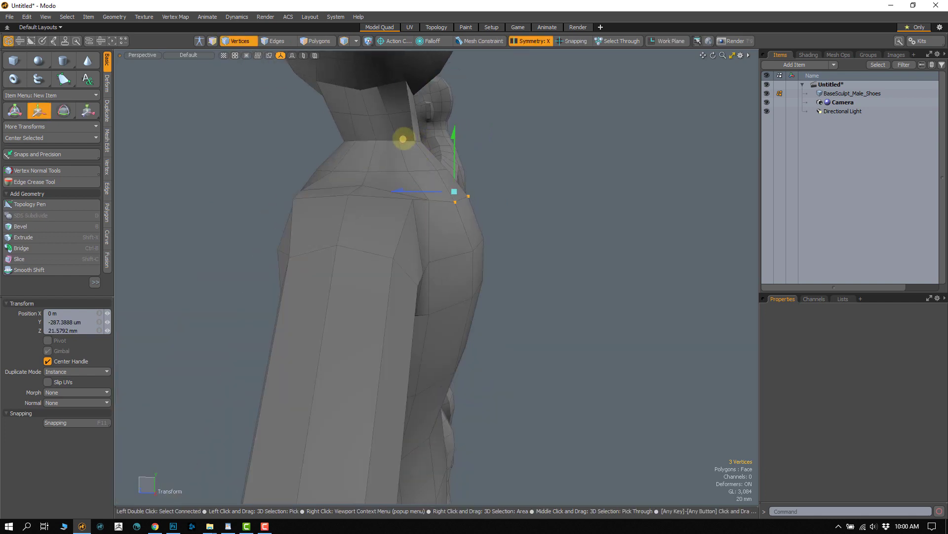
alt+drag(426, 205, 526, 283)
key(Escape)
scroll(525, 284, down, 6)
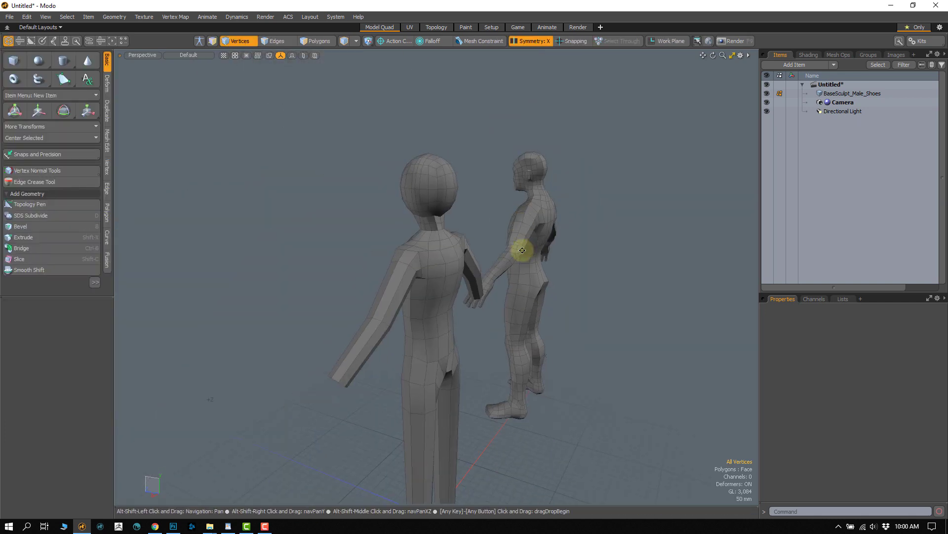
Select all polygons of the reference figure and lock them
alt+drag(523, 249, 417, 245)
key(3)
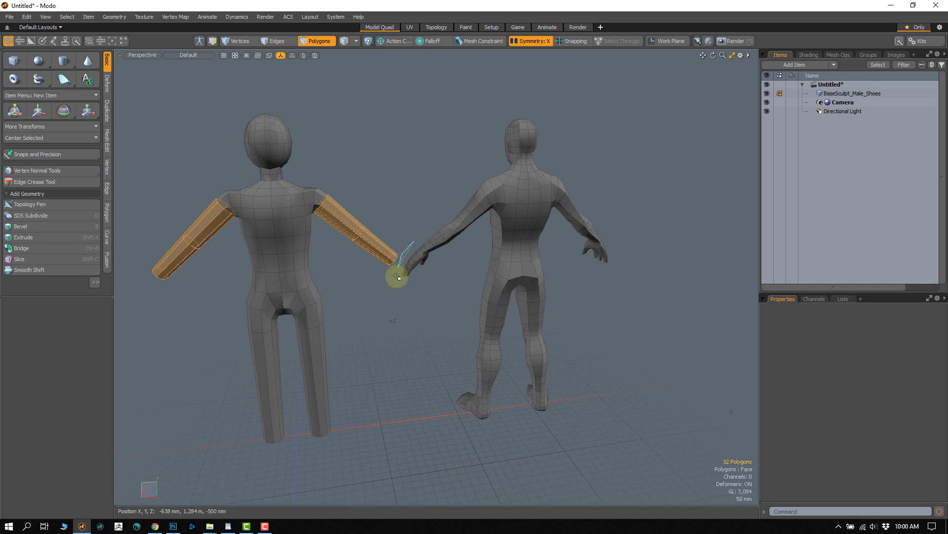
right_drag(529, 87, 431, 123)
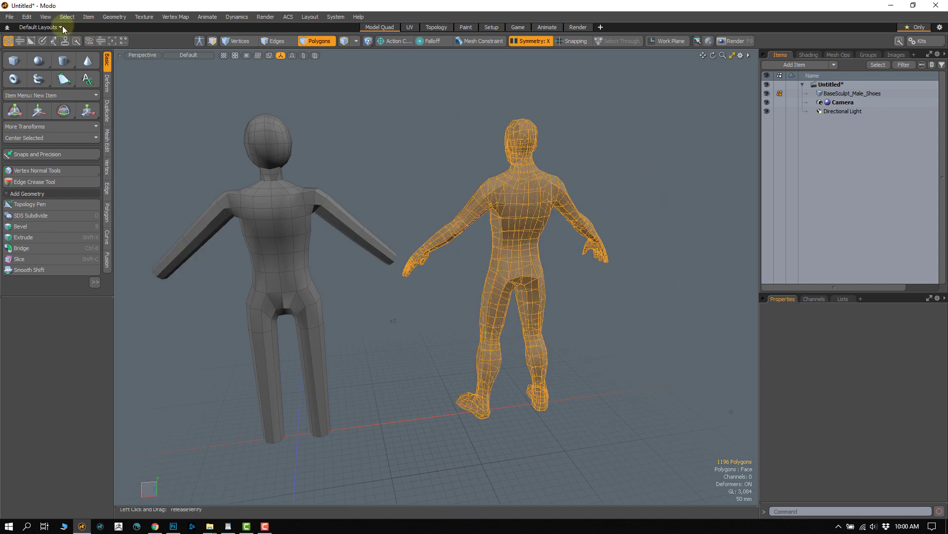
click(26, 17)
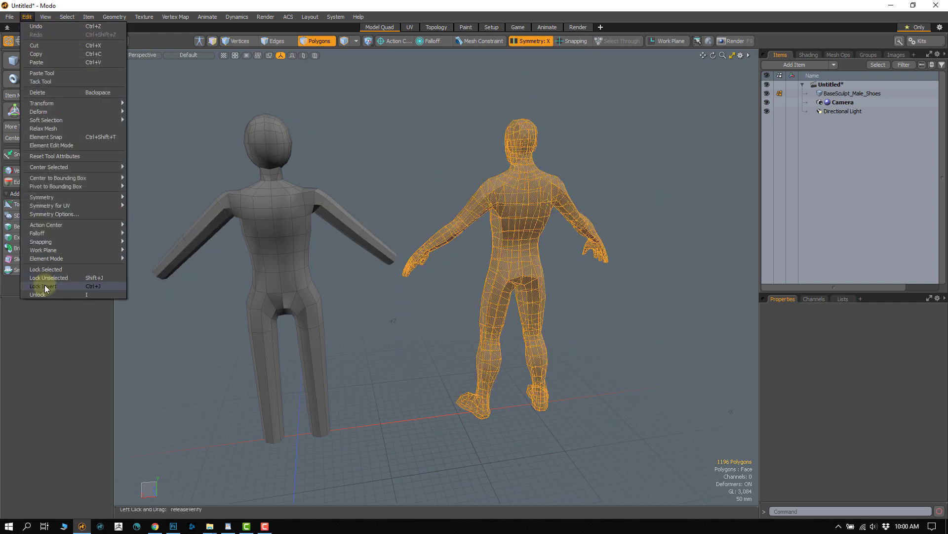
click(61, 271)
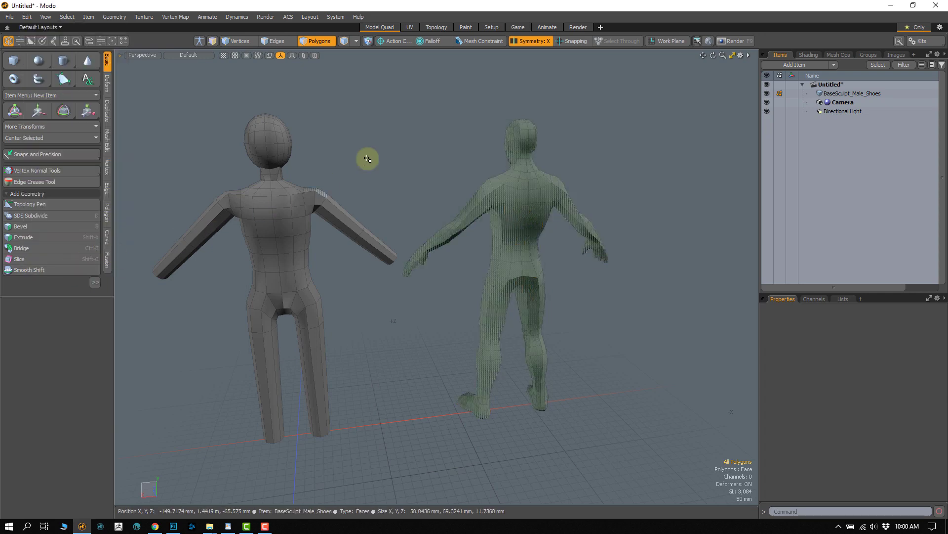
Add two evenly spaced edge loops around each upper arm with Loop Slice, using a count of 2
alt+drag(386, 239, 491, 252)
alt+drag(552, 218, 550, 217)
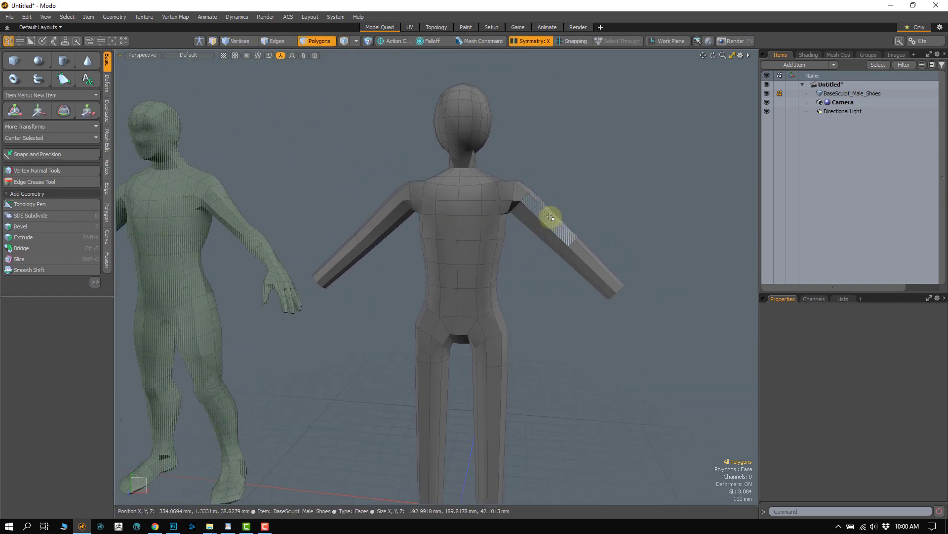
alt+drag(514, 244, 445, 284)
ctrl+alt+drag(444, 284, 504, 235)
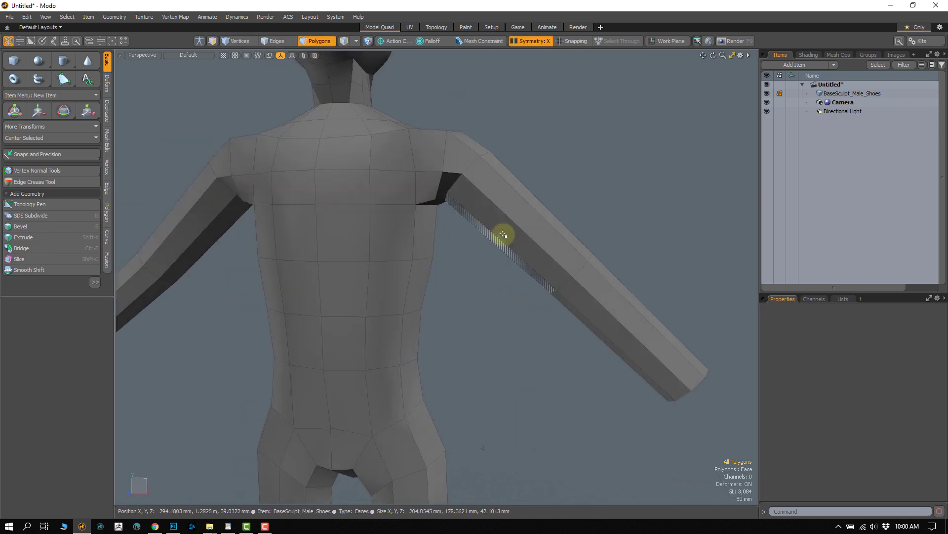
key(2)
click(505, 218)
key(alt+c)
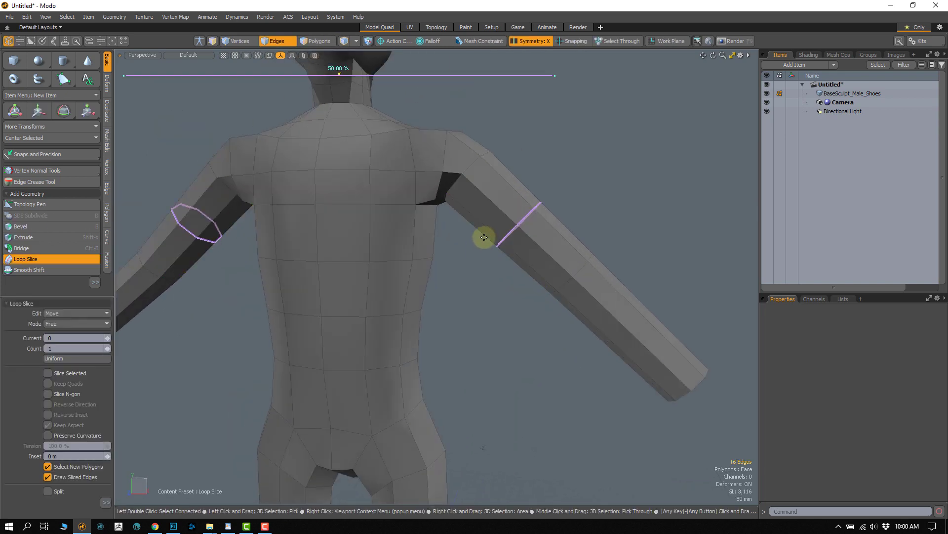
click(109, 348)
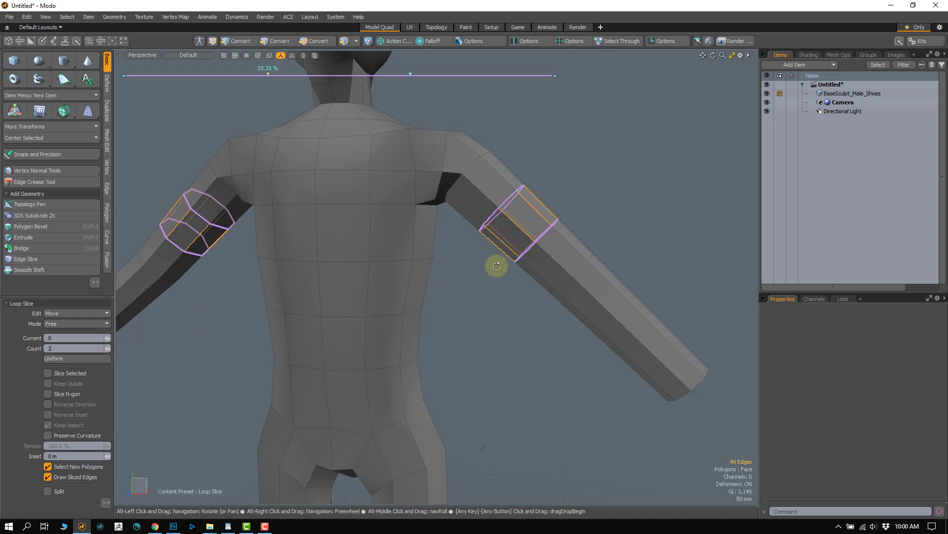
alt+drag(493, 265, 500, 260)
key(space)
click(549, 161)
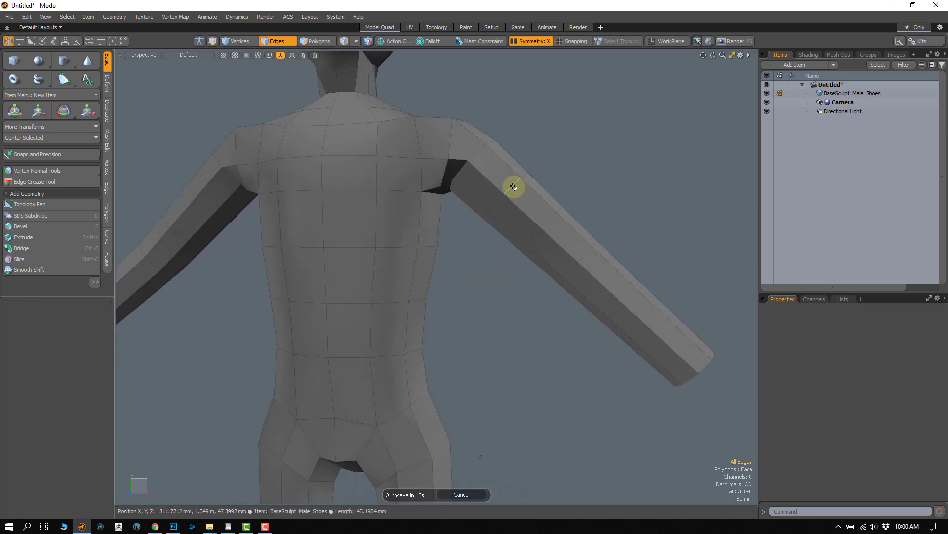
Set the action center to Local and scale the upper arm loops nearest the shoulders
key(r)
alt+drag(525, 237, 487, 244)
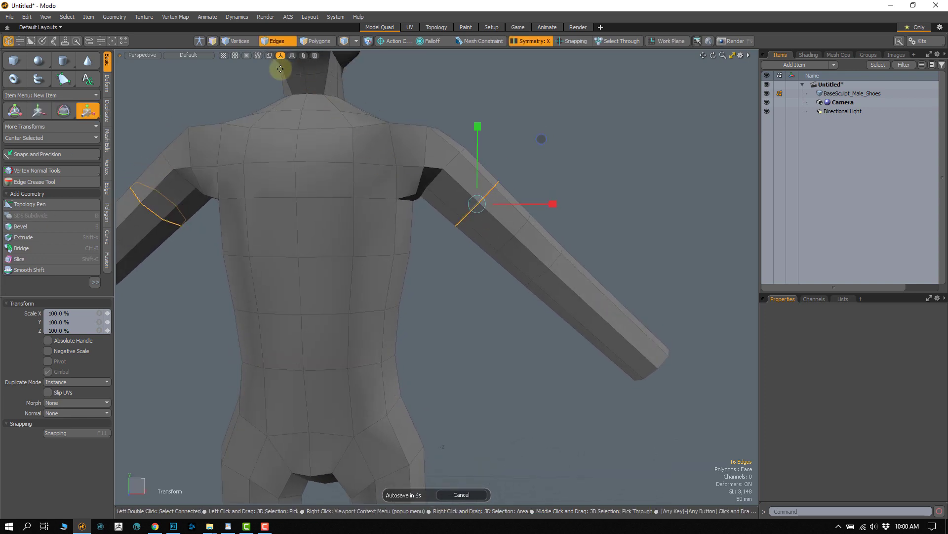
click(394, 42)
click(378, 123)
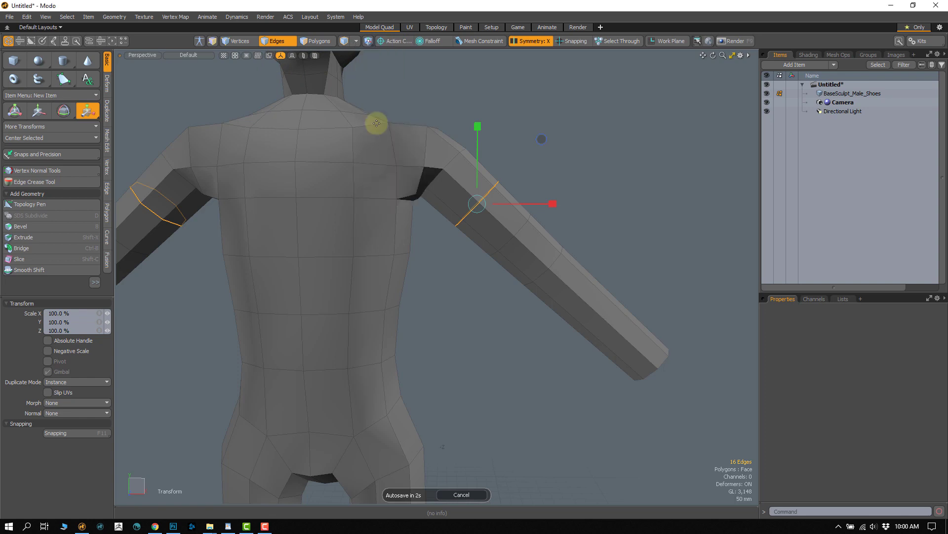
alt+drag(485, 202, 404, 156)
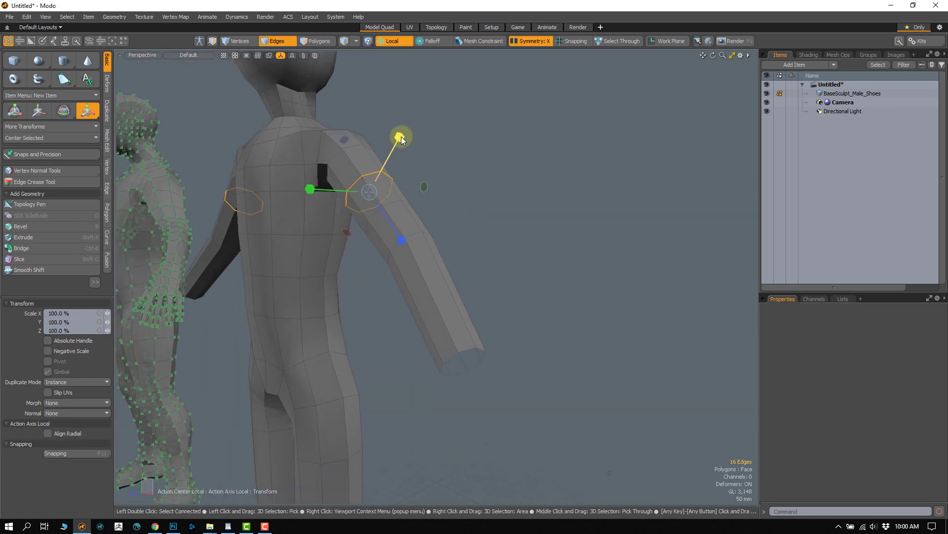
key(q)
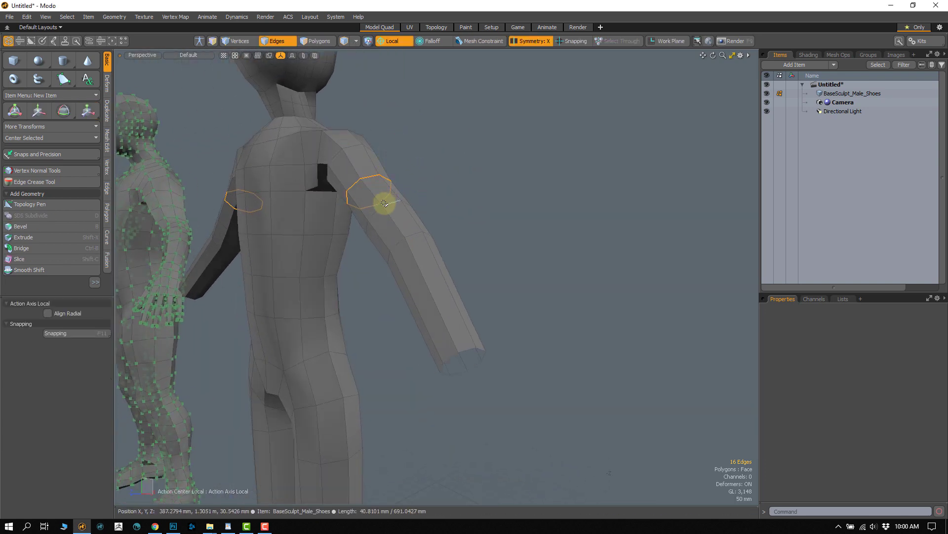
Scale the second upper arm loops to about 98% on their local Y axis
key(y)
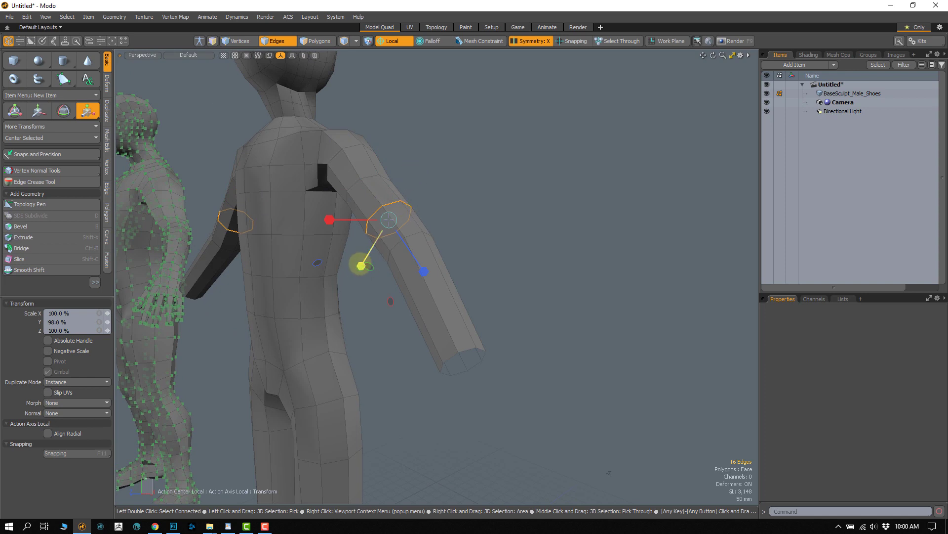
key(q)
click(442, 180)
Bevel the elbow edge loops of both arms with a 32 mm inset
alt+drag(443, 181, 548, 227)
alt+shift+drag(548, 227, 423, 218)
double_click(414, 252)
key(b)
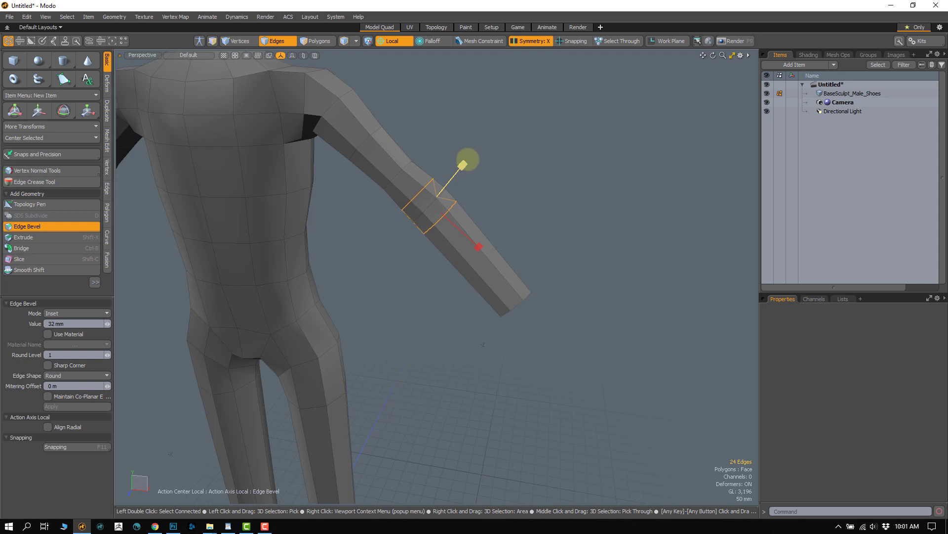
Undo the last elbow bevel and bevel only a single edge loop at each elbow instead
alt+drag(460, 166, 445, 214)
key(ctrl+z)
key(space)
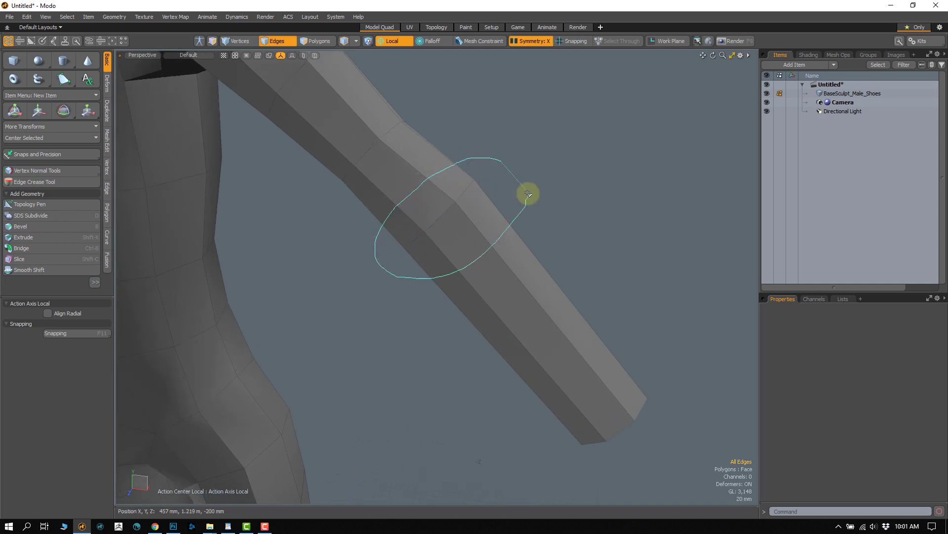
alt+drag(582, 335, 567, 226)
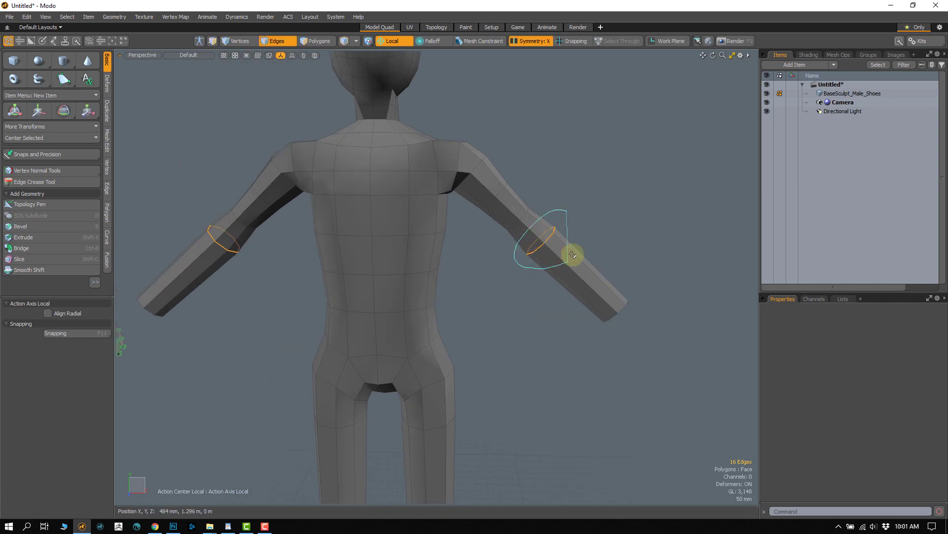
key(shift+a)
alt+drag(460, 256, 425, 269)
key(b)
key(space)
Scale the middle elbow loops of both arms to about 87% on their local X axis
key(r)
drag(477, 192, 420, 277)
key(space)
key(r)
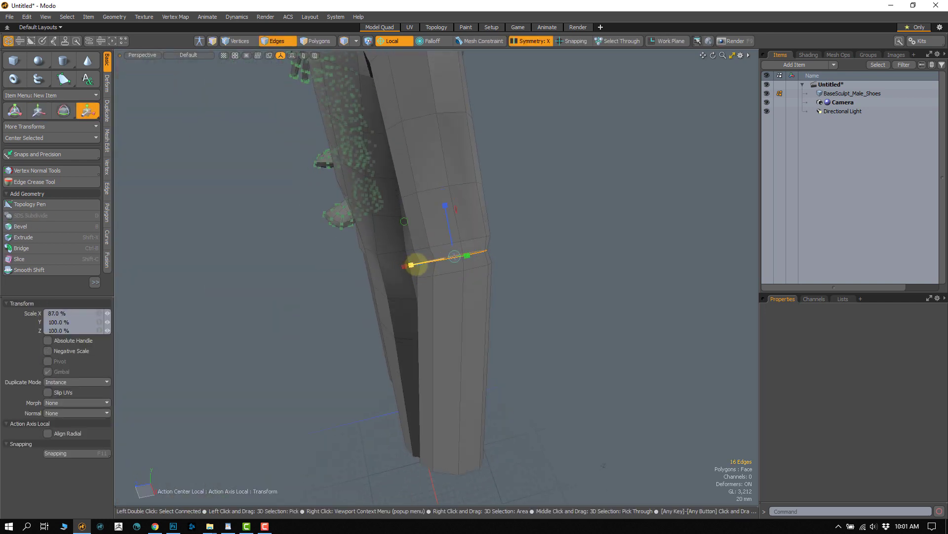
key(w)
alt+drag(435, 262, 449, 212)
key(space)
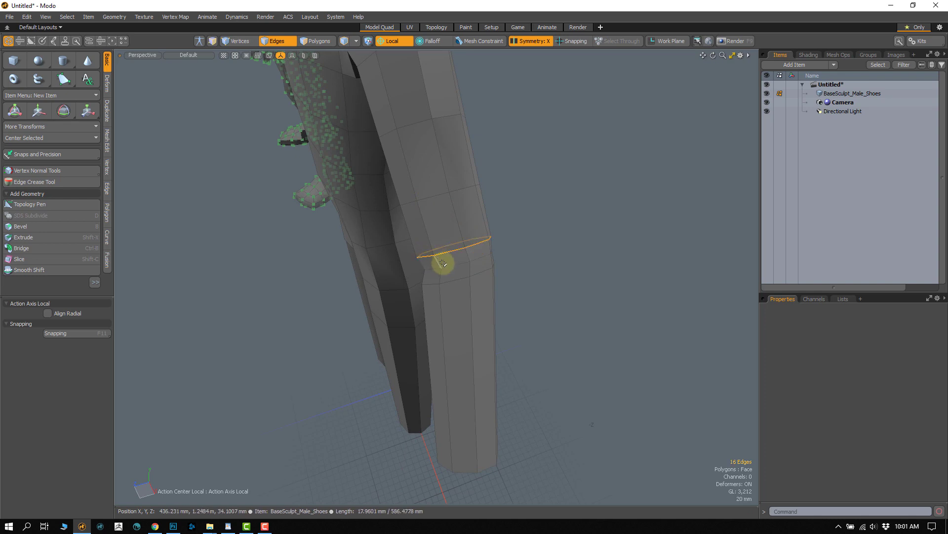
key(r)
key(w)
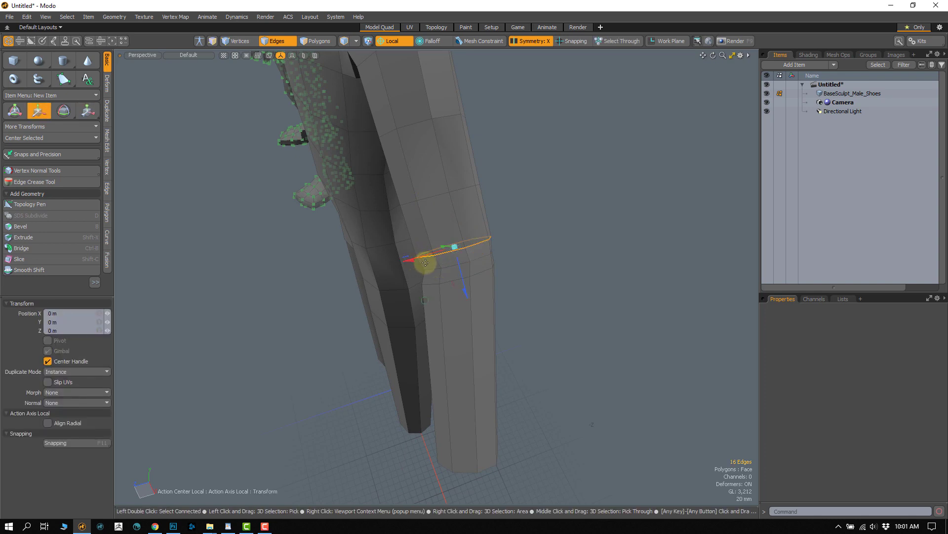
key(space)
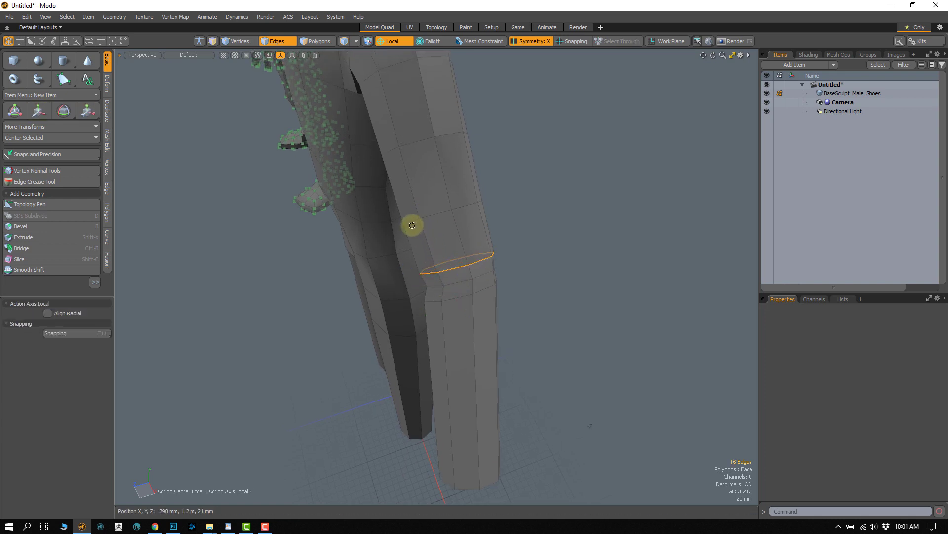
Clear the action center and move the middle elbow loops to shape the elbows
alt+drag(413, 222, 458, 188)
click(394, 41)
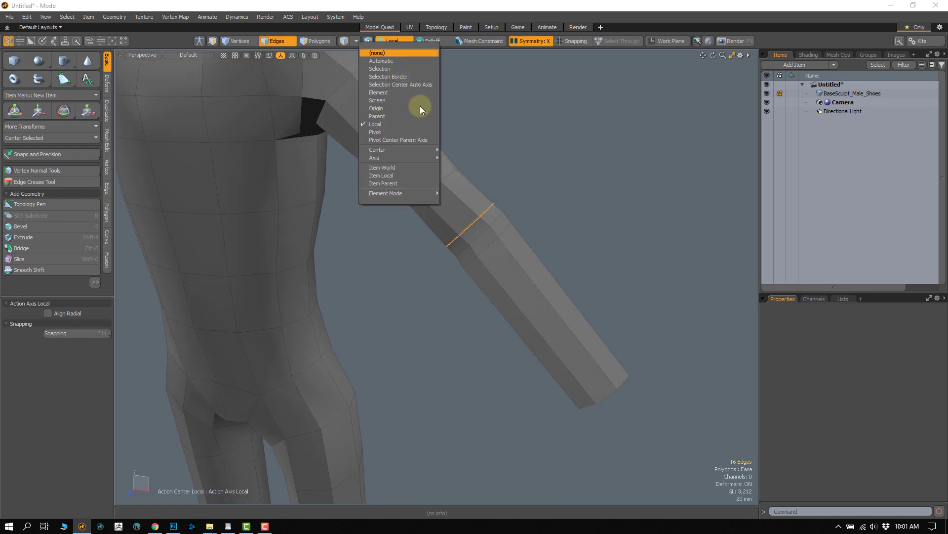
click(384, 43)
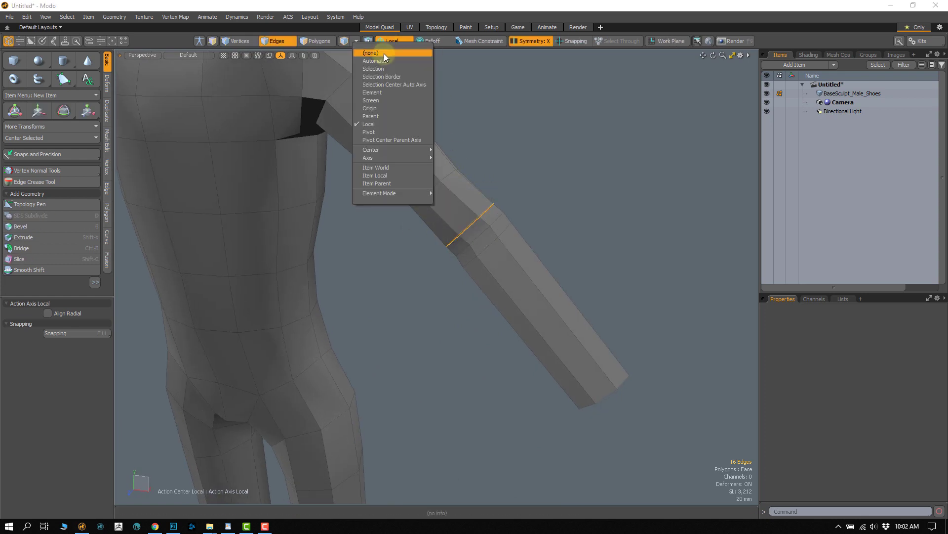
click(383, 54)
alt+drag(429, 186, 482, 188)
click(433, 186)
key(w)
key(q)
ctrl+click(410, 197)
shift+click(410, 197)
key(w)
alt+drag(427, 209, 374, 215)
key(q)
Select the vertices at the open wrist ends of both arms and scale them uniformly to about 91.5%
key(3)
alt+drag(512, 165, 482, 260)
alt+drag(556, 267, 477, 241)
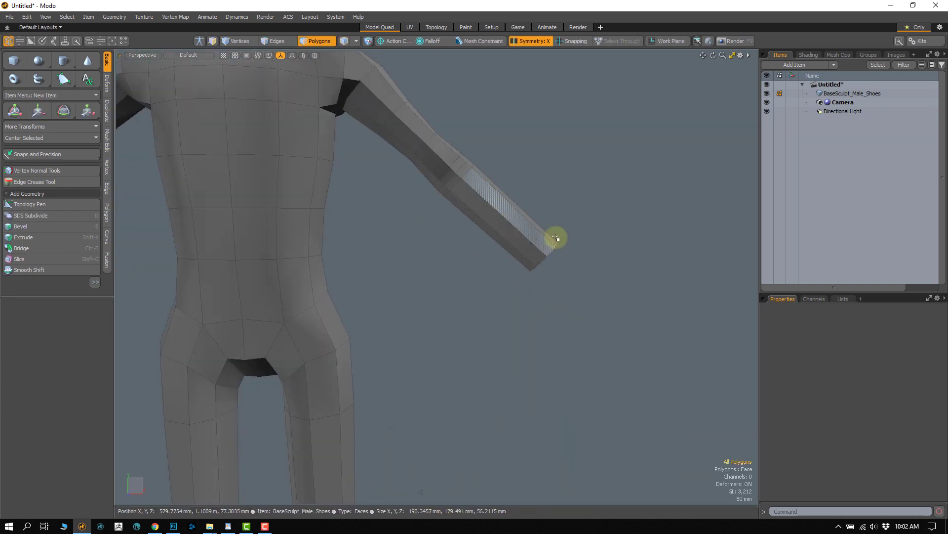
alt+drag(578, 279, 485, 247)
key(1)
key(r)
alt+shift+drag(645, 222, 447, 86)
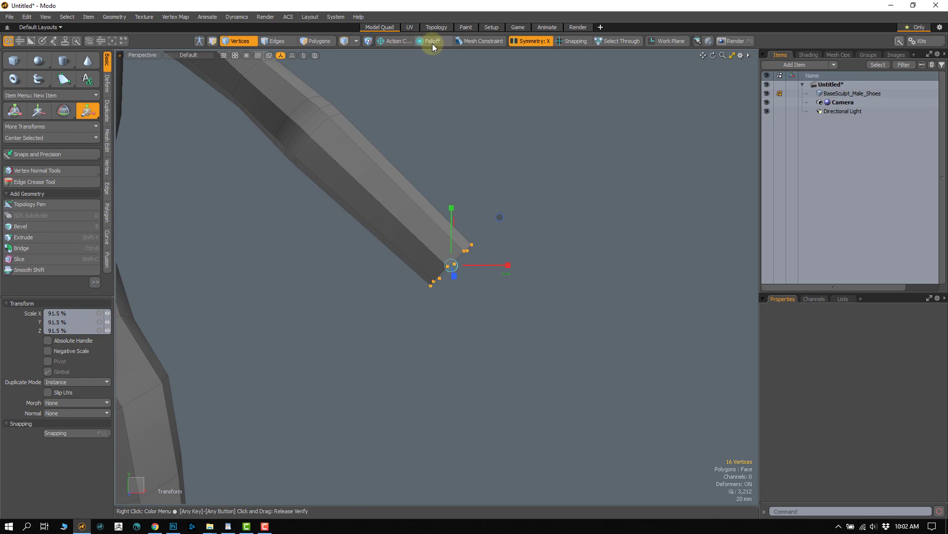
Set the action center to Local and flatten the wrist vertices to about 41.5% on X and 79% on Y
click(390, 42)
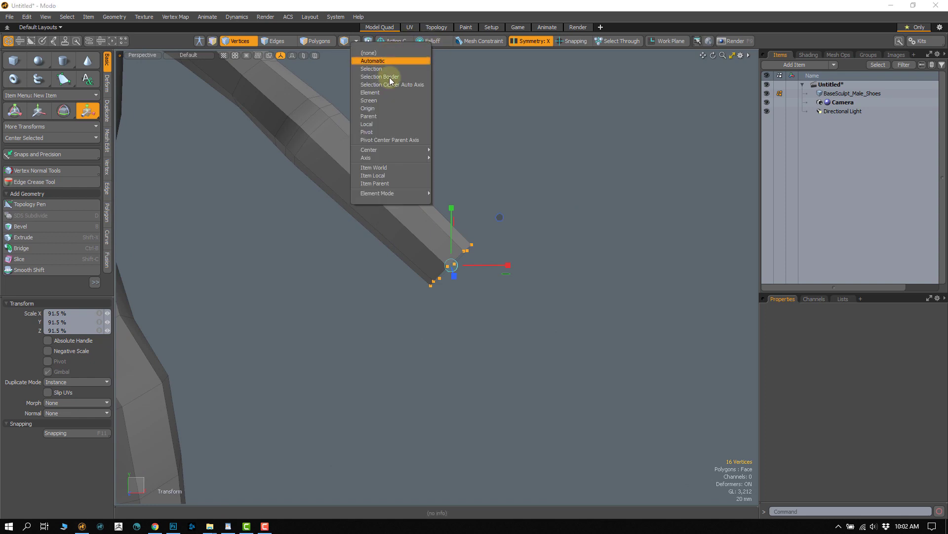
click(376, 124)
drag(493, 210, 312, 200)
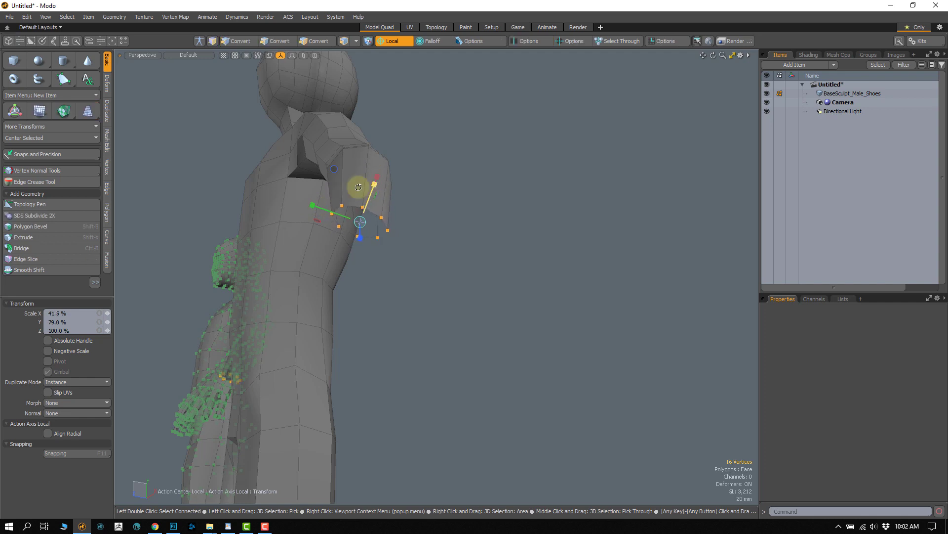
alt+drag(359, 187, 409, 248)
key(space)
Select all arm vertices below the shoulders, clear the action center and scale them uniformly to about 112%
click(438, 182)
mouse_move(439, 182)
alt+mouse_down()
mouse_move(405, 202)
mouse_move(341, 207)
mouse_move(410, 243)
mouse_move(432, 220)
mouse_move(449, 158)
mouse_move(426, 190)
mouse_move(438, 207)
mouse_move(339, 215)
mouse_move(419, 197)
mouse_move(413, 154)
alt+mouse_up()
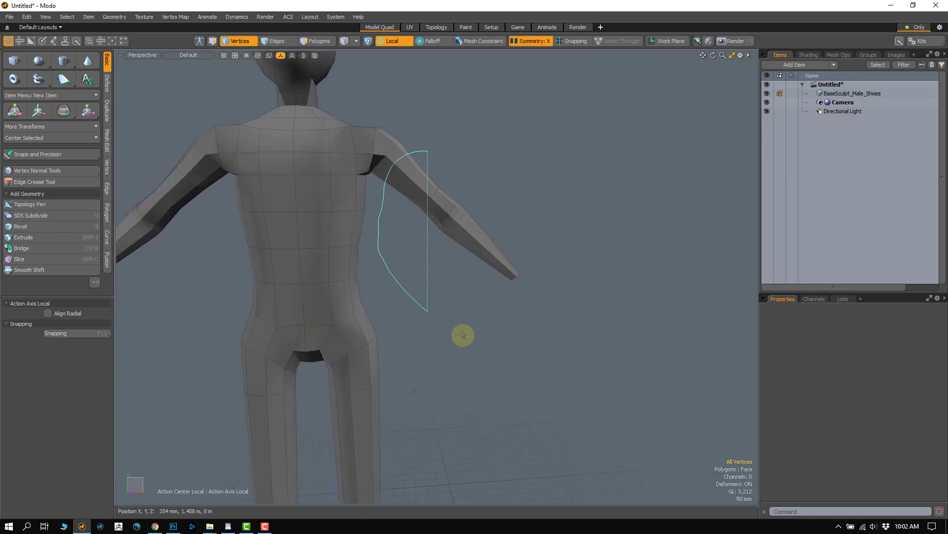
right_drag(462, 335, 498, 183)
key(r)
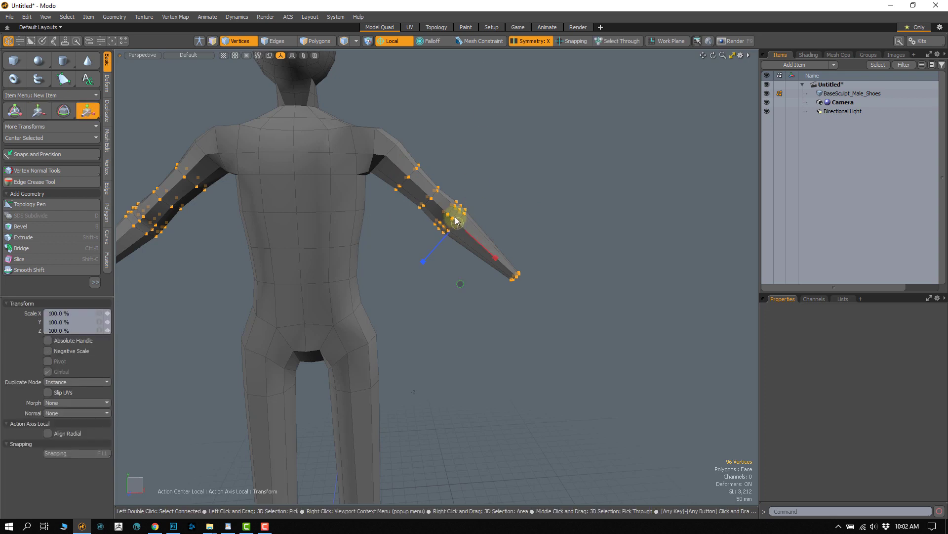
click(392, 41)
click(384, 70)
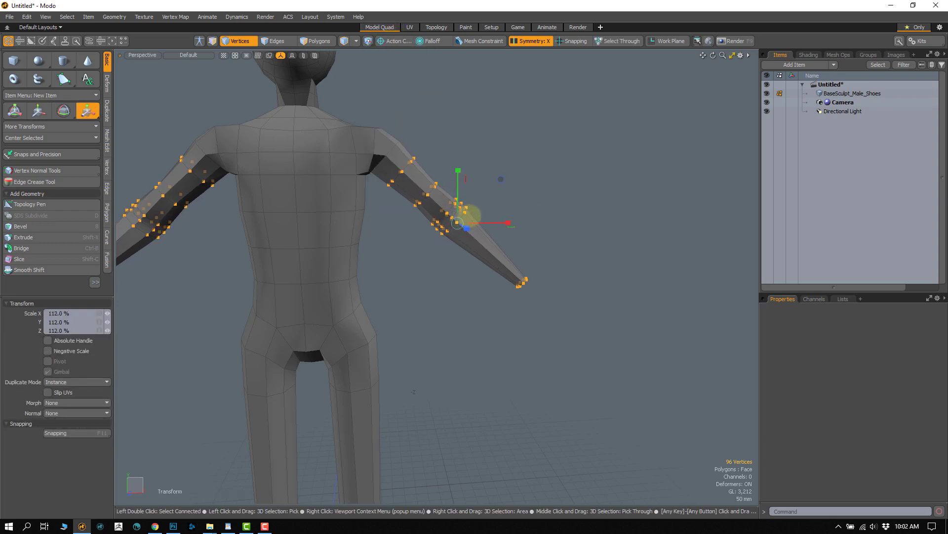
Move the enlarged arms about 12.2 mm on X and -6.7 mm on Y, and clear the selection
alt+drag(468, 216, 449, 226)
key(w)
drag(496, 181, 494, 185)
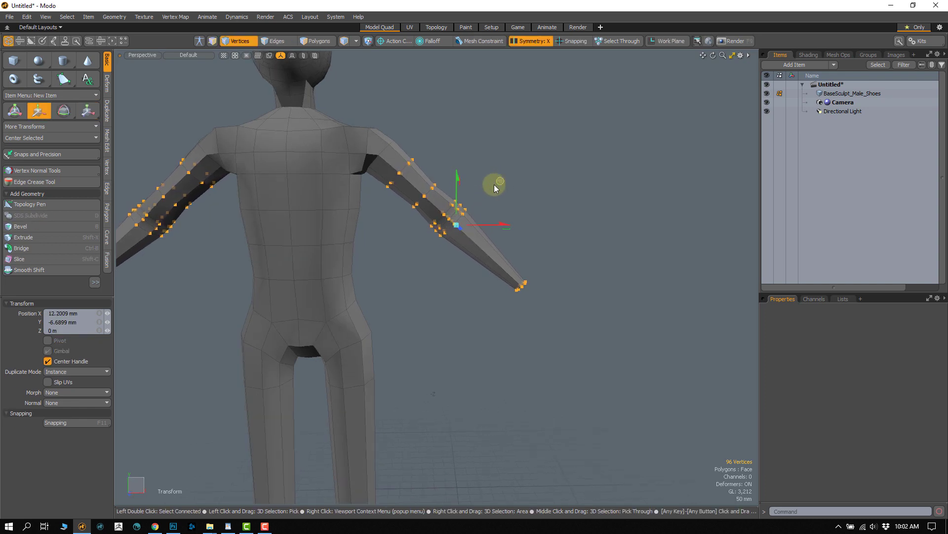
key(q)
click(495, 186)
Examine the thigh, knee and calf proportions of the reference figure beside the base mesh
mouse_move(434, 235)
alt+mouse_down()
mouse_move(313, 257)
mouse_move(424, 243)
mouse_move(402, 265)
mouse_move(425, 294)
mouse_move(408, 282)
mouse_move(290, 324)
mouse_move(433, 190)
mouse_move(396, 214)
mouse_move(373, 259)
mouse_move(413, 233)
mouse_move(387, 292)
mouse_move(438, 296)
mouse_move(434, 313)
mouse_move(402, 269)
mouse_move(313, 275)
mouse_move(349, 286)
mouse_move(369, 245)
mouse_move(373, 260)
alt+mouse_up()
key(2)
double_click(443, 290)
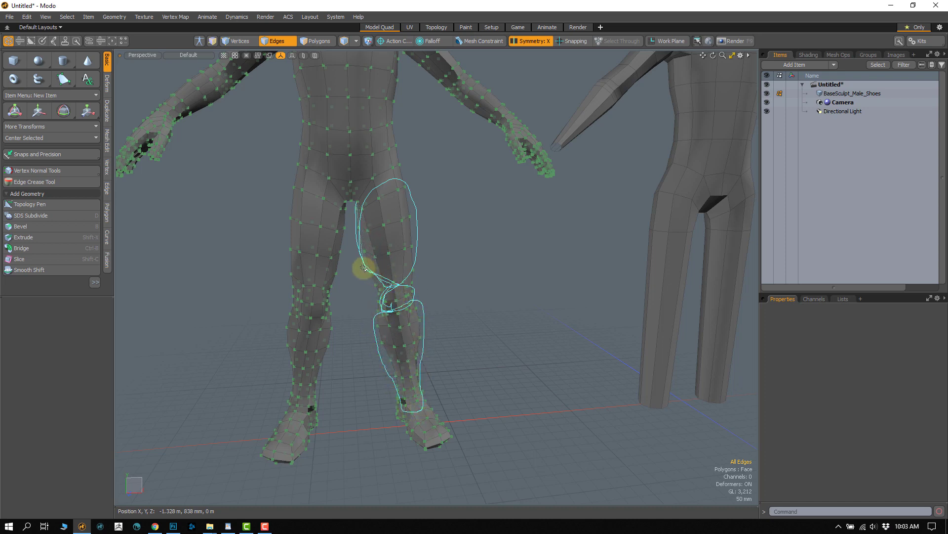
right_drag(365, 269, 366, 250)
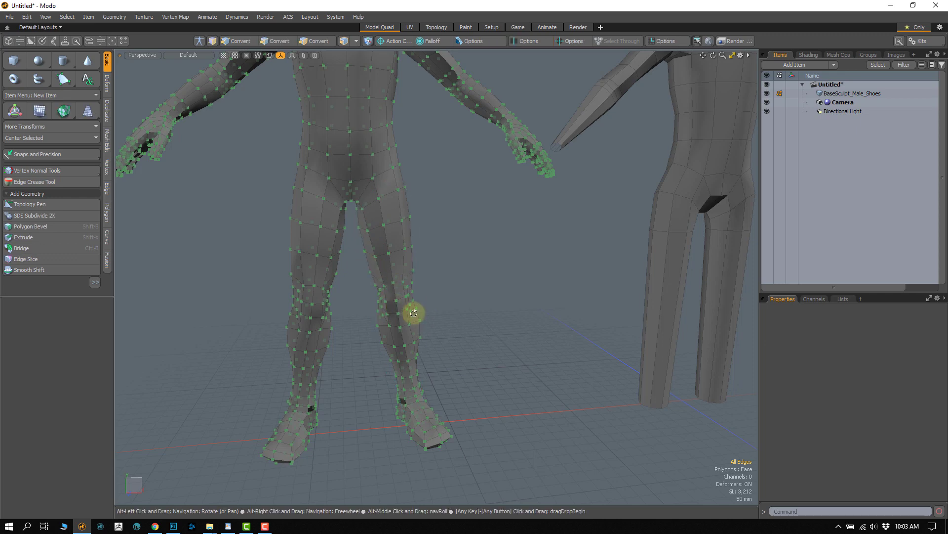
mouse_move(413, 314)
alt+mouse_down()
mouse_move(398, 305)
mouse_move(437, 274)
mouse_move(408, 281)
alt+mouse_up()
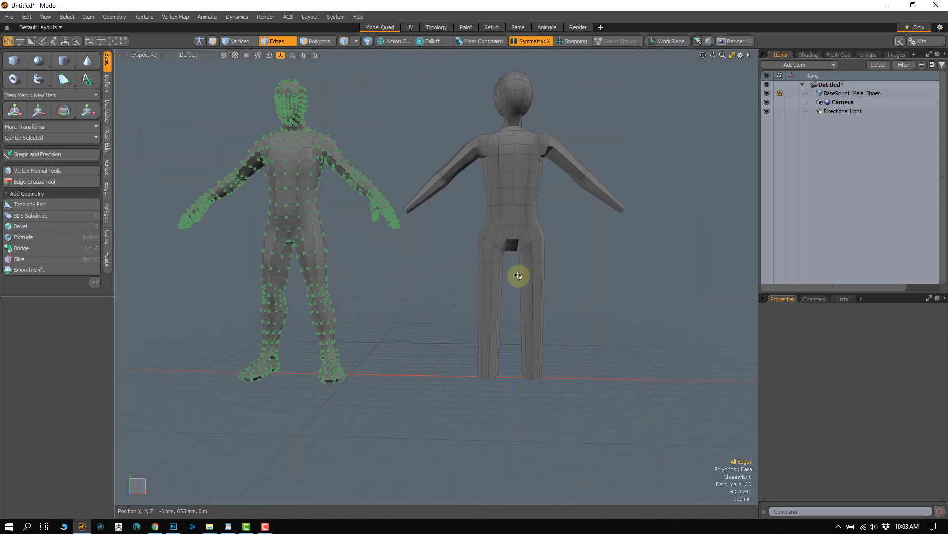
alt+drag(517, 277, 463, 300)
scroll(469, 248, up, 3)
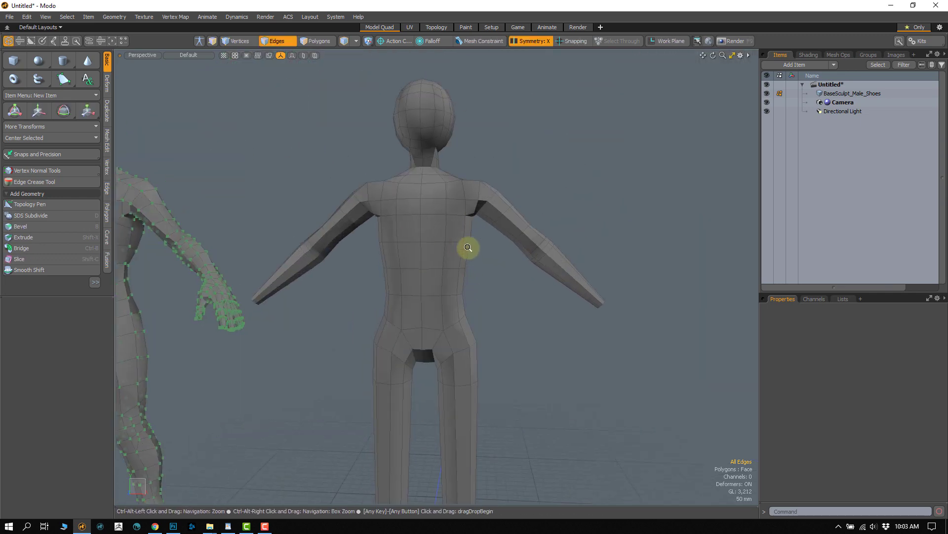
Examine the head, neck and shoulder shapes of the base mesh against the reference figure
mouse_move(486, 100)
middle_down()
mouse_move(392, 193)
mouse_move(484, 194)
middle_up()
key(shift+a)
click(509, 309)
mouse_move(501, 269)
alt+mouse_down()
mouse_move(510, 307)
mouse_move(499, 283)
alt+mouse_up()
scroll(447, 316, down, 3)
alt+drag(446, 310, 400, 313)
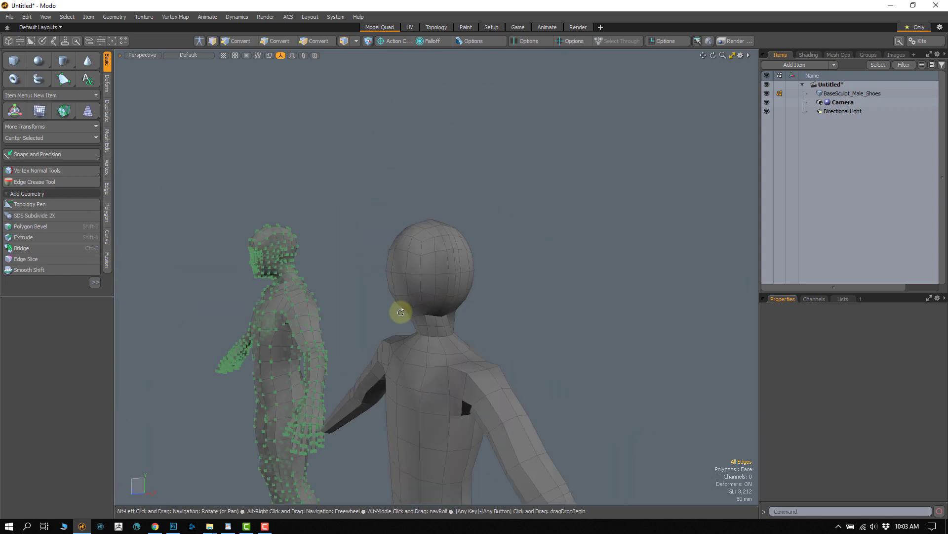
scroll(425, 278, down, 1)
alt+drag(425, 277, 468, 274)
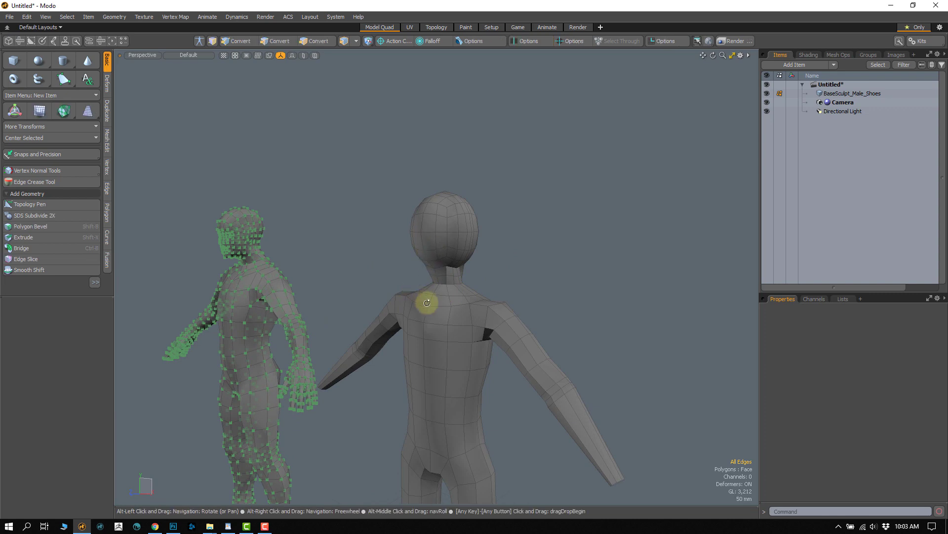
alt+drag(425, 303, 443, 287)
mouse_move(513, 232)
right_down()
mouse_move(484, 368)
mouse_move(542, 262)
right_up()
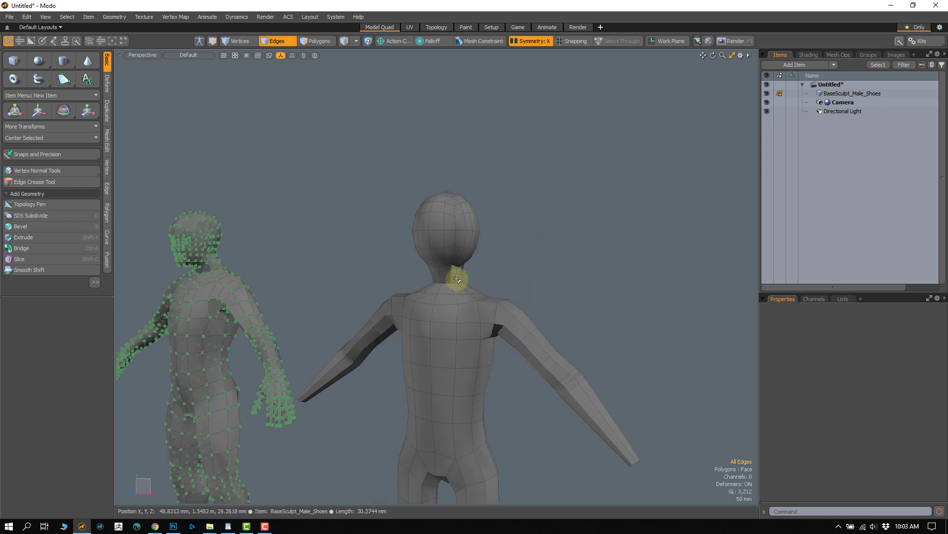
alt+drag(457, 278, 386, 204)
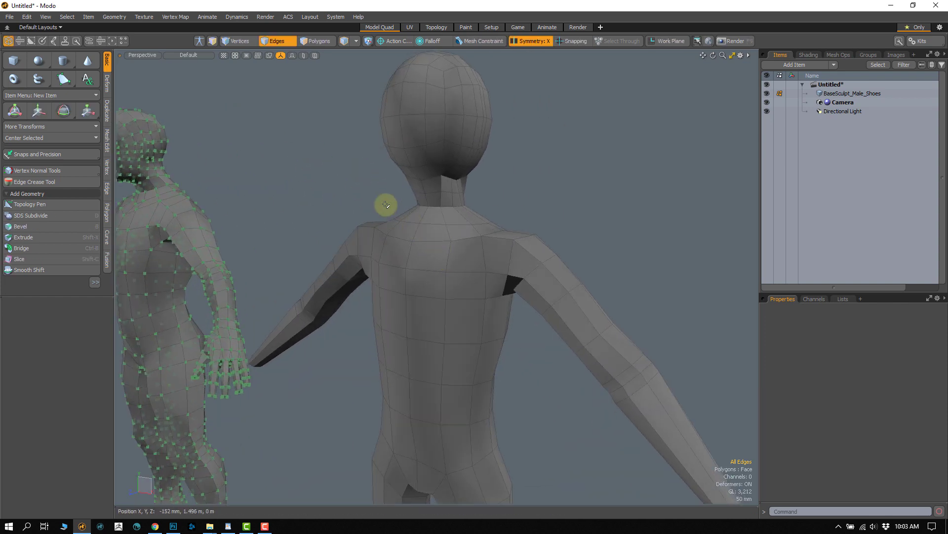
right_drag(398, 232, 472, 233)
alt+drag(472, 233, 489, 227)
click(541, 146)
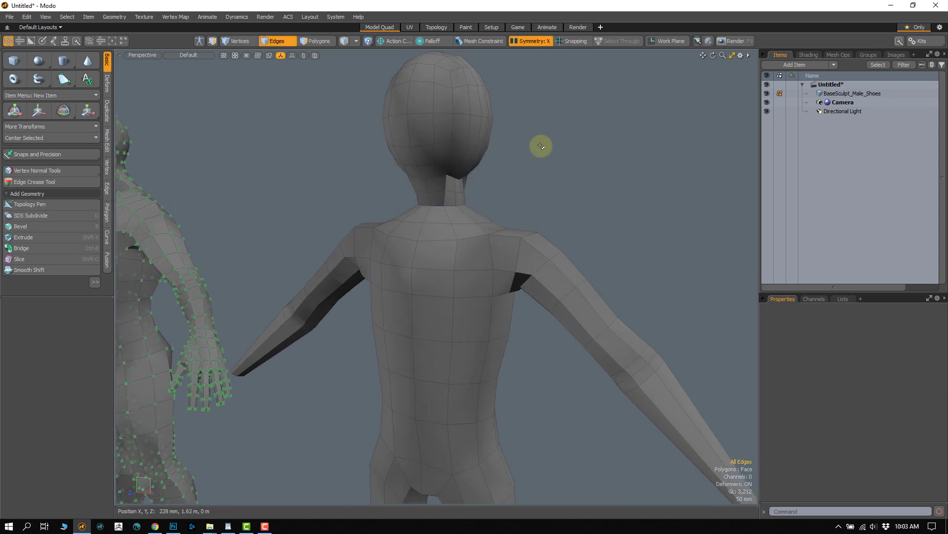
alt+drag(475, 114, 238, 133)
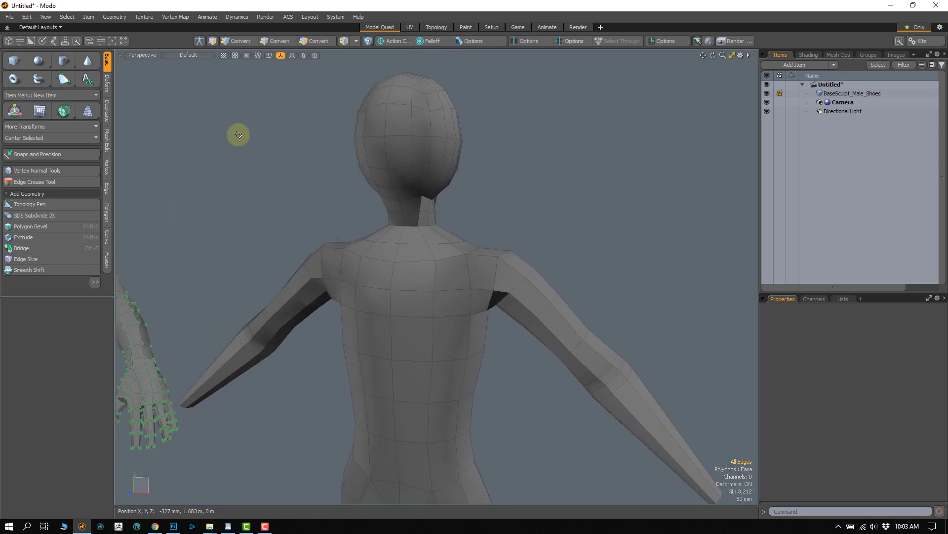
Activate the sculpting Move brush and reduce its size to about 131
click(43, 42)
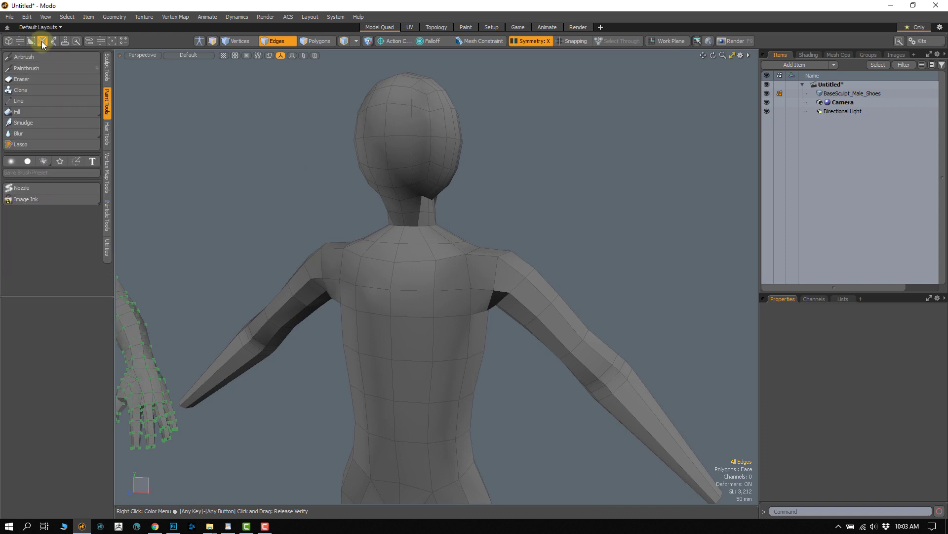
click(107, 68)
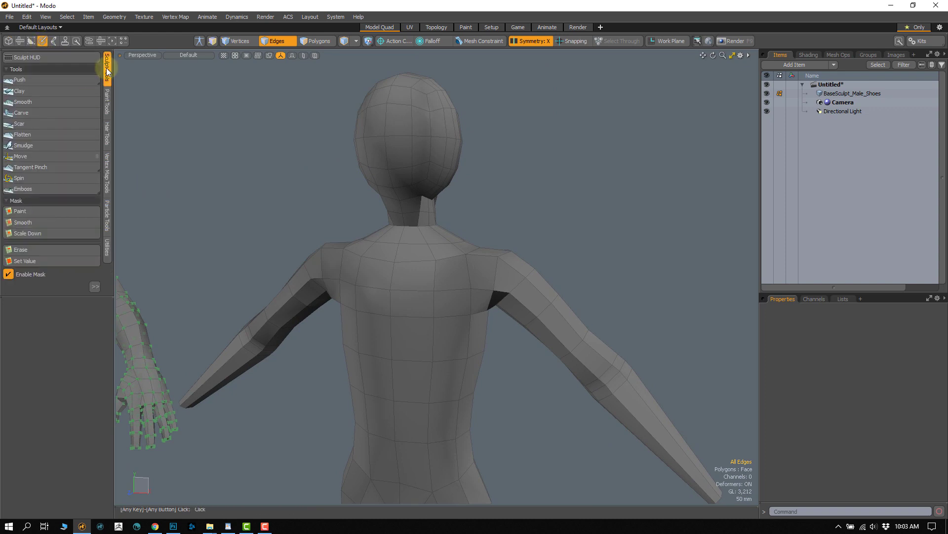
click(22, 157)
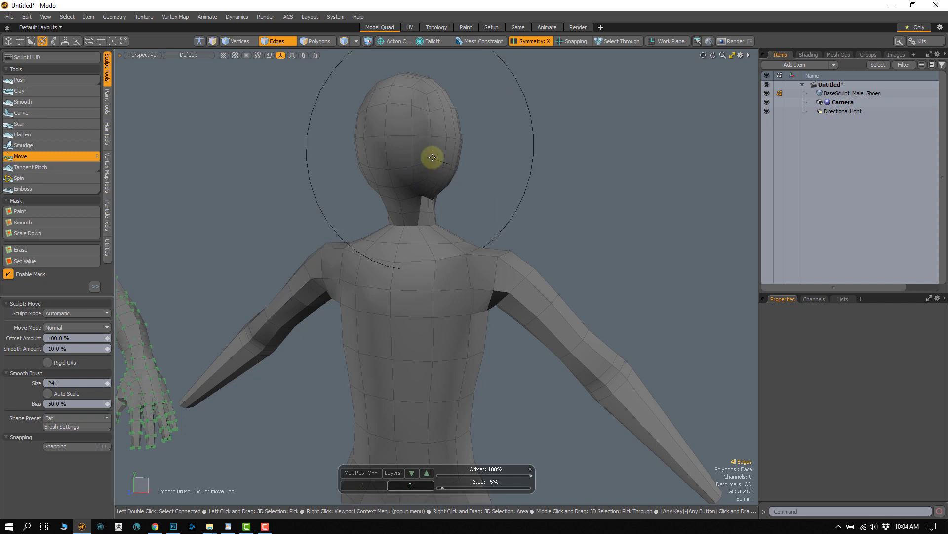
mouse_move(489, 260)
mouse_down()
mouse_move(535, 231)
mouse_move(484, 277)
mouse_up()
key(q)
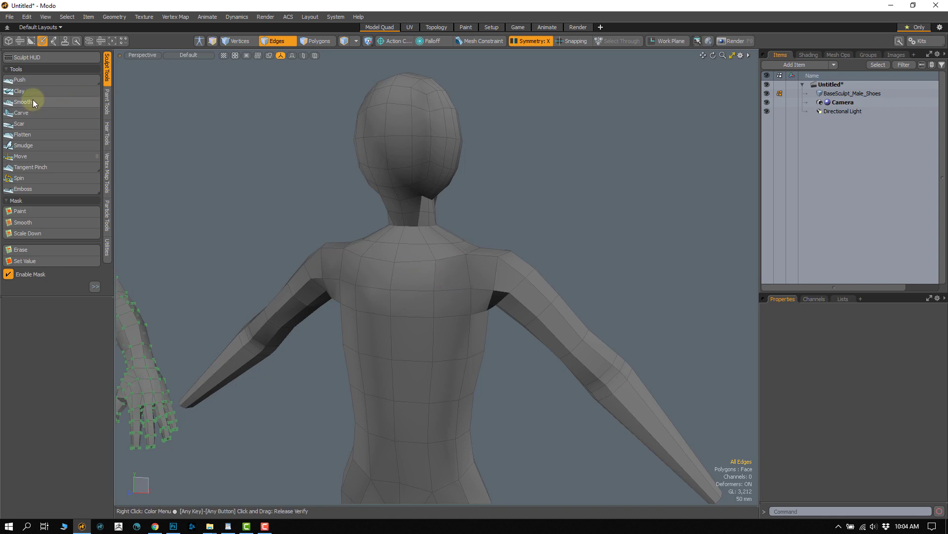
click(28, 158)
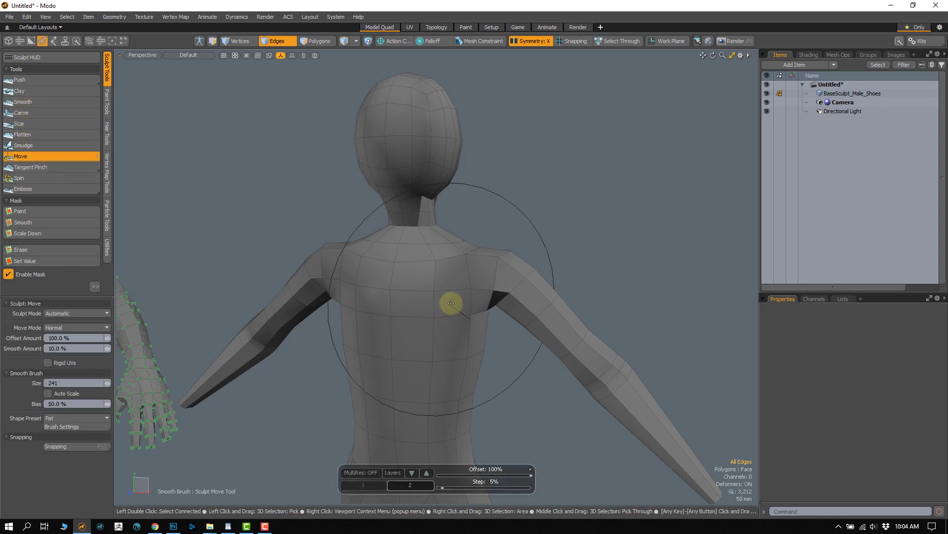
right_drag(451, 288, 366, 290)
mouse_move(368, 284)
alt+mouse_down()
mouse_move(406, 282)
mouse_move(370, 282)
mouse_move(371, 235)
mouse_move(390, 250)
mouse_move(409, 240)
alt+mouse_up()
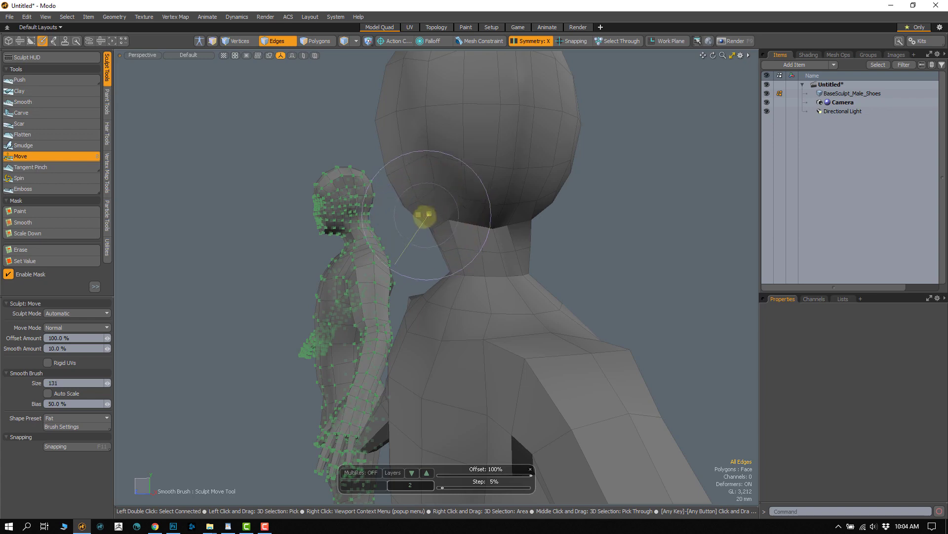
Reshape the lower head and neck area with the sculpting Move brush
mouse_move(434, 240)
alt+mouse_down()
mouse_move(451, 250)
mouse_move(484, 235)
mouse_move(392, 248)
mouse_move(412, 234)
mouse_move(485, 256)
mouse_move(487, 242)
mouse_move(494, 271)
mouse_move(468, 271)
mouse_move(441, 331)
alt+mouse_up()
right_drag(481, 225, 502, 227)
alt+drag(502, 226, 494, 232)
drag(494, 238, 471, 257)
drag(478, 262, 468, 261)
Refine the head's side profile and rounding with the Move brush, using brush sizes of 148 and 128
mouse_move(466, 236)
alt+mouse_down()
mouse_move(460, 224)
mouse_move(451, 258)
mouse_move(408, 269)
mouse_move(447, 259)
mouse_move(458, 198)
alt+mouse_up()
right_drag(459, 191, 427, 218)
alt+drag(428, 220, 426, 237)
drag(381, 209, 388, 207)
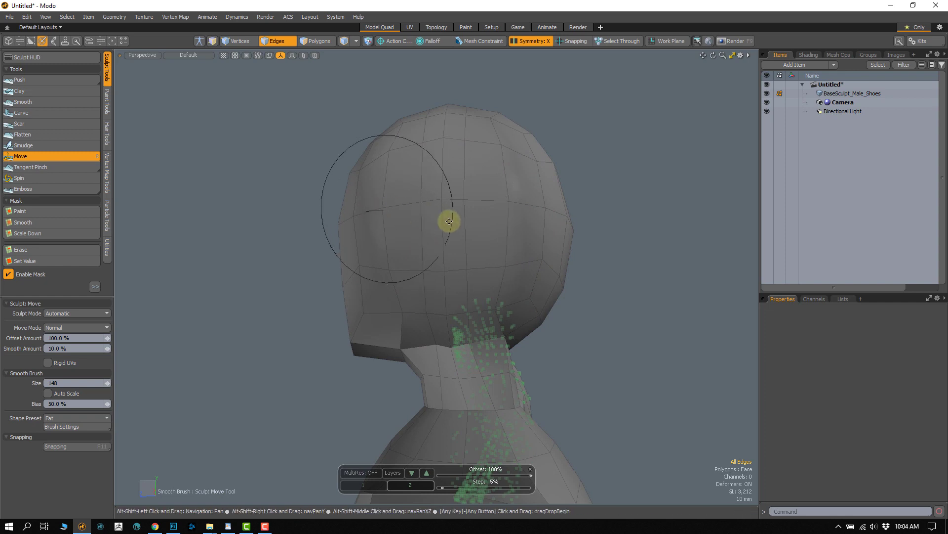
mouse_move(449, 221)
alt+mouse_down()
mouse_move(446, 184)
mouse_move(452, 202)
mouse_move(427, 203)
alt+mouse_up()
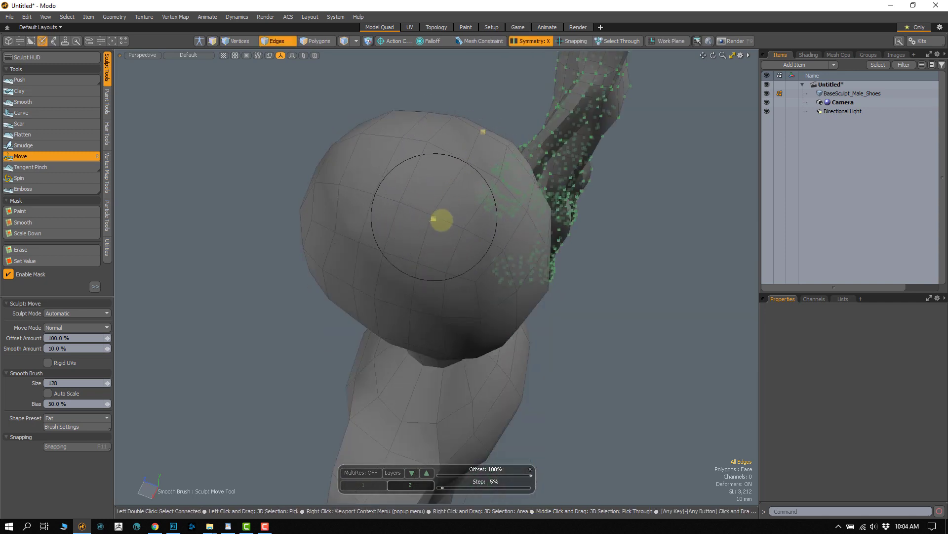
alt+drag(441, 241, 468, 200)
scroll(298, 279, down, 5)
alt+drag(336, 288, 392, 193)
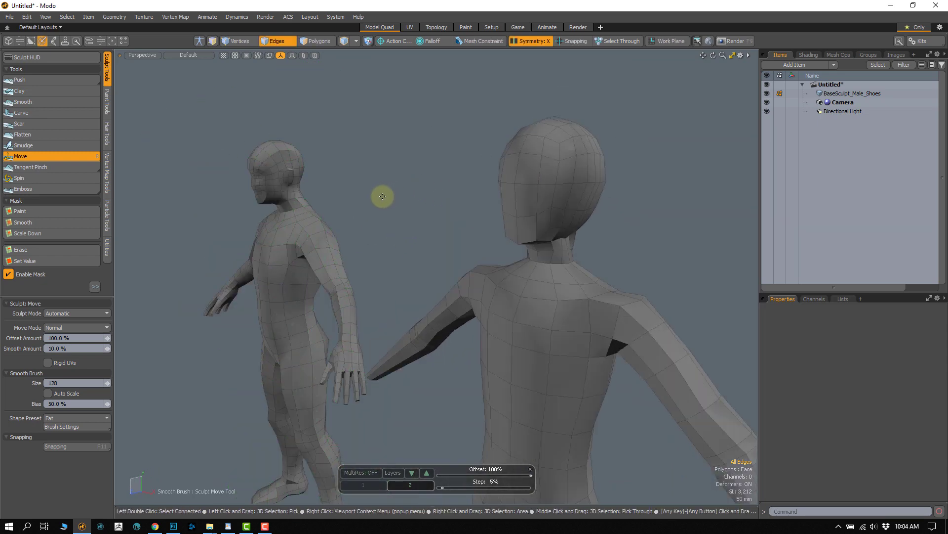
Select the entire reference figure and hide it
scroll(352, 354, down, 4)
key(space)
click(320, 302)
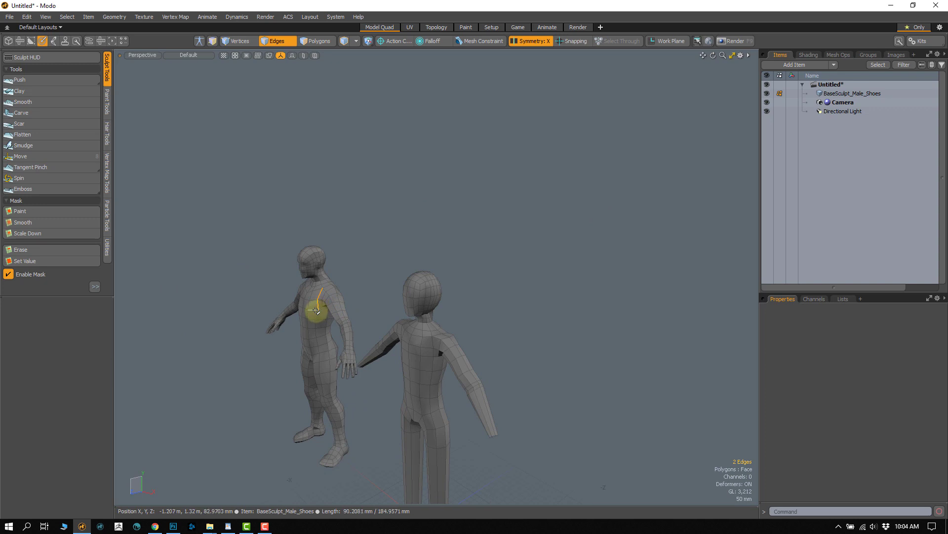
key(space)
double_click(330, 311)
key(Delete)
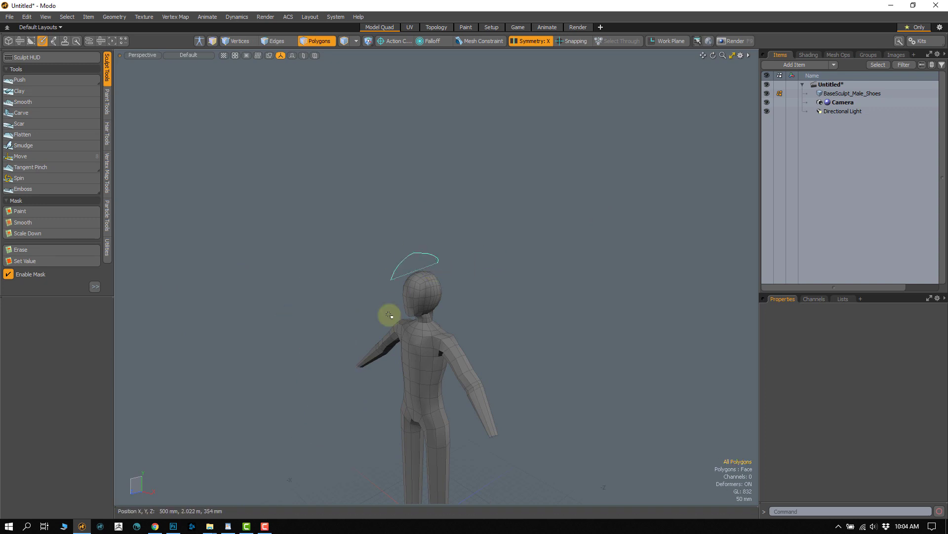
Activate the sculpting Move brush on the base mesh's head and reduce its size to about 109
key(shift+a)
mouse_move(389, 314)
right_down()
mouse_move(464, 284)
mouse_move(431, 258)
right_up()
click(576, 272)
click(24, 158)
mouse_move(440, 257)
alt+mouse_down()
mouse_move(421, 258)
mouse_move(440, 252)
mouse_move(385, 207)
mouse_move(405, 224)
alt+mouse_up()
right_drag(453, 211, 430, 208)
alt+drag(424, 201, 416, 223)
right_drag(435, 225, 451, 223)
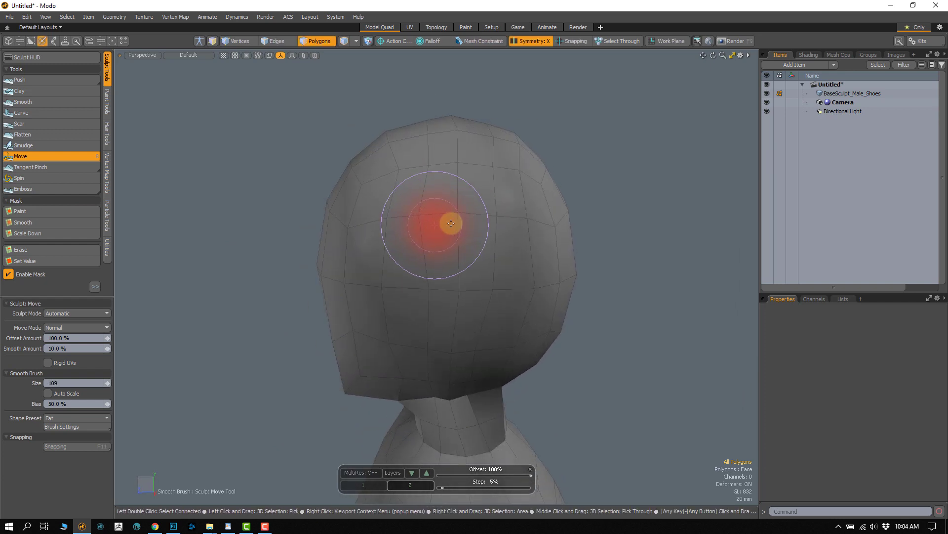
Round the crown, forehead and face of the head with the Move brush at sizes 107 and 80
alt+drag(409, 172, 401, 212)
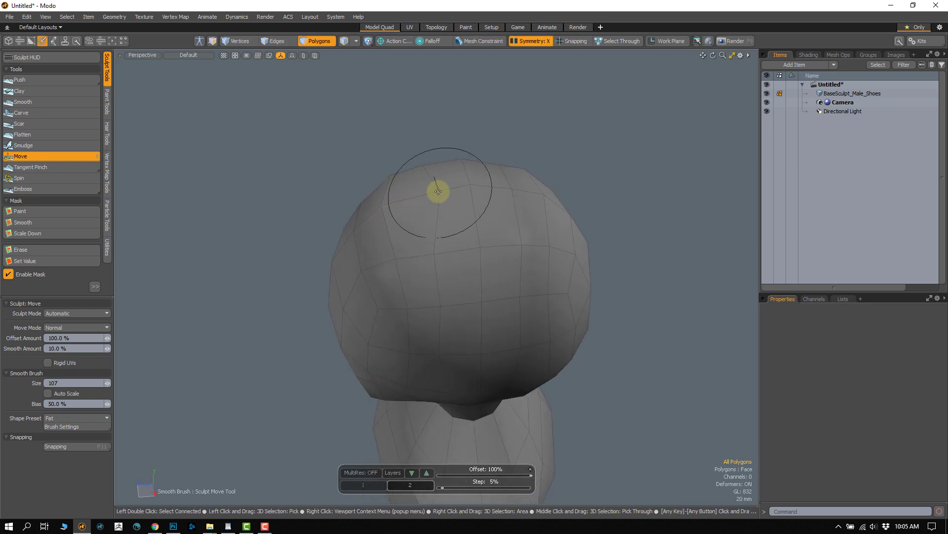
mouse_move(458, 190)
alt+mouse_down()
mouse_move(435, 206)
mouse_move(464, 158)
mouse_move(503, 186)
mouse_move(508, 203)
mouse_move(475, 203)
mouse_move(471, 193)
alt+mouse_up()
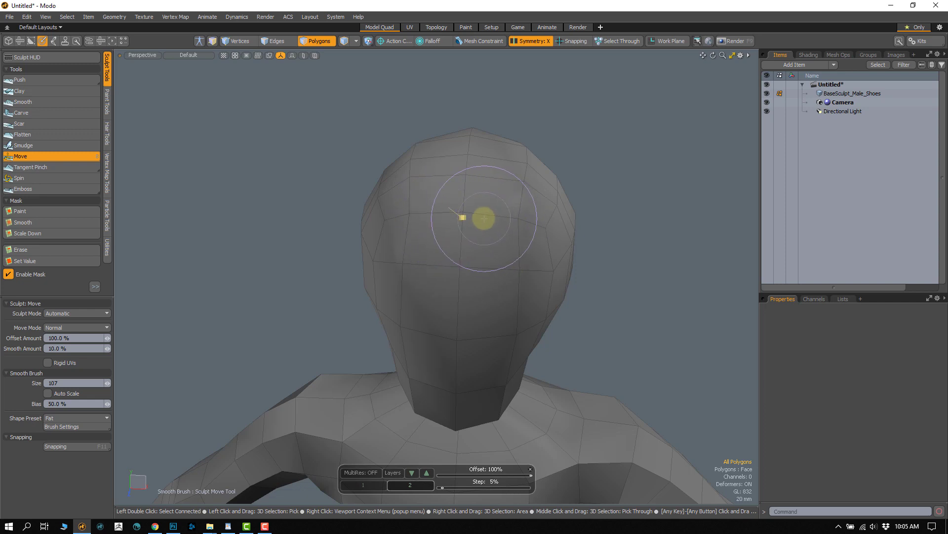
alt+drag(479, 218, 415, 219)
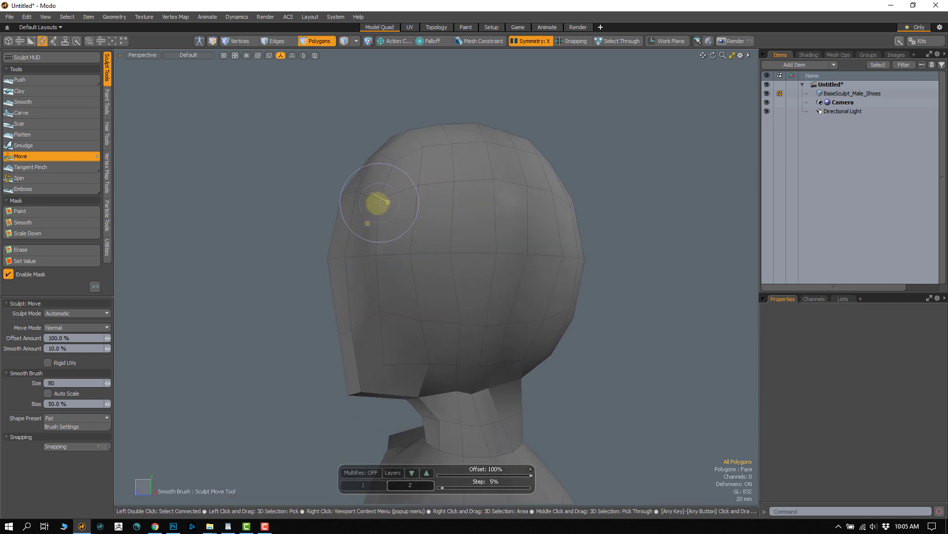
alt+drag(404, 197, 386, 241)
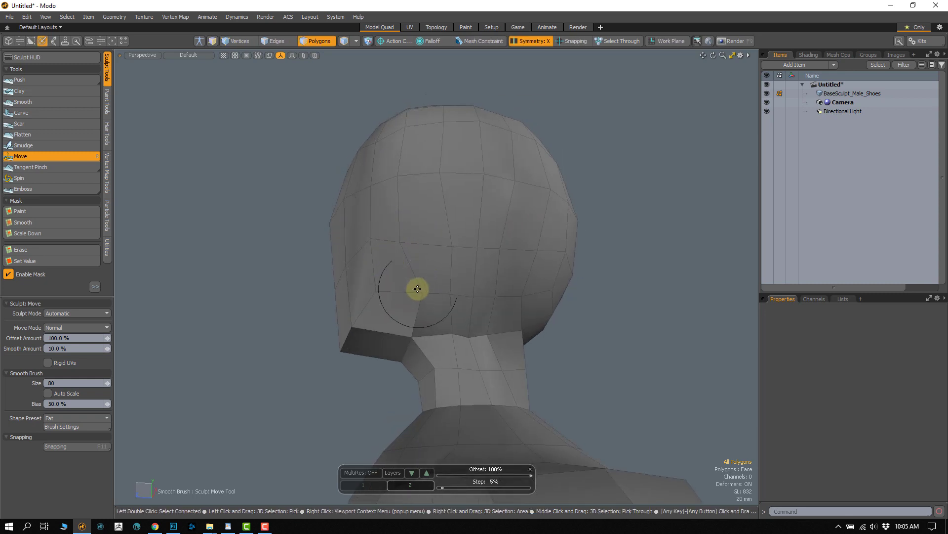
Reshape the back of the head and the skull base above the neck with the size 80 Move brush
alt+drag(398, 295, 432, 273)
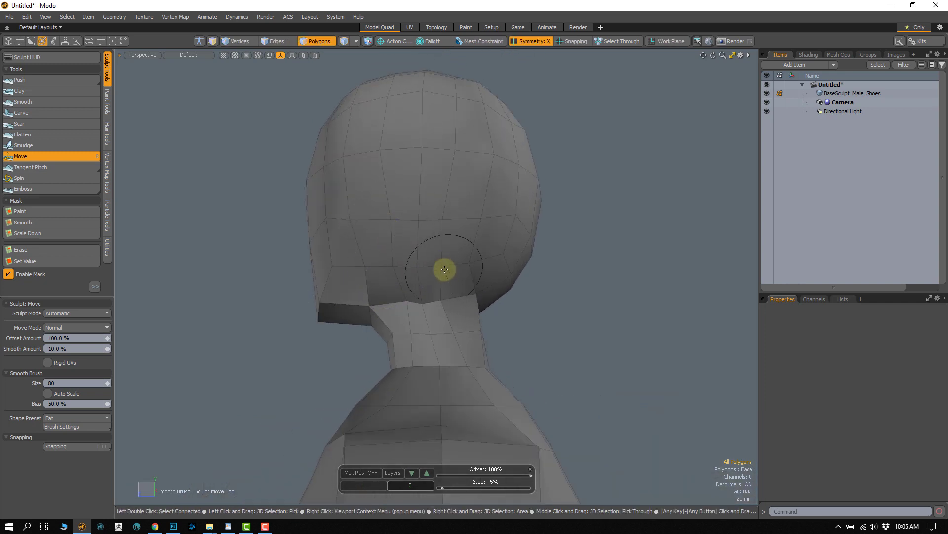
alt+drag(501, 275, 488, 253)
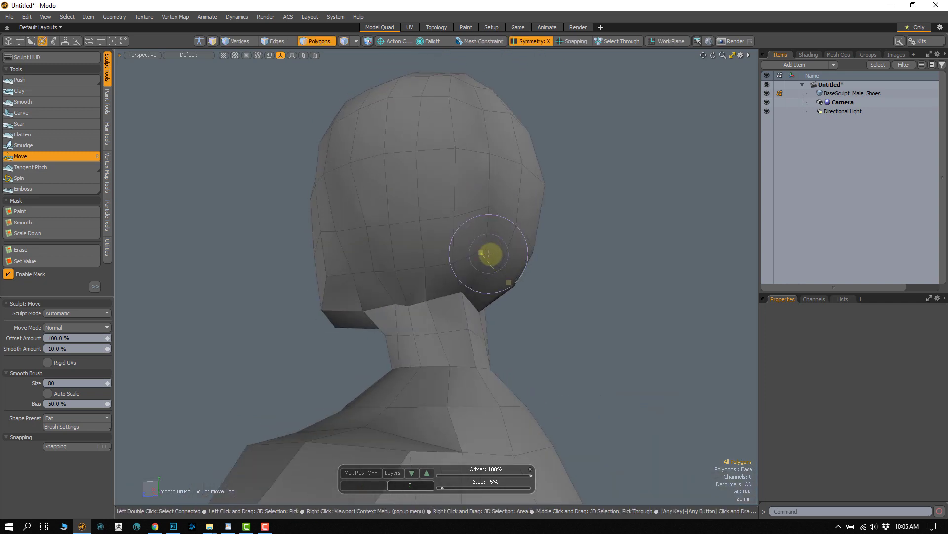
alt+drag(504, 200, 449, 220)
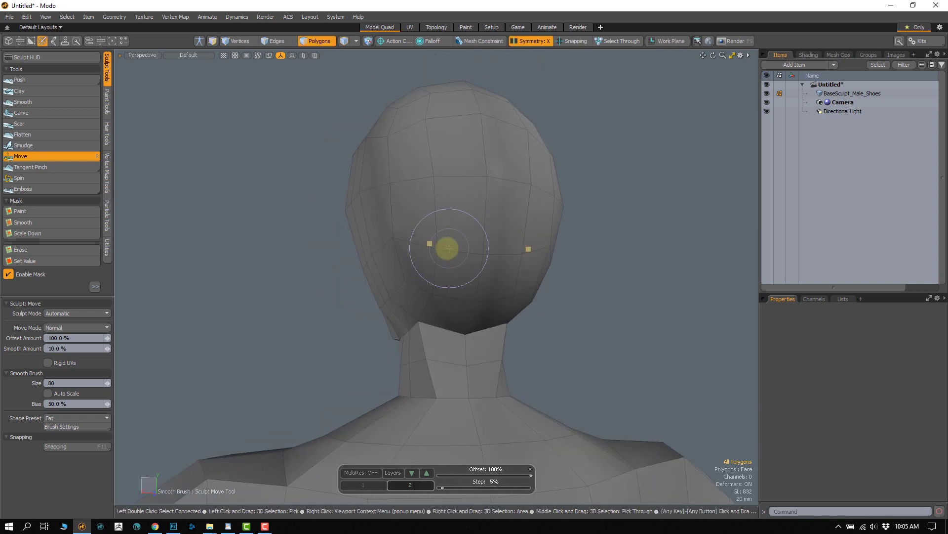
alt+drag(437, 269, 423, 255)
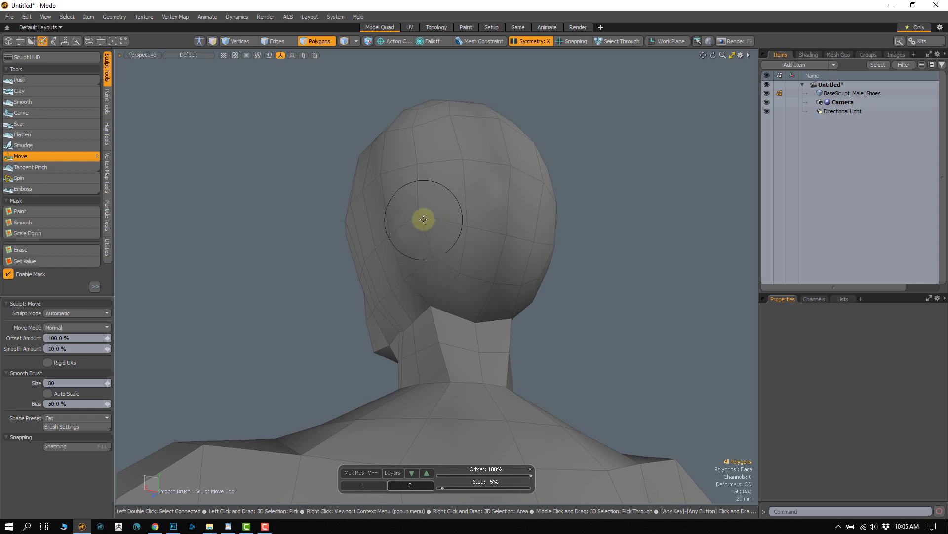
alt+drag(424, 180, 438, 249)
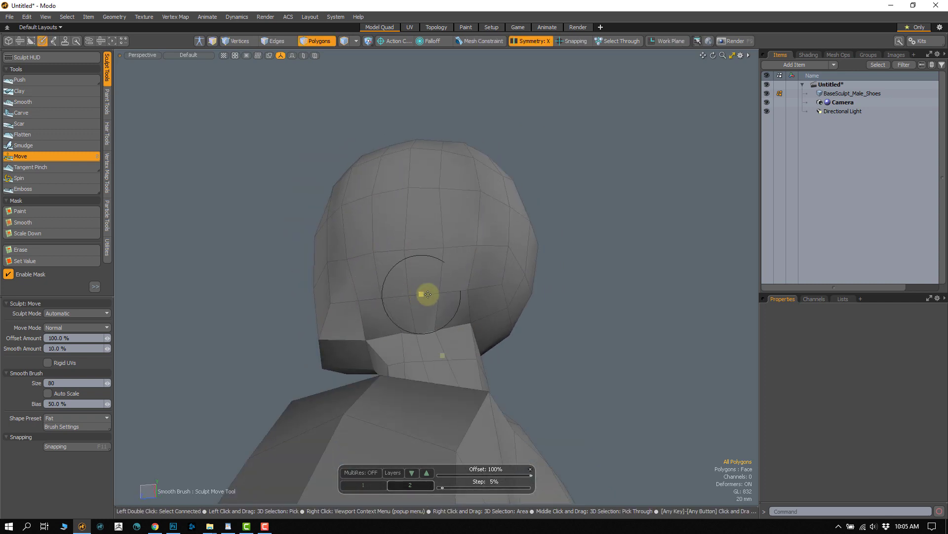
Adjust the front of the chest near the shoulder with the Move brush at size 96
right_drag(452, 298, 444, 298)
alt+shift+drag(443, 317, 440, 235)
mouse_move(440, 235)
alt+mouse_down()
mouse_move(440, 275)
mouse_move(396, 256)
mouse_move(392, 237)
alt+mouse_up()
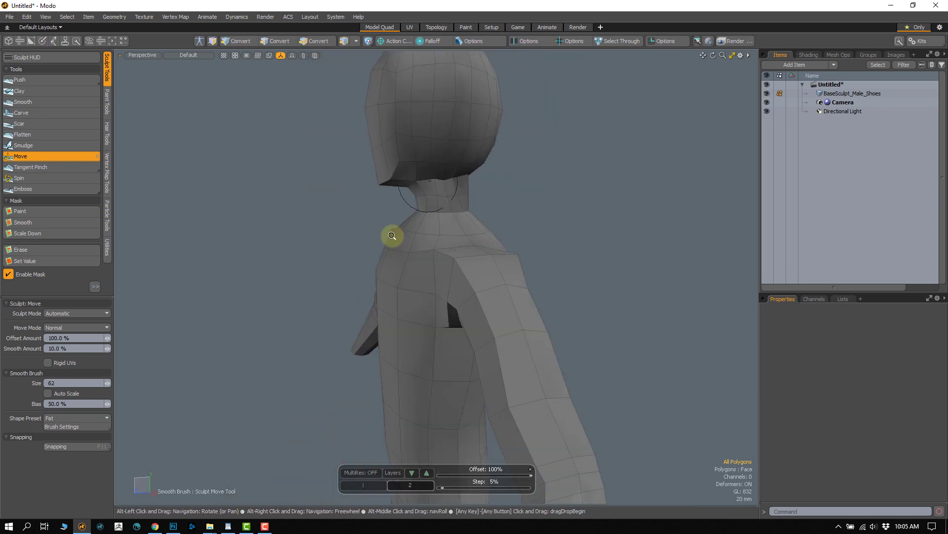
right_drag(395, 252, 418, 254)
mouse_move(371, 267)
alt+mouse_down()
mouse_move(392, 268)
mouse_move(371, 267)
alt+mouse_up()
drag(382, 262, 392, 255)
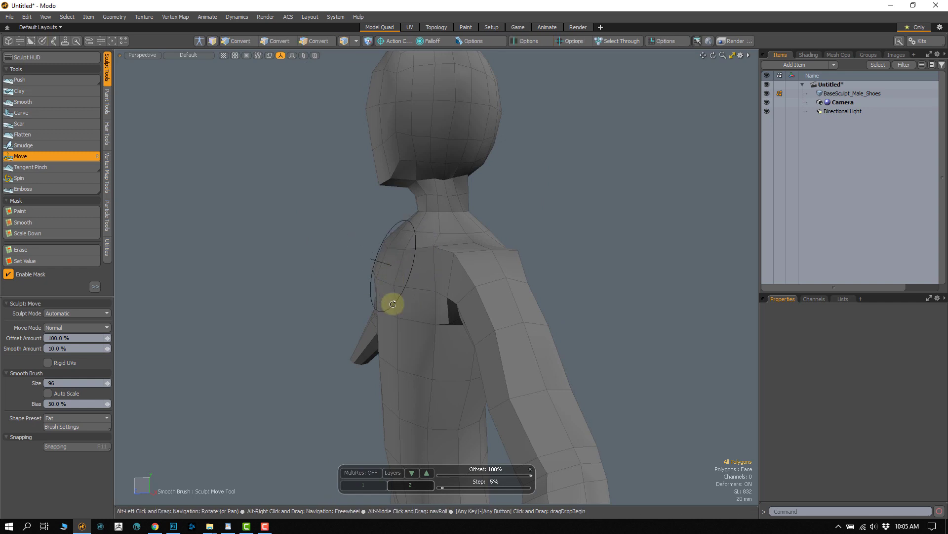
Enlarge the Move brush to 135 and reshape the front of the torso and the hips
alt+shift+drag(391, 319, 386, 242)
mouse_move(385, 242)
alt+mouse_down()
mouse_move(383, 229)
mouse_move(383, 281)
alt+mouse_up()
right_drag(383, 282, 400, 284)
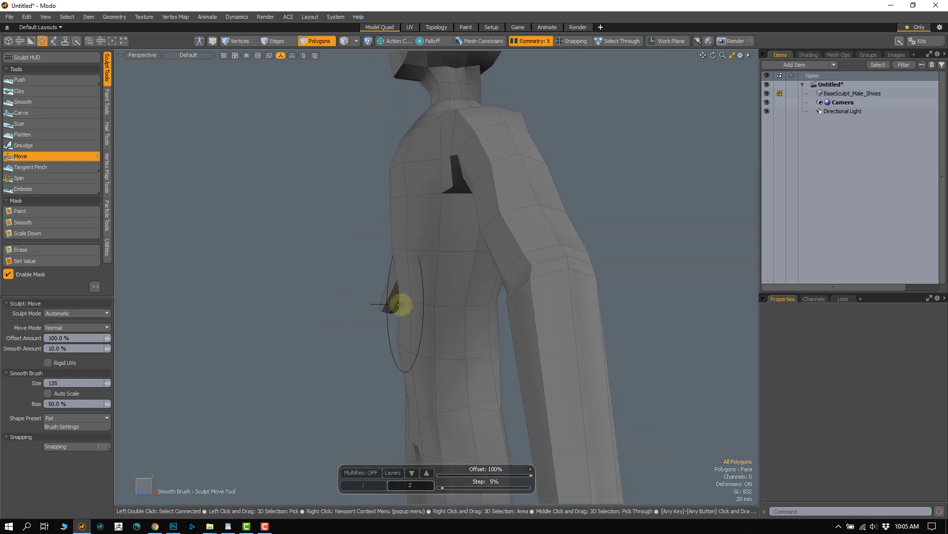
alt+drag(413, 332, 446, 274)
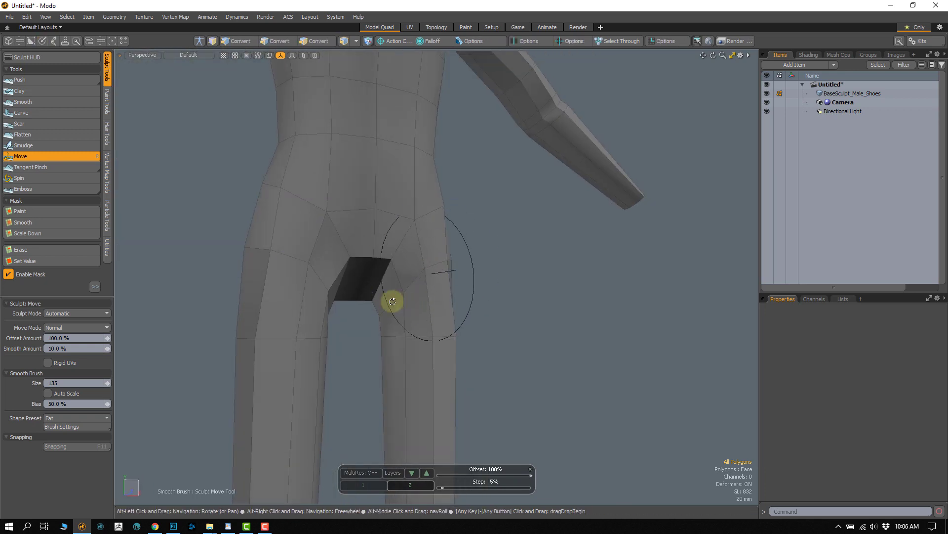
Refine the sides of the torso with the Move brush at a size of about 94
alt+drag(393, 301, 386, 297)
right_drag(385, 297, 354, 298)
mouse_move(354, 298)
alt+mouse_down()
mouse_move(372, 292)
mouse_move(368, 339)
mouse_move(346, 287)
mouse_move(366, 288)
mouse_move(369, 309)
mouse_move(368, 290)
mouse_move(431, 272)
alt+mouse_up()
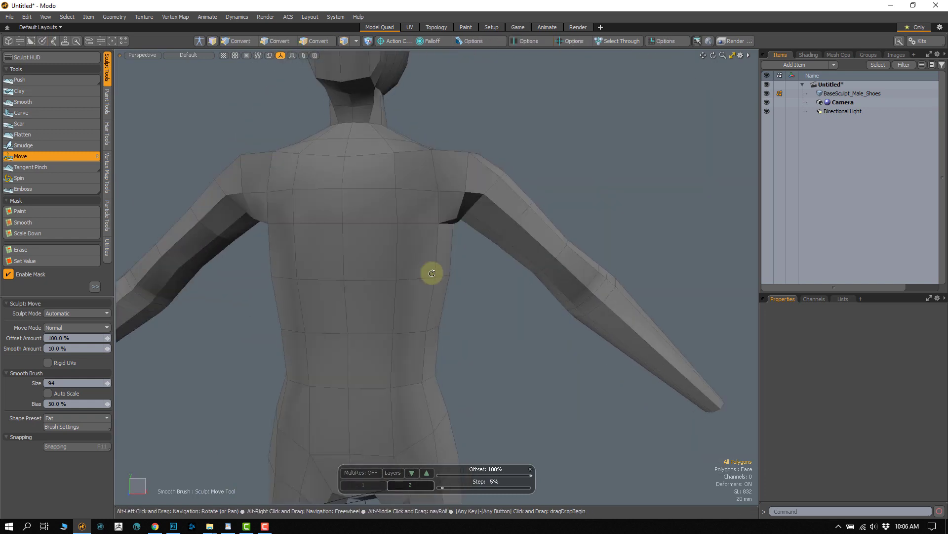
right_drag(433, 280, 443, 281)
mouse_move(423, 288)
alt+mouse_down()
mouse_move(405, 313)
mouse_move(438, 256)
mouse_move(425, 269)
mouse_move(378, 177)
mouse_move(413, 313)
mouse_move(428, 276)
alt+mouse_up()
Reshape the shoulder and armpit area with the Move brush at size 82
right_drag(428, 275, 410, 271)
mouse_move(410, 272)
alt+mouse_down()
mouse_move(427, 292)
mouse_move(405, 243)
mouse_move(399, 256)
mouse_move(406, 262)
mouse_move(440, 206)
alt+mouse_up()
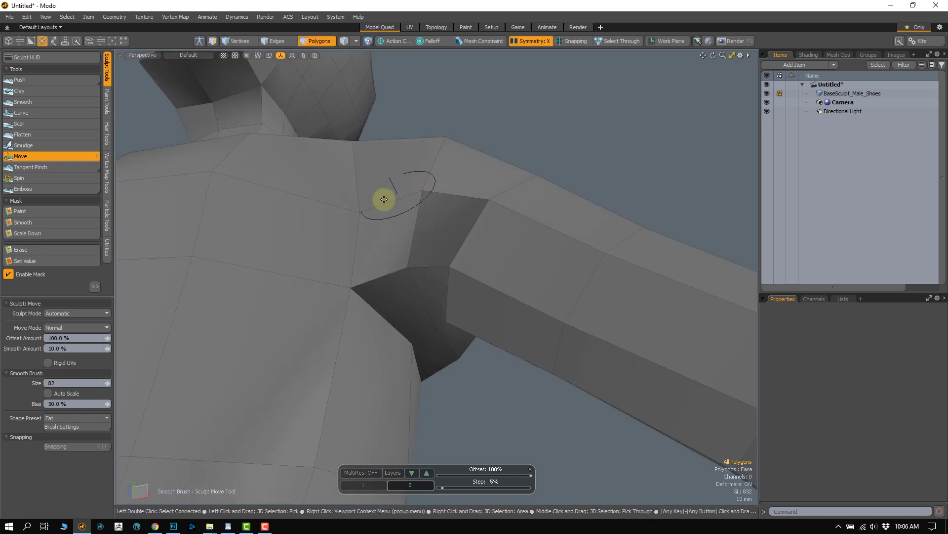
alt+drag(357, 279, 401, 295)
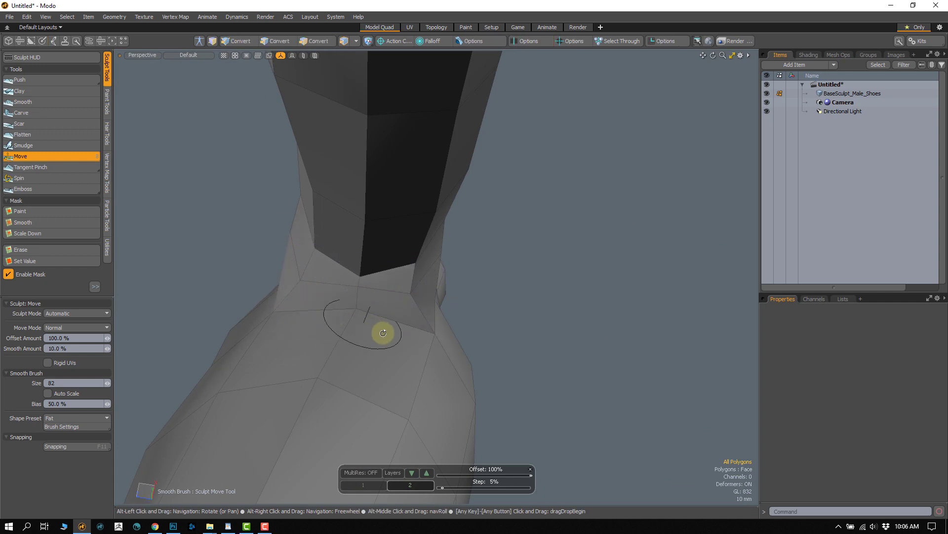
alt+drag(384, 332, 420, 212)
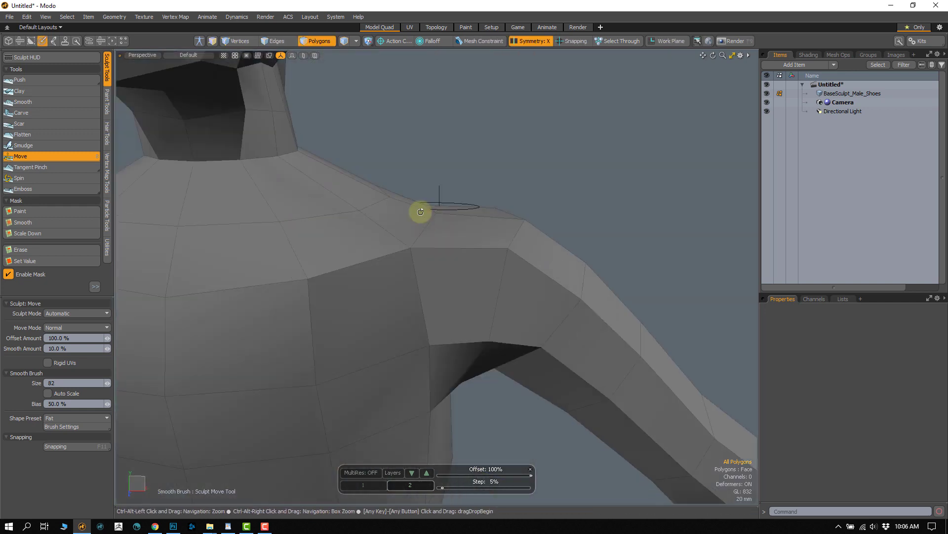
scroll(364, 237, down, 12)
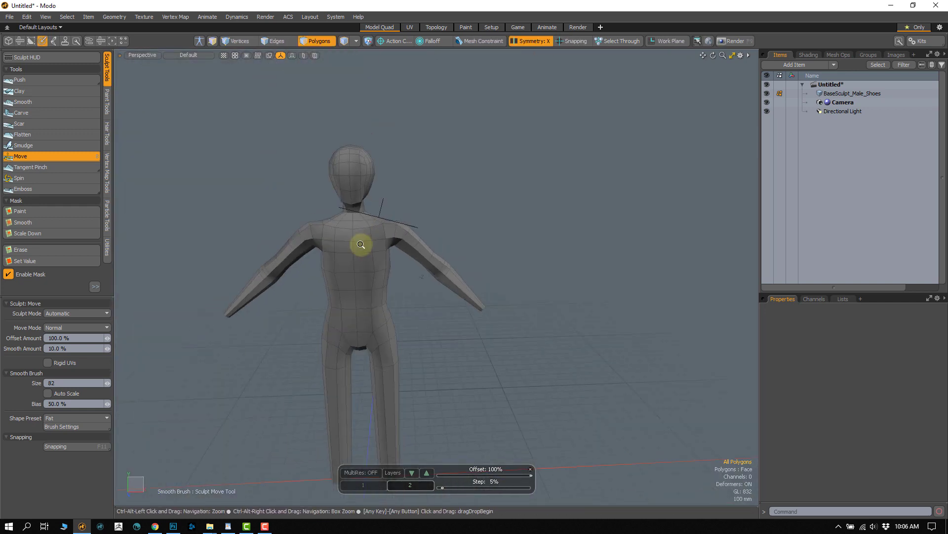
Leave the Move brush and examine the whole body's proportions from several angles and distances
mouse_move(363, 245)
alt+mouse_down()
mouse_move(385, 235)
mouse_move(414, 247)
alt+mouse_up()
key(space)
click(450, 253)
mouse_move(460, 270)
alt+mouse_down()
mouse_move(464, 282)
mouse_move(415, 273)
alt+mouse_up()
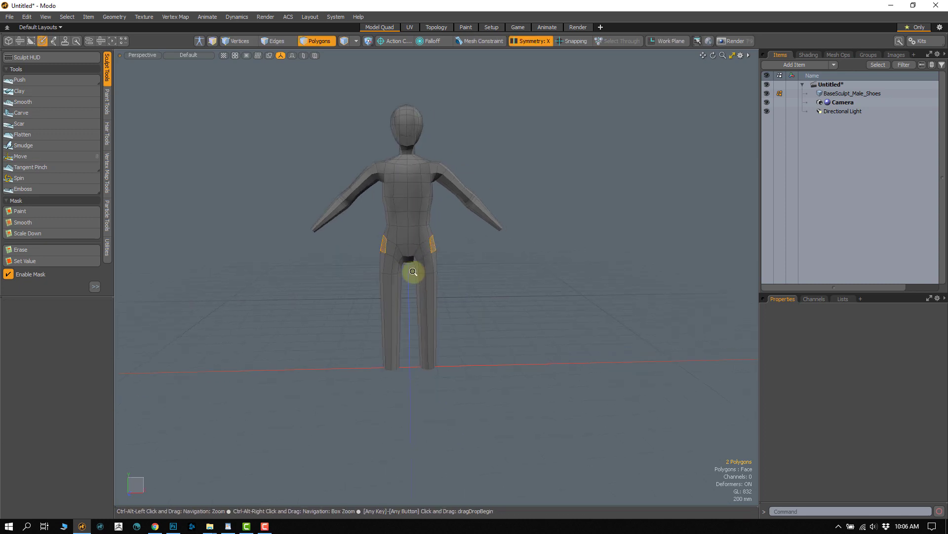
scroll(405, 275, down, 5)
right_drag(458, 320, 469, 307)
alt+drag(468, 307, 475, 297)
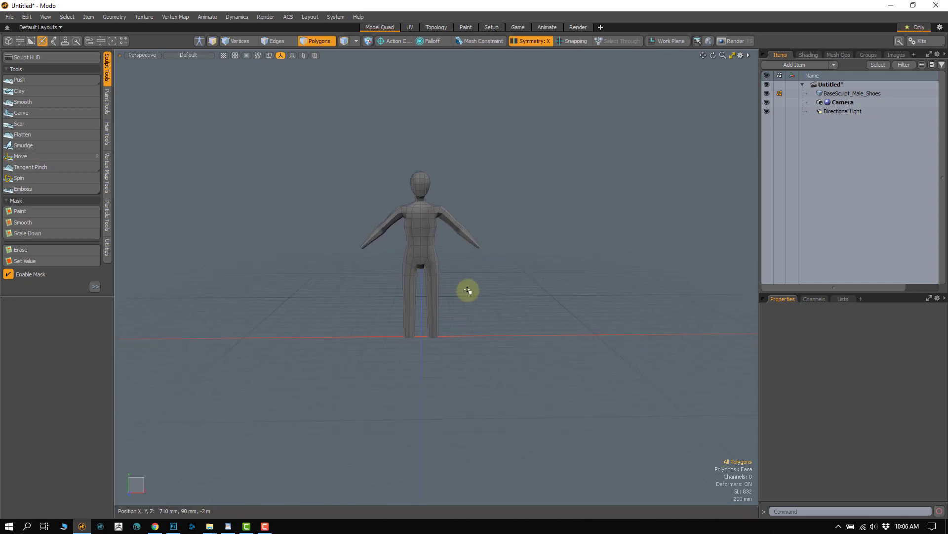
ctrl+alt+drag(429, 262, 442, 264)
alt+drag(443, 264, 414, 182)
alt+shift+drag(414, 182, 415, 225)
alt+drag(422, 163, 405, 153)
key(shift+a)
alt+drag(420, 213, 367, 232)
click(310, 278)
alt+shift+drag(494, 299, 503, 220)
ctrl+alt+drag(503, 220, 448, 257)
alt+shift+drag(449, 256, 437, 116)
ctrl+alt+drag(438, 116, 439, 207)
ctrl+alt+drag(439, 207, 440, 265)
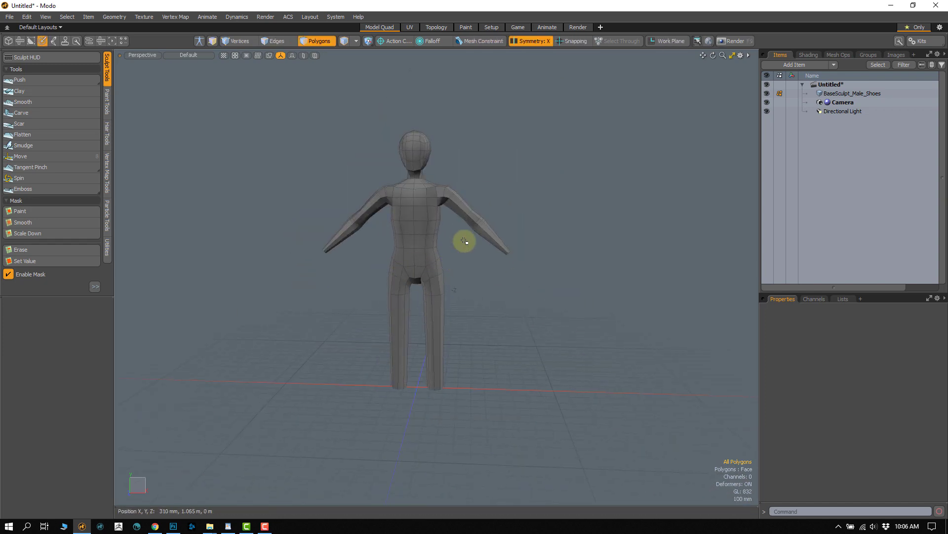
right_drag(466, 95, 510, 331)
click(509, 308)
mouse_move(506, 305)
alt+mouse_down()
mouse_move(530, 305)
mouse_move(449, 305)
mouse_move(451, 240)
alt+mouse_up()
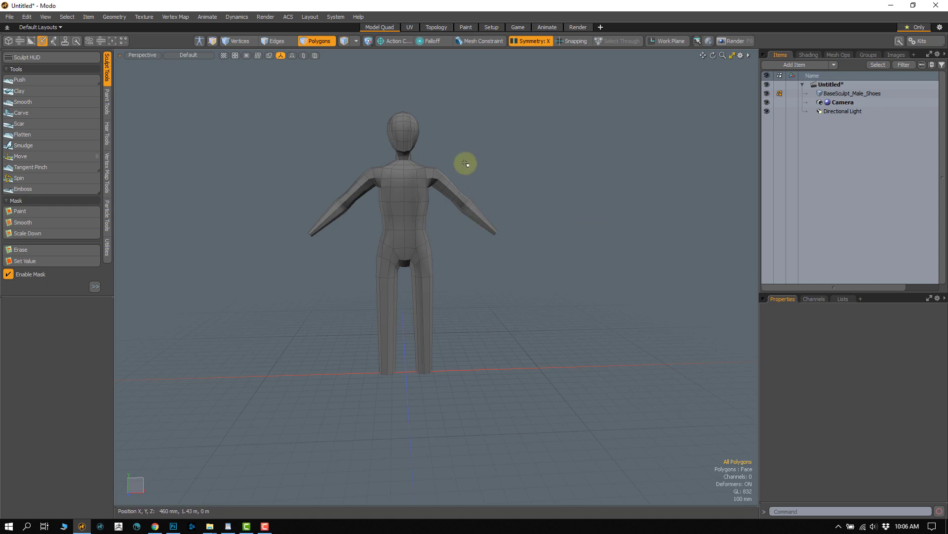
Rename the BaseSculpt_Male_Shoes mesh item as Base Human
mouse_move(350, 88)
right_down()
mouse_move(544, 290)
mouse_move(473, 196)
right_up()
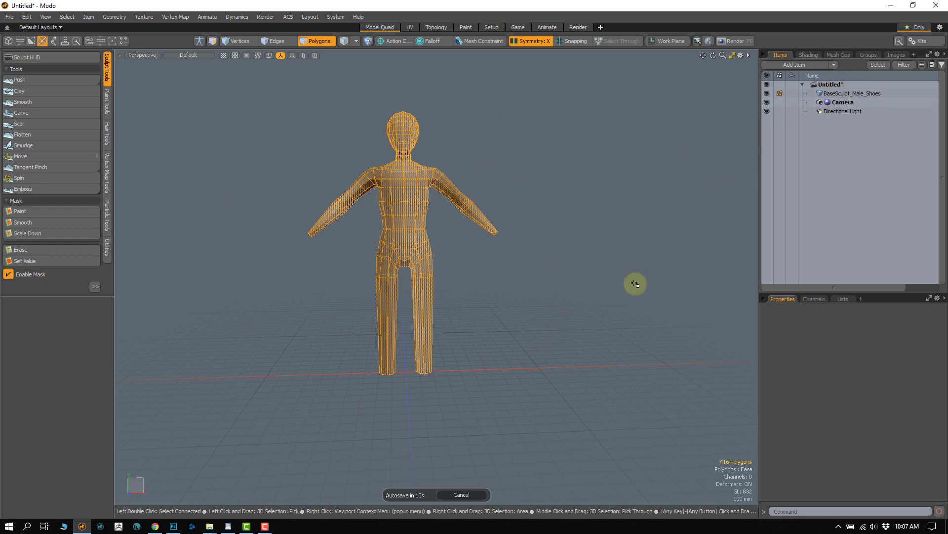
click(840, 94)
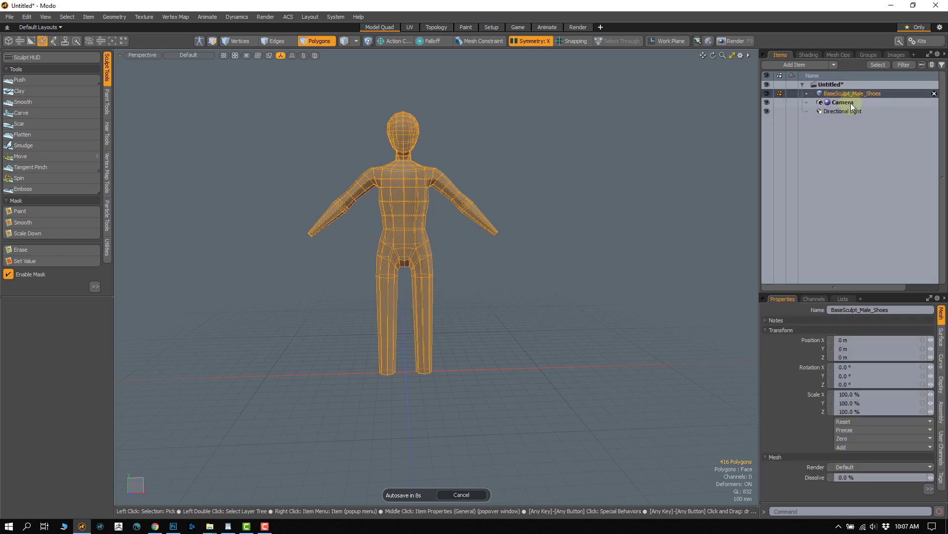
text(Base H)
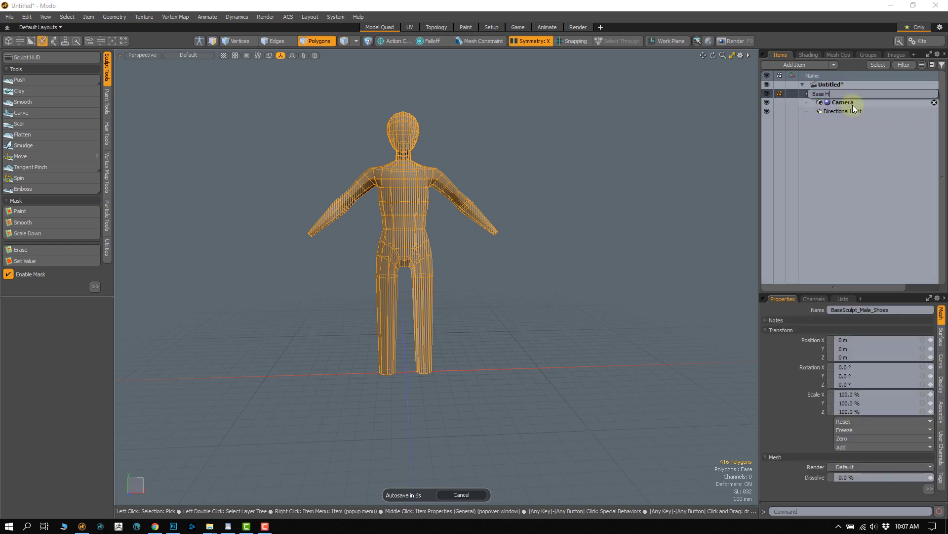
text(uman)
key(Return)
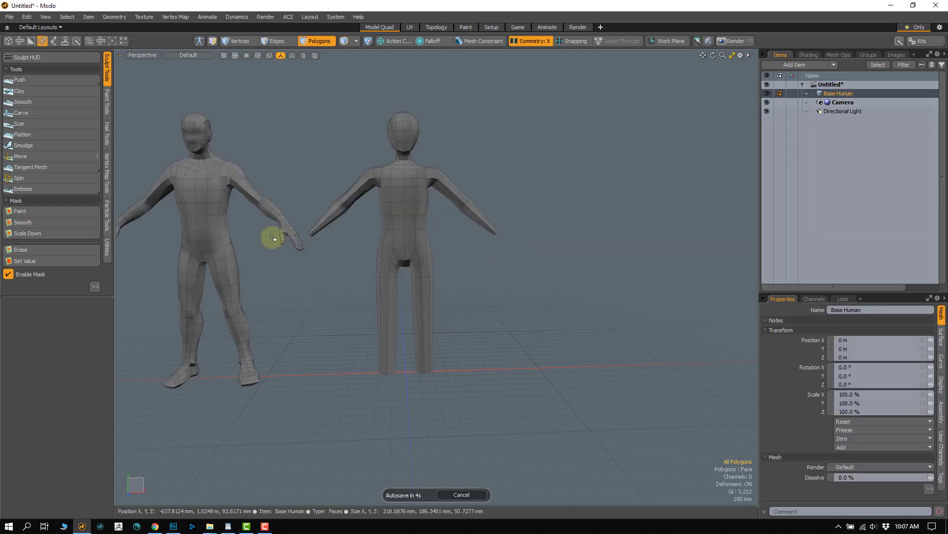
Select the reference figure standing beside the base mesh and delete it
alt+drag(272, 238, 448, 231)
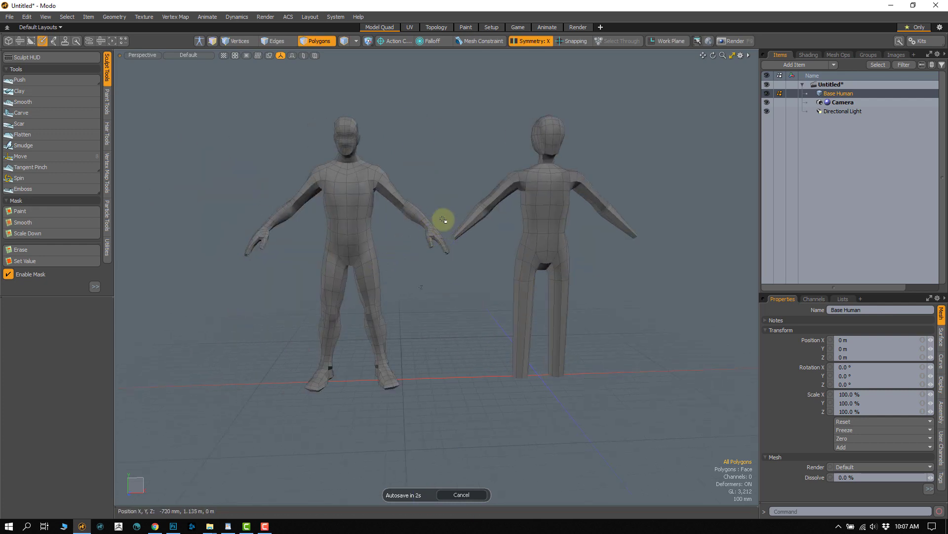
mouse_move(352, 425)
right_down()
mouse_move(371, 59)
mouse_move(392, 259)
right_up()
key(Delete)
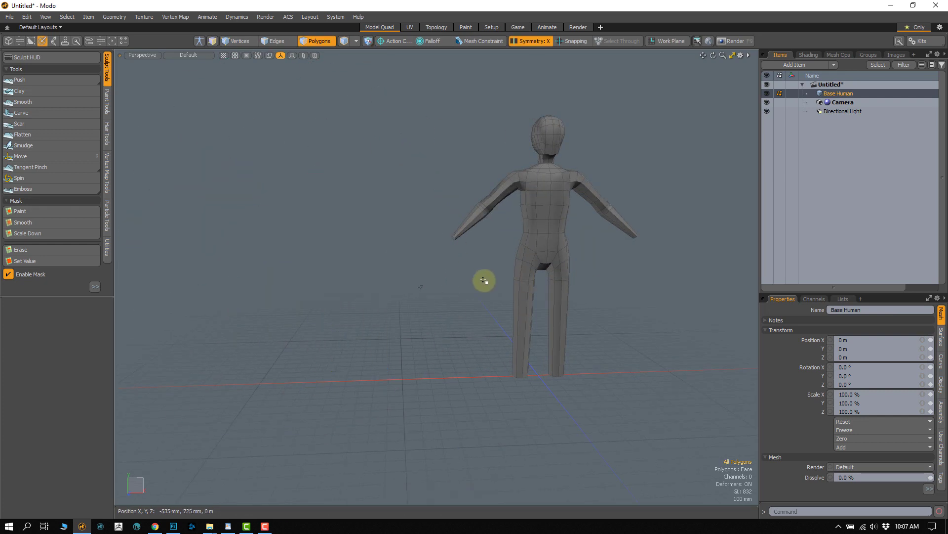
Inspect the Base Human mesh from the front and at an angle
mouse_move(483, 280)
alt+mouse_down()
mouse_move(541, 324)
mouse_move(461, 220)
alt+mouse_up()
key(1)
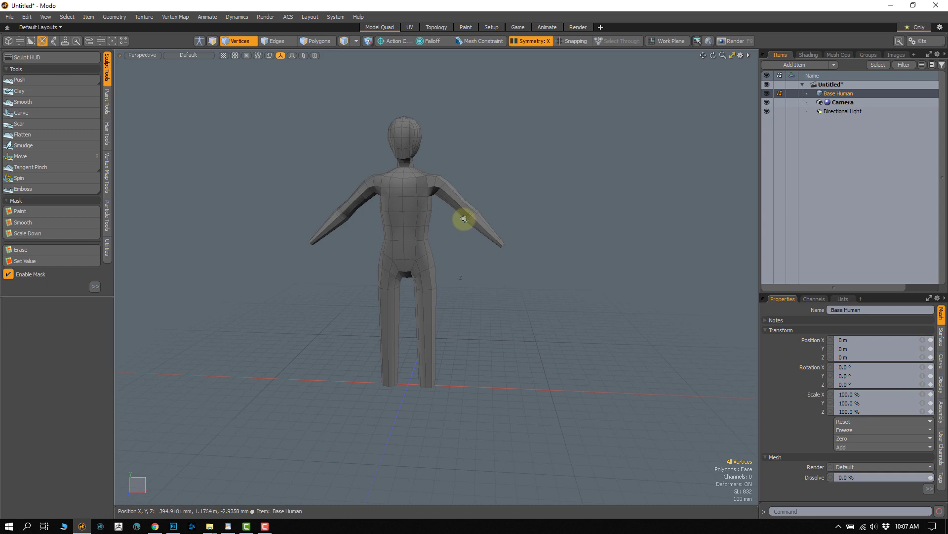
key(3)
mouse_move(537, 142)
right_down()
mouse_move(244, 198)
mouse_move(538, 363)
right_up()
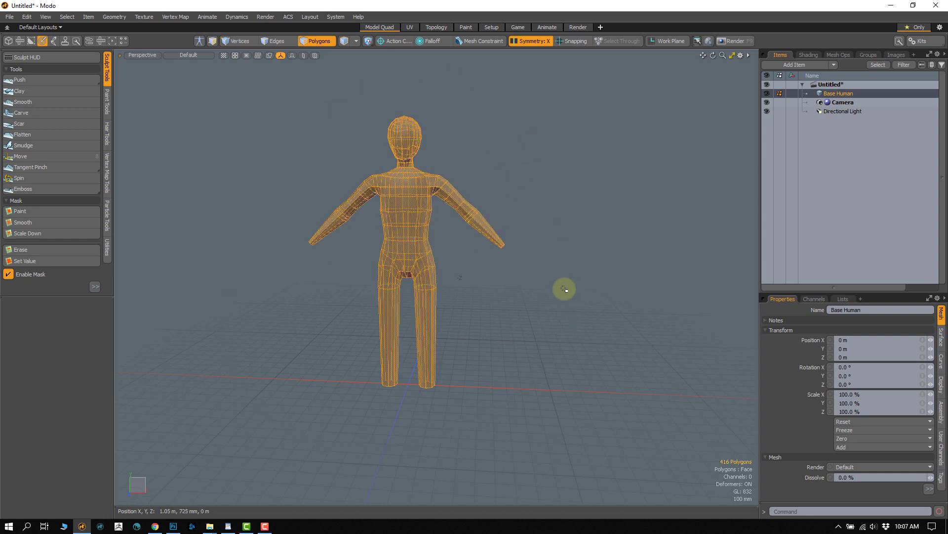
click(567, 288)
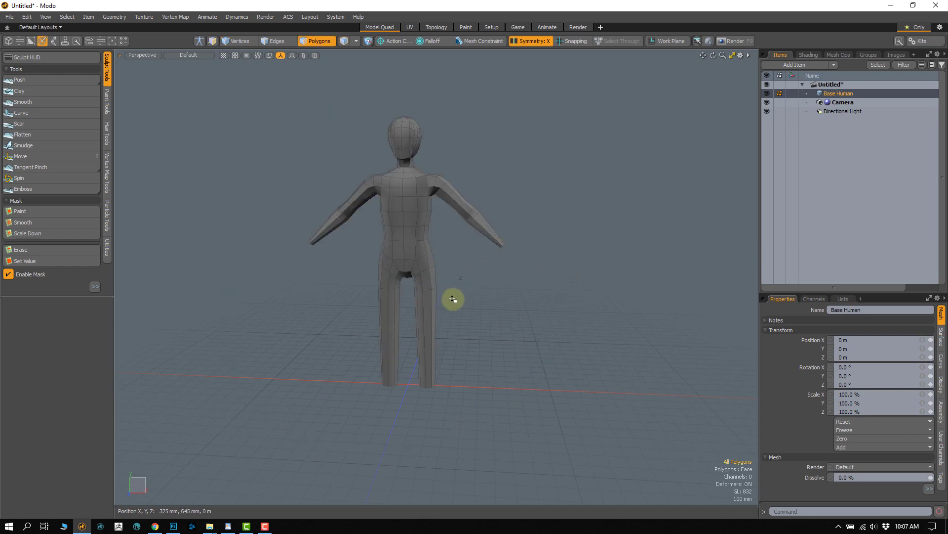
mouse_move(430, 301)
alt+mouse_down()
mouse_move(419, 305)
mouse_move(504, 257)
alt+mouse_up()
mouse_move(561, 170)
right_down()
mouse_move(262, 292)
mouse_move(571, 364)
right_up()
click(524, 328)
alt+drag(524, 327, 470, 288)
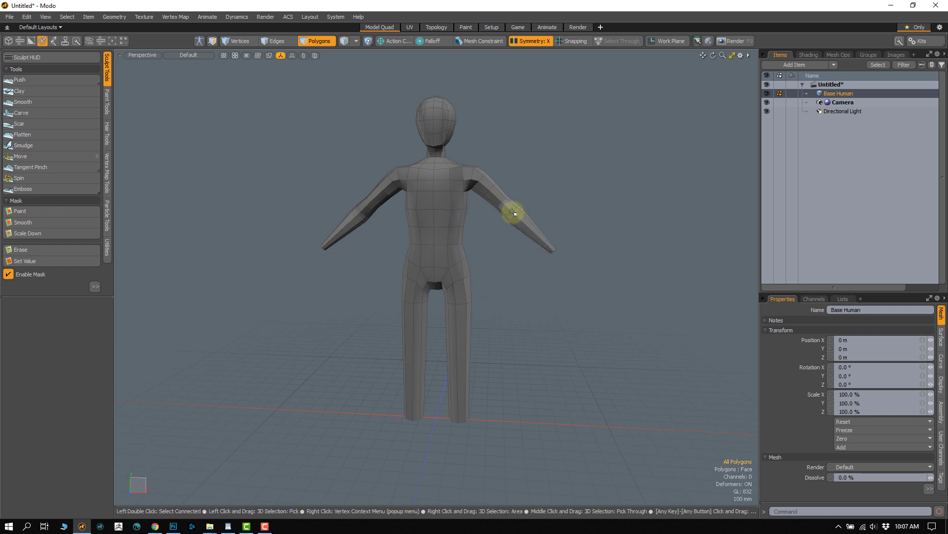
mouse_move(573, 118)
right_down()
mouse_move(504, 470)
mouse_move(600, 315)
right_up()
click(599, 315)
alt+drag(508, 304, 474, 301)
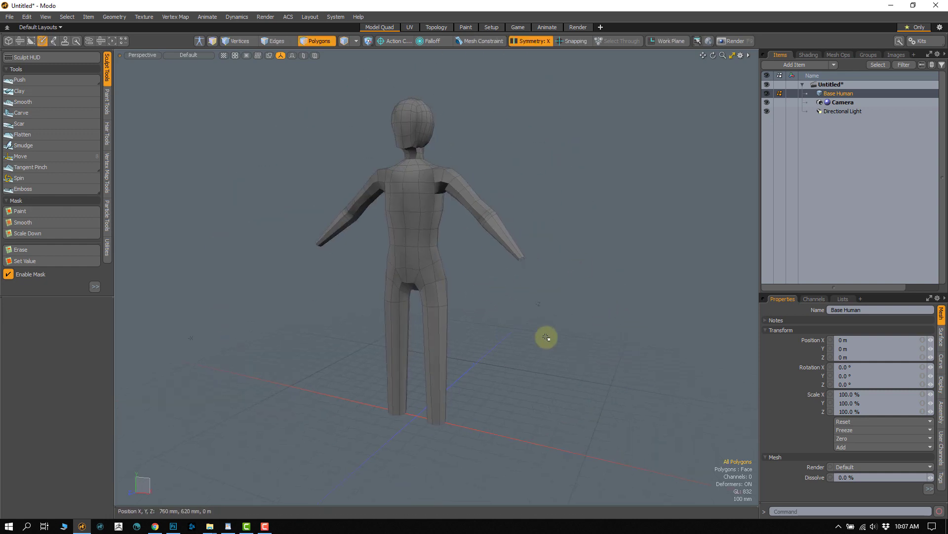